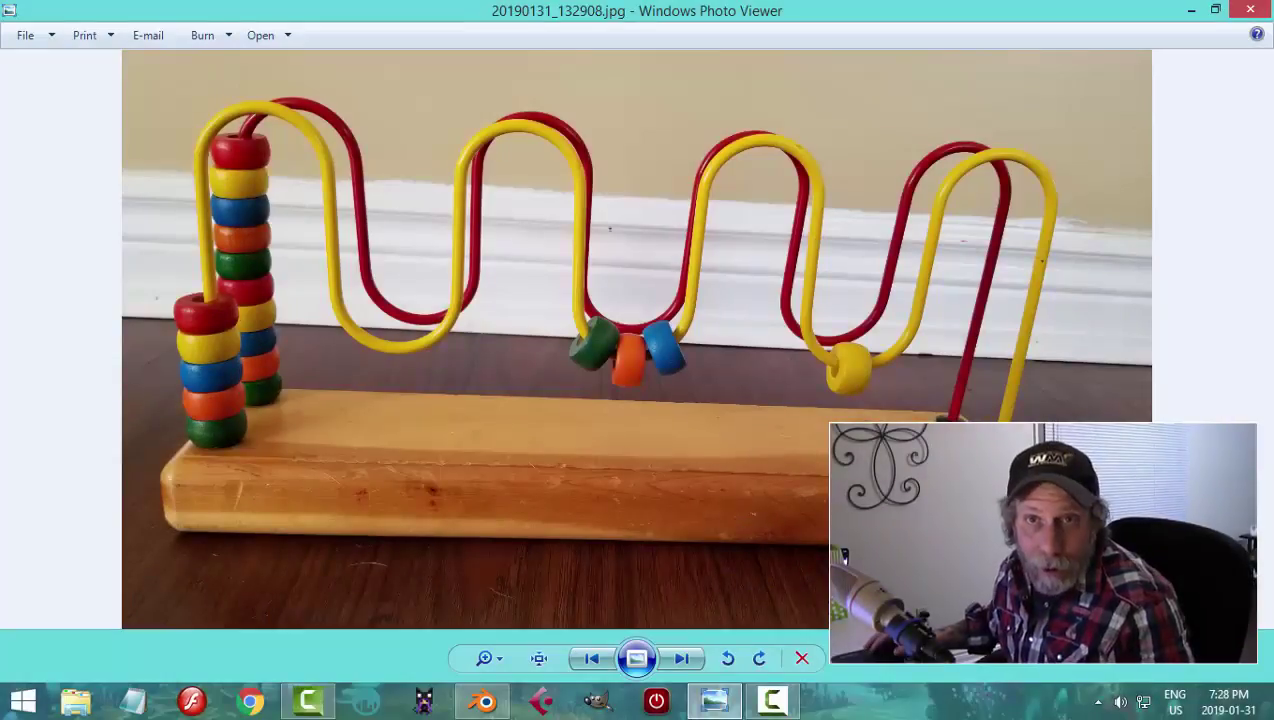
- Switch to Blender and split the properties area, making its lower part a UV/Image Editor
{"action": "left_click", "coordinate": [484, 701]}
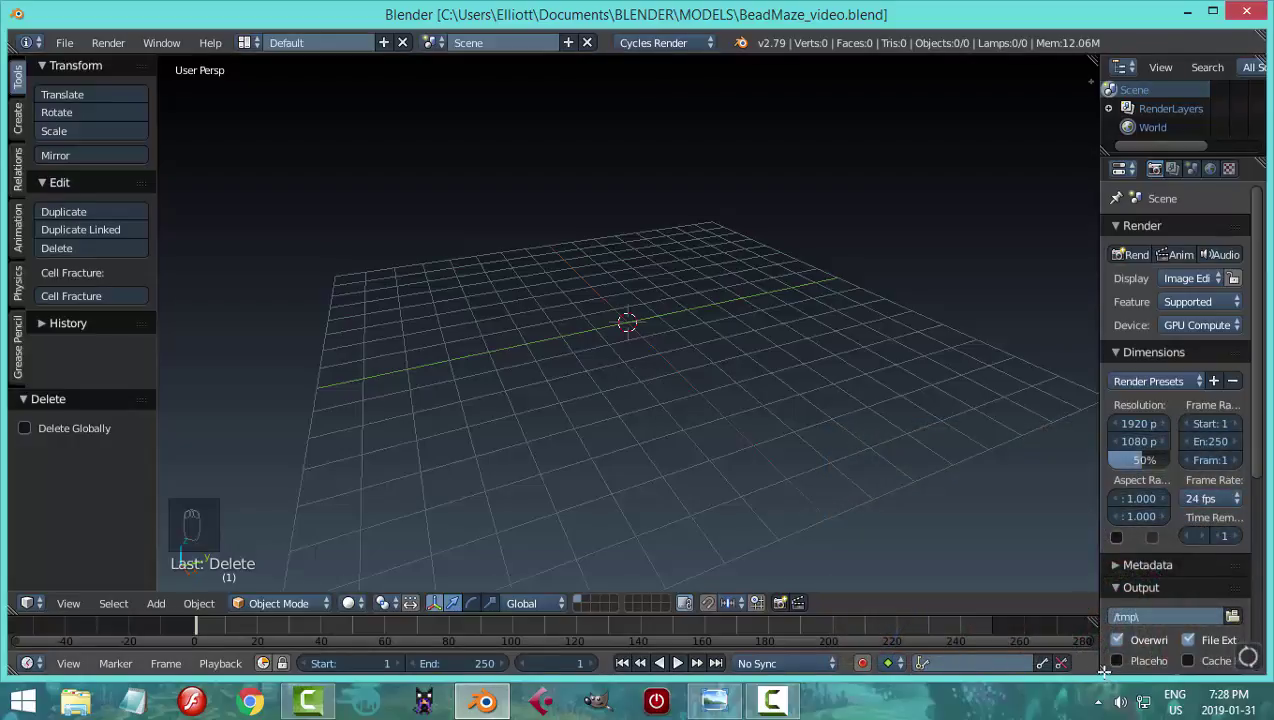
{"action": "left_click_drag", "start_coordinate": [1103, 670], "coordinate": [1112, 364]}
{"action": "left_click", "coordinate": [1121, 372]}
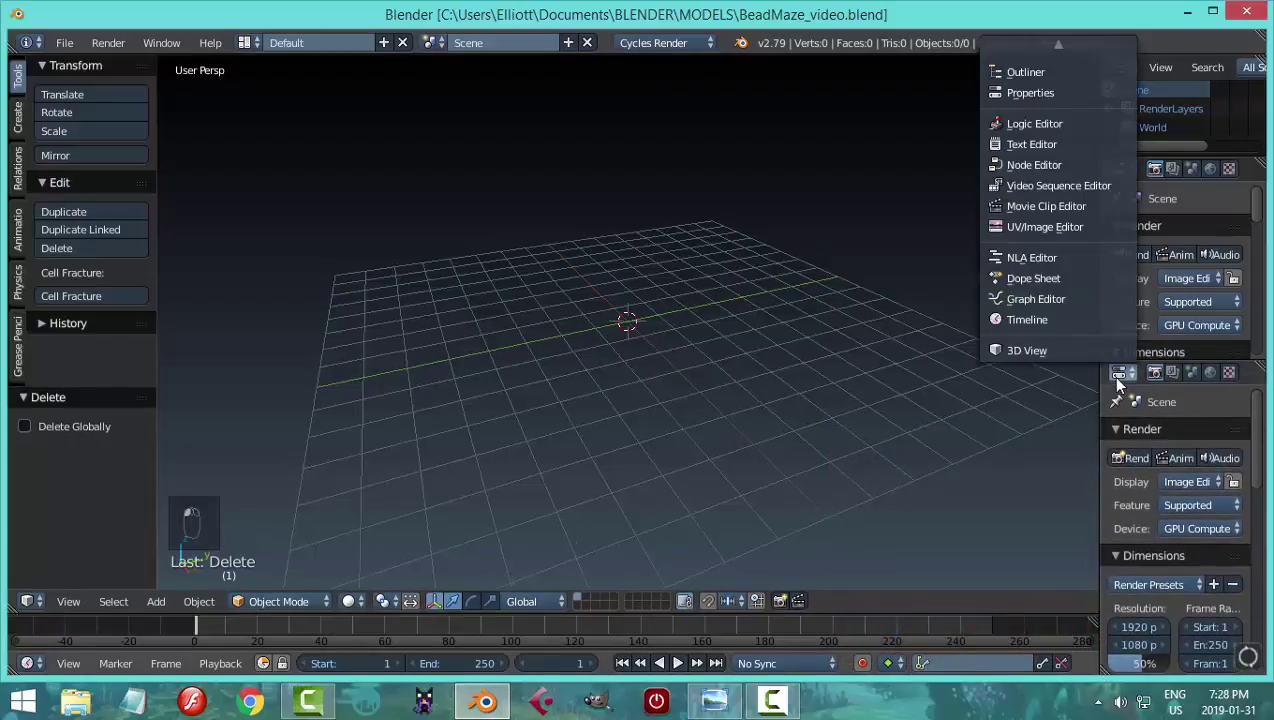
{"action": "left_click", "coordinate": [1037, 228]}
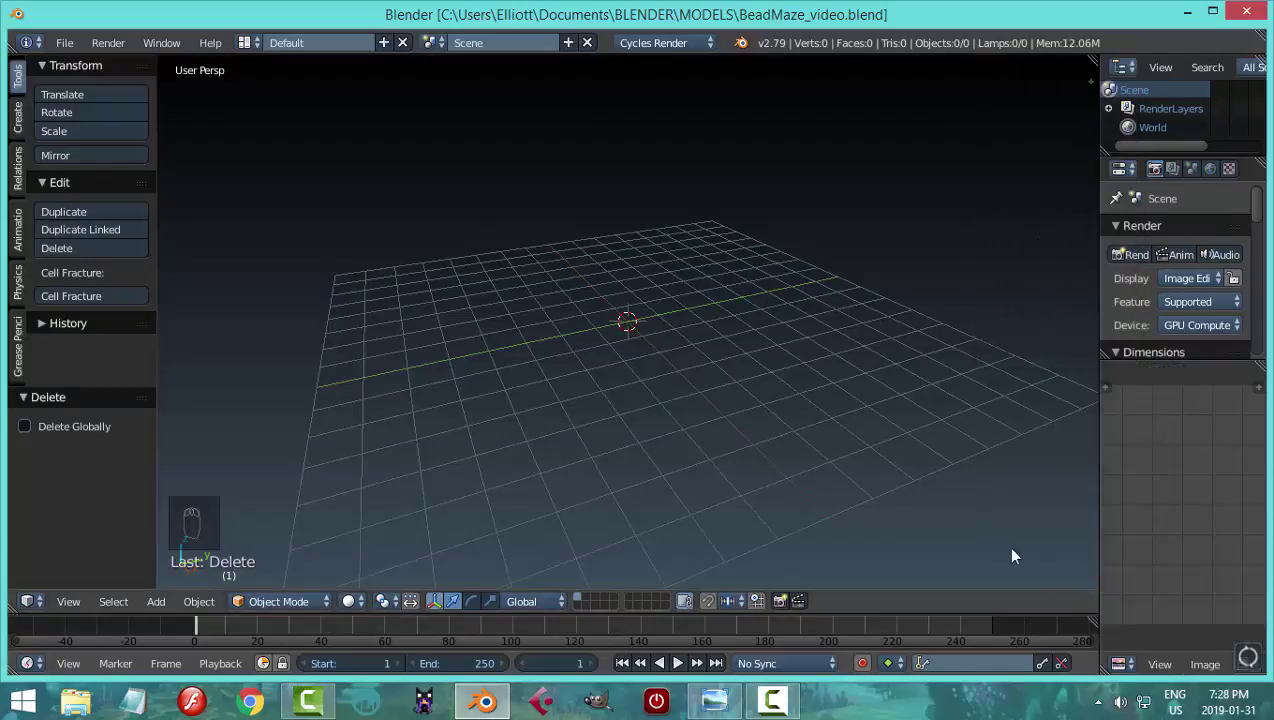
- Open the reference photo 20190131_132908.jpg from Documents\BLENDER\REFERENCE IMAGES in the image editor
{"action": "left_click", "coordinate": [1203, 664]}
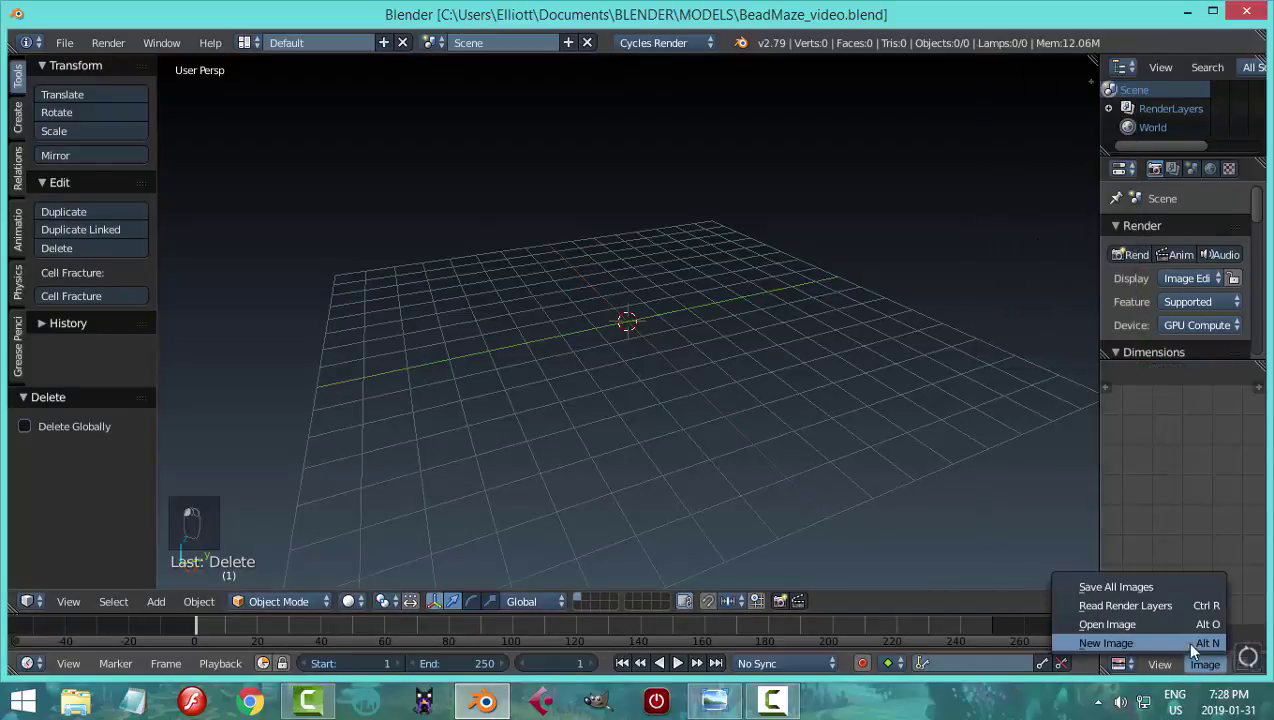
{"action": "left_click", "coordinate": [1132, 624]}
{"action": "left_click", "coordinate": [62, 219]}
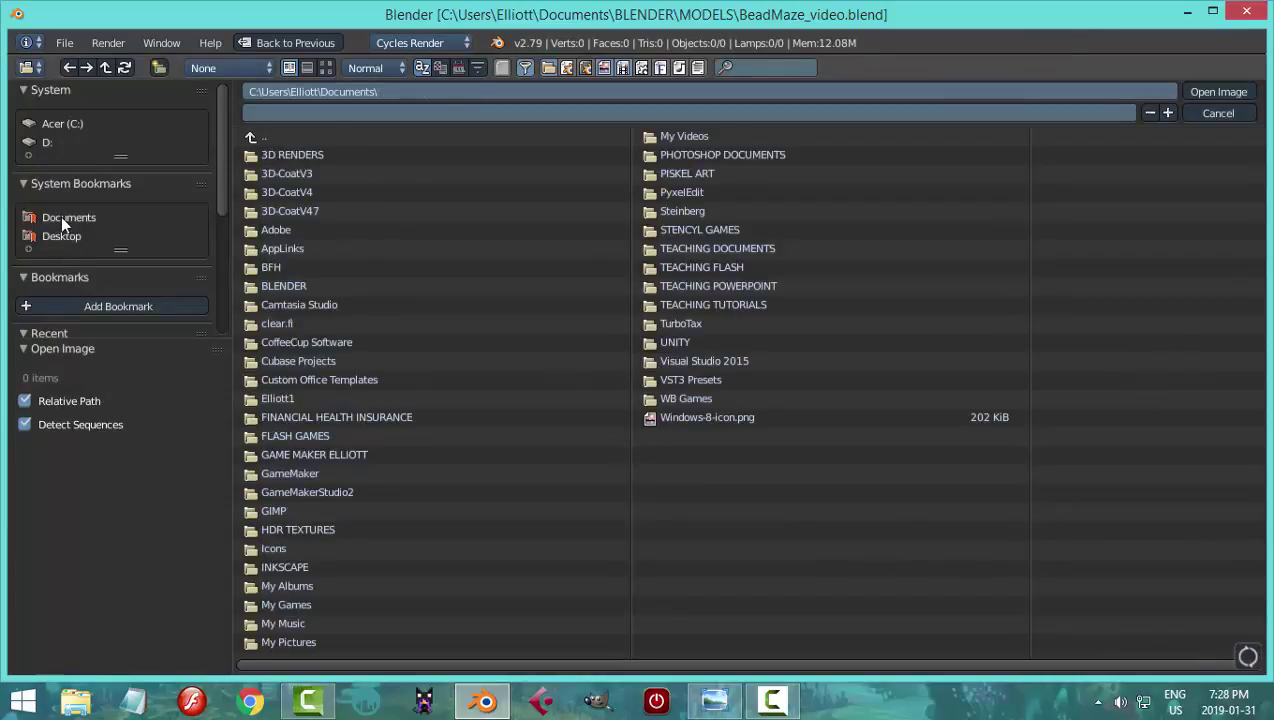
{"action": "left_click", "coordinate": [284, 286]}
{"action": "left_click", "coordinate": [321, 226]}
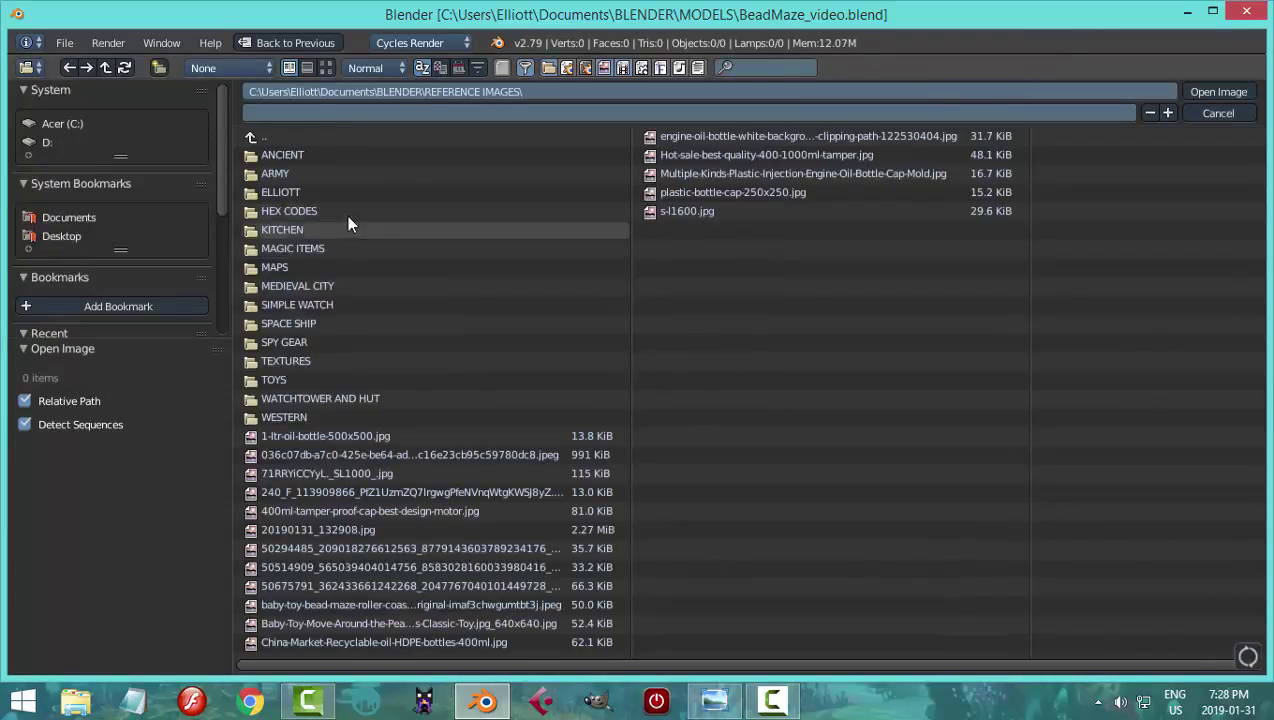
{"action": "left_click", "coordinate": [325, 67]}
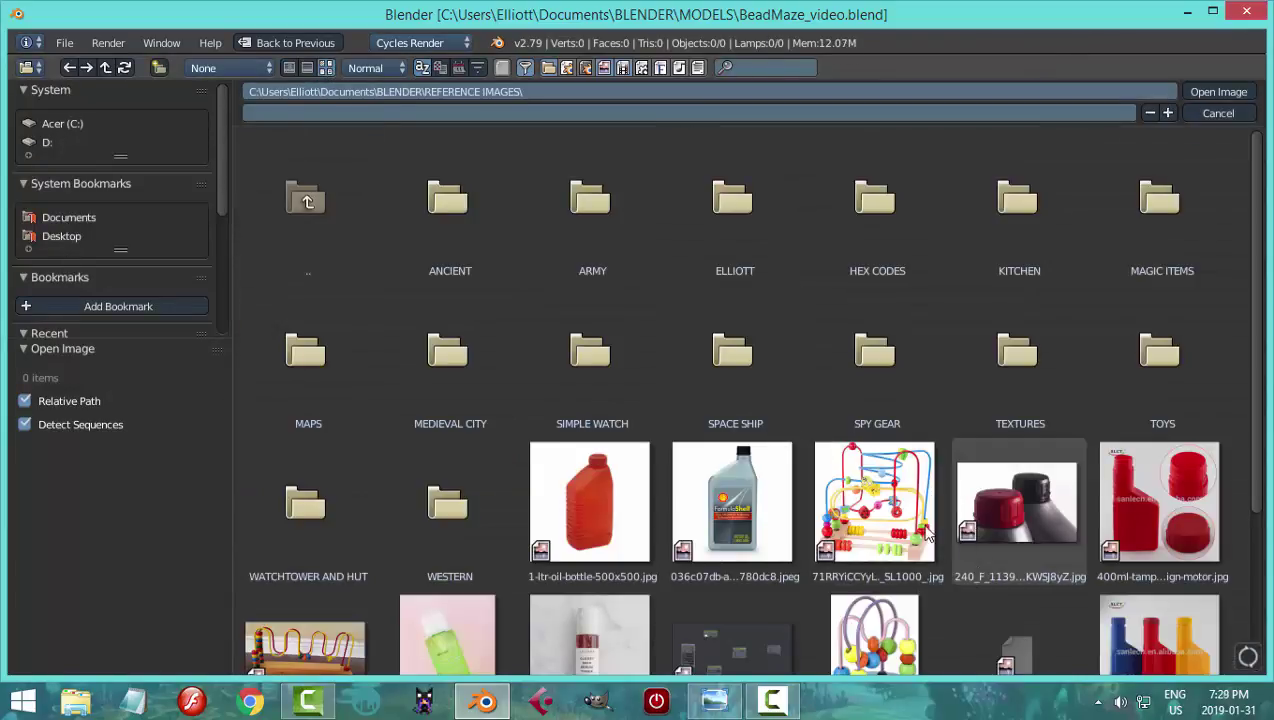
{"action": "scroll", "coordinate": [928, 536], "scroll_direction": "down", "scroll_amount": 3}
{"action": "left_click", "coordinate": [305, 545]}
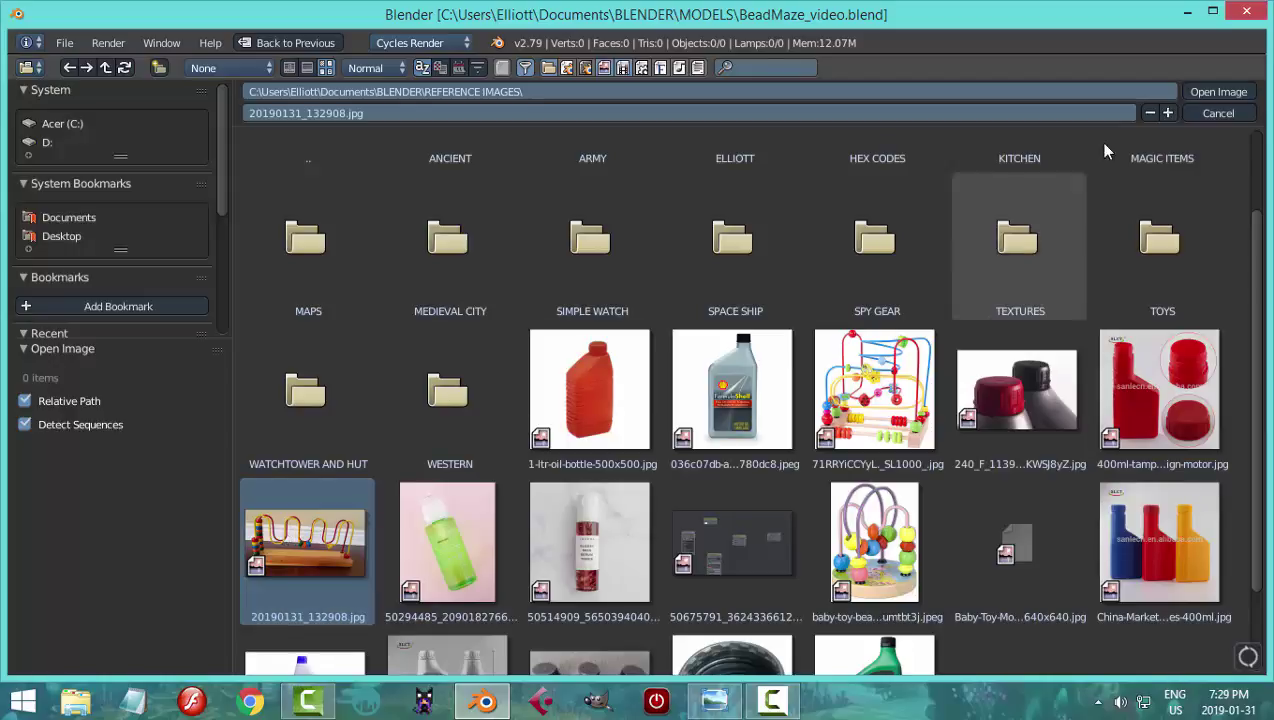
{"action": "left_click", "coordinate": [1218, 92]}
- Examine the wire loops and bead stacks in the reference photo
{"action": "scroll", "coordinate": [1190, 476], "scroll_direction": "up", "scroll_amount": 2}
{"action": "scroll", "coordinate": [1190, 476], "scroll_direction": "down", "scroll_amount": 2}
{"action": "scroll", "coordinate": [1198, 476], "scroll_direction": "up", "scroll_amount": 1}
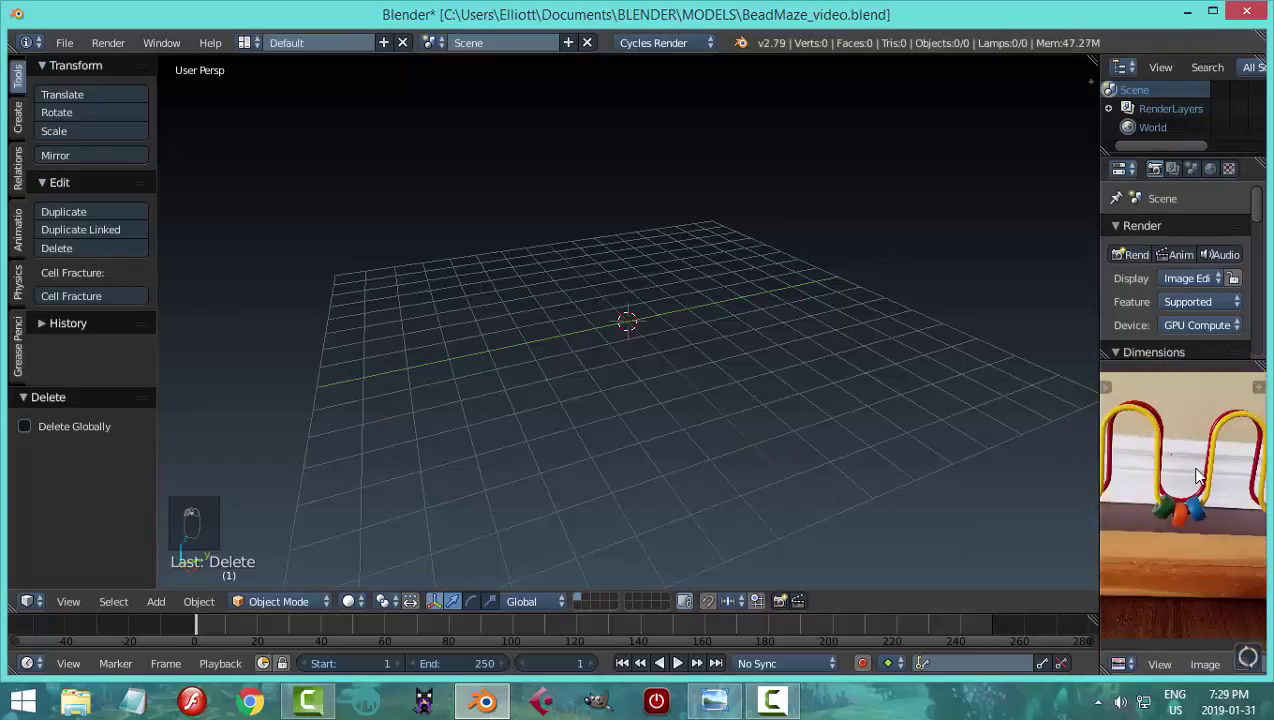
{"action": "scroll", "coordinate": [1198, 476], "scroll_direction": "down", "scroll_amount": 3}
{"action": "scroll", "coordinate": [1200, 480], "scroll_direction": "up", "scroll_amount": 4}
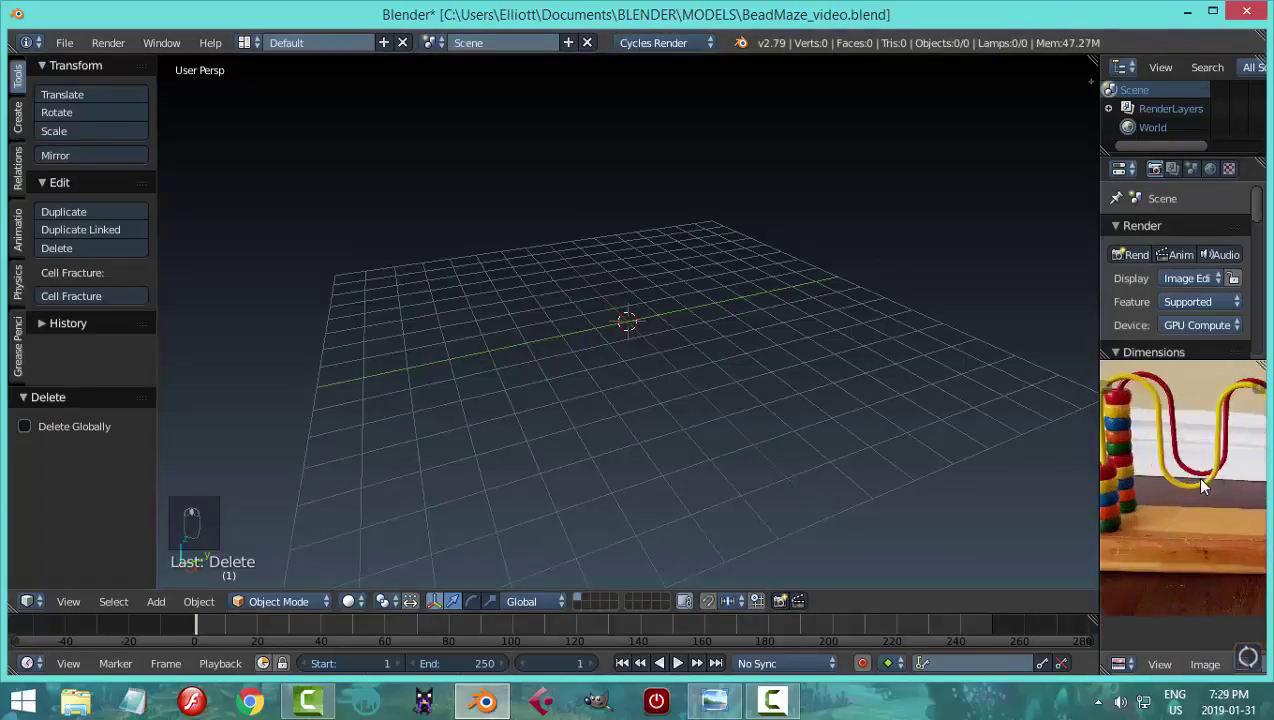
{"action": "scroll", "coordinate": [1210, 473], "scroll_direction": "down", "scroll_amount": 1}
{"action": "scroll", "coordinate": [1199, 480], "scroll_direction": "up", "scroll_amount": 3}
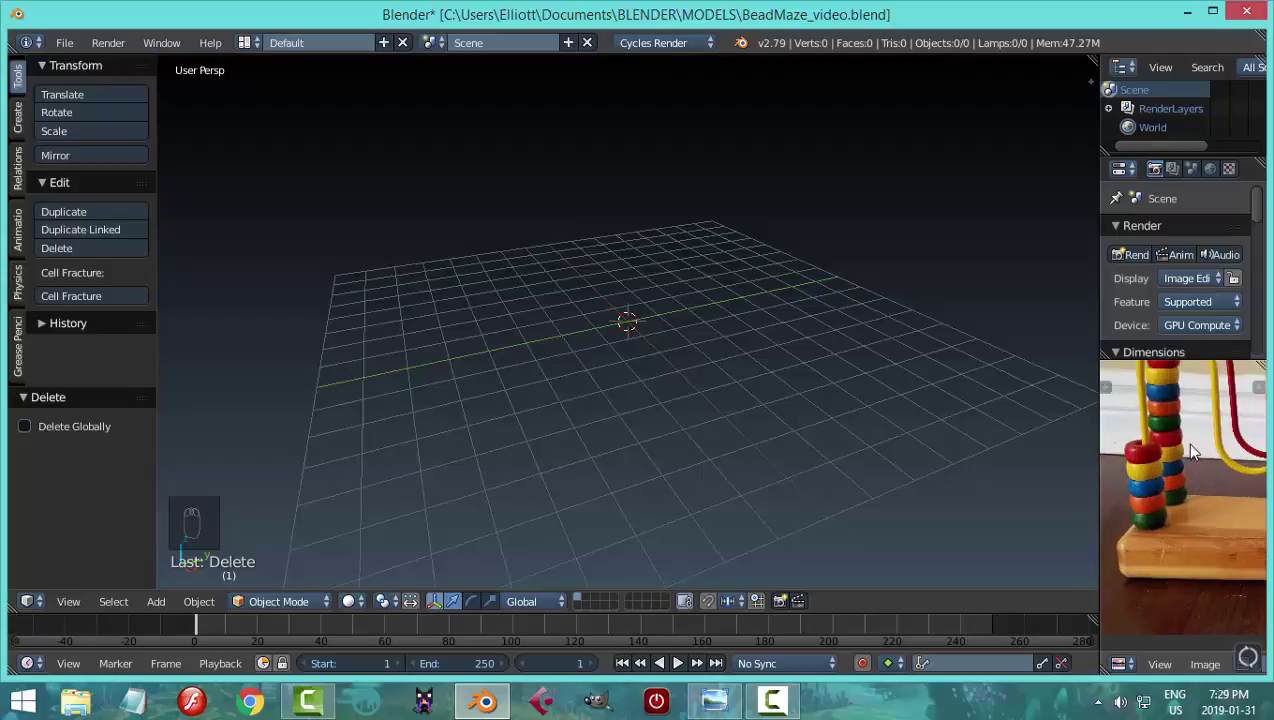
{"action": "scroll", "coordinate": [1184, 445], "scroll_direction": "down", "scroll_amount": 2}
{"action": "scroll", "coordinate": [1180, 490], "scroll_direction": "up", "scroll_amount": 1}
{"action": "middle_click_drag", "start_coordinate": [1180, 490], "coordinate": [1143, 469]}
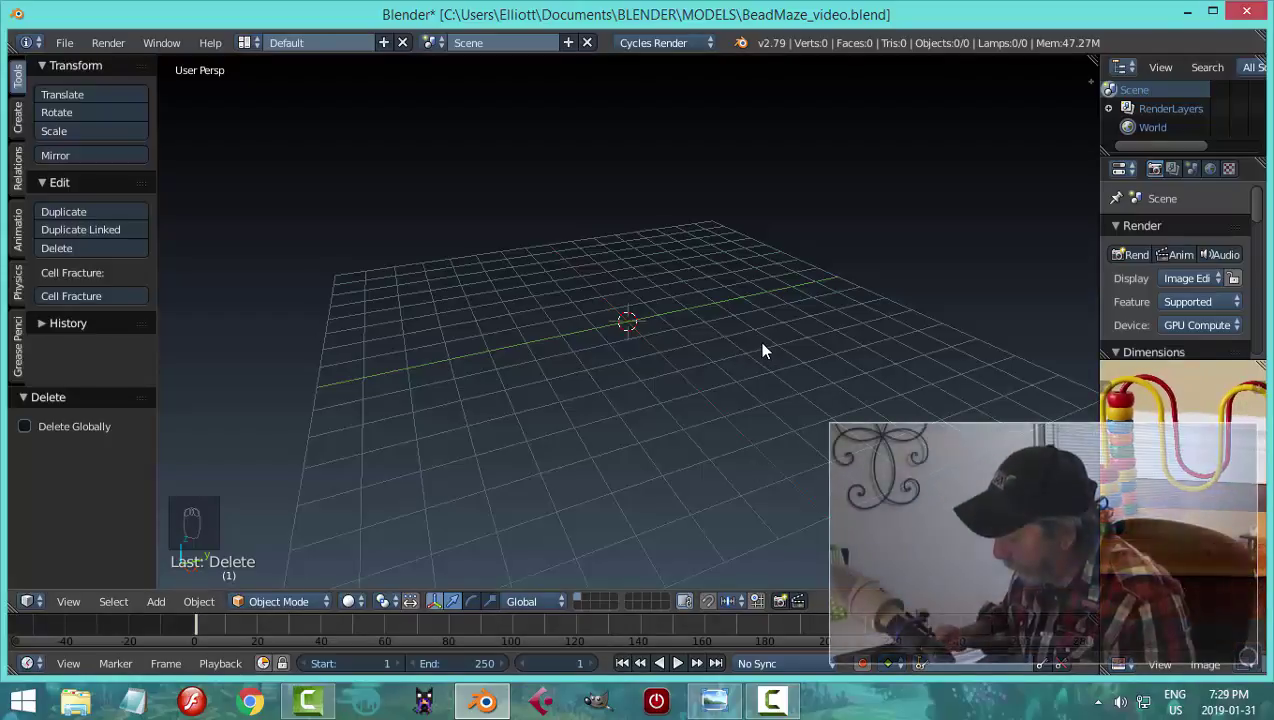
- Add a mesh circle with 24 vertices in front orthographic view
{"action": "key", "text": "KP_1"}
{"action": "key", "text": "KP_5"}
{"action": "mouse_move", "coordinate": [700, 396]}
{"action": "middle_mouse_down", "text": "shift"}
{"action": "mouse_move", "coordinate": [686, 362]}
{"action": "mouse_move", "coordinate": [686, 384]}
{"action": "middle_mouse_up", "text": "shift"}
{"action": "key", "text": "shift+a"}
{"action": "mouse_move", "coordinate": [706, 367]}
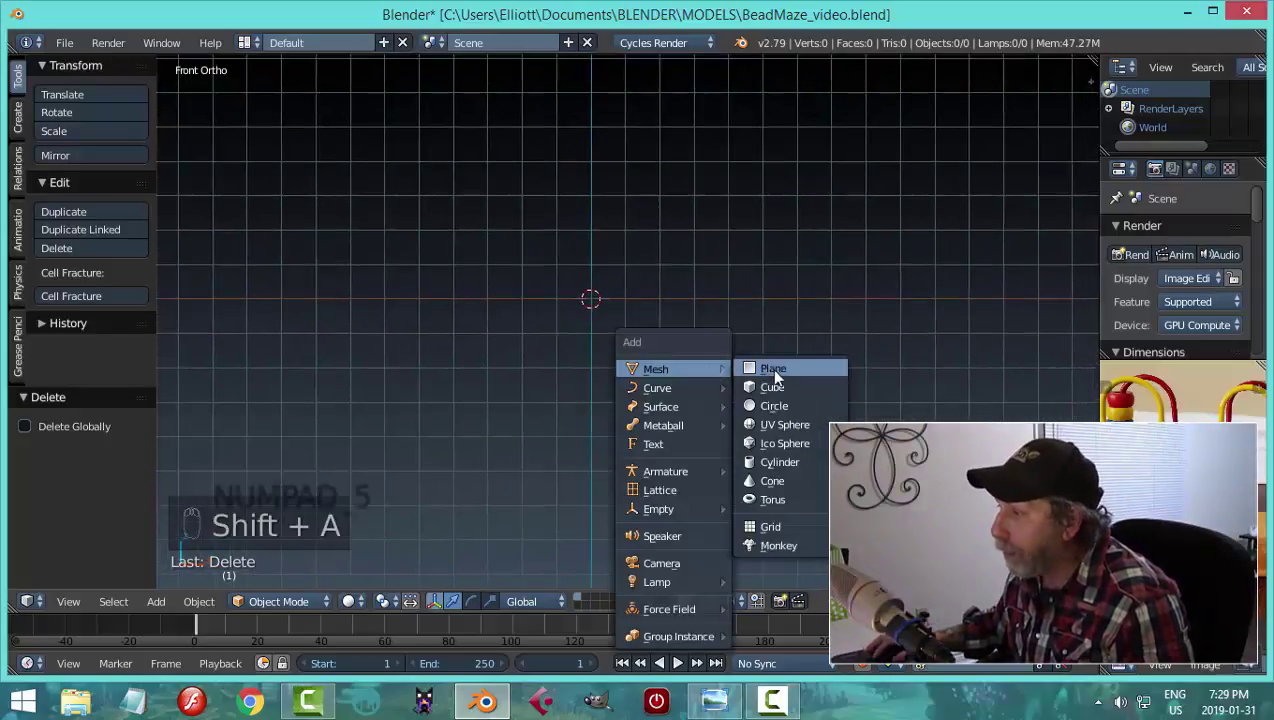
{"action": "left_click", "coordinate": [783, 406]}
{"action": "left_click", "coordinate": [75, 444]}
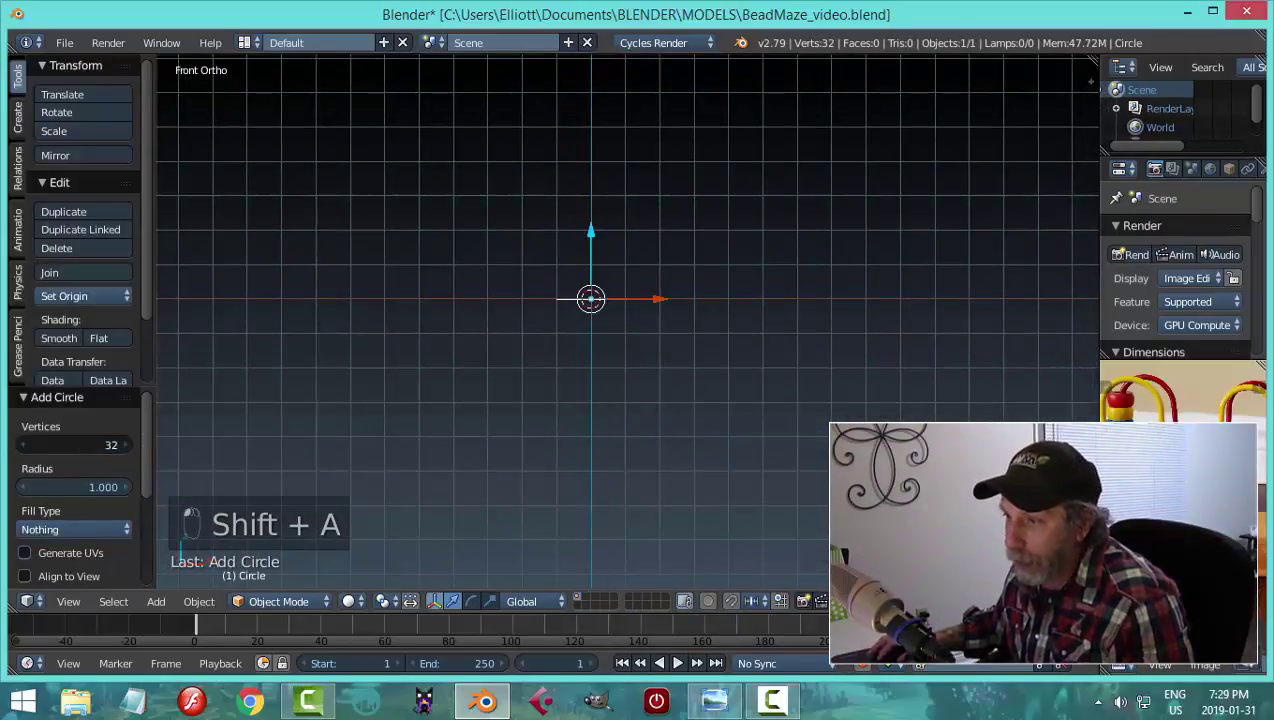
{"action": "type", "text": "24"}
{"action": "key", "text": "Return"}
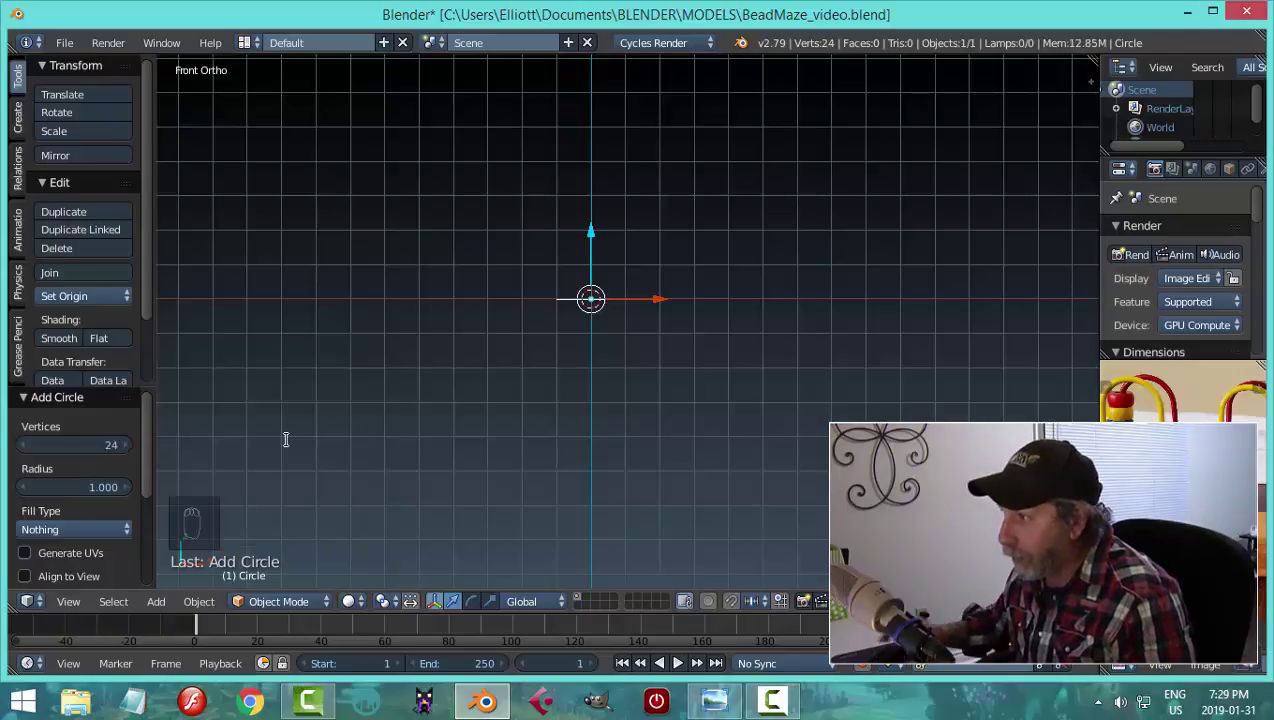
- Rotate the circle 90° about the X axis and raise it about 3 units along Z
{"action": "key", "text": "r"}
{"action": "key", "text": "x"}
{"action": "key", "text": "9"}
{"action": "key", "text": "0"}
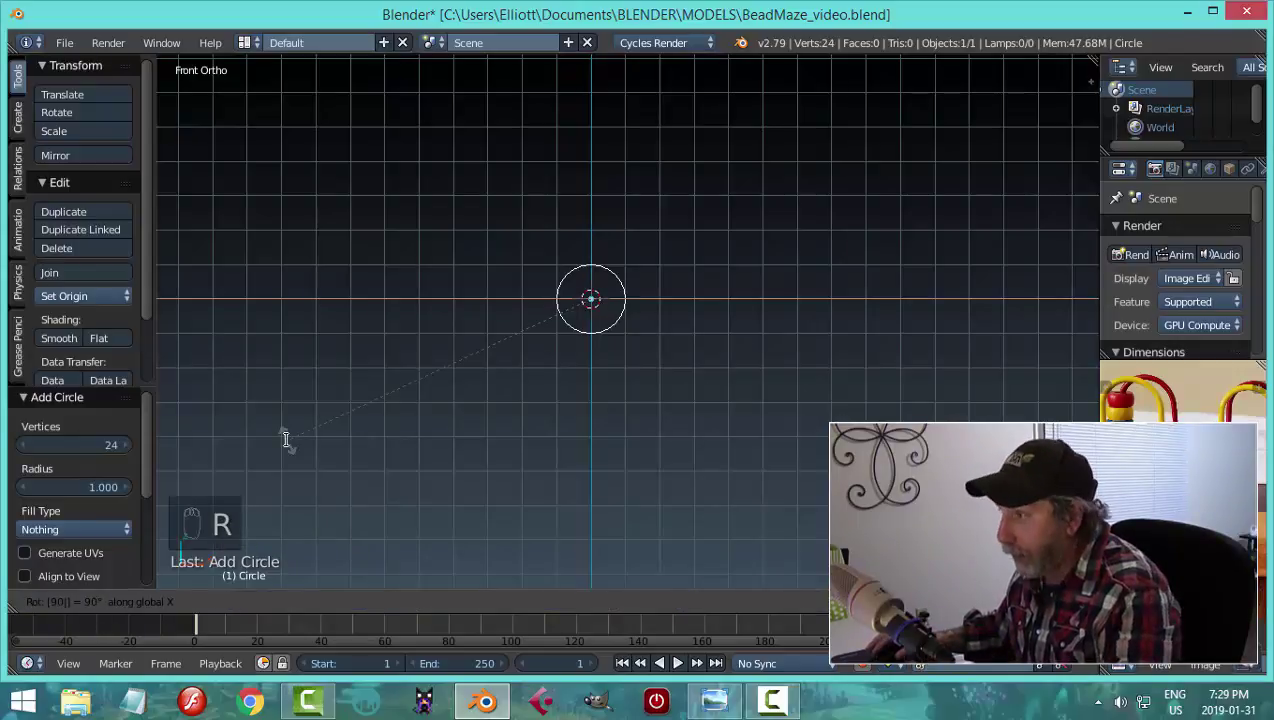
{"action": "key", "text": "Return"}
{"action": "left_click_drag", "start_coordinate": [593, 227], "coordinate": [607, 133]}
- Delete the vertices of the circle's lower half in Edit Mode, keeping a 13-vertex upper arc
{"action": "key", "text": "Tab"}
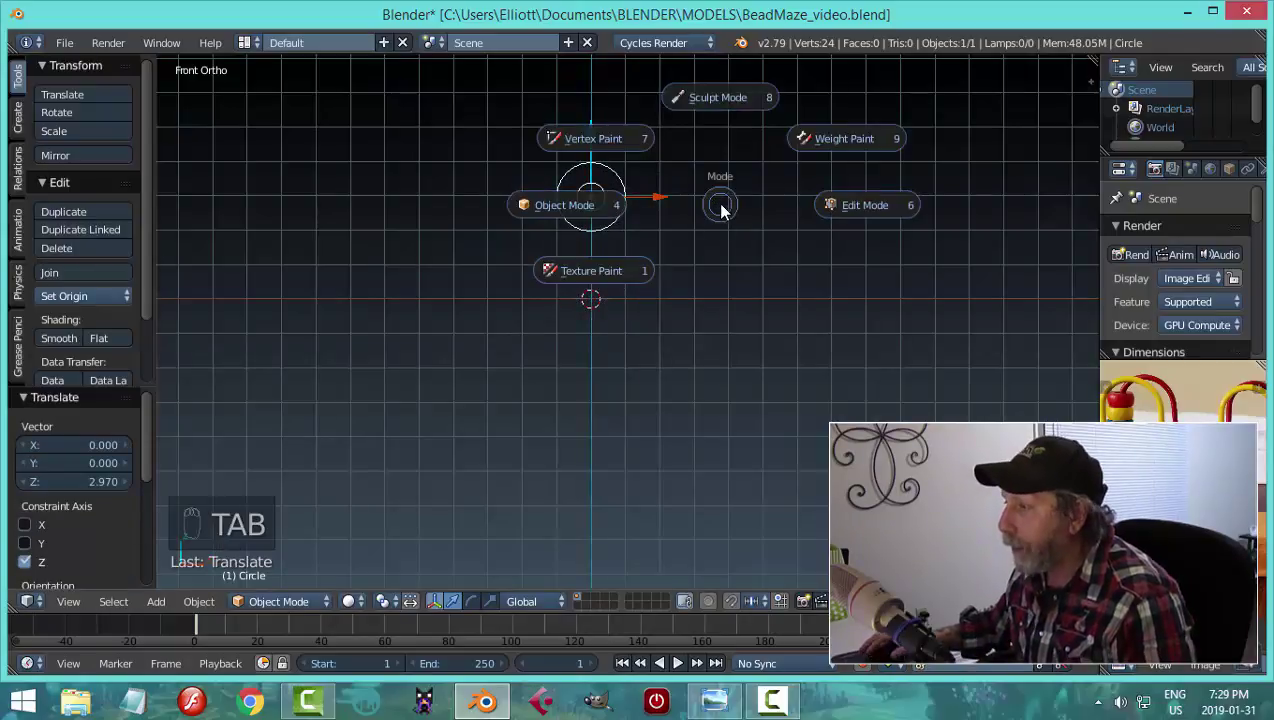
{"action": "left_click", "coordinate": [853, 205]}
{"action": "scroll", "coordinate": [748, 244], "scroll_direction": "up", "scroll_amount": 4}
{"action": "middle_click_drag", "start_coordinate": [748, 244], "coordinate": [779, 376], "text": "shift"}
{"action": "key", "text": "a"}
{"action": "key", "text": "a"}
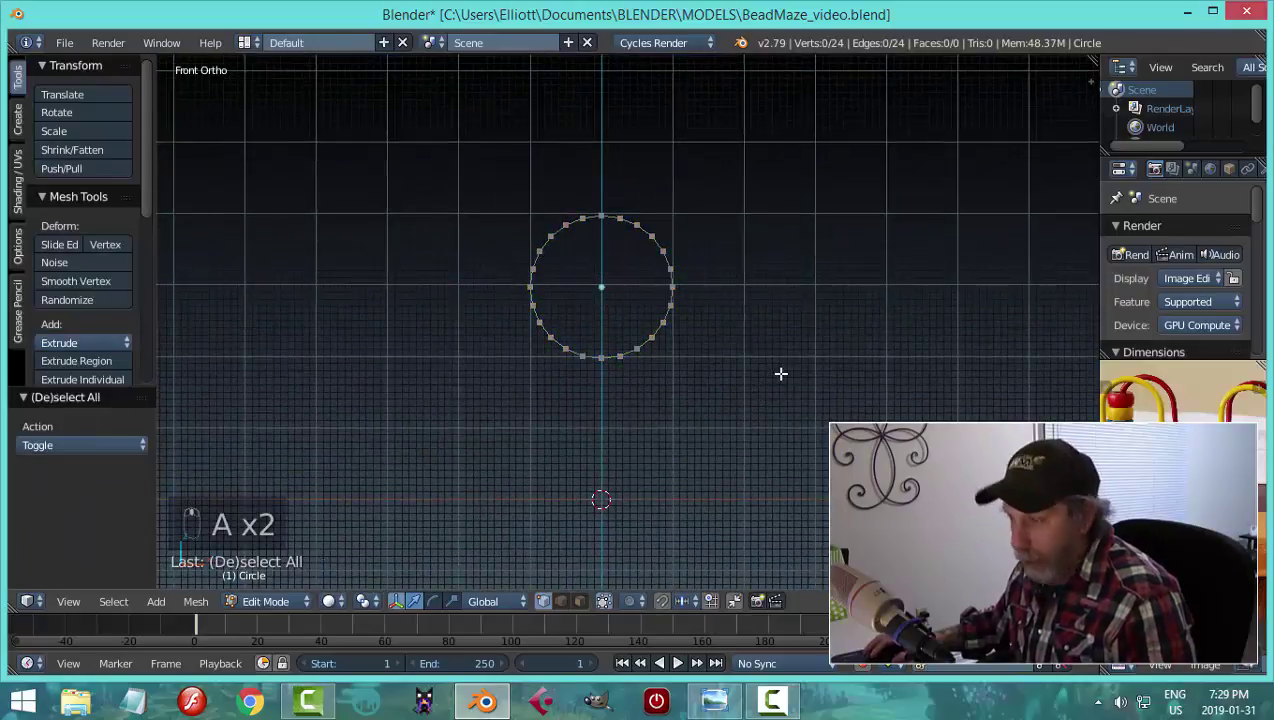
{"action": "key", "text": "b"}
{"action": "left_click_drag", "start_coordinate": [787, 412], "coordinate": [482, 288]}
{"action": "key", "text": "x"}
{"action": "left_click", "coordinate": [848, 318]}
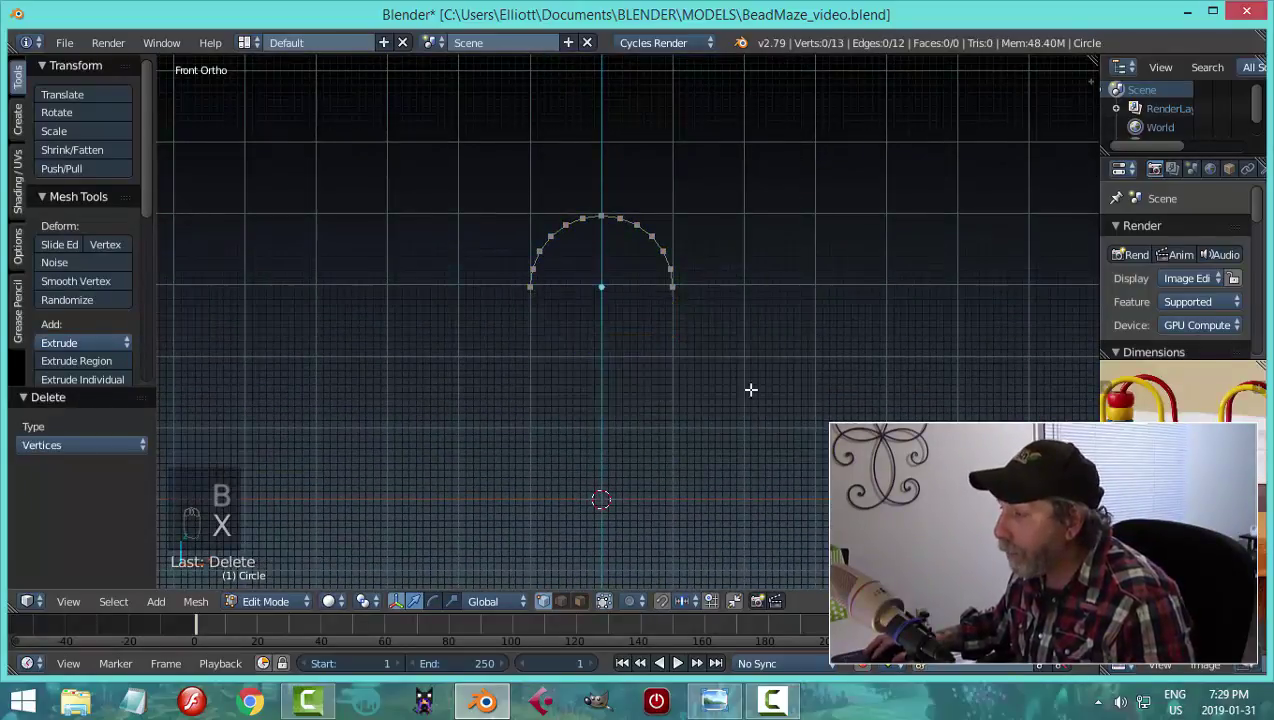
- Duplicate the whole arc in place and rotate the copy 180°
{"action": "key", "text": "a"}
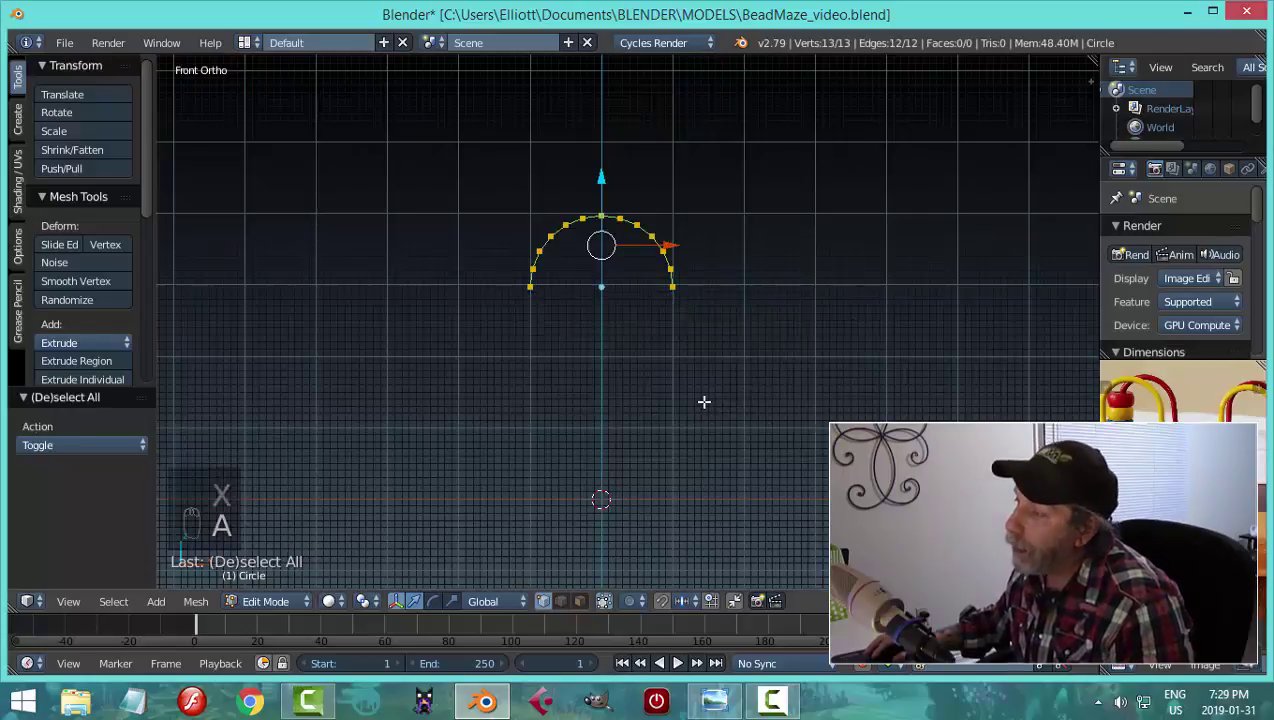
{"action": "scroll", "coordinate": [705, 390], "scroll_direction": "down", "scroll_amount": 1}
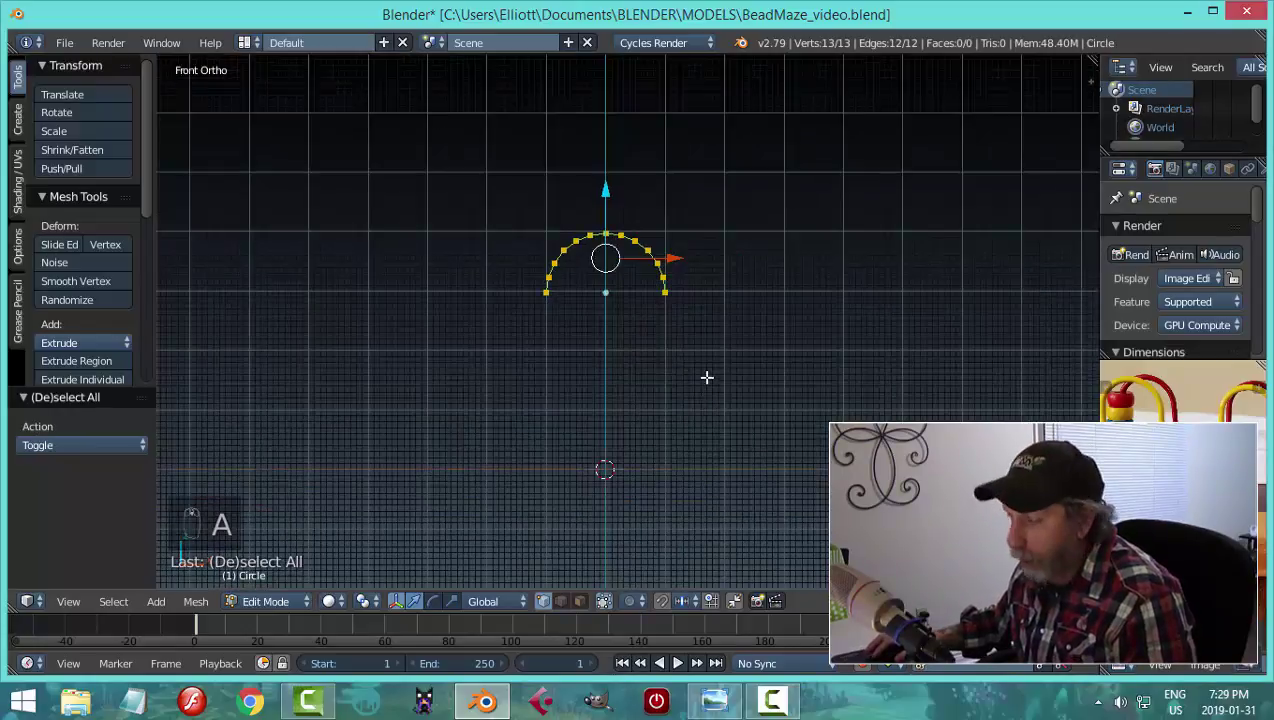
{"action": "key", "text": "shift+d"}
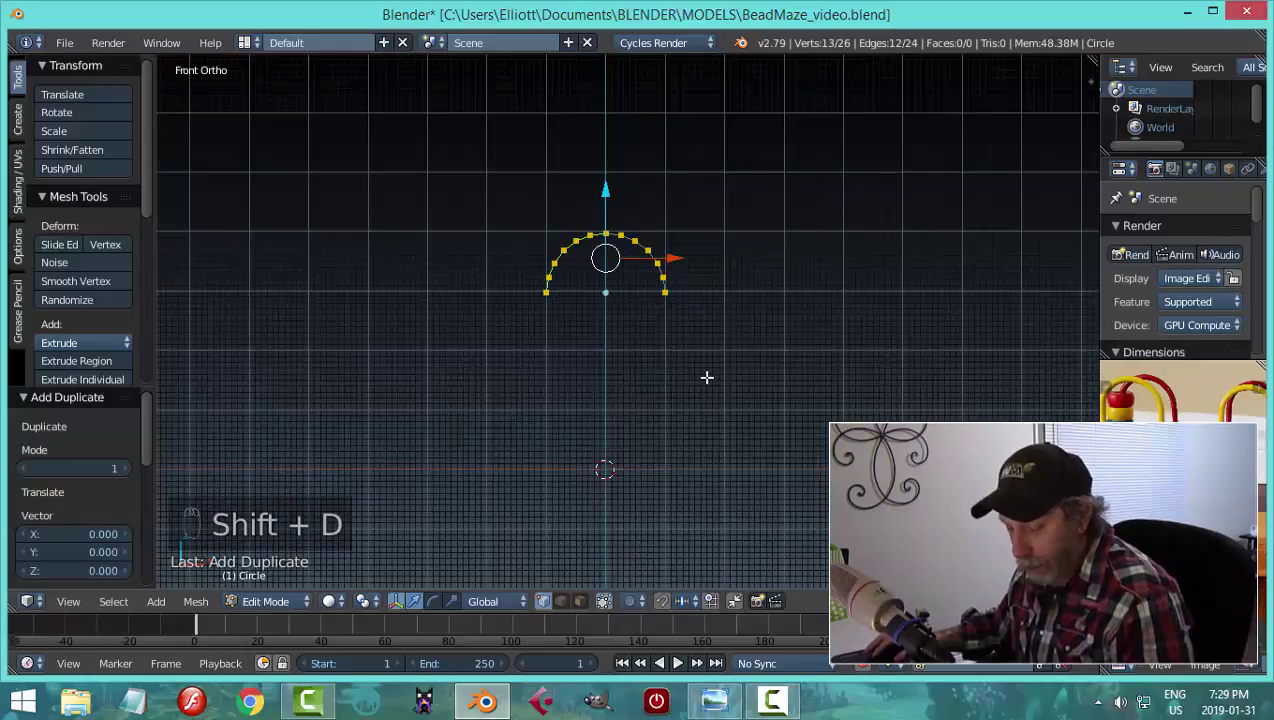
{"action": "key", "text": "r"}
{"action": "type", "text": "1"}
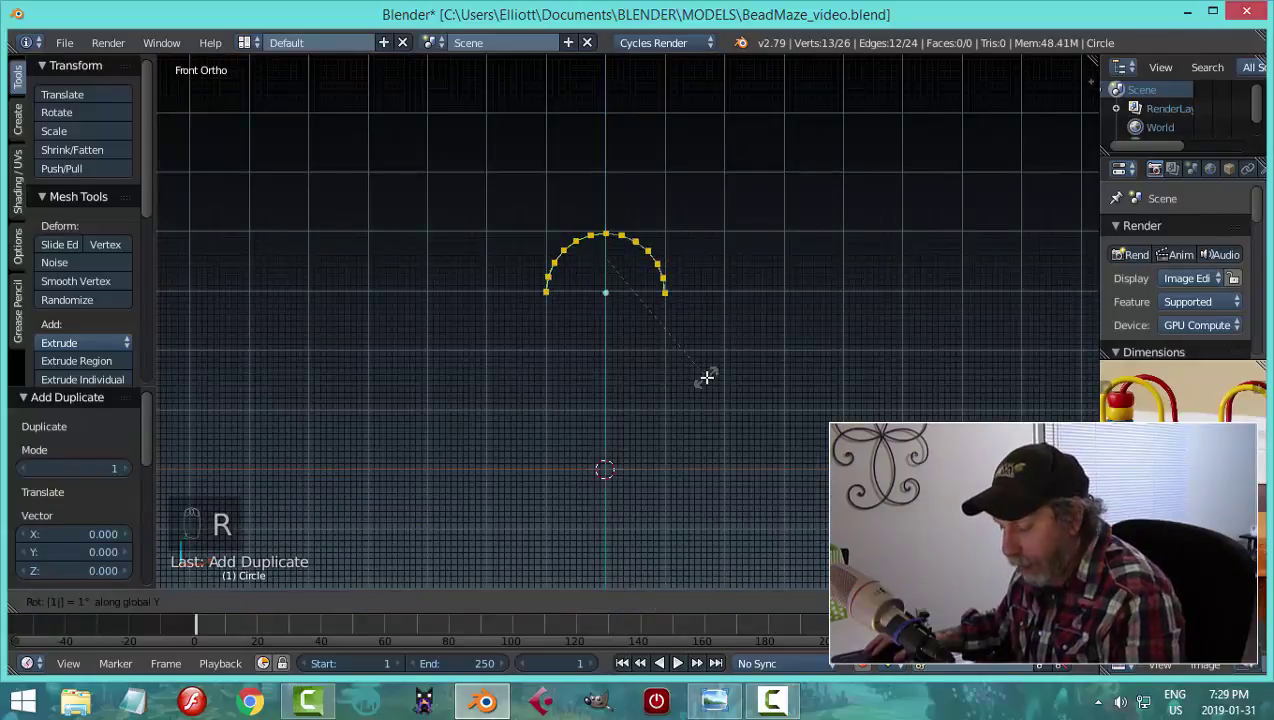
{"action": "type", "text": "80"}
{"action": "key", "text": "Return"}
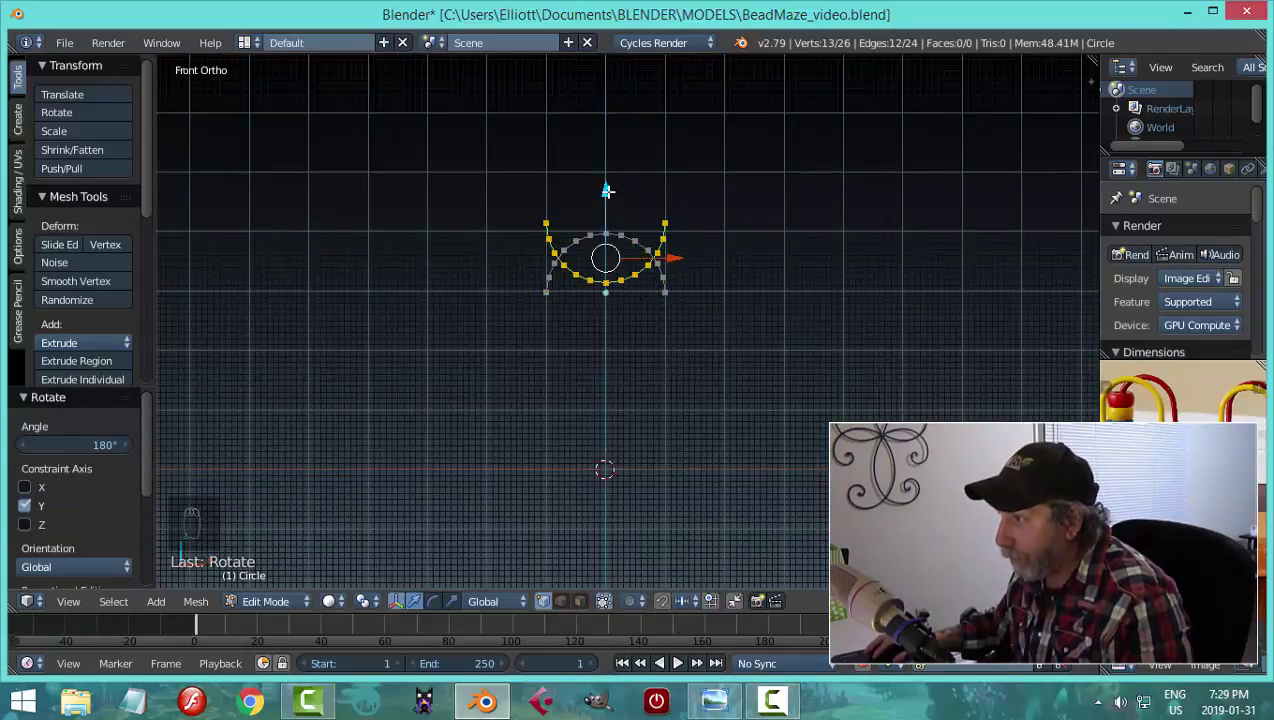
- Move the flipped arc about 2.4 units right along X and about 2.5 units down along Z in total
{"action": "key", "text": "g"}
{"action": "key", "text": "z"}
{"action": "left_click", "coordinate": [694, 386]}
{"action": "key", "text": "g"}
{"action": "key", "text": "x"}
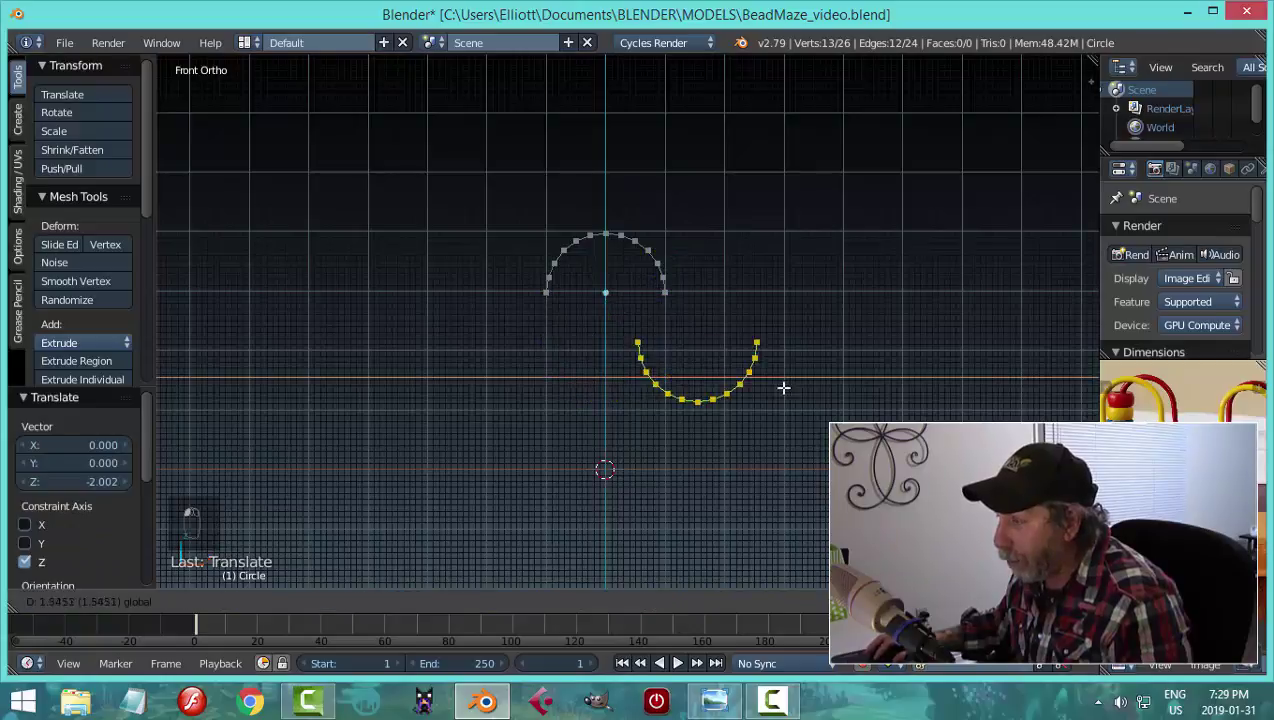
{"action": "left_click", "coordinate": [821, 389]}
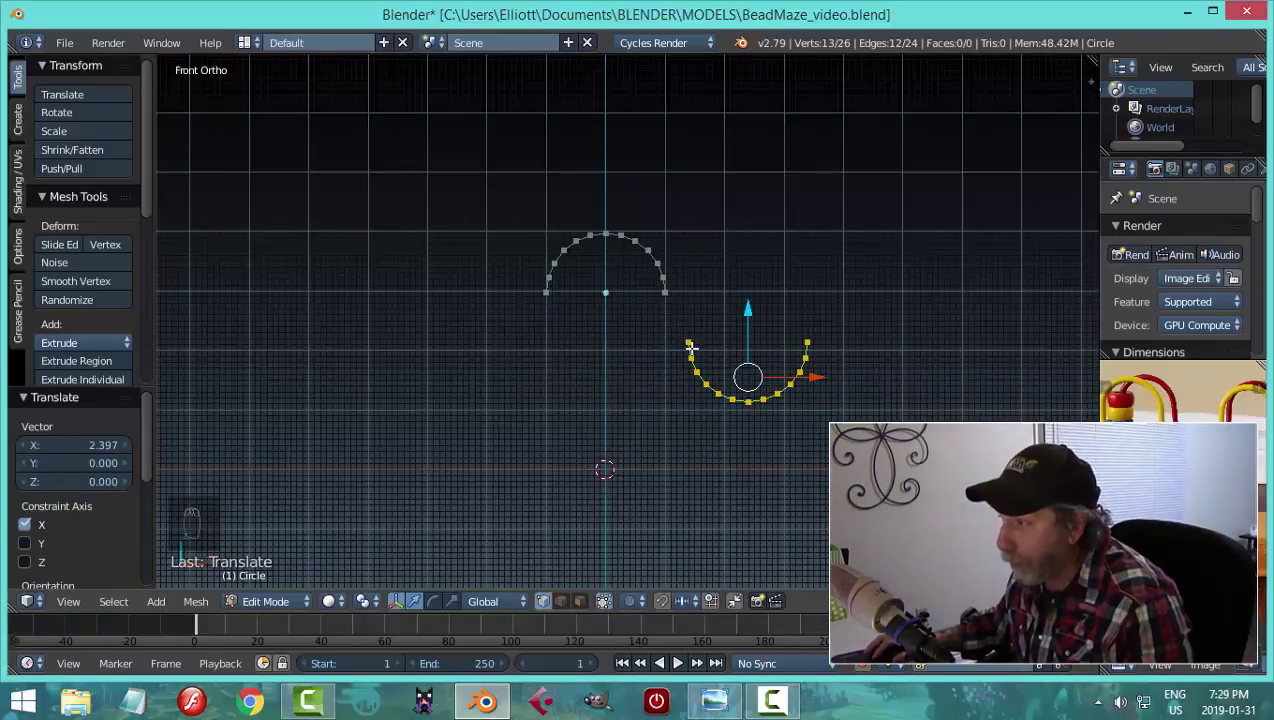
{"action": "left_click_drag", "start_coordinate": [752, 312], "coordinate": [754, 341]}
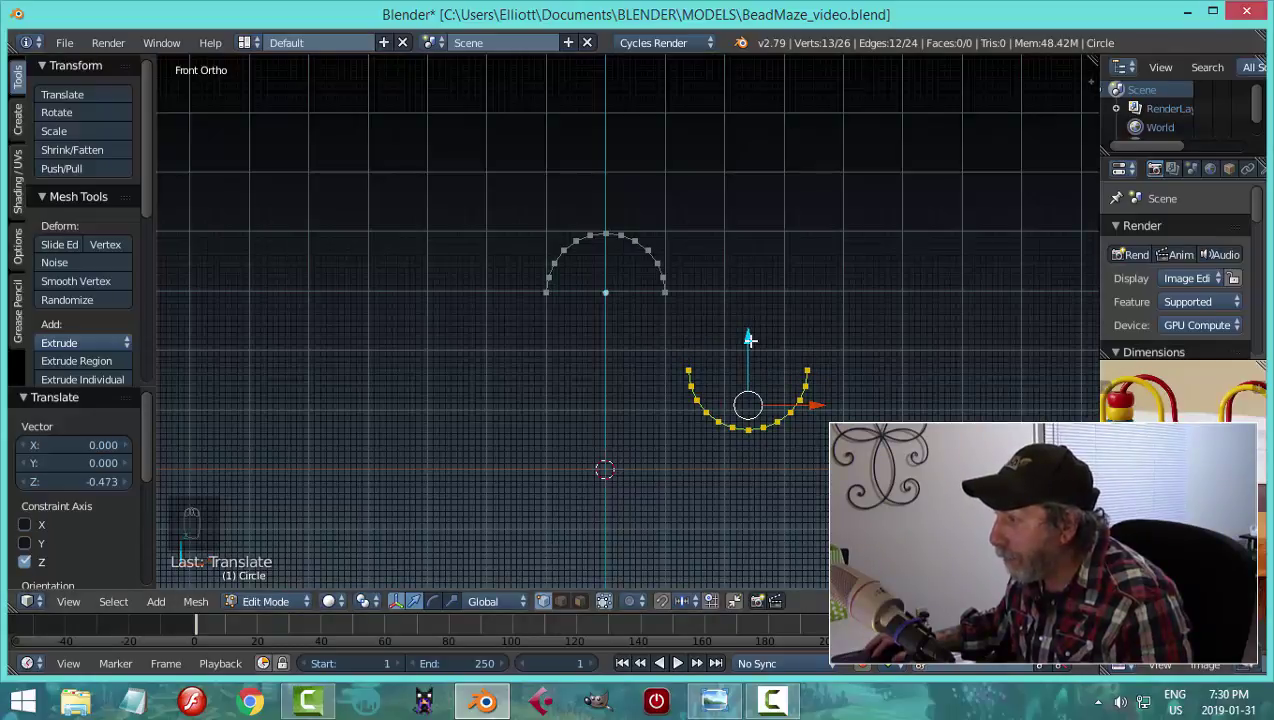
{"action": "left_click_drag", "start_coordinate": [750, 340], "coordinate": [750, 341]}
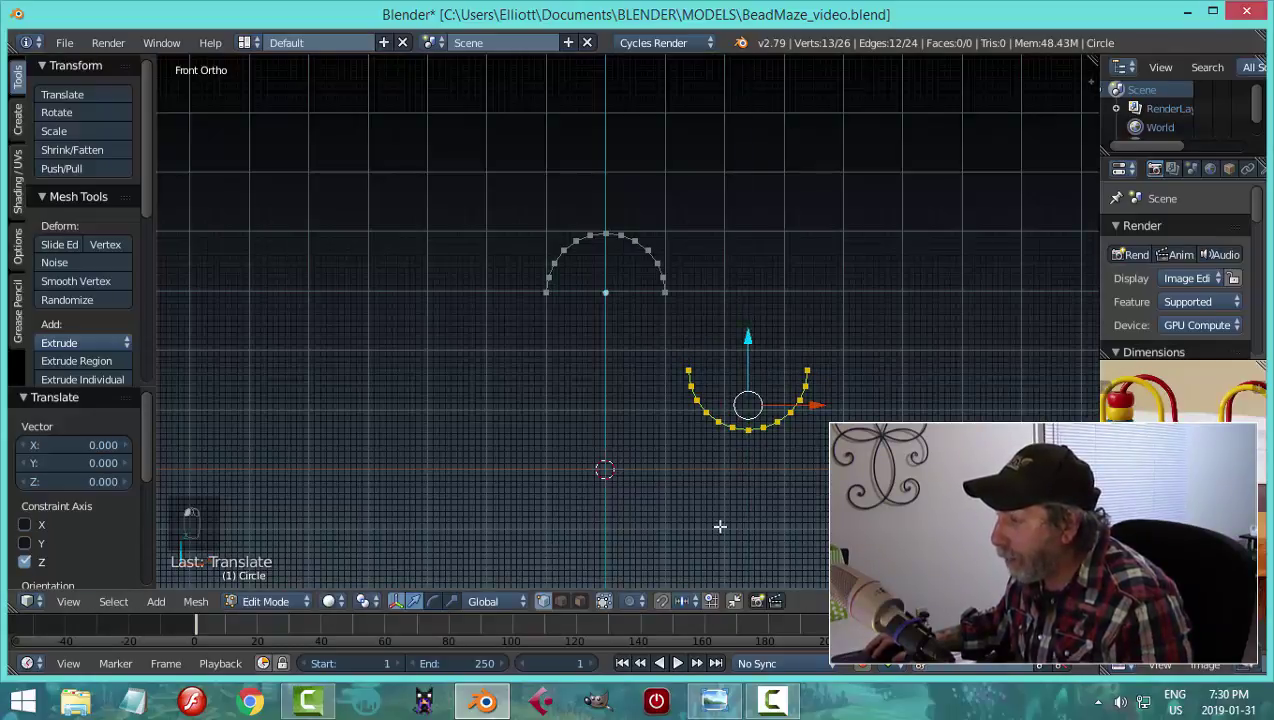
- Turn on vertex snapping and align the lower arc's left end with the upper arc's right end along X
{"action": "left_click", "coordinate": [660, 601]}
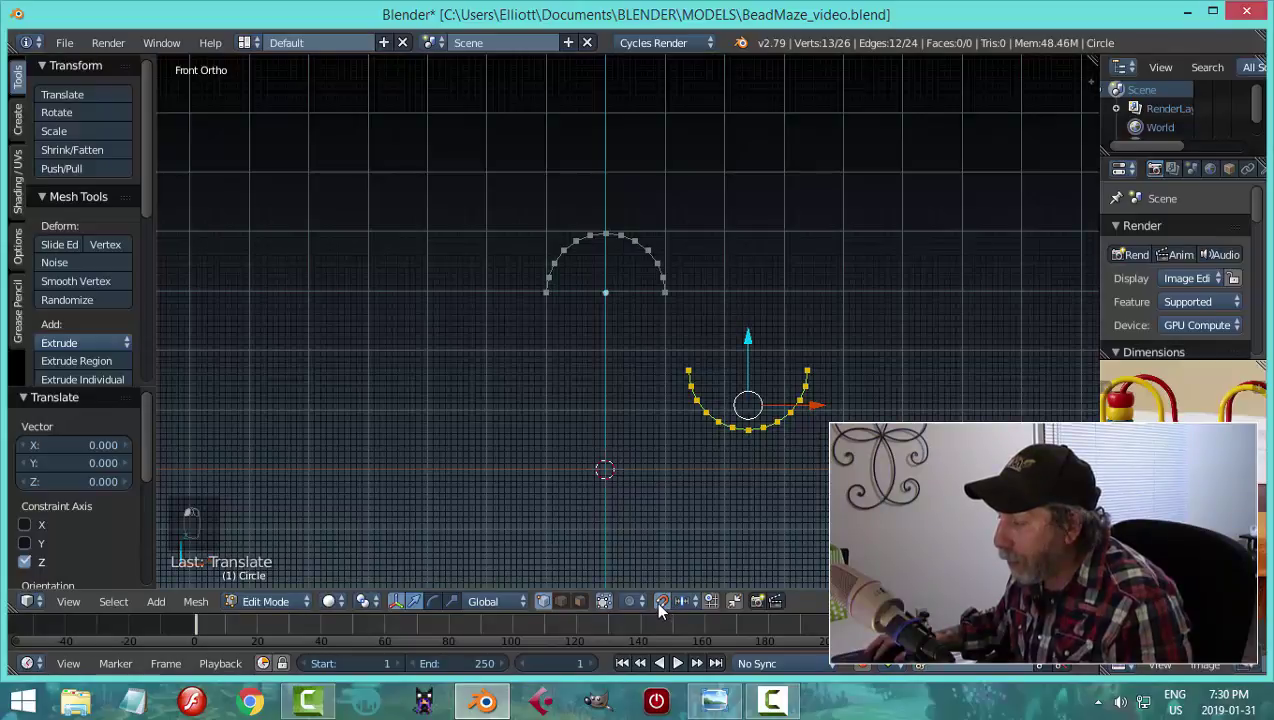
{"action": "left_click", "coordinate": [689, 604]}
{"action": "left_click", "coordinate": [700, 550]}
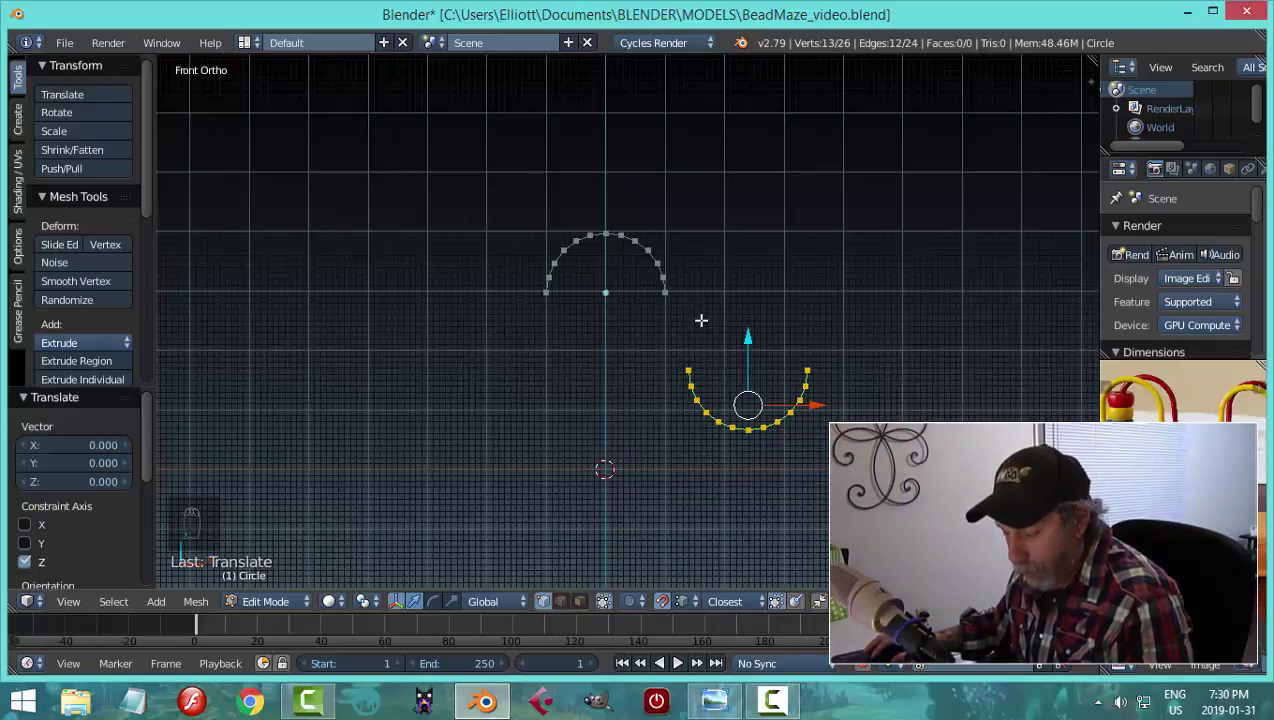
{"action": "key", "text": "g"}
{"action": "key", "text": "x"}
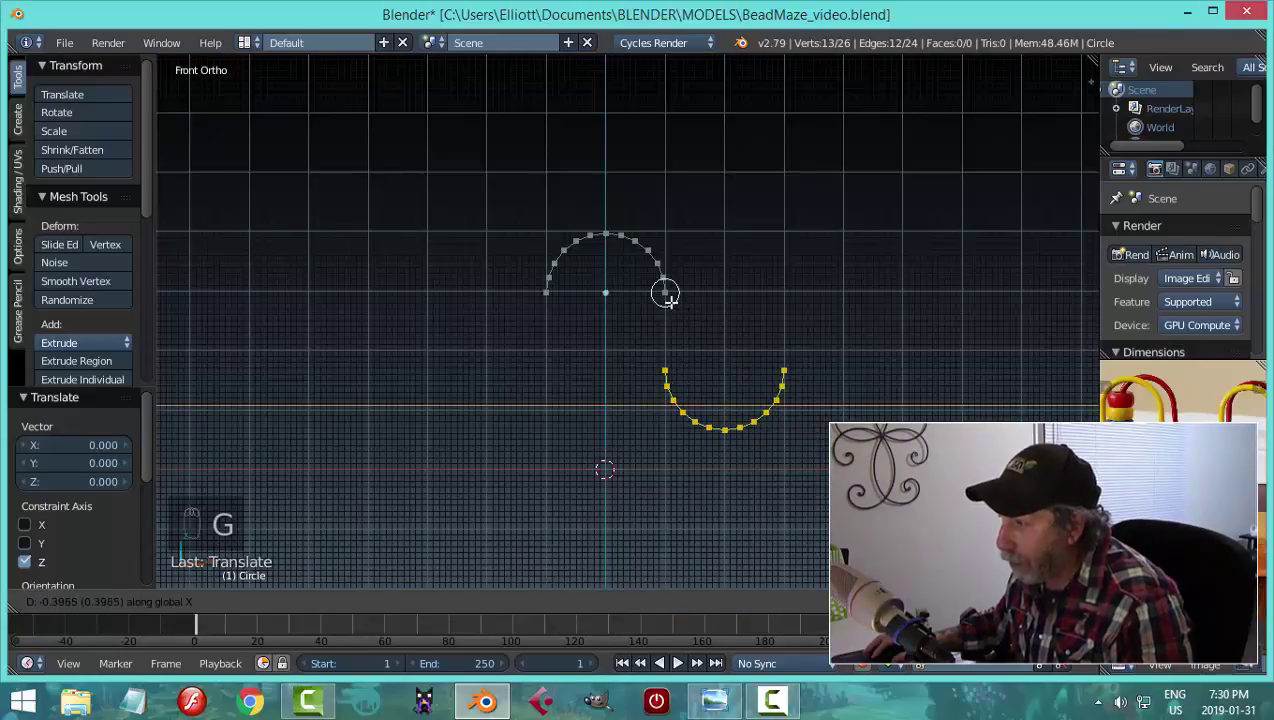
{"action": "left_click", "coordinate": [667, 297]}
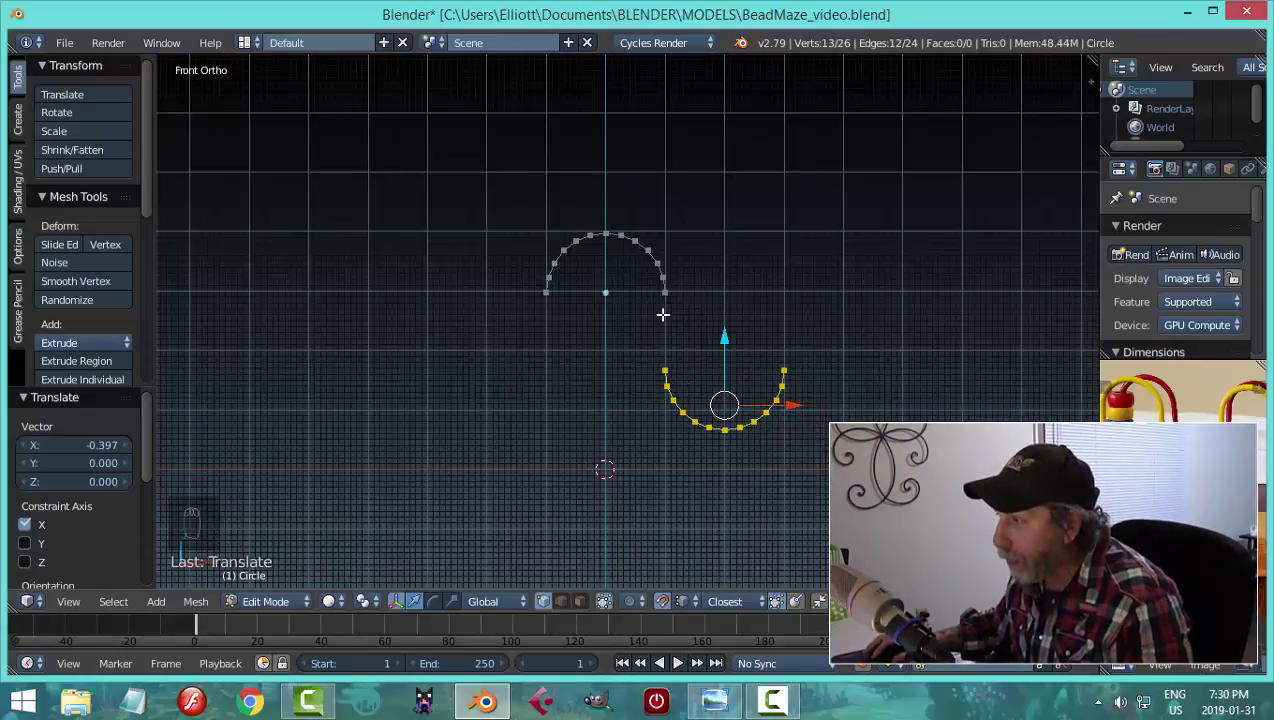
- Join the upper arc's right end vertex to the lower arc's left end vertex with an edge, and select the entire outline
{"action": "key", "text": "a"}
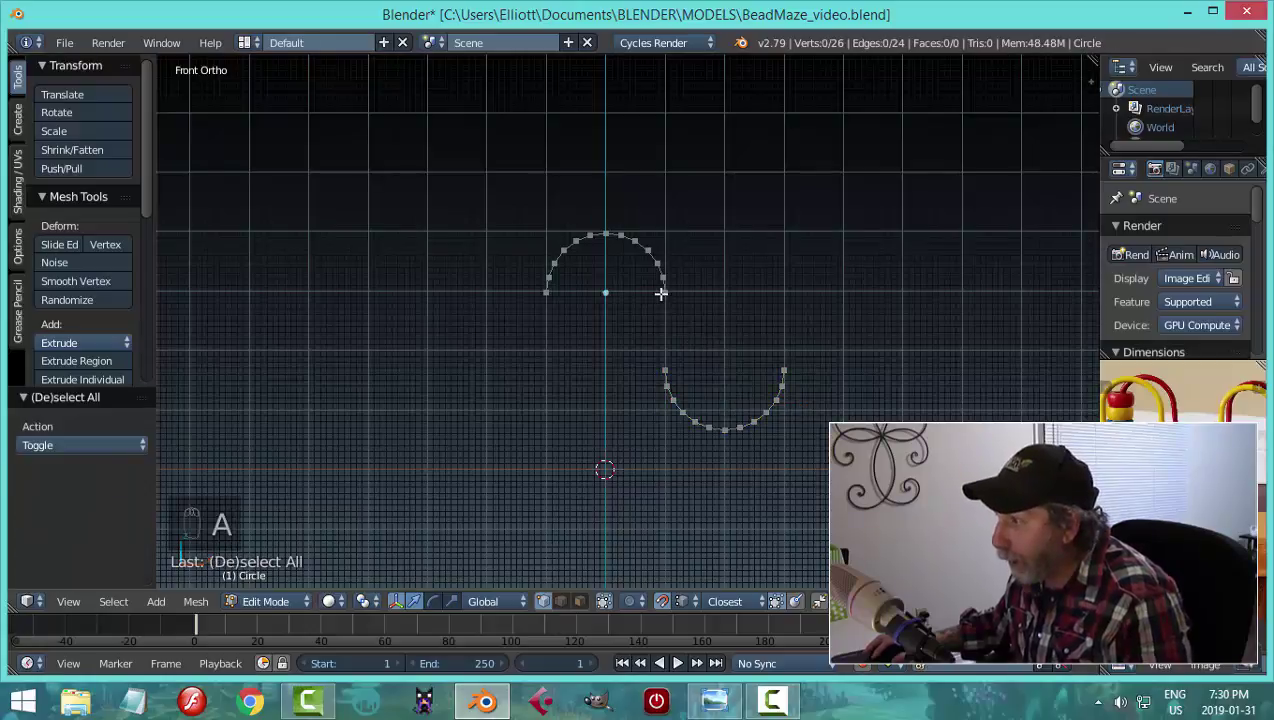
{"action": "right_click", "coordinate": [665, 293]}
{"action": "right_click", "coordinate": [664, 366], "text": "shift"}
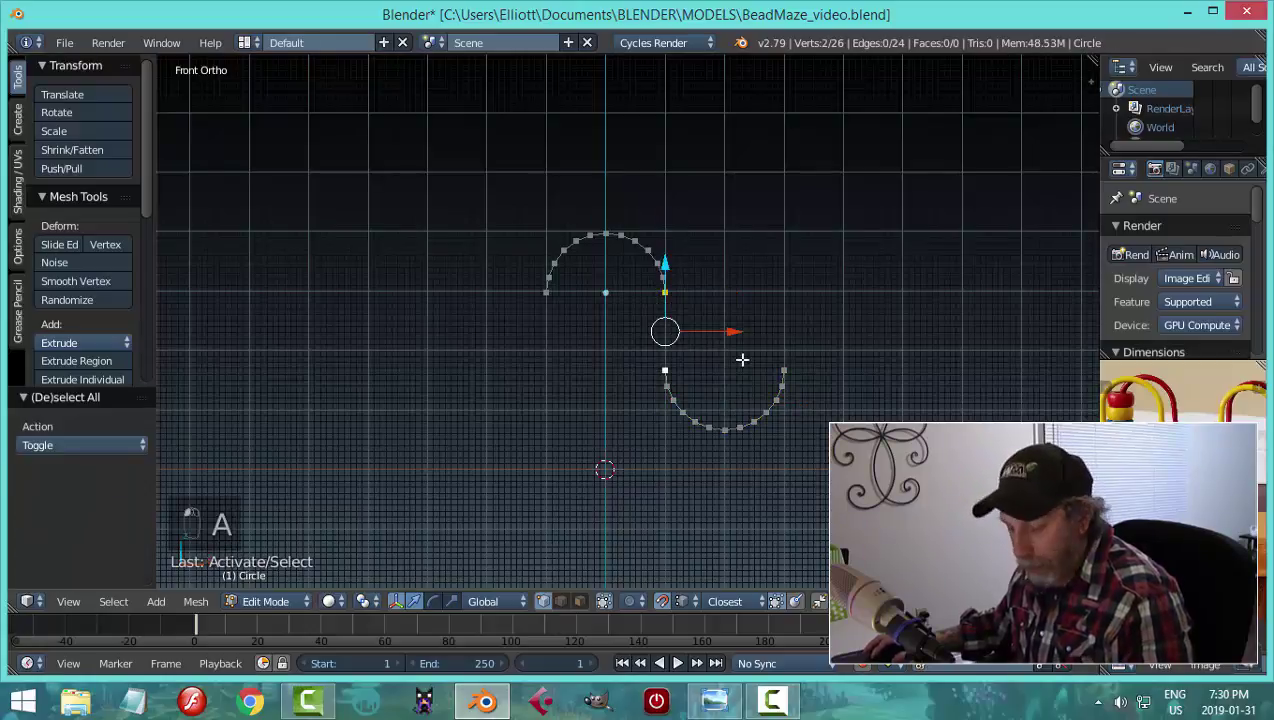
{"action": "key", "text": "f"}
{"action": "key", "text": "a"}
{"action": "key", "text": "a"}
{"action": "key", "text": "a"}
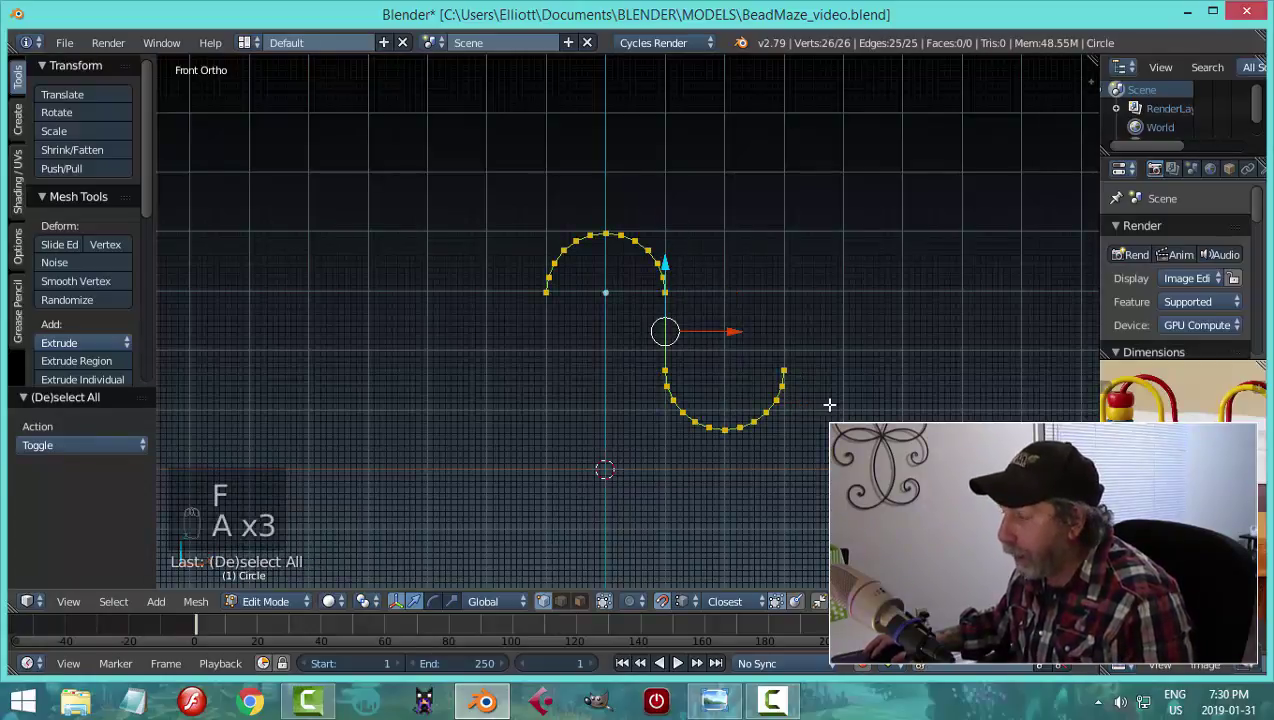
- Duplicate the S-shaped outline 4 units along X, snapping the copy's left end in line with the original's right end
{"action": "scroll", "coordinate": [816, 404], "scroll_direction": "down", "scroll_amount": 2}
{"action": "middle_click_drag", "start_coordinate": [788, 416], "coordinate": [706, 383], "text": "shift"}
{"action": "key", "text": "shift+d"}
{"action": "key", "text": "x"}
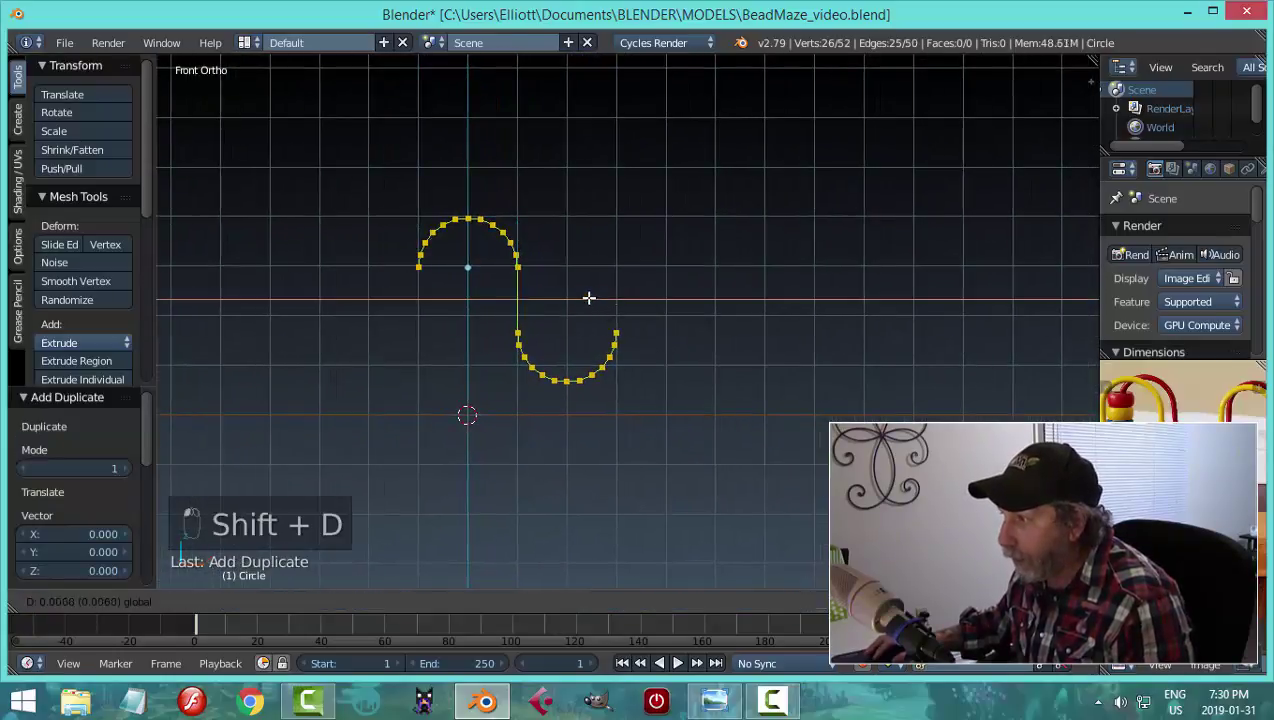
{"action": "left_click", "coordinate": [803, 322]}
{"action": "scroll", "coordinate": [711, 337], "scroll_direction": "up", "scroll_amount": 1}
{"action": "scroll", "coordinate": [716, 330], "scroll_direction": "up", "scroll_amount": 1}
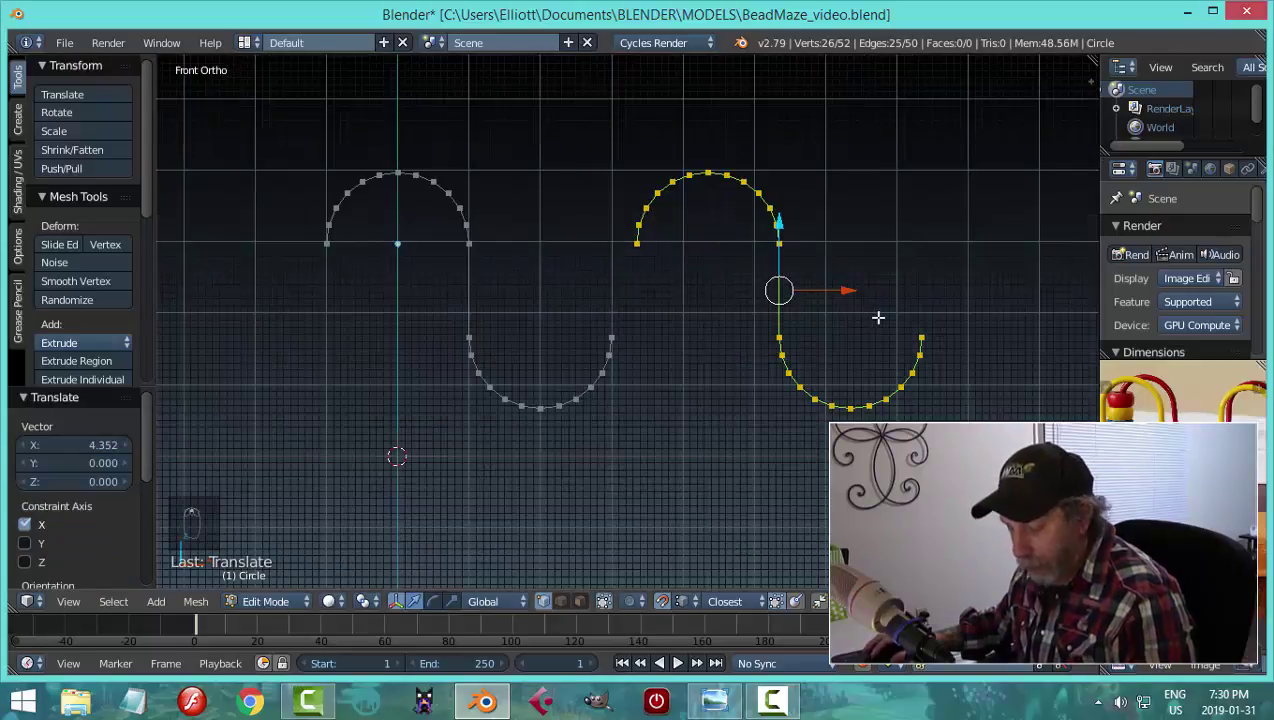
{"action": "key", "text": "g"}
{"action": "key", "text": "x"}
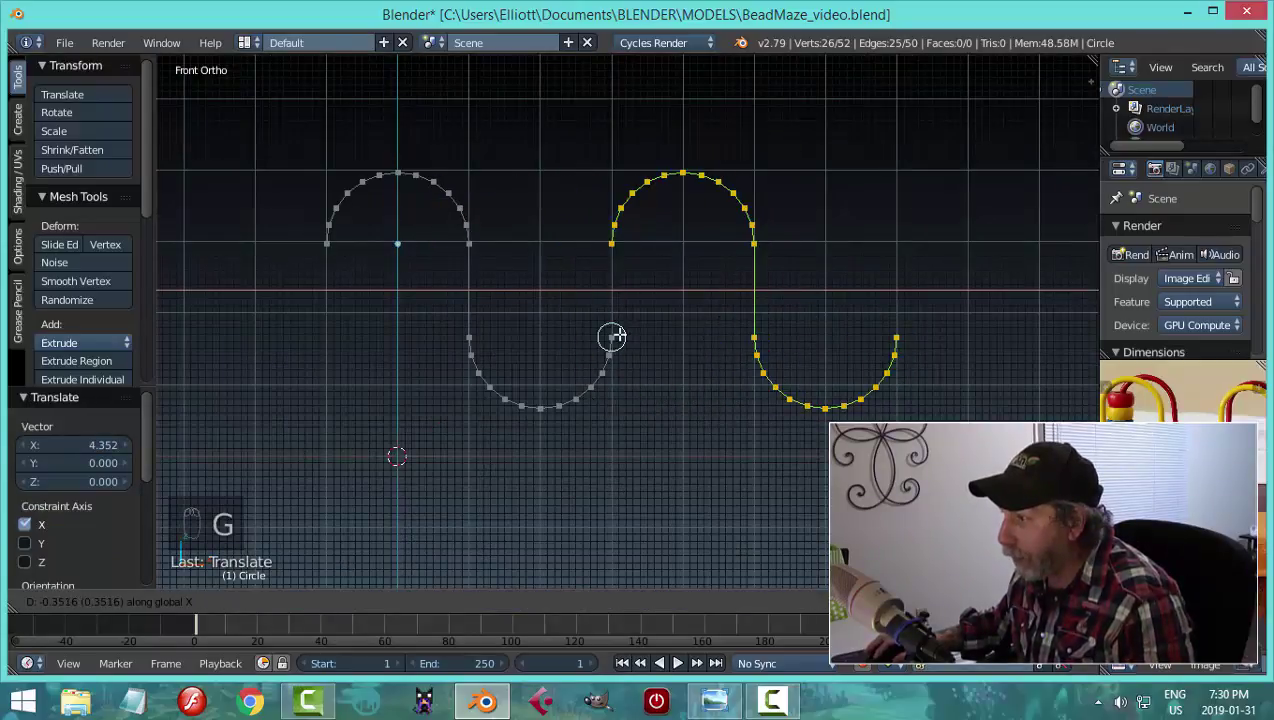
{"action": "left_click", "coordinate": [612, 336]}
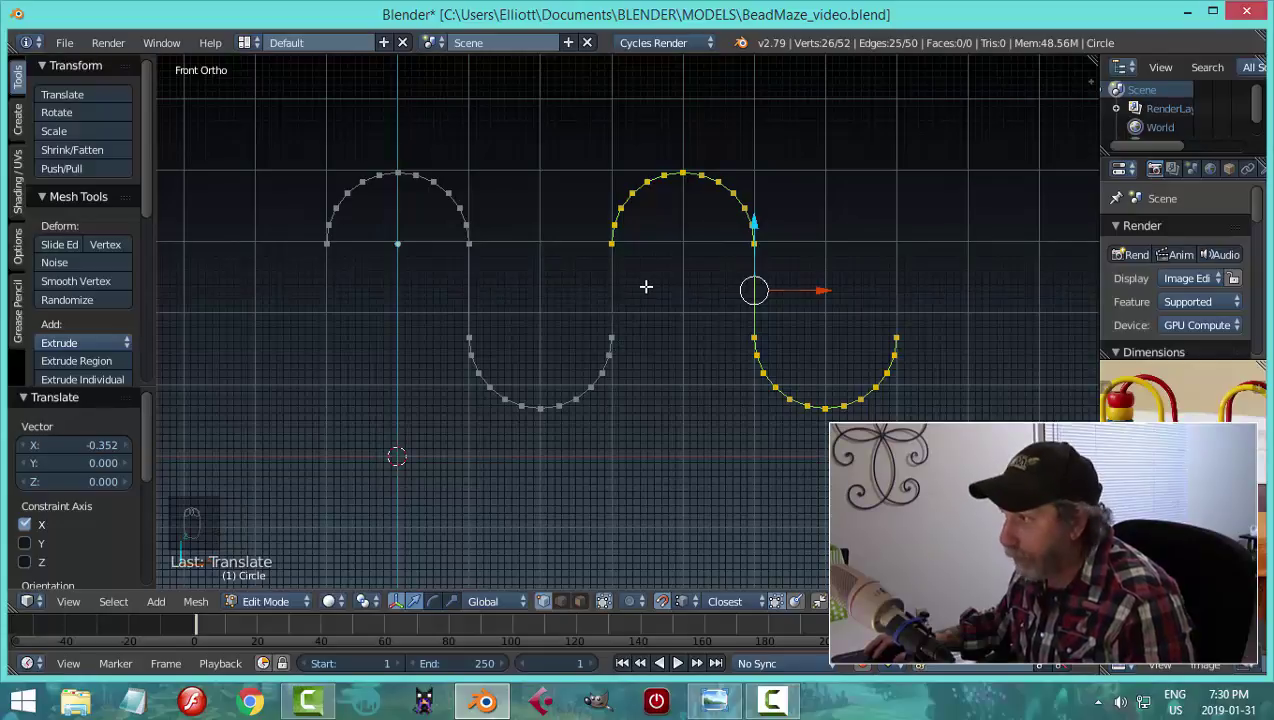
{"action": "key", "text": "a"}
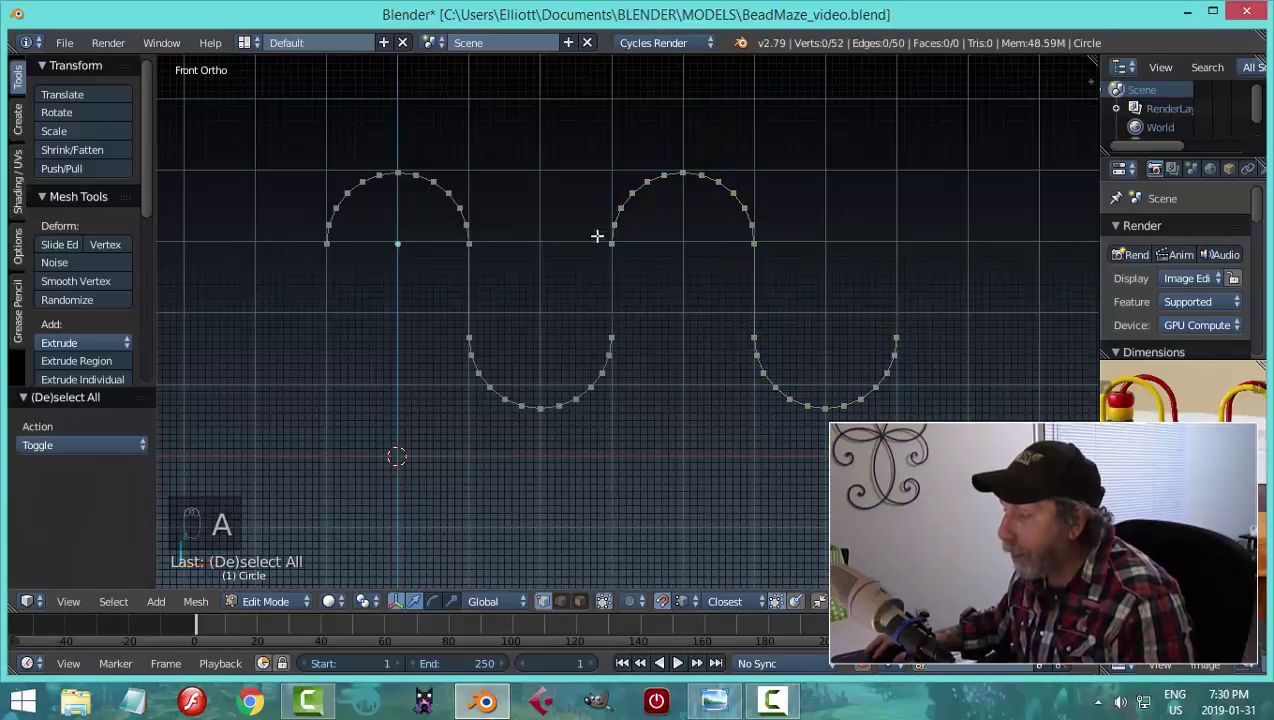
{"action": "key", "text": "ctrl+z"}
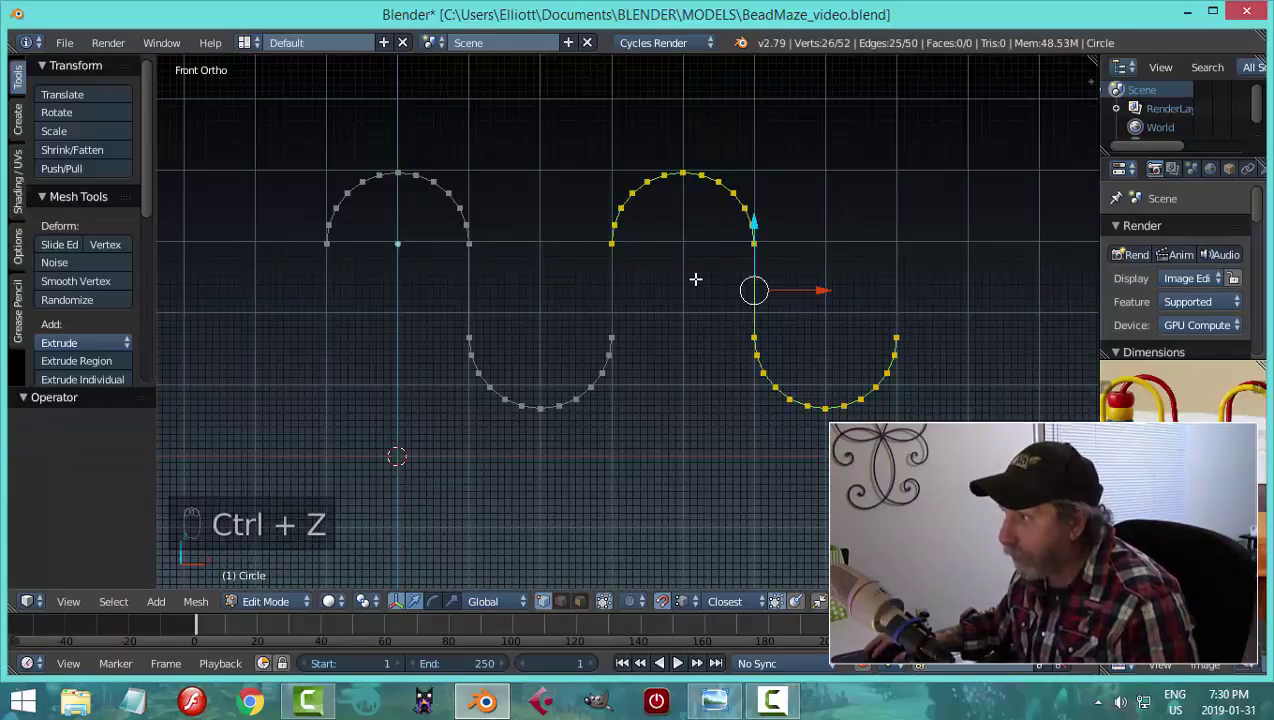
- Add a third S-shaped section by duplicating the selected copy and snapping it 4 units further along X
{"action": "scroll", "coordinate": [700, 321], "scroll_direction": "down", "scroll_amount": 4}
{"action": "scroll", "coordinate": [725, 360], "scroll_direction": "up", "scroll_amount": 4}
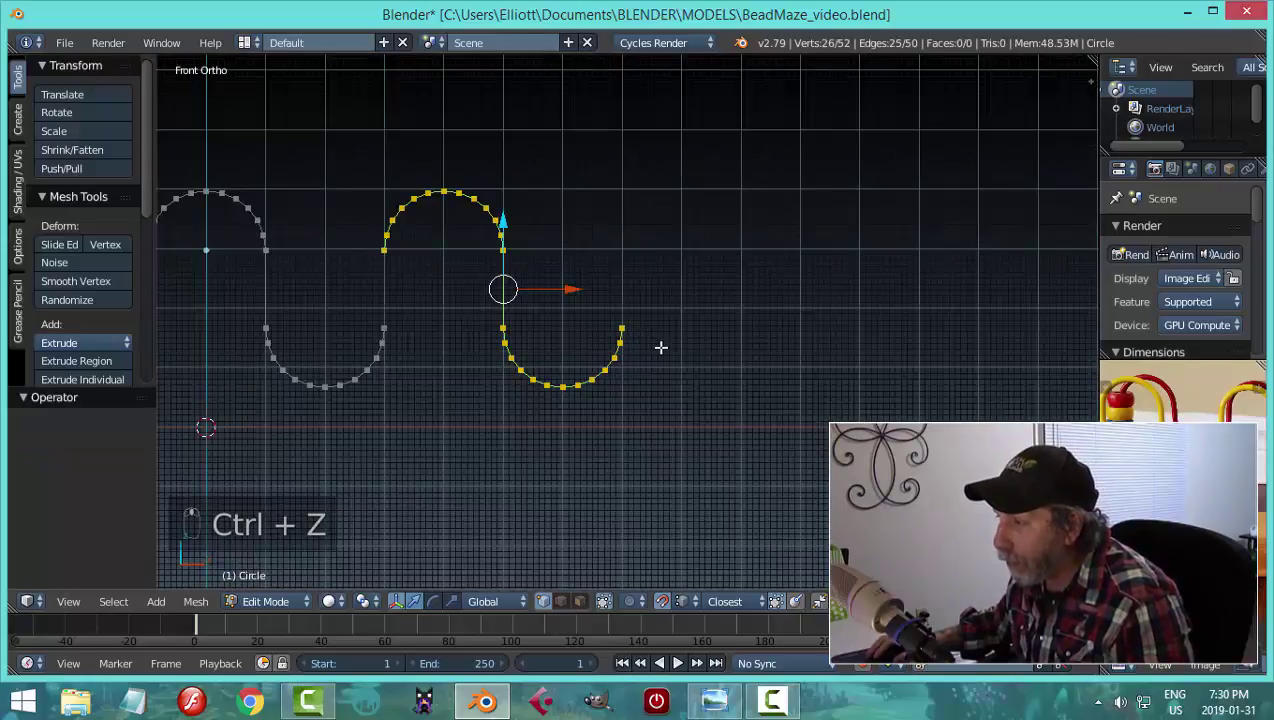
{"action": "key", "text": "shift+d"}
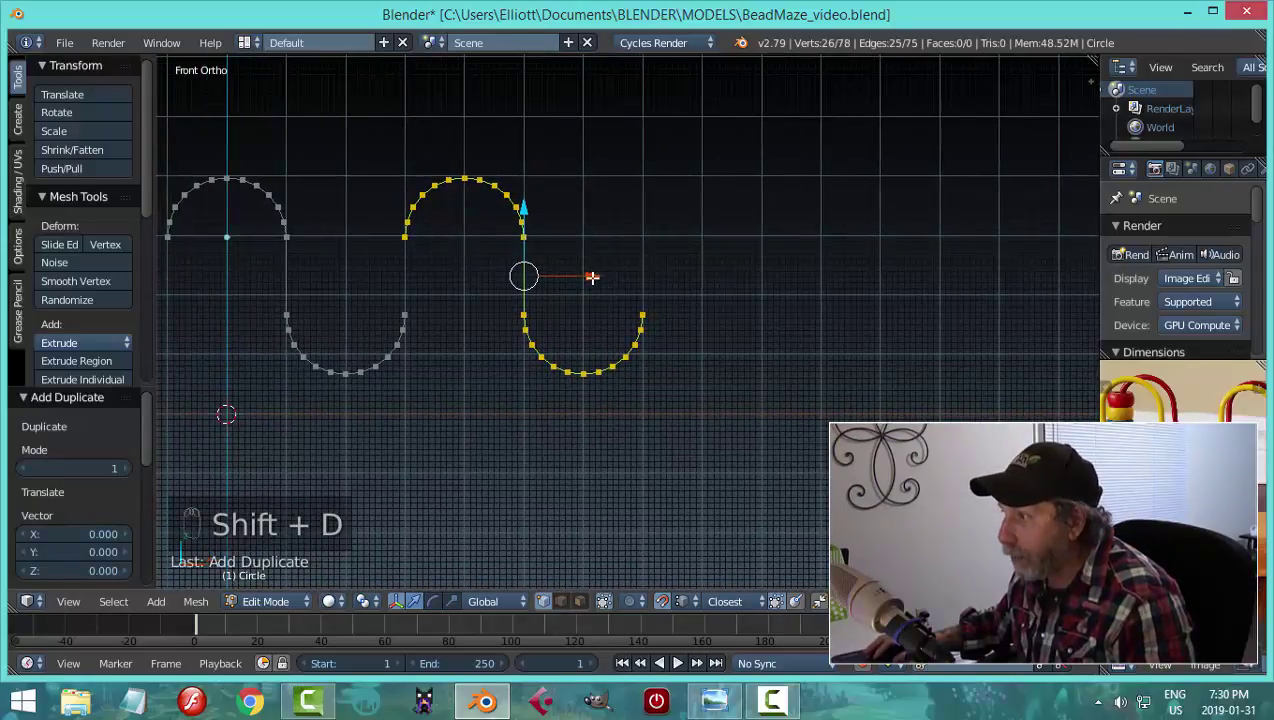
{"action": "left_click", "coordinate": [847, 281]}
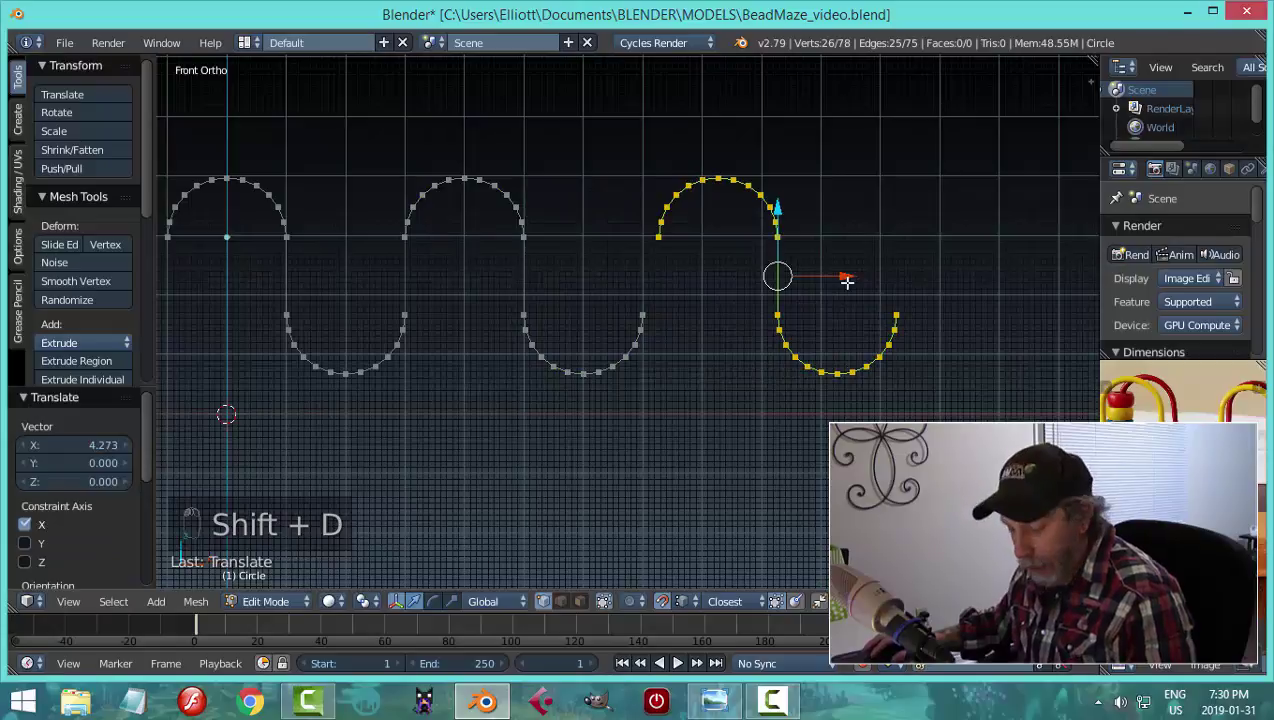
{"action": "key", "text": "g"}
{"action": "left_click", "coordinate": [851, 296]}
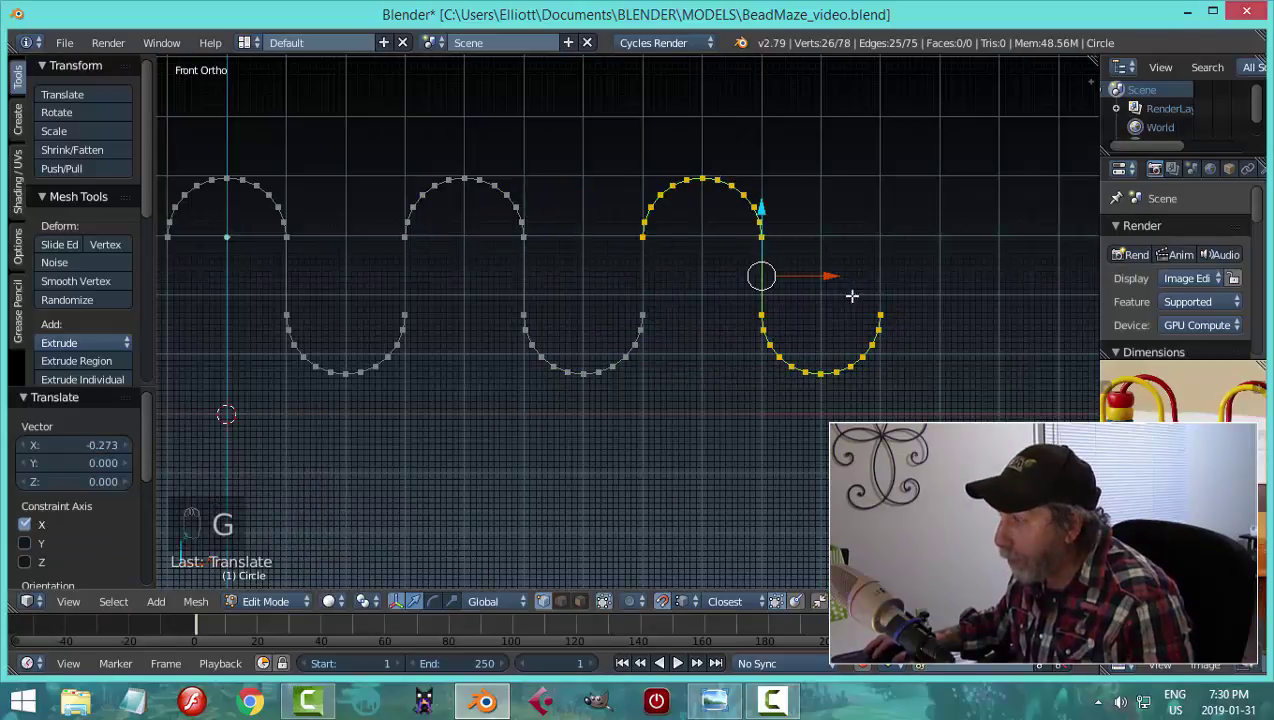
- Duplicate the third section and snap the new fourth section 4 units along X against the third section's end
{"action": "scroll", "coordinate": [771, 387], "scroll_direction": "down", "scroll_amount": 2}
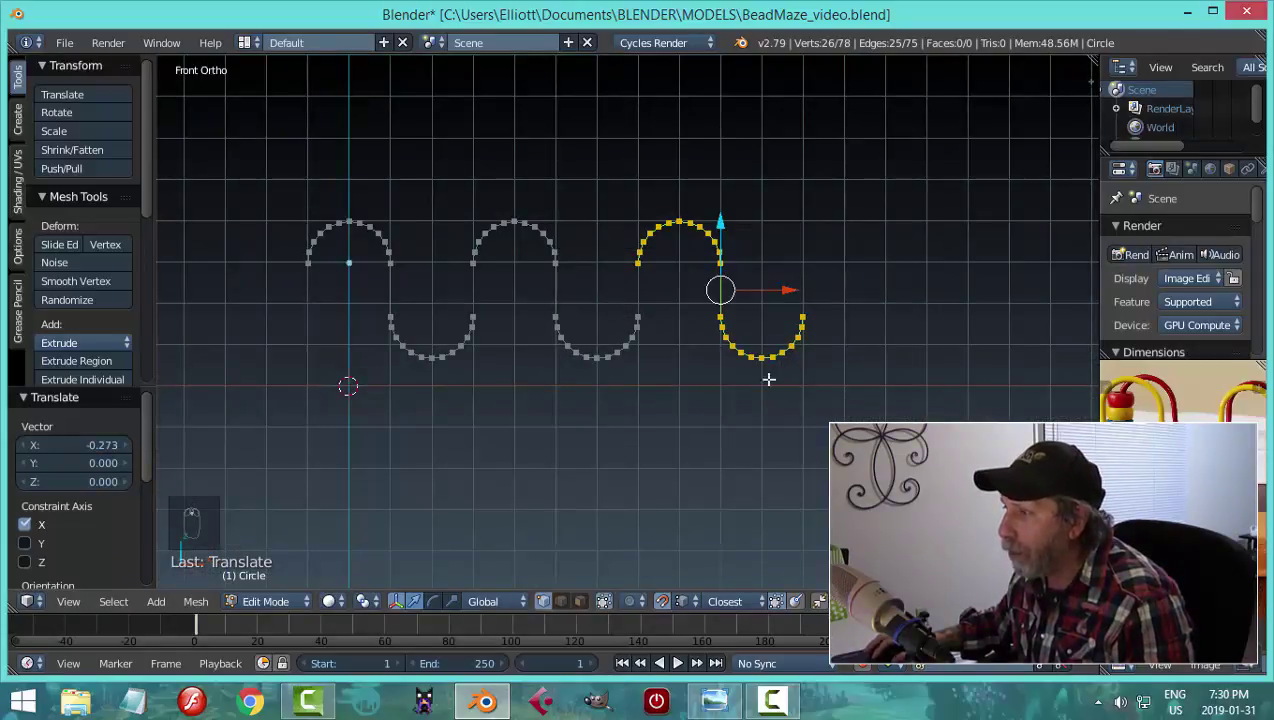
{"action": "middle_click_drag", "start_coordinate": [768, 379], "coordinate": [628, 387], "text": "shift"}
{"action": "key", "text": "shift+d"}
{"action": "right_click", "coordinate": [613, 338]}
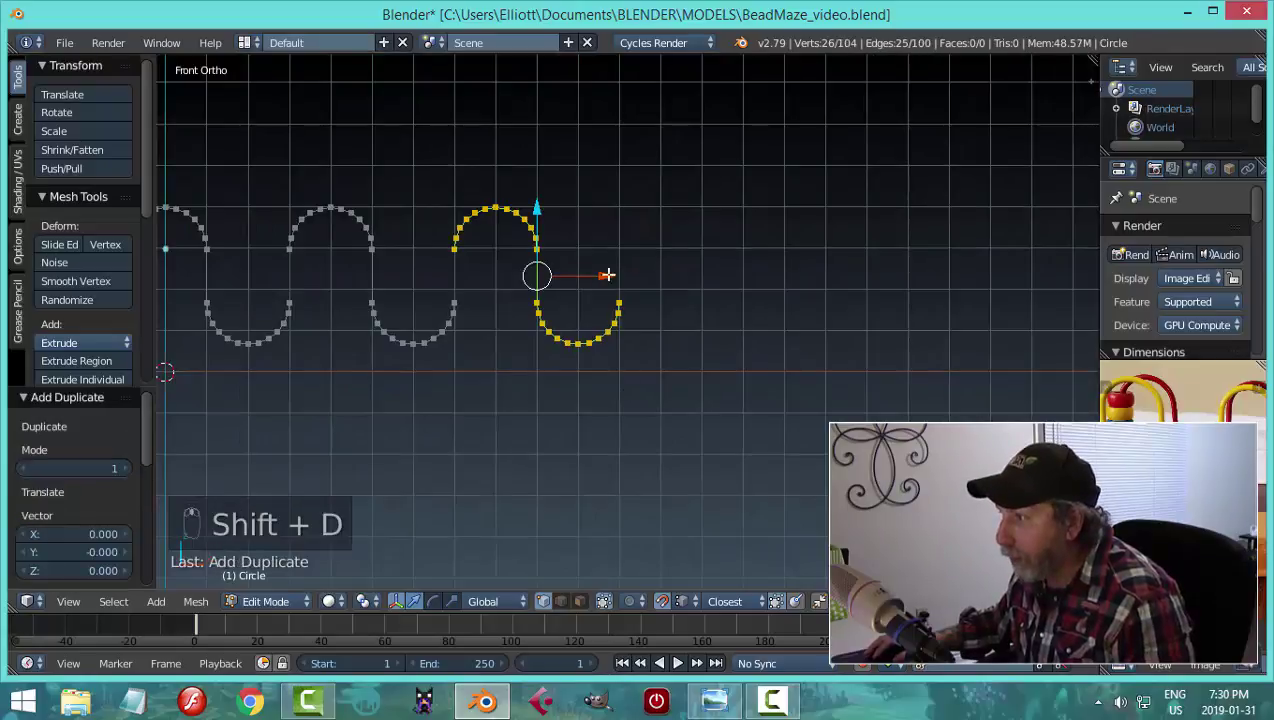
{"action": "key", "text": "g"}
{"action": "key", "text": "x"}
{"action": "left_click", "coordinate": [793, 296]}
{"action": "scroll", "coordinate": [762, 299], "scroll_direction": "up", "scroll_amount": 3}
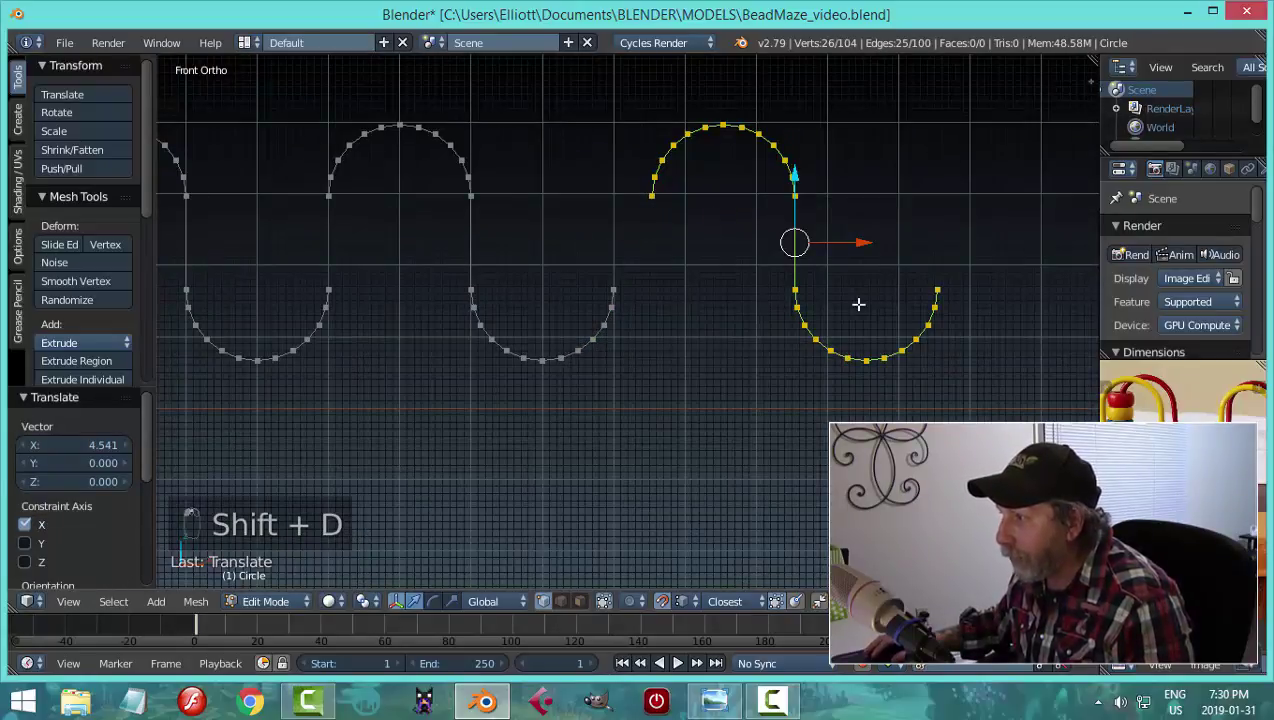
{"action": "key", "text": "g"}
{"action": "left_click", "coordinate": [616, 289]}
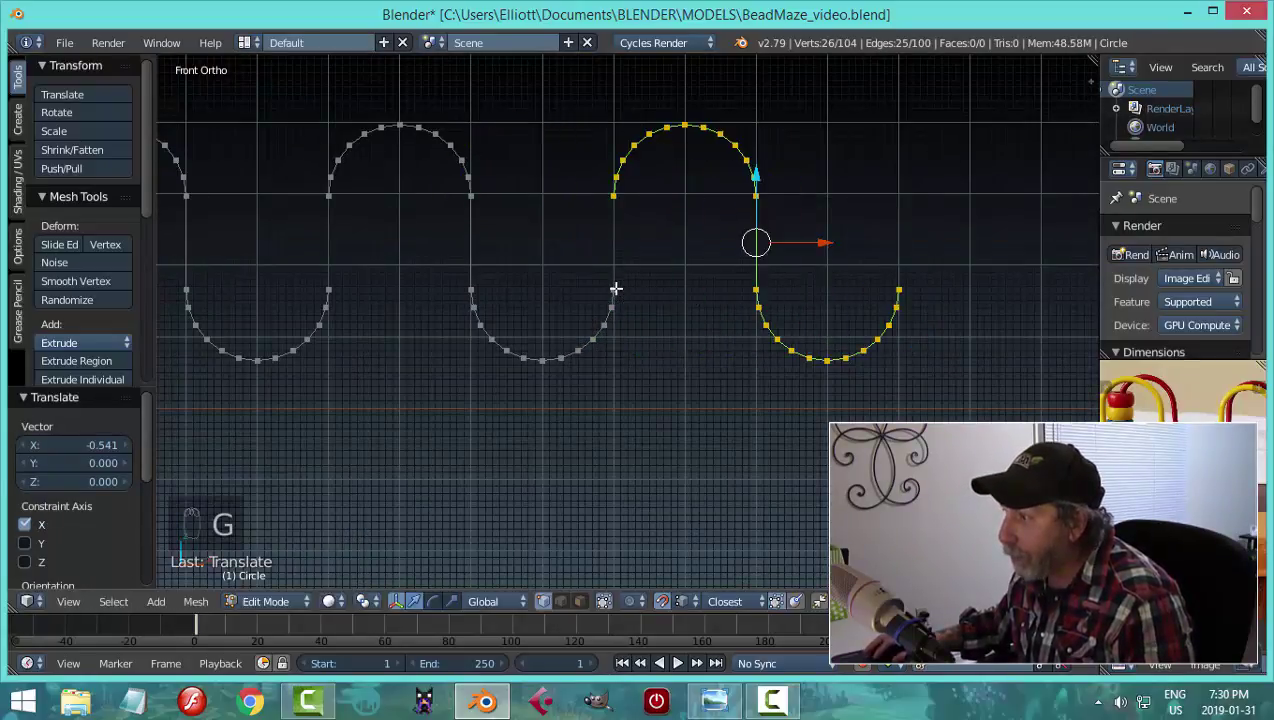
- Delete the vertices of the last lower arc, keeping only its left end vertex
{"action": "scroll", "coordinate": [725, 353], "scroll_direction": "down", "scroll_amount": 3}
{"action": "scroll", "coordinate": [640, 364], "scroll_direction": "down", "scroll_amount": 2}
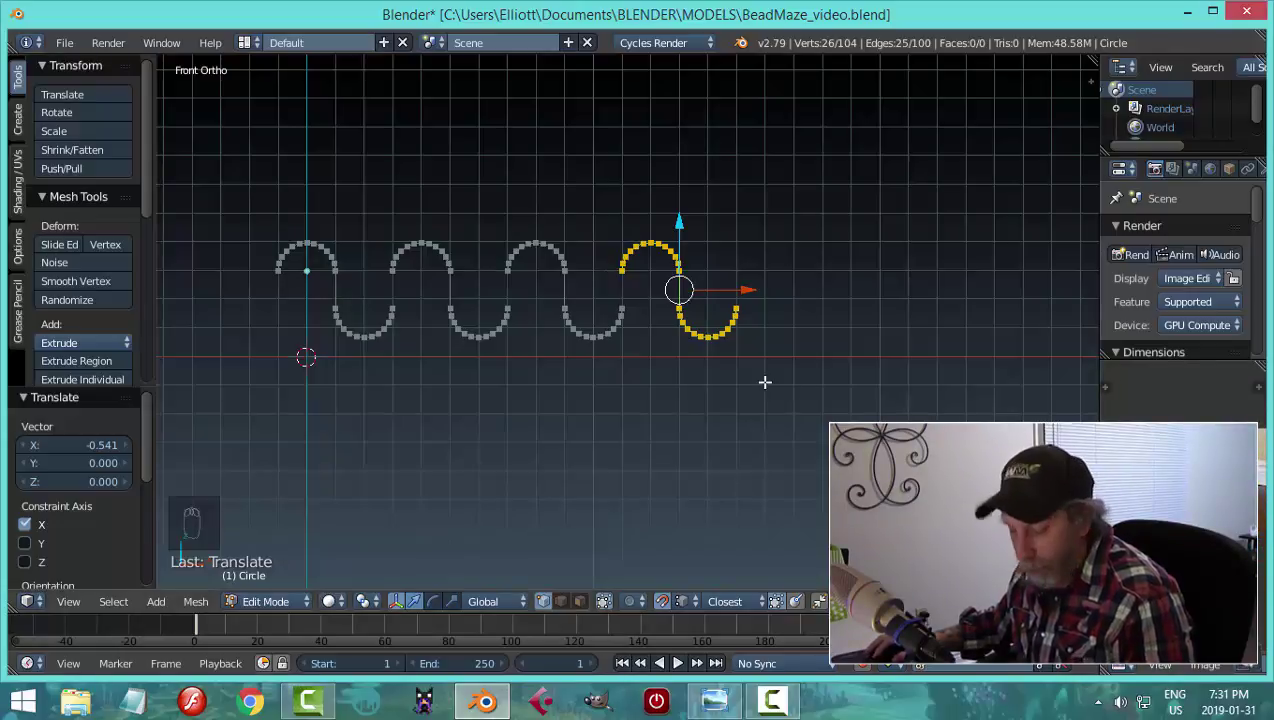
{"action": "key", "text": "a"}
{"action": "scroll", "coordinate": [764, 382], "scroll_direction": "up", "scroll_amount": 3}
{"action": "key", "text": "b"}
{"action": "left_click_drag", "start_coordinate": [902, 378], "coordinate": [696, 305]}
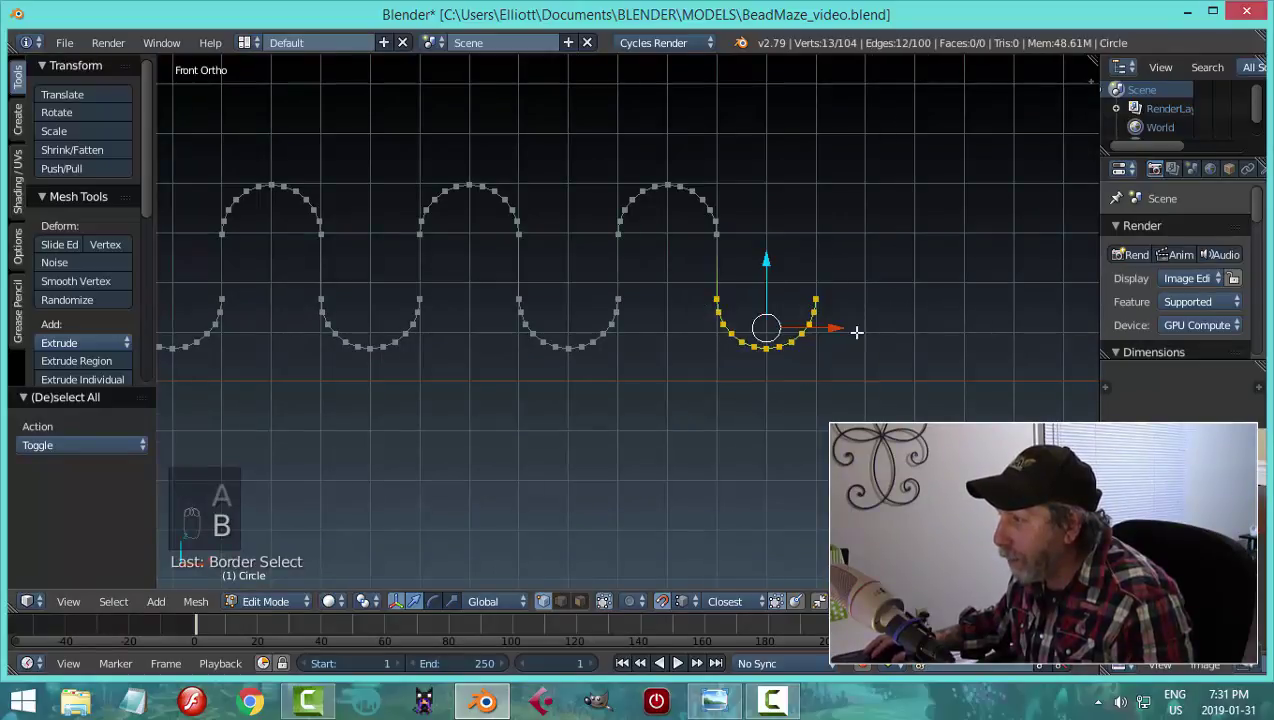
{"action": "right_click", "coordinate": [735, 291], "text": "shift"}
{"action": "key", "text": "x"}
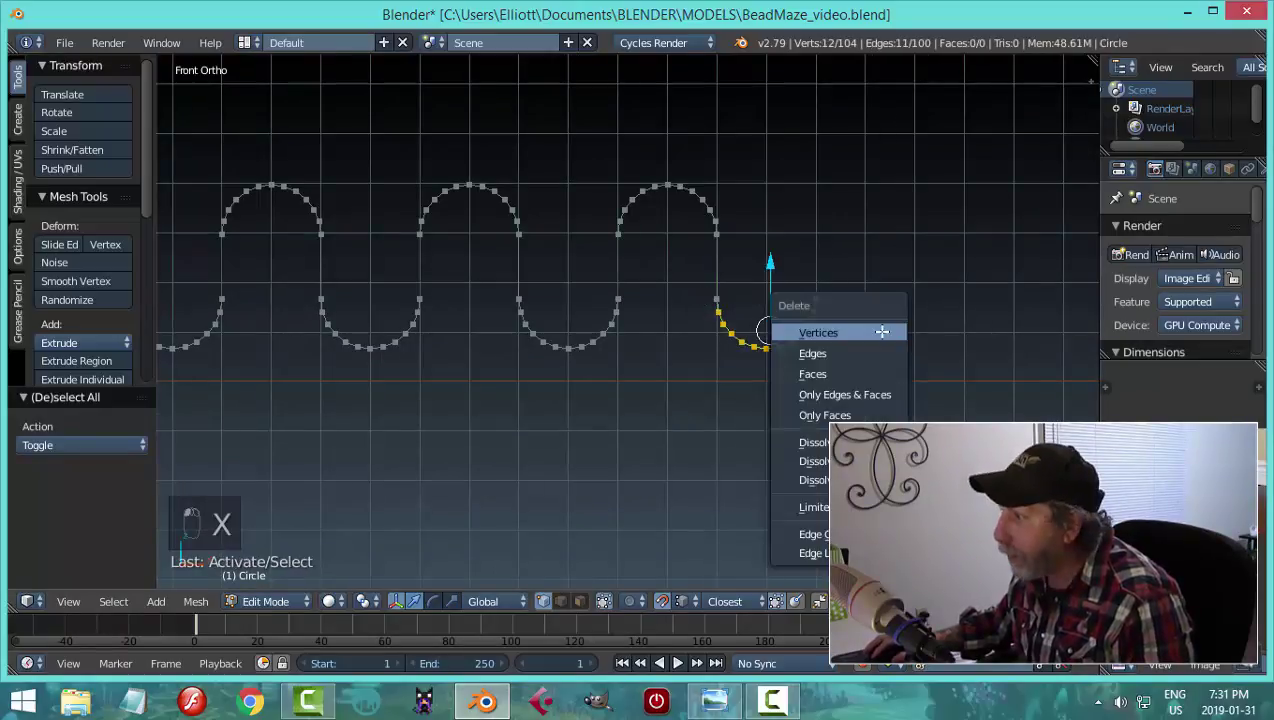
{"action": "left_click", "coordinate": [878, 334]}
- Bridge the vertical gaps between neighbouring sections with edges so the arcs form one continuous path
{"action": "scroll", "coordinate": [762, 375], "scroll_direction": "down", "scroll_amount": 2}
{"action": "scroll", "coordinate": [737, 351], "scroll_direction": "up", "scroll_amount": 2}
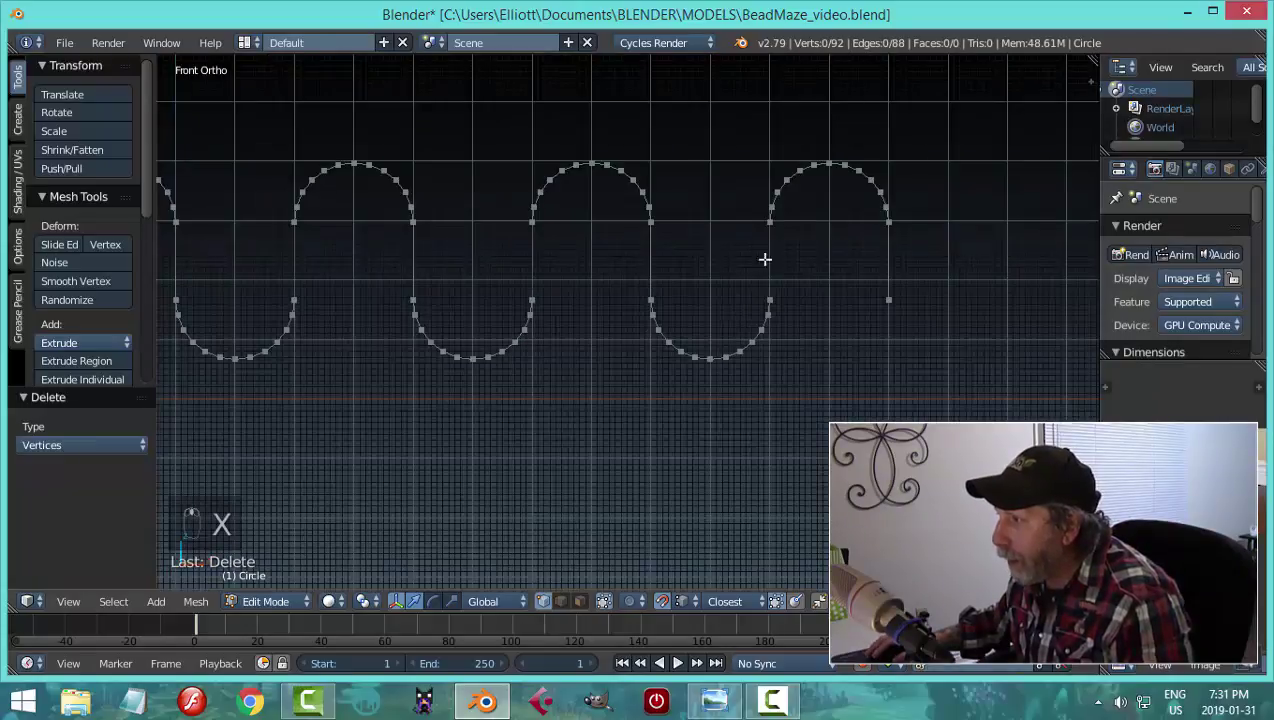
{"action": "right_click", "coordinate": [771, 246]}
{"action": "right_click", "coordinate": [769, 297], "text": "shift"}
{"action": "key", "text": "f"}
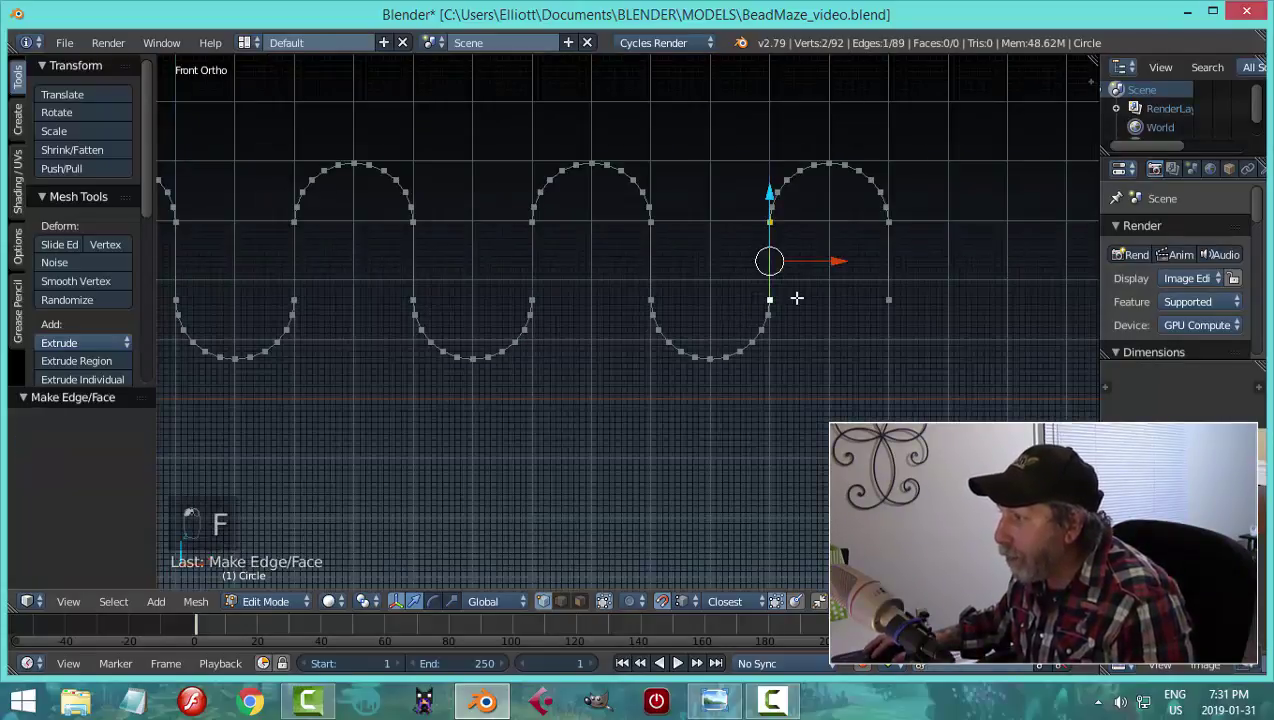
{"action": "right_click", "coordinate": [533, 236]}
{"action": "right_click", "coordinate": [533, 297], "text": "shift"}
{"action": "key", "text": "f"}
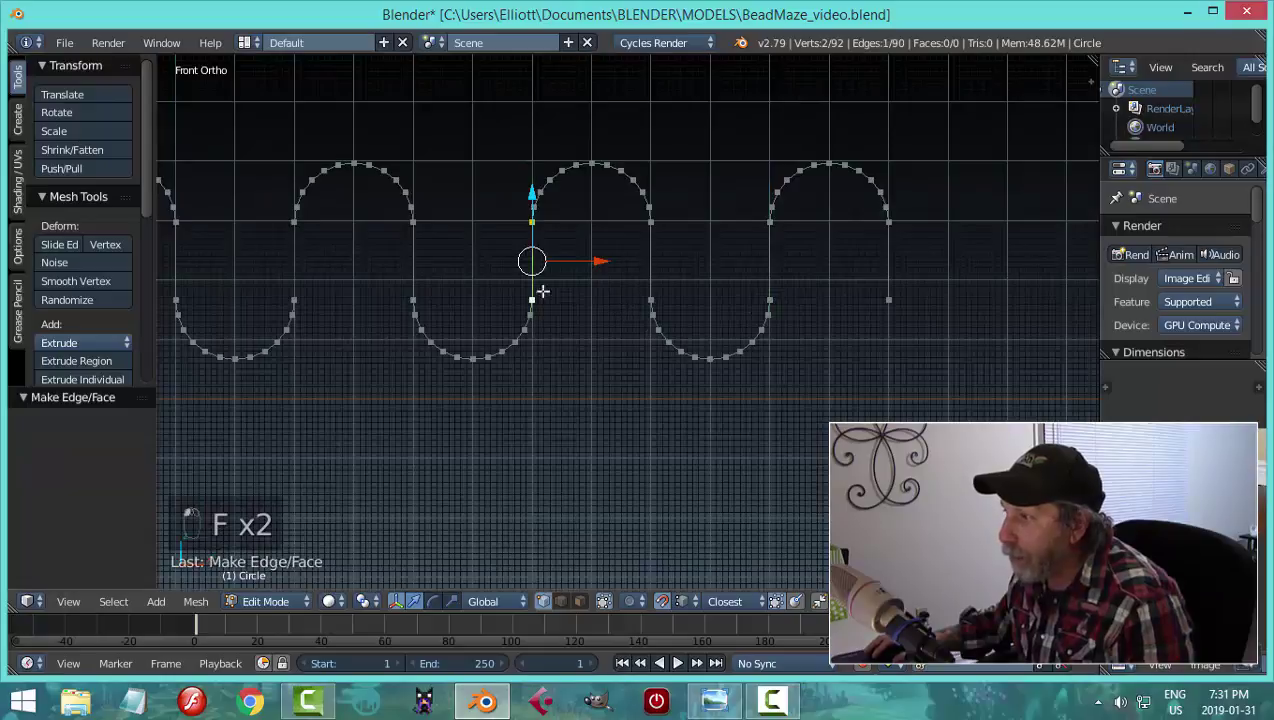
{"action": "scroll", "coordinate": [532, 276], "scroll_direction": "up", "scroll_amount": 5, "text": "ctrl"}
{"action": "right_click", "coordinate": [415, 240]}
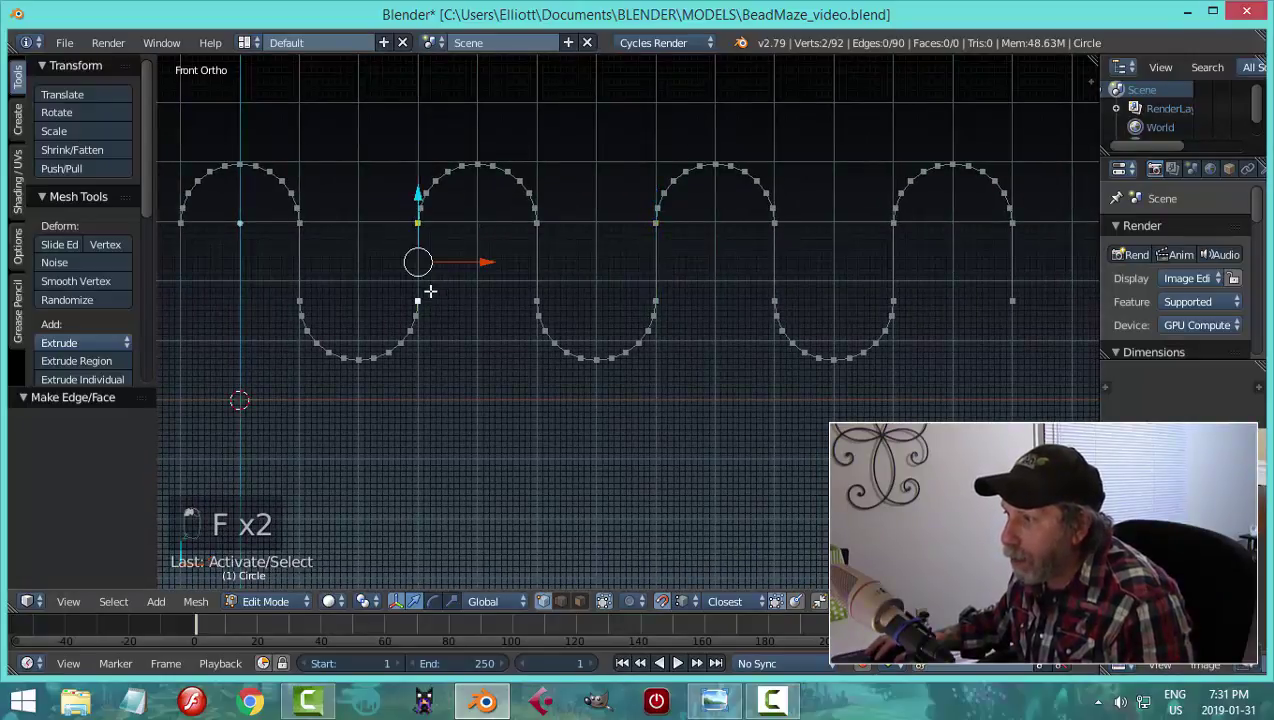
- Delete the leftover vertex below the right end of the last upper arc
{"action": "scroll", "coordinate": [445, 358], "scroll_direction": "down", "scroll_amount": 7, "text": "ctrl"}
{"action": "right_click", "coordinate": [373, 234]}
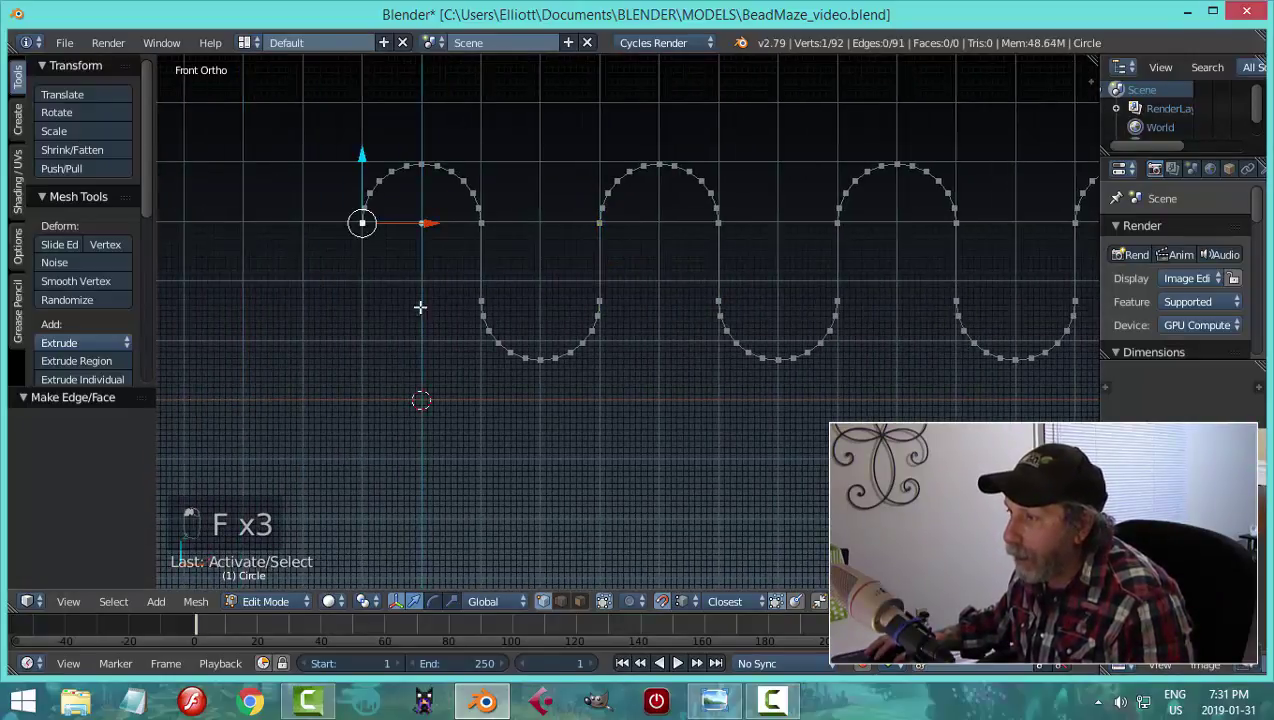
{"action": "scroll", "coordinate": [773, 355], "scroll_direction": "down", "scroll_amount": 3}
{"action": "middle_click_drag", "start_coordinate": [773, 355], "coordinate": [639, 344], "text": "shift"}
{"action": "right_click", "coordinate": [818, 296]}
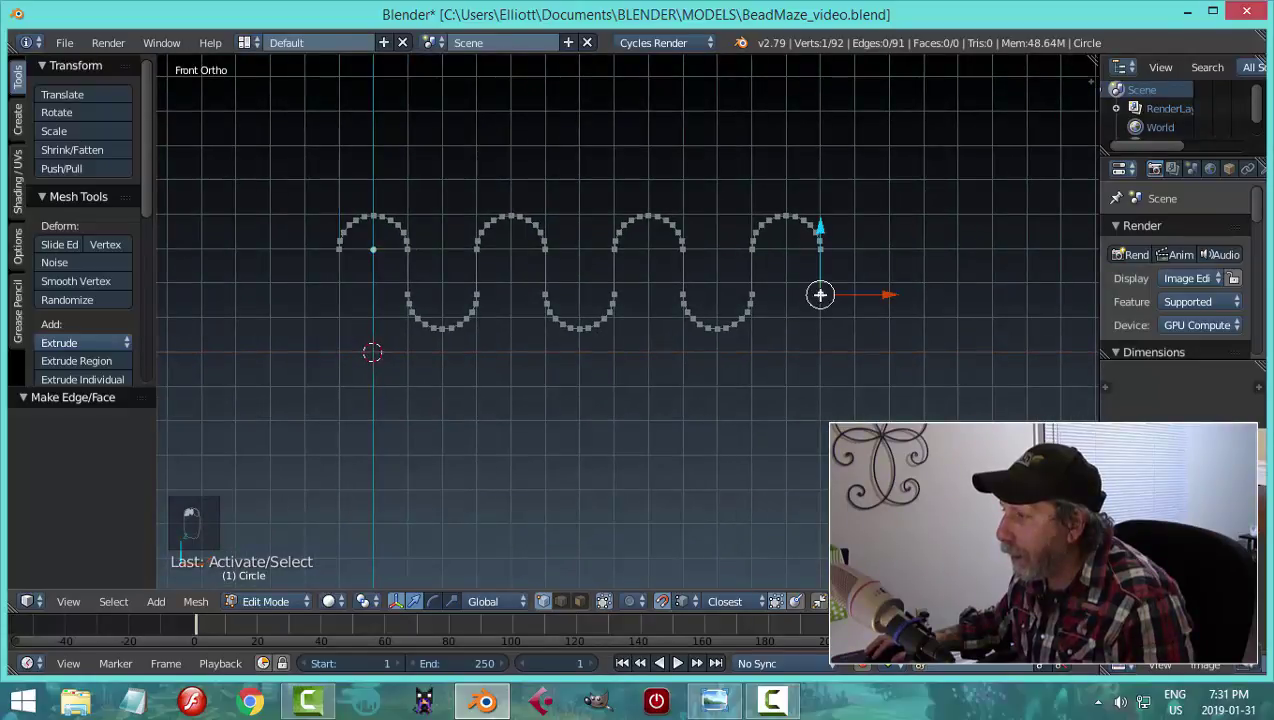
{"action": "key", "text": "x"}
{"action": "left_click", "coordinate": [878, 327]}
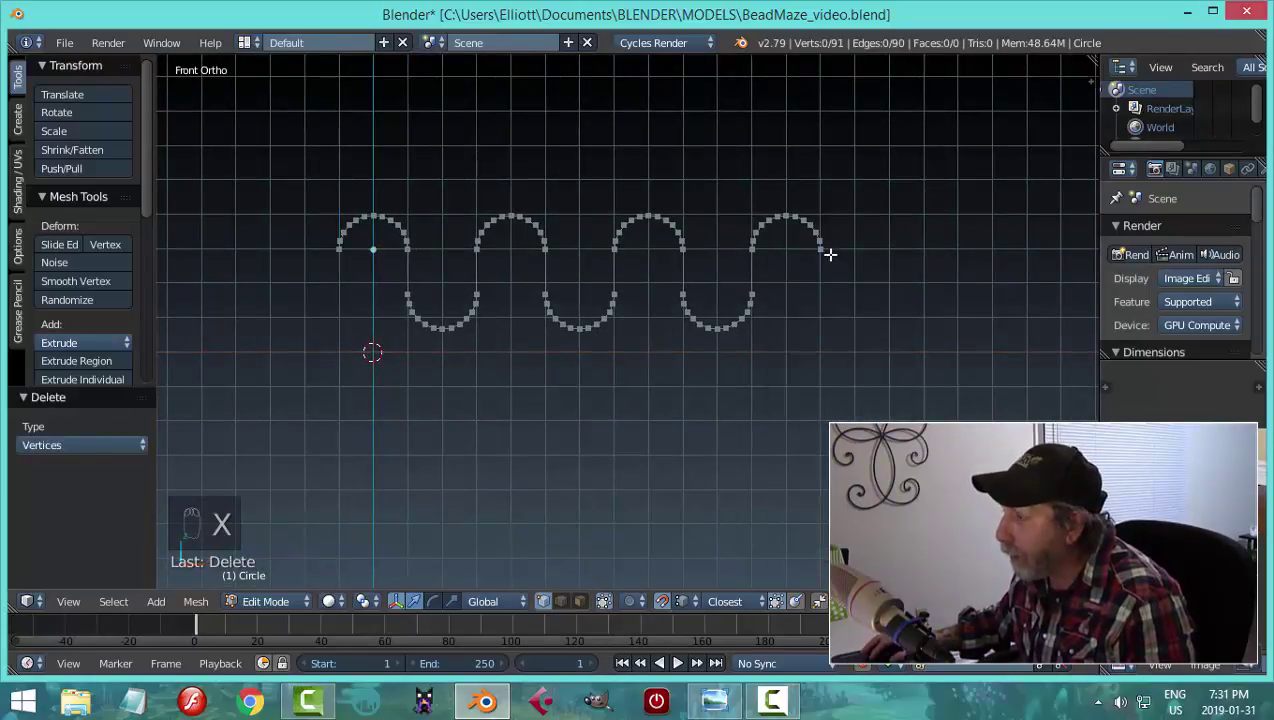
- Extrude both outer end vertices of the wavy path straight down along Z into legs about 4 units long
{"action": "right_click", "coordinate": [820, 249]}
{"action": "right_click", "coordinate": [337, 252], "text": "shift"}
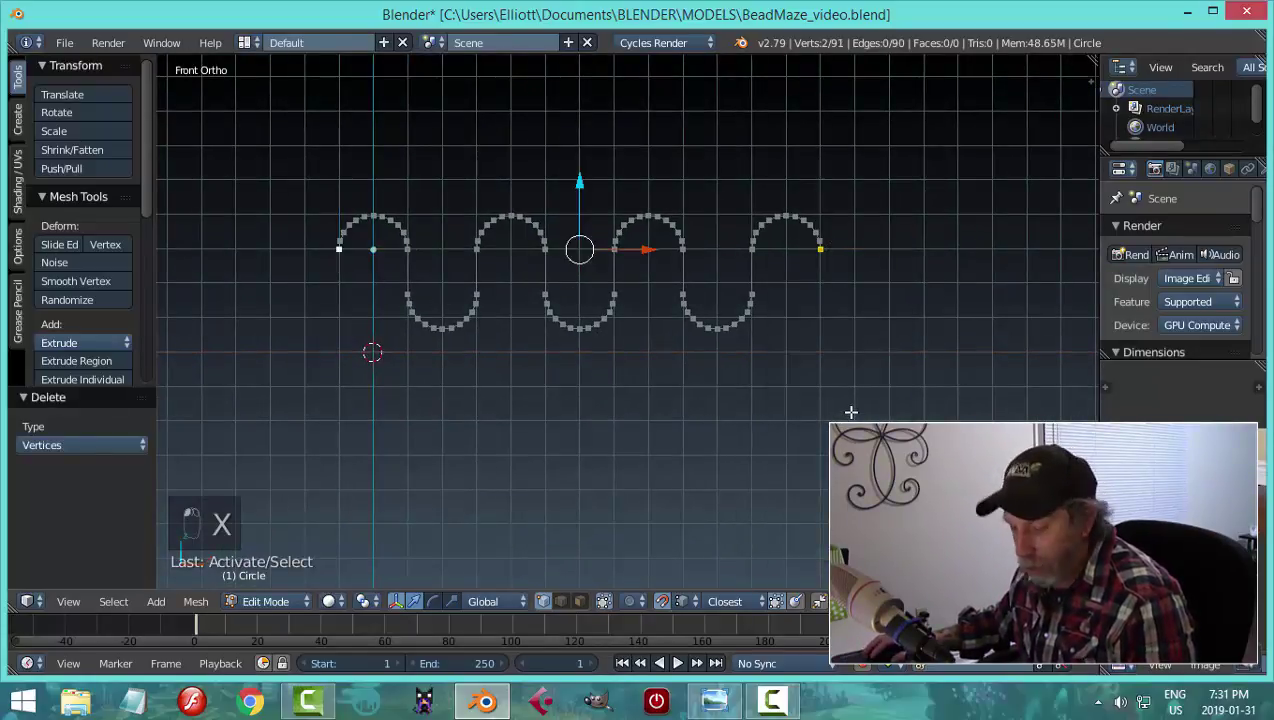
{"action": "key", "text": "e"}
{"action": "key", "text": "z"}
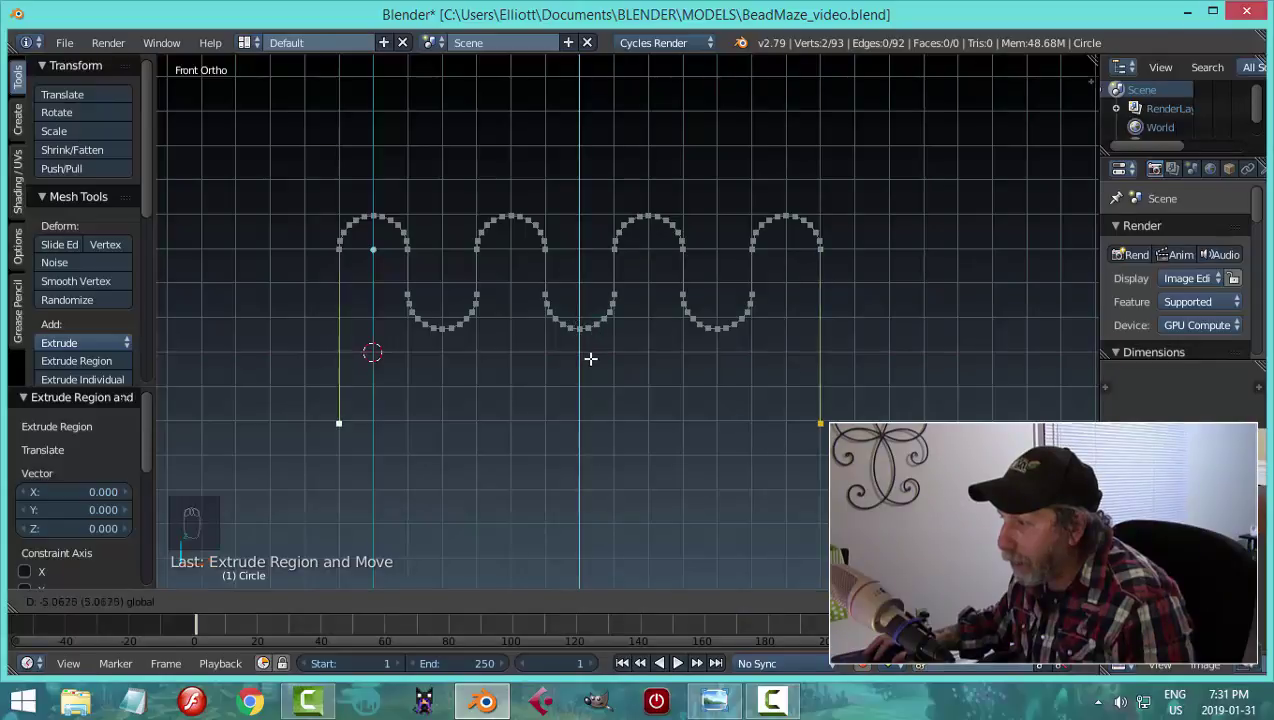
{"action": "left_click", "coordinate": [685, 395]}
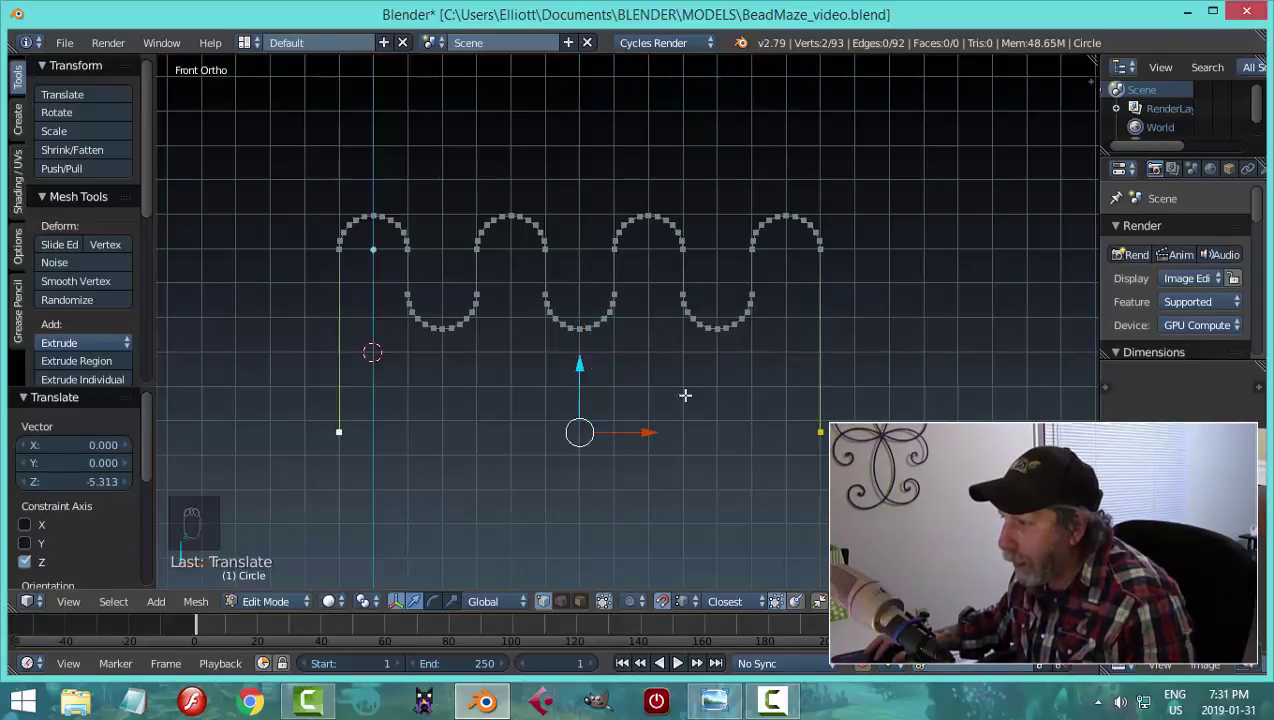
{"action": "left_click_drag", "start_coordinate": [580, 368], "coordinate": [587, 355]}
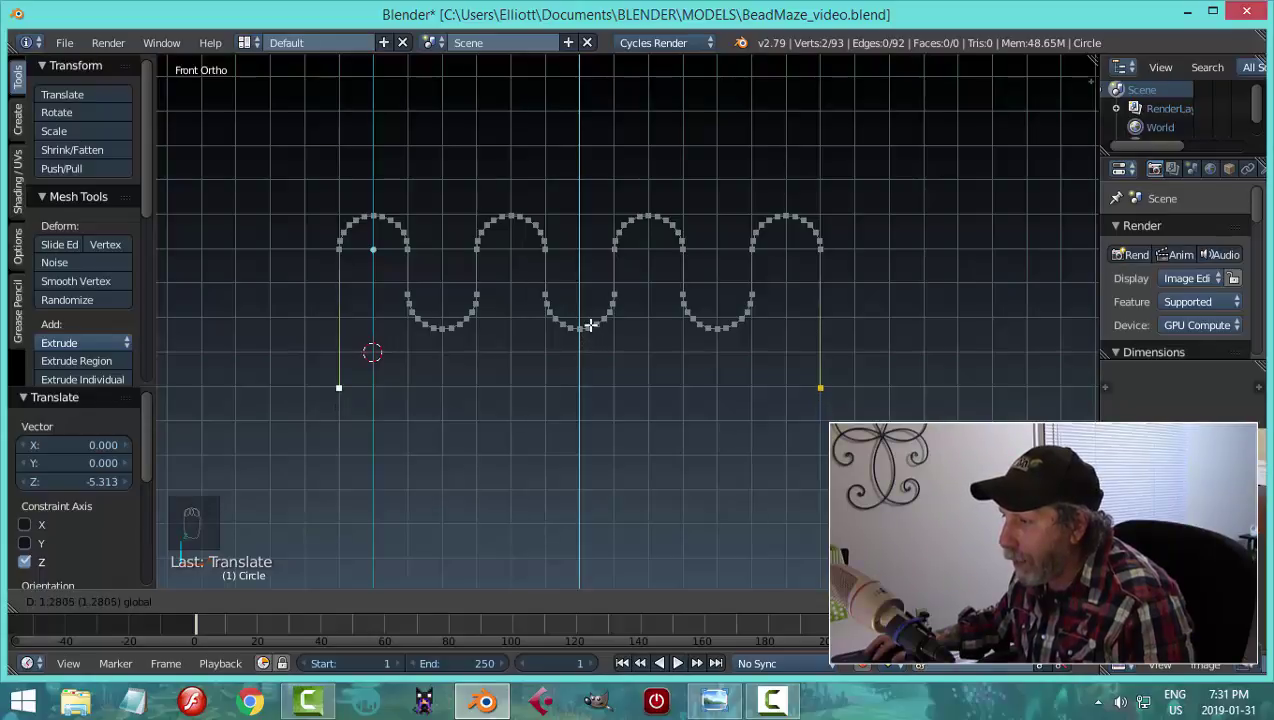
{"action": "left_click_drag", "start_coordinate": [591, 325], "coordinate": [591, 325]}
- Raise the entire wire outline along Z until its leg ends sit just above the ground line, and deselect everything
{"action": "key", "text": "a"}
{"action": "key", "text": "a"}
{"action": "key", "text": "a"}
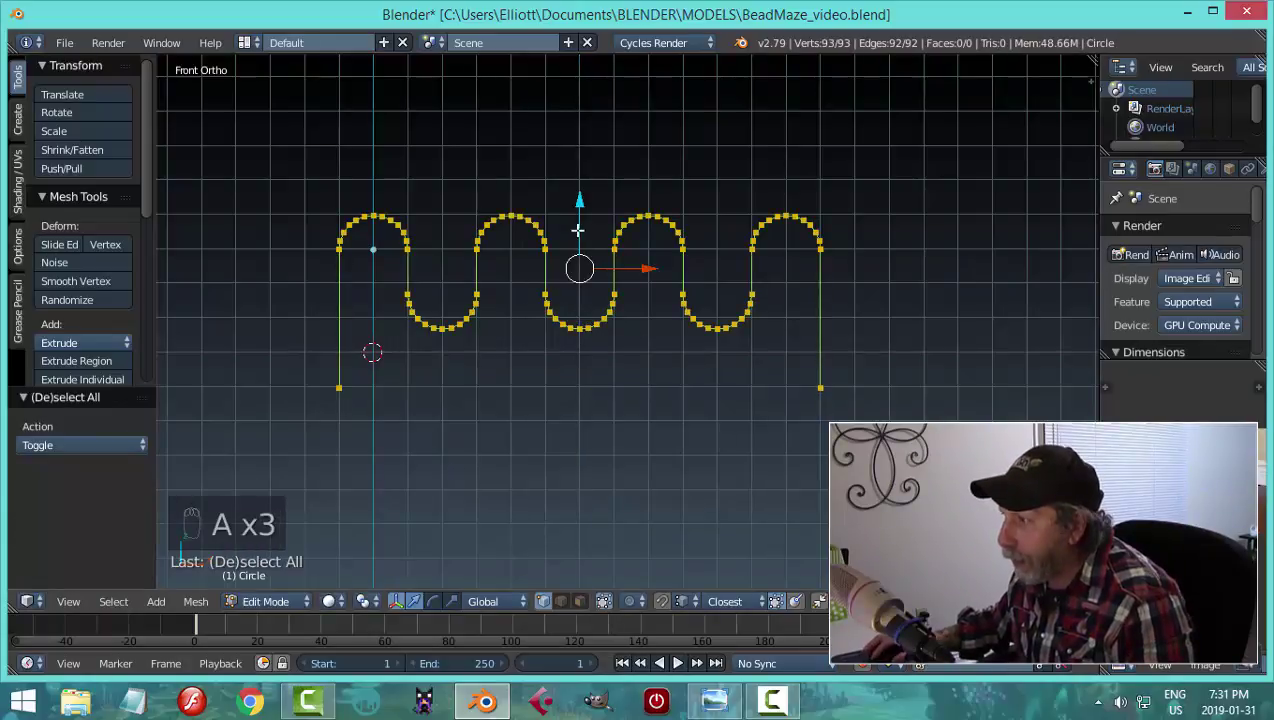
{"action": "left_click_drag", "start_coordinate": [579, 203], "coordinate": [590, 156]}
{"action": "scroll", "coordinate": [680, 301], "scroll_direction": "up", "scroll_amount": 1}
{"action": "key", "text": "a"}
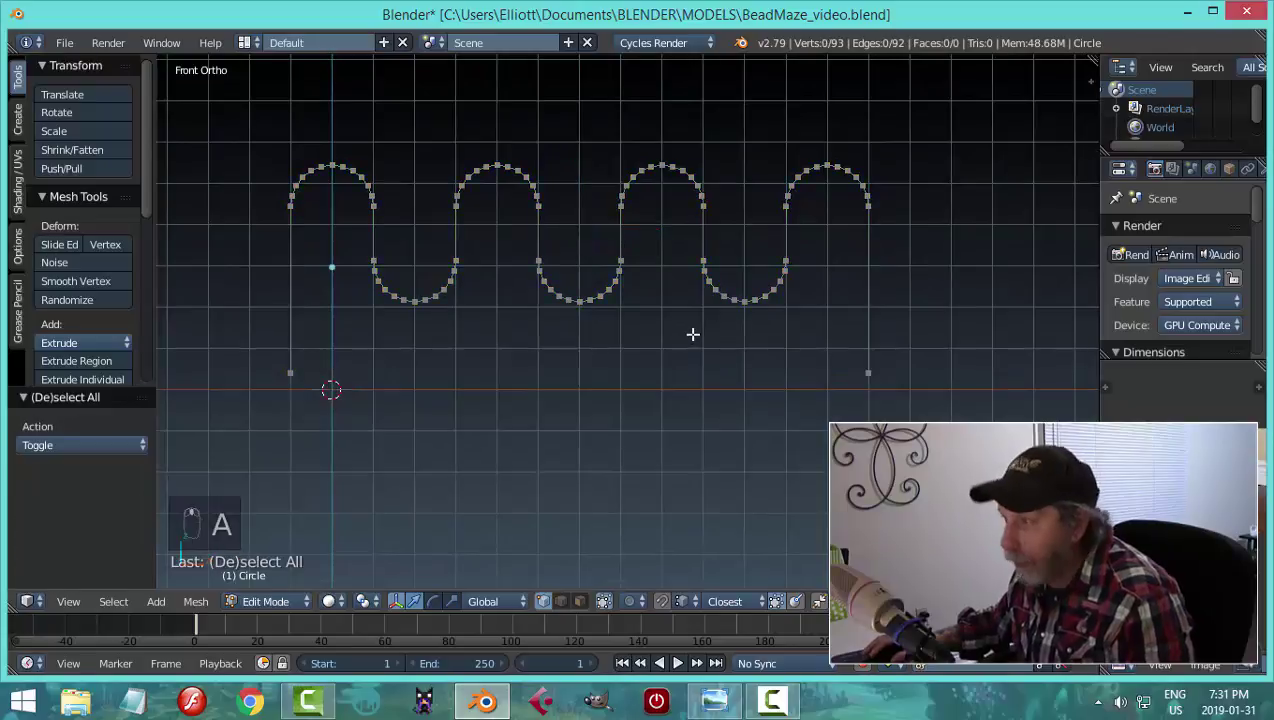
- Leave Edit Mode and convert the wire outline from a mesh to a curve
{"action": "key", "text": "Tab"}
{"action": "left_click", "coordinate": [588, 335]}
{"action": "mouse_move", "coordinate": [702, 336]}
{"action": "middle_mouse_down"}
{"action": "mouse_move", "coordinate": [759, 344]}
{"action": "mouse_move", "coordinate": [678, 378]}
{"action": "mouse_move", "coordinate": [691, 327]}
{"action": "mouse_move", "coordinate": [788, 341]}
{"action": "mouse_move", "coordinate": [791, 361]}
{"action": "mouse_move", "coordinate": [848, 362]}
{"action": "mouse_move", "coordinate": [674, 381]}
{"action": "mouse_move", "coordinate": [785, 393]}
{"action": "mouse_move", "coordinate": [776, 379]}
{"action": "middle_mouse_up"}
{"action": "key", "text": "alt+c"}
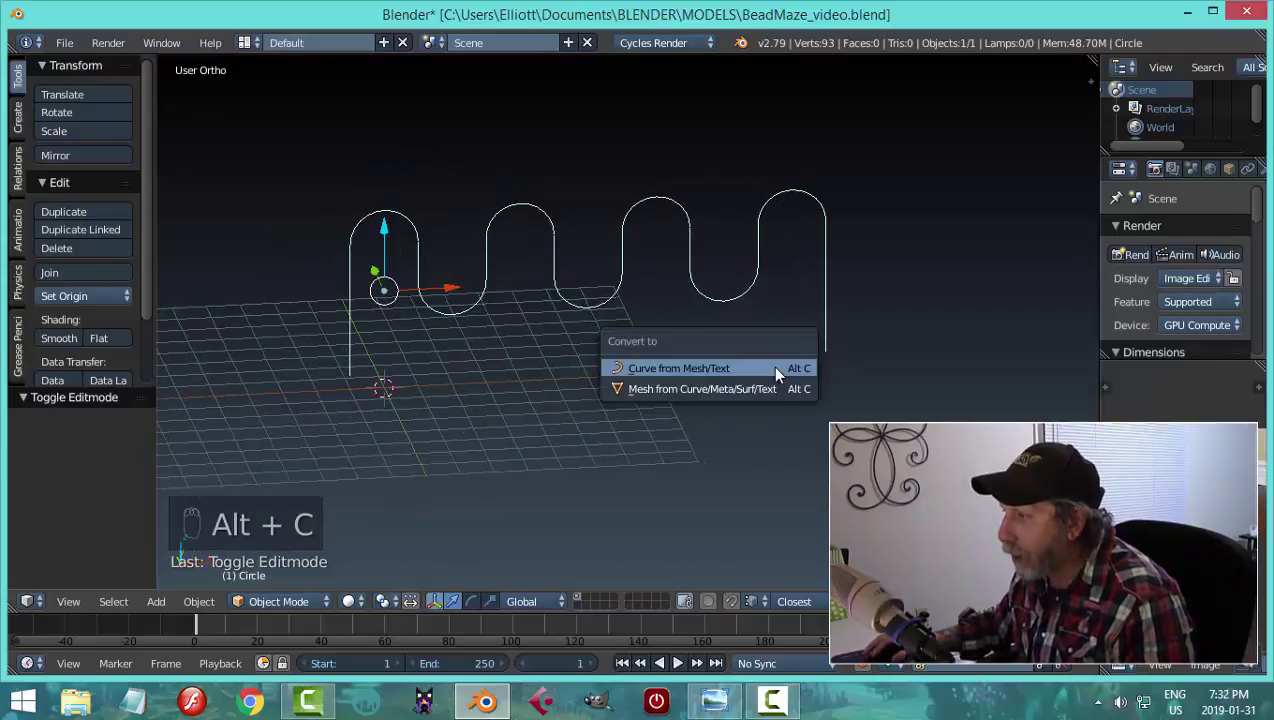
{"action": "left_click", "coordinate": [778, 370]}
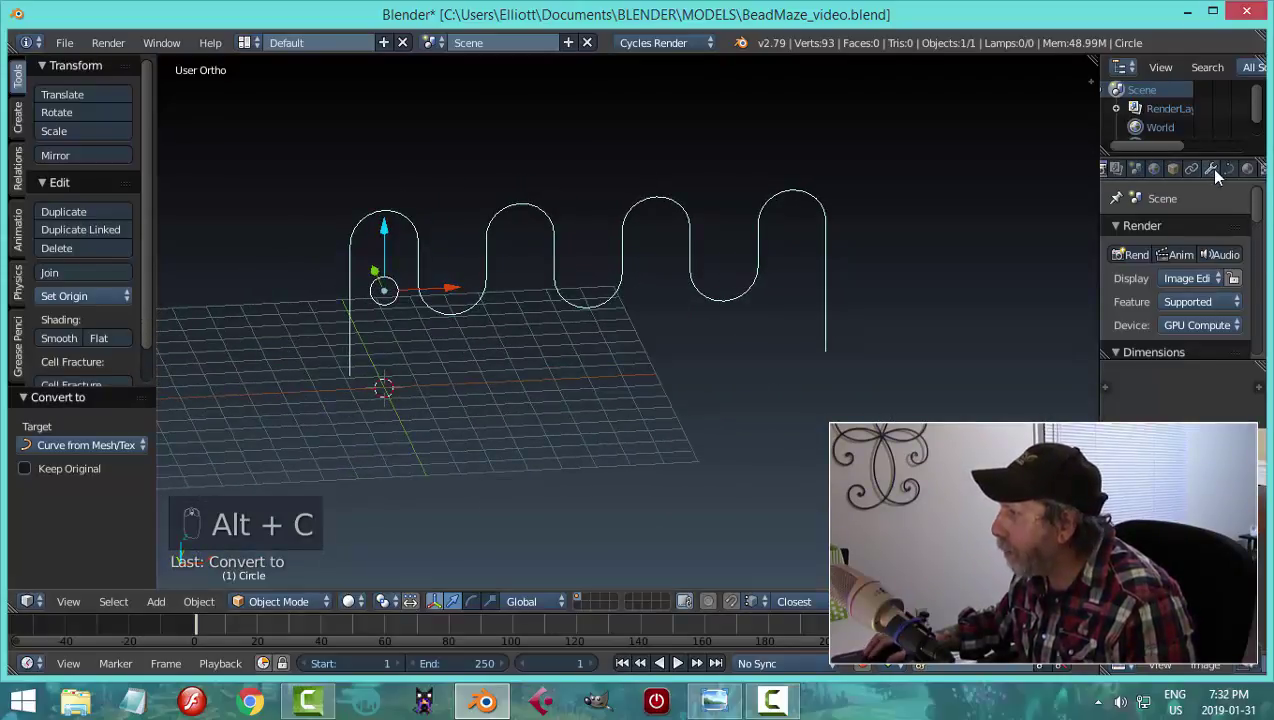
- Set the wire curve's fill mode to Full and its bevel depth to 0.08 to give it thickness
{"action": "left_click", "coordinate": [1227, 168]}
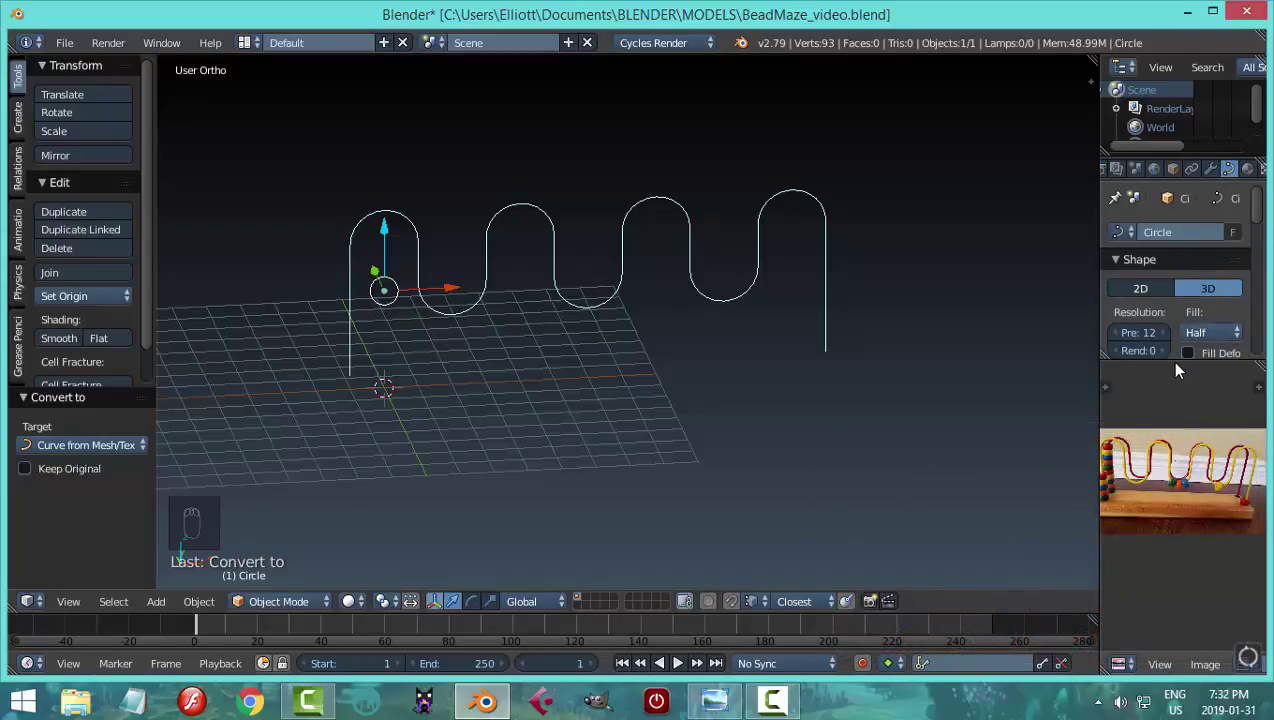
{"action": "left_click_drag", "start_coordinate": [1174, 363], "coordinate": [1182, 482]}
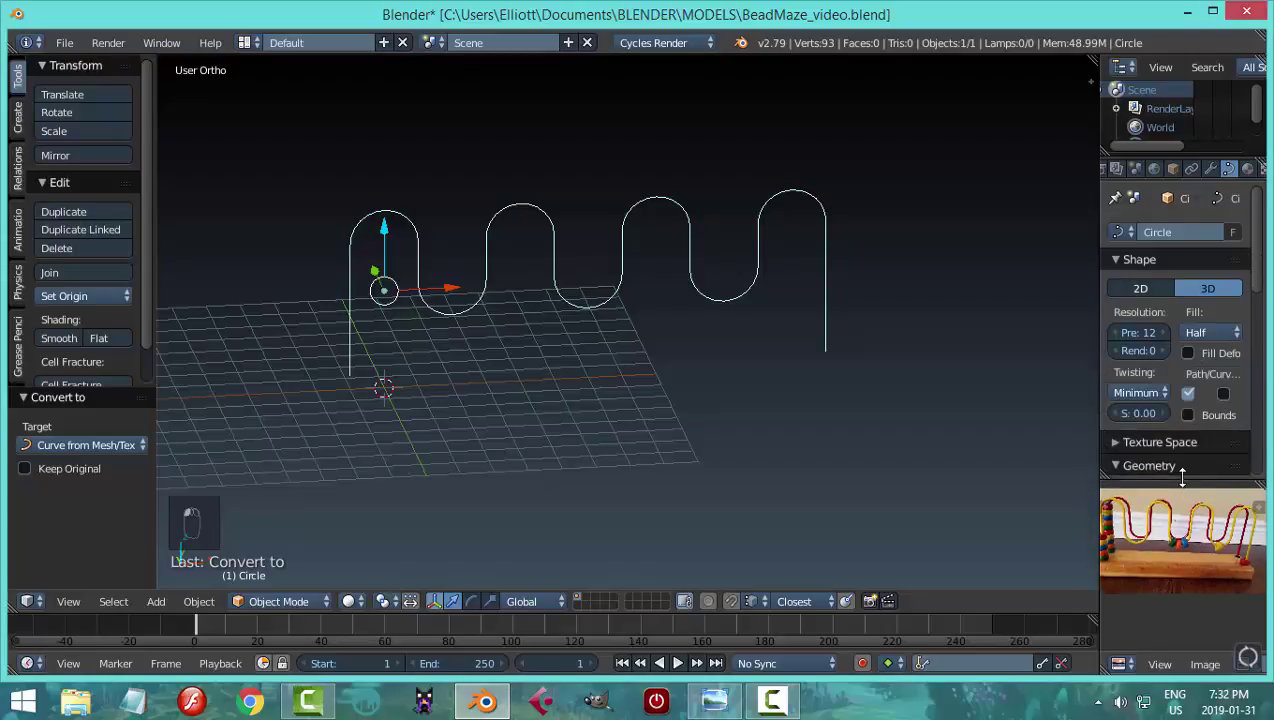
{"action": "left_click", "coordinate": [1208, 333]}
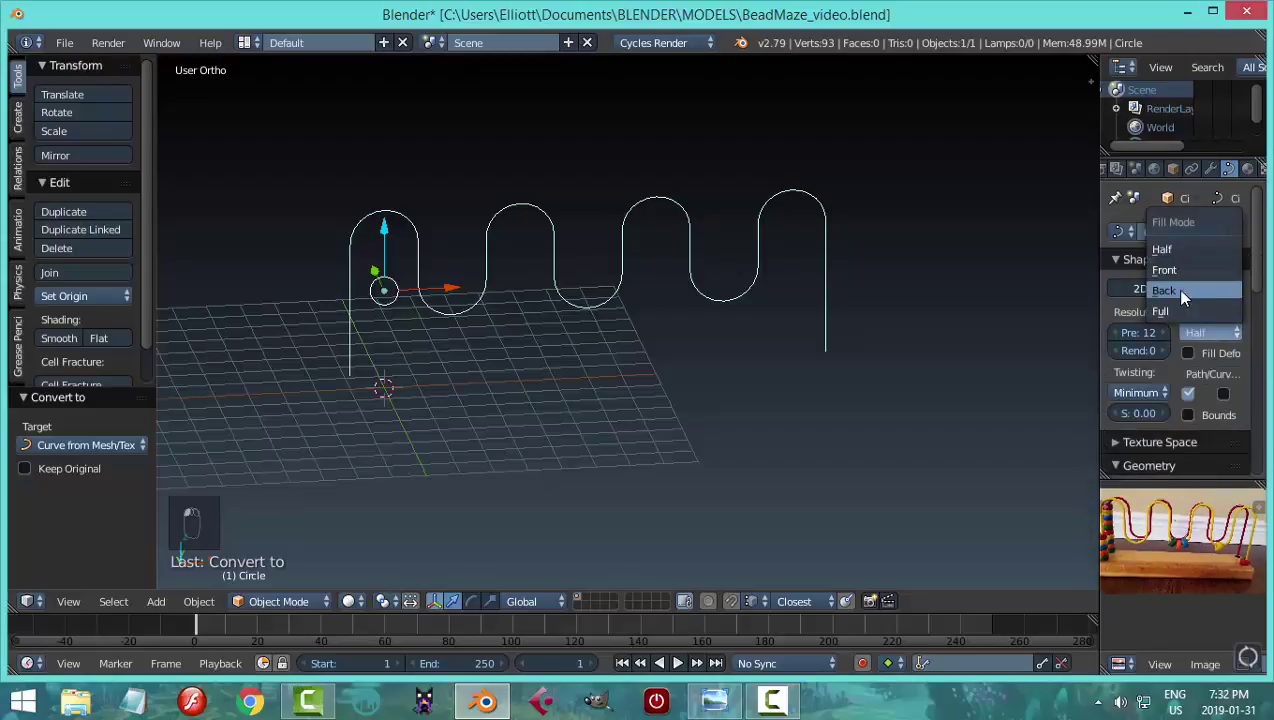
{"action": "left_click", "coordinate": [1172, 310]}
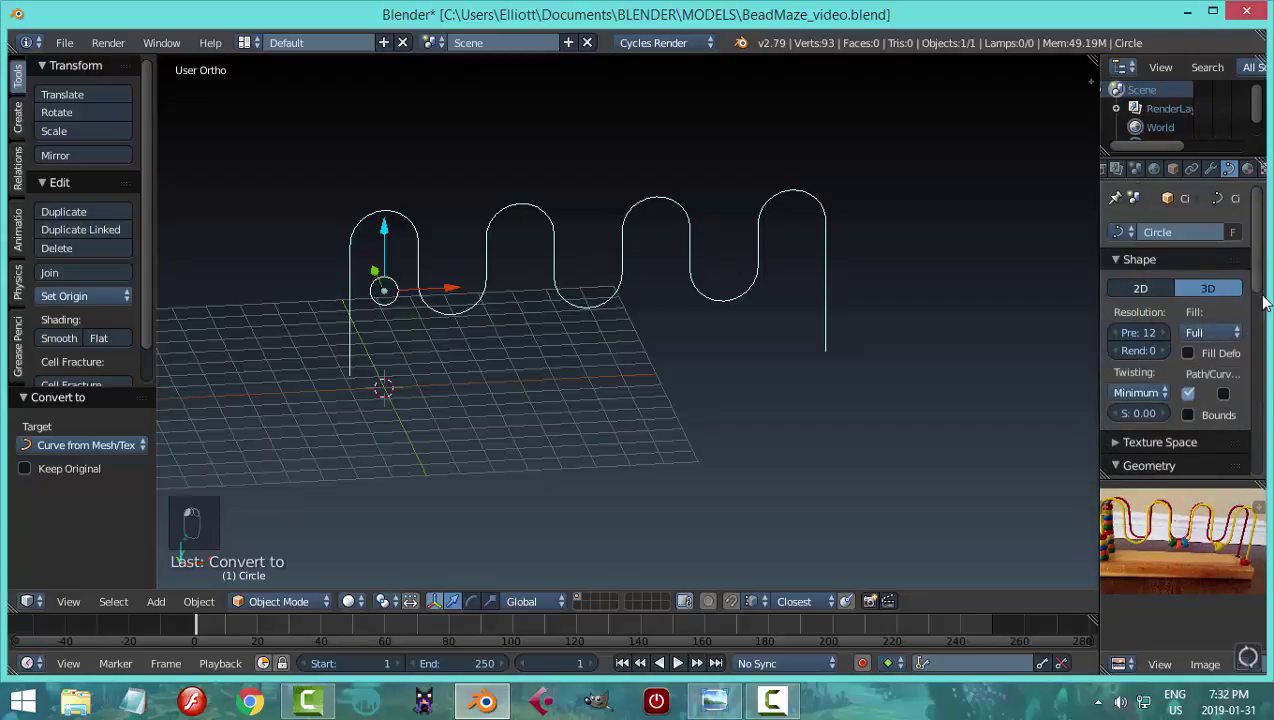
{"action": "scroll", "coordinate": [1212, 290], "scroll_direction": "down", "scroll_amount": 5}
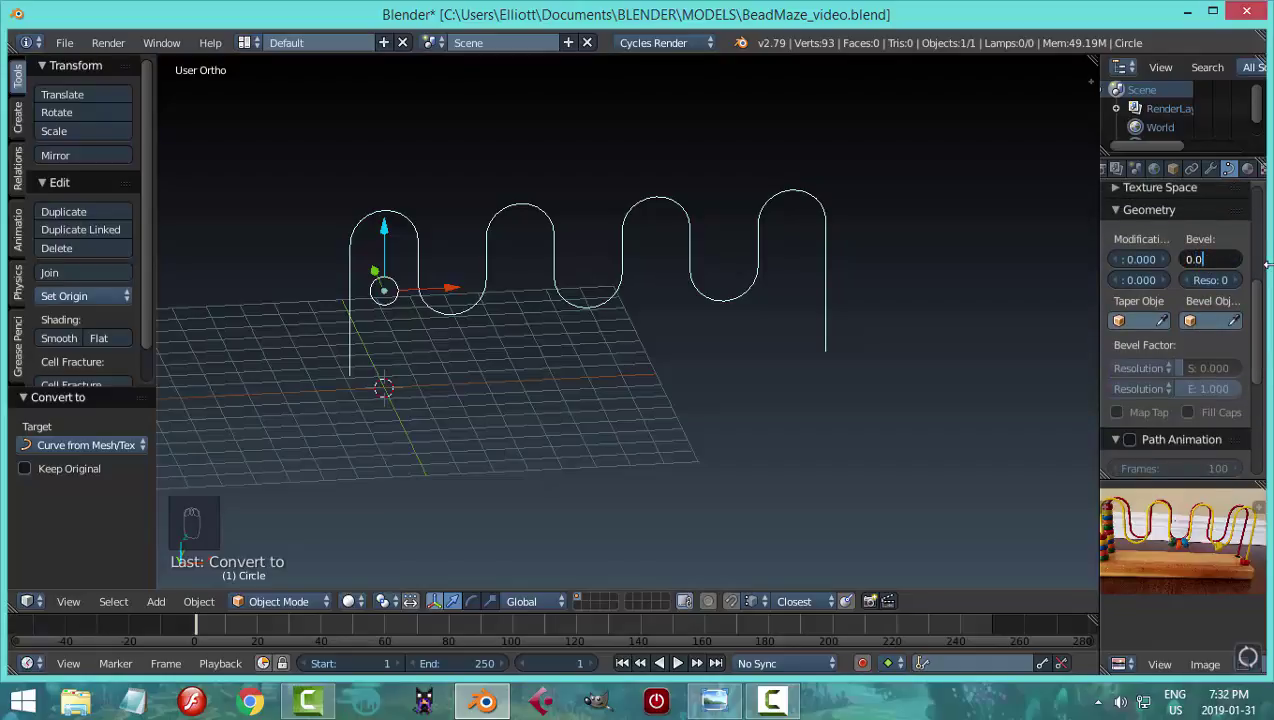
{"action": "type", "text": "0.08"}
{"action": "key", "text": "Return"}
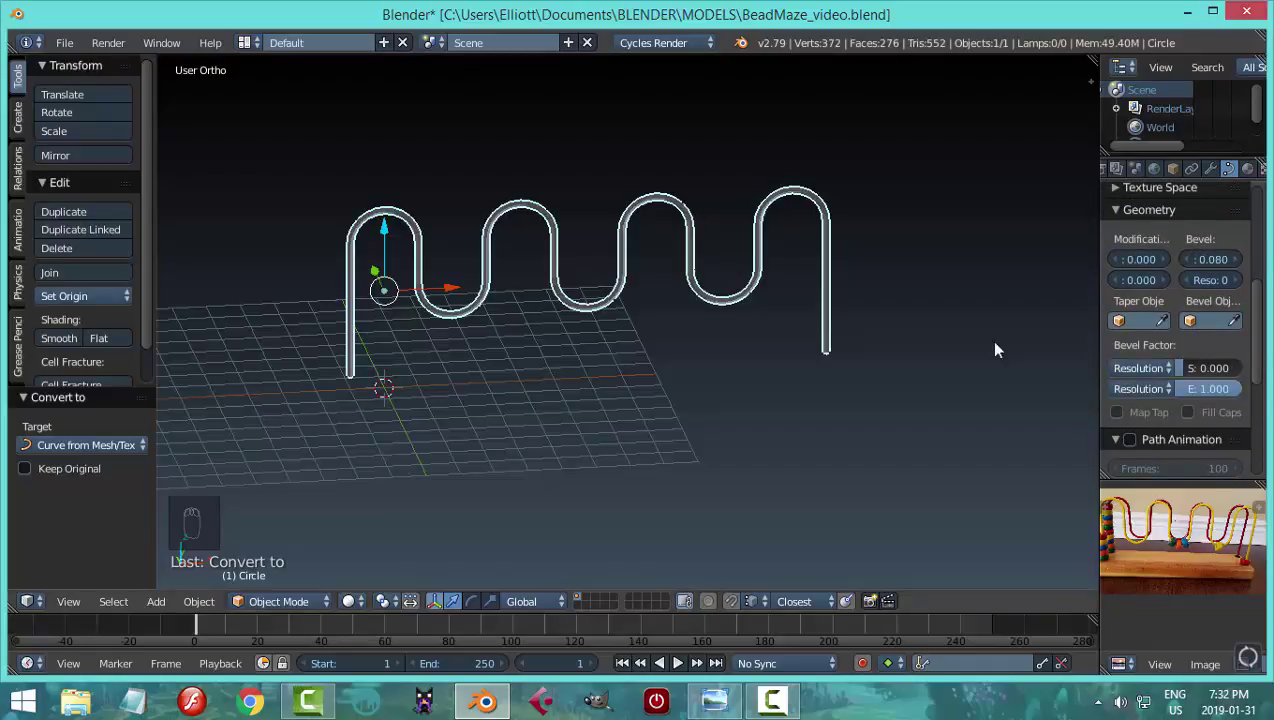
- Set the wire's bevel resolution to 3 and shade it smooth
{"action": "mouse_move", "coordinate": [995, 350]}
{"action": "middle_mouse_down"}
{"action": "mouse_move", "coordinate": [768, 375]}
{"action": "mouse_move", "coordinate": [797, 385]}
{"action": "mouse_move", "coordinate": [843, 347]}
{"action": "middle_mouse_up"}
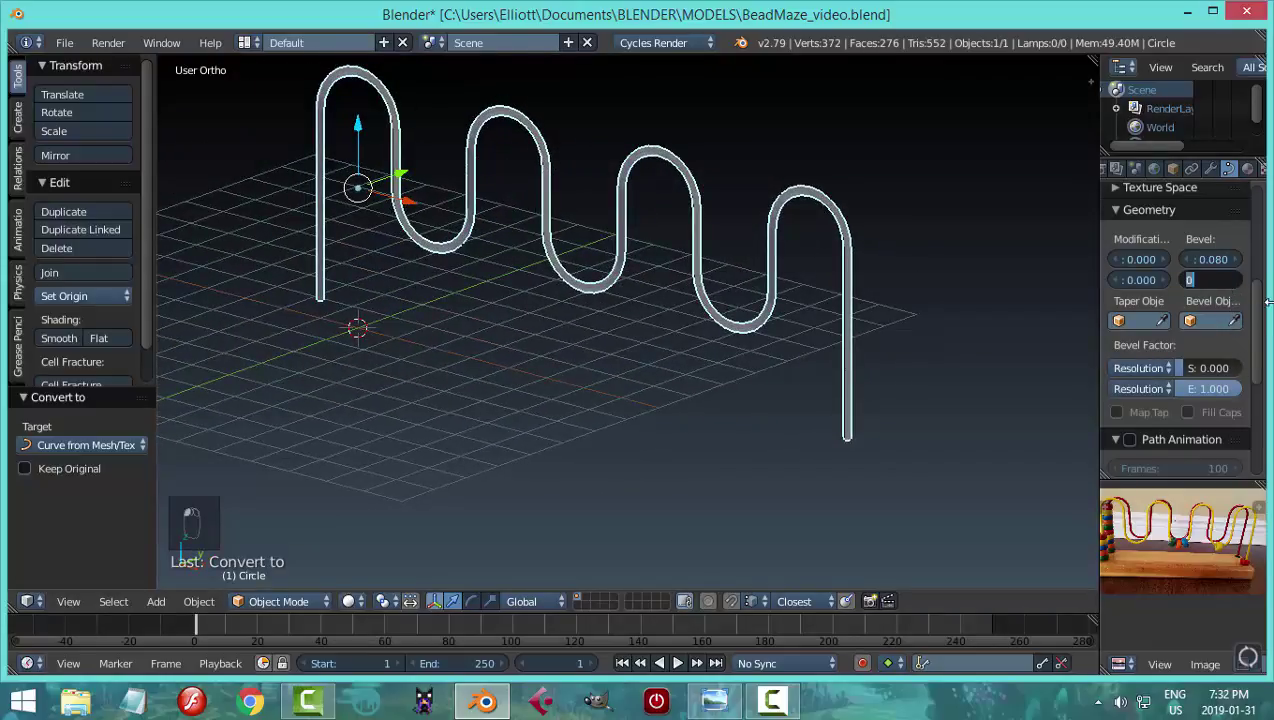
{"action": "type", "text": "3"}
{"action": "key", "text": "Return"}
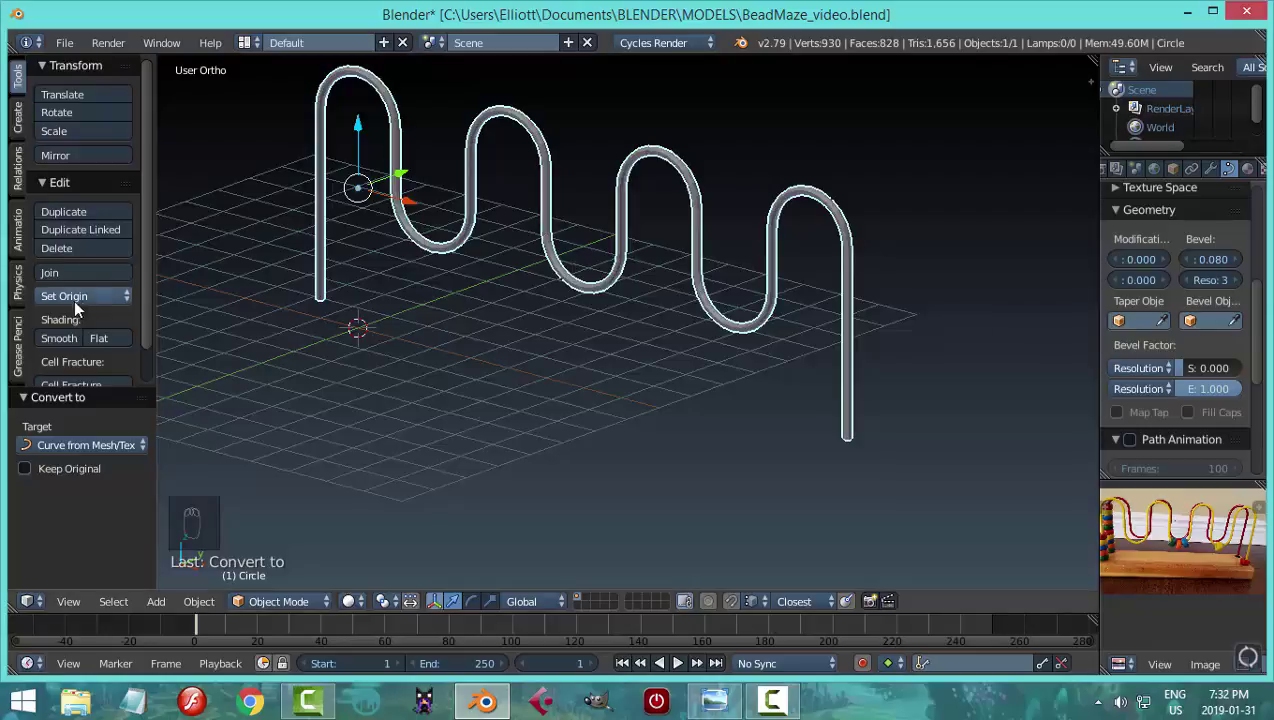
{"action": "left_click", "coordinate": [59, 338]}
- Add a Subdivision Surface modifier to the wire and deselect it
{"action": "left_click", "coordinate": [1212, 169]}
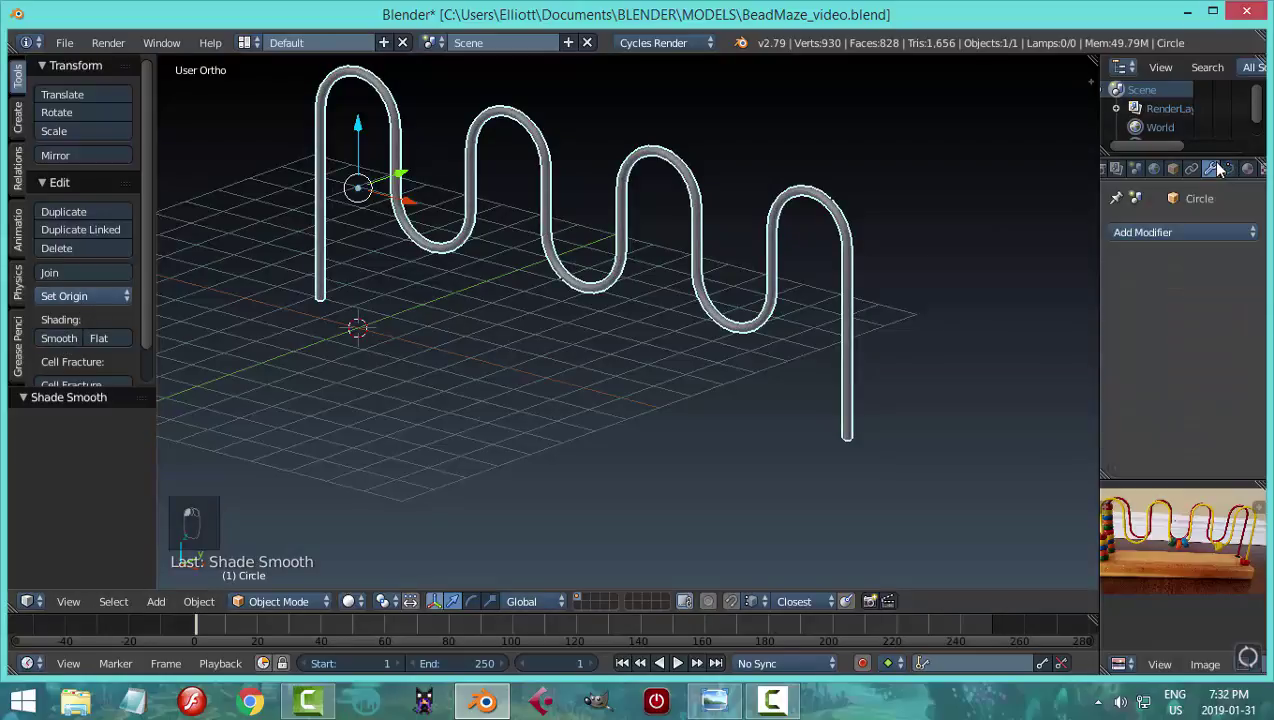
{"action": "left_click", "coordinate": [1150, 232]}
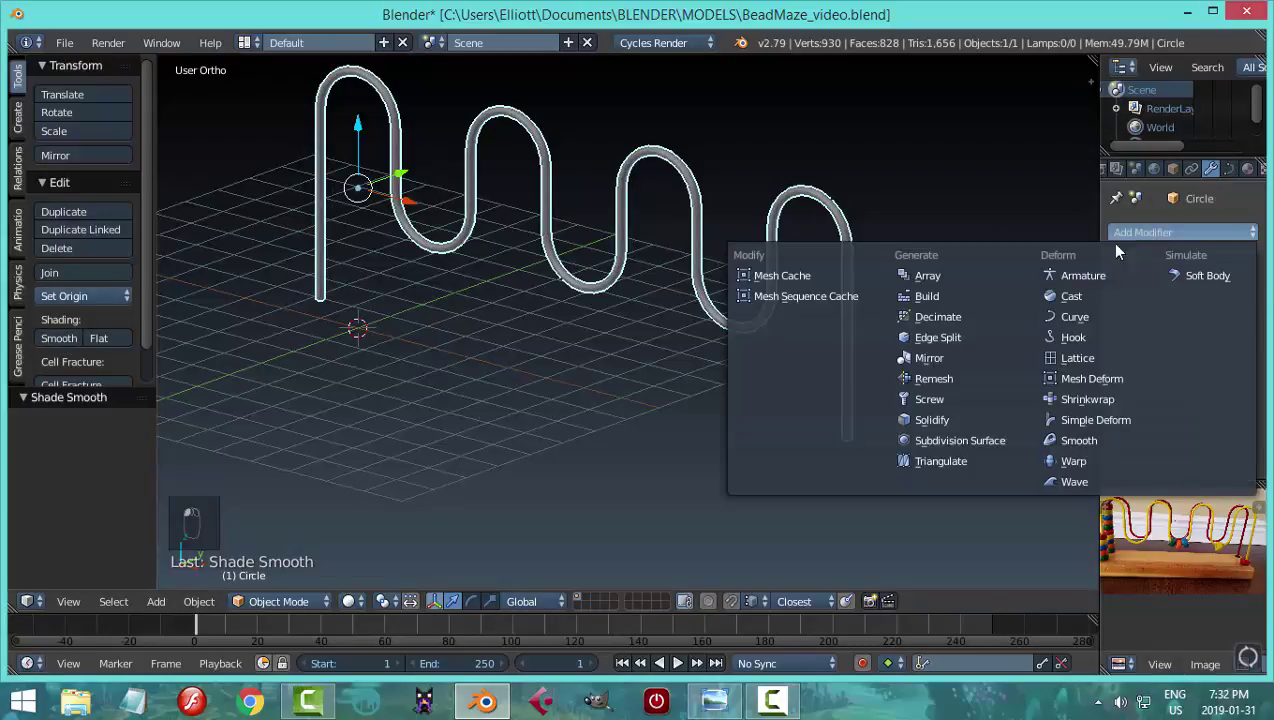
{"action": "left_click", "coordinate": [958, 440]}
{"action": "key", "text": "a"}
{"action": "scroll", "coordinate": [680, 380], "scroll_direction": "up", "scroll_amount": 3}
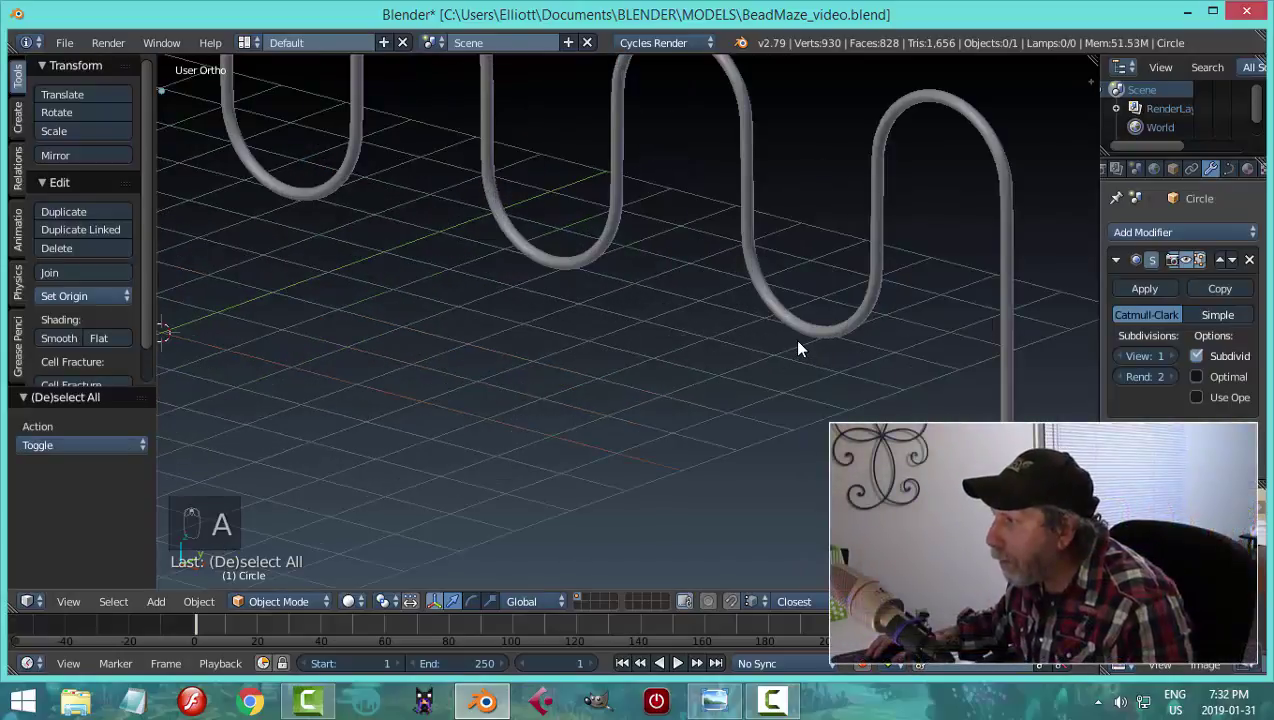
{"action": "middle_click_drag", "start_coordinate": [799, 347], "coordinate": [717, 321]}
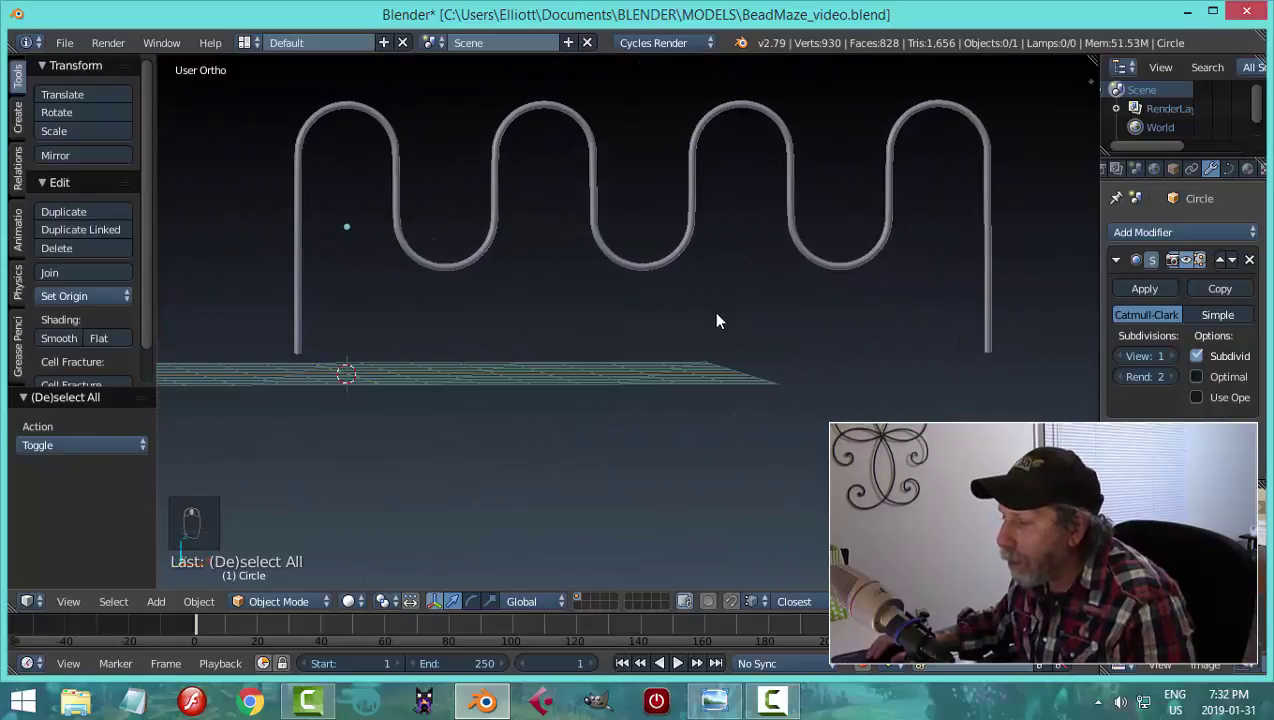
- Set the wire's origin to its geometry and snap the 3D cursor to the selected wire
{"action": "right_click", "coordinate": [632, 282]}
{"action": "left_click", "coordinate": [87, 297]}
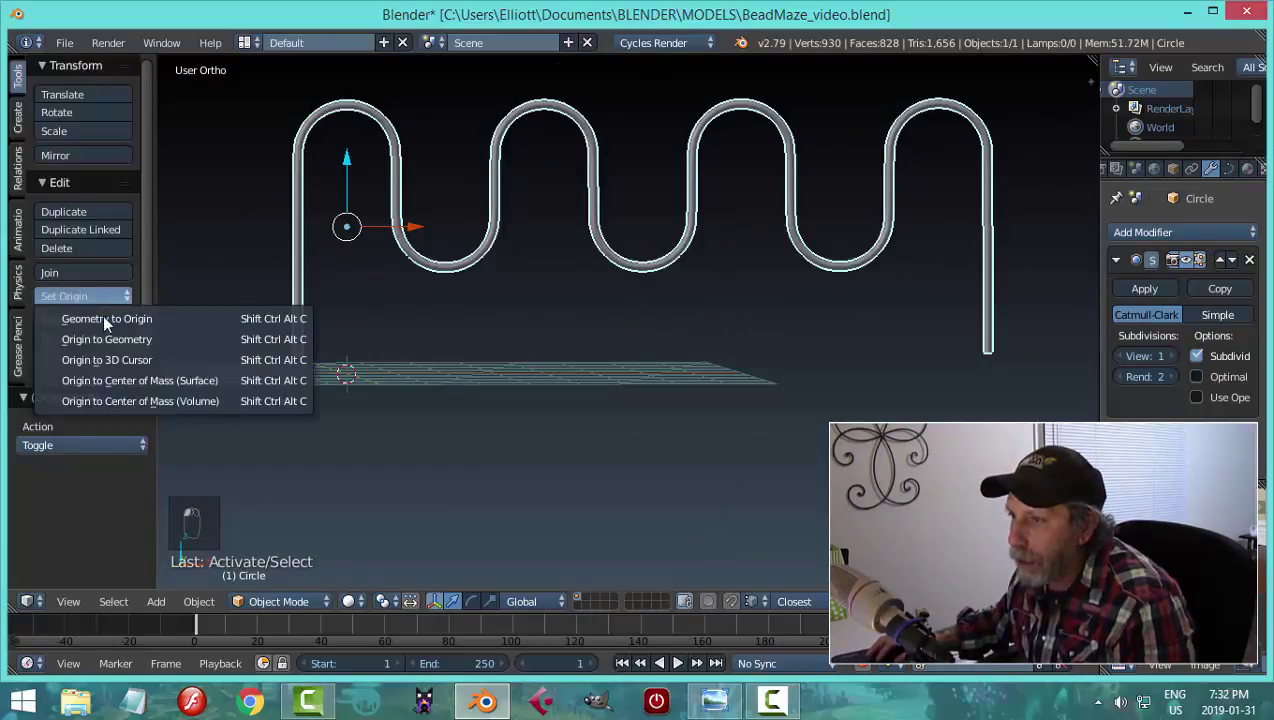
{"action": "left_click", "coordinate": [150, 336]}
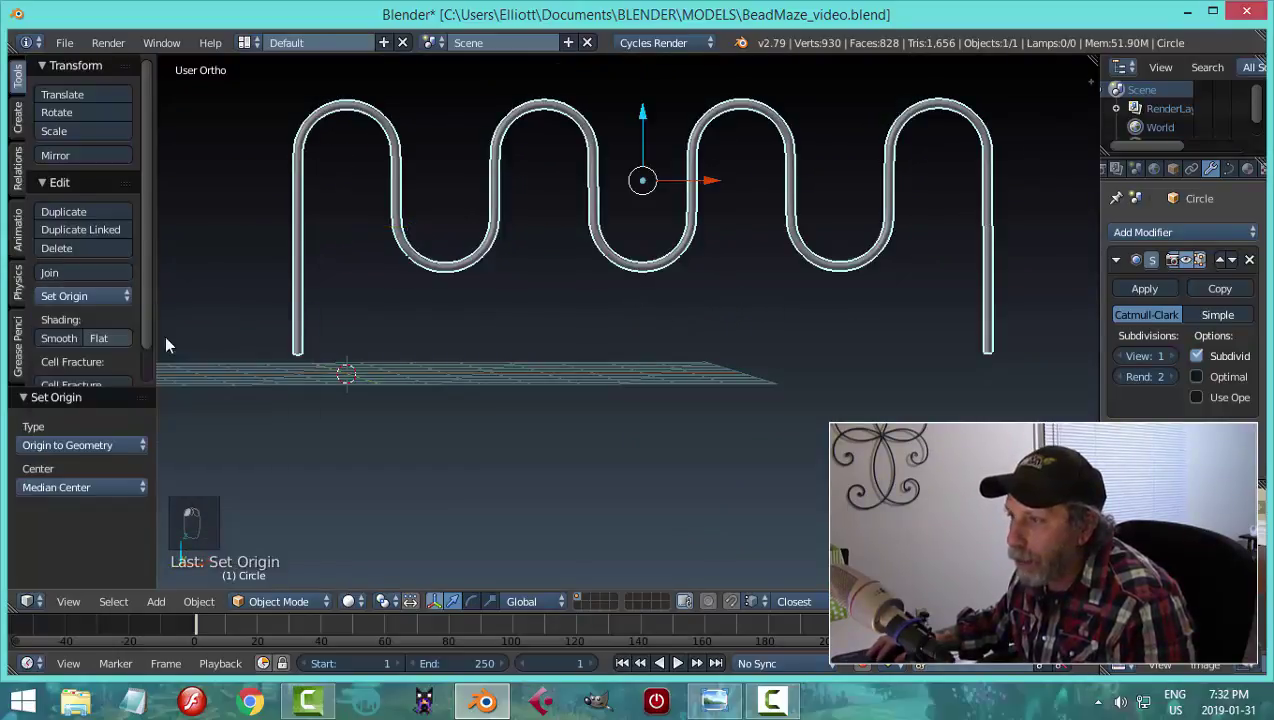
{"action": "key", "text": "shift+s"}
{"action": "left_click", "coordinate": [533, 360]}
- Save the file over the existing version
{"action": "mouse_move", "coordinate": [533, 360]}
{"action": "middle_mouse_down"}
{"action": "mouse_move", "coordinate": [663, 361]}
{"action": "mouse_move", "coordinate": [585, 400]}
{"action": "mouse_move", "coordinate": [683, 384]}
{"action": "mouse_move", "coordinate": [648, 410]}
{"action": "mouse_move", "coordinate": [549, 396]}
{"action": "mouse_move", "coordinate": [637, 401]}
{"action": "mouse_move", "coordinate": [651, 364]}
{"action": "mouse_move", "coordinate": [671, 375]}
{"action": "mouse_move", "coordinate": [572, 378]}
{"action": "mouse_move", "coordinate": [620, 385]}
{"action": "mouse_move", "coordinate": [608, 389]}
{"action": "mouse_move", "coordinate": [612, 366]}
{"action": "middle_mouse_up"}
{"action": "key", "text": "ctrl+s"}
{"action": "left_click", "coordinate": [589, 390]}
- Snap the 3D cursor to the end point of the wire's right leg in Edit Mode, then return to Object Mode
{"action": "scroll", "coordinate": [620, 385], "scroll_direction": "up", "scroll_amount": 2}
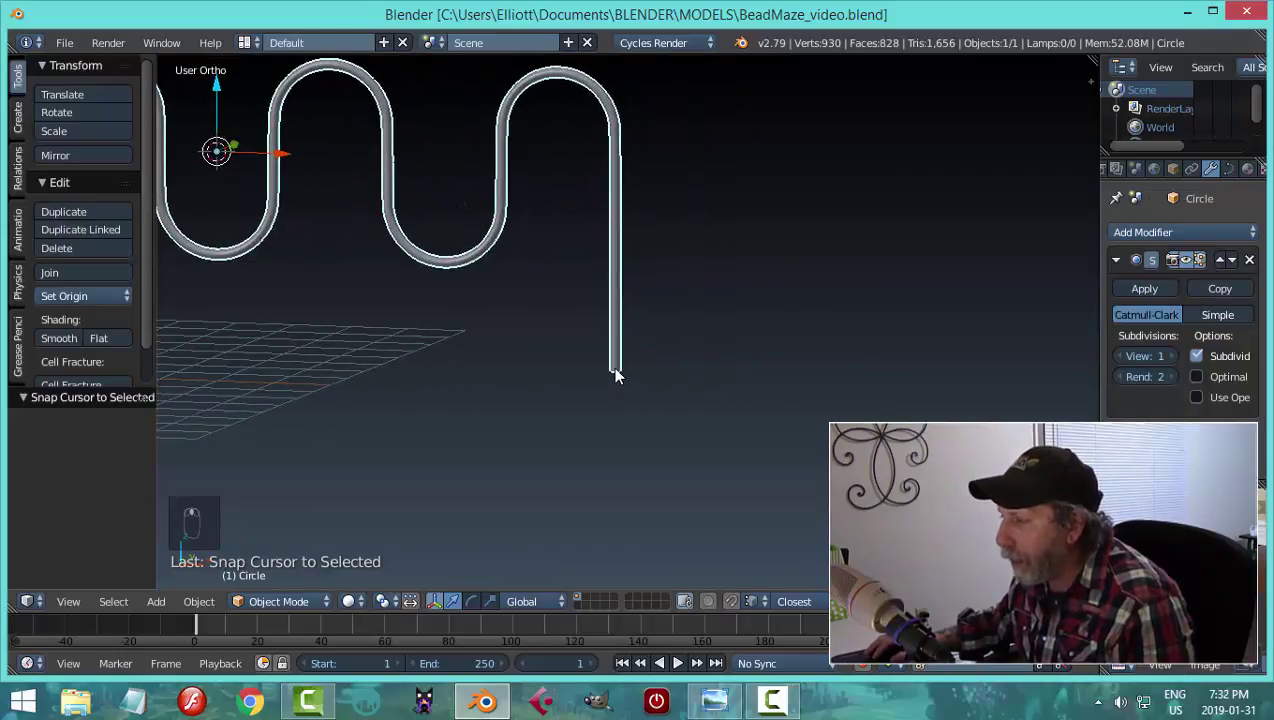
{"action": "right_click", "coordinate": [612, 366]}
{"action": "key", "text": "Tab"}
{"action": "left_click", "coordinate": [843, 378]}
{"action": "scroll", "coordinate": [681, 388], "scroll_direction": "up", "scroll_amount": 2}
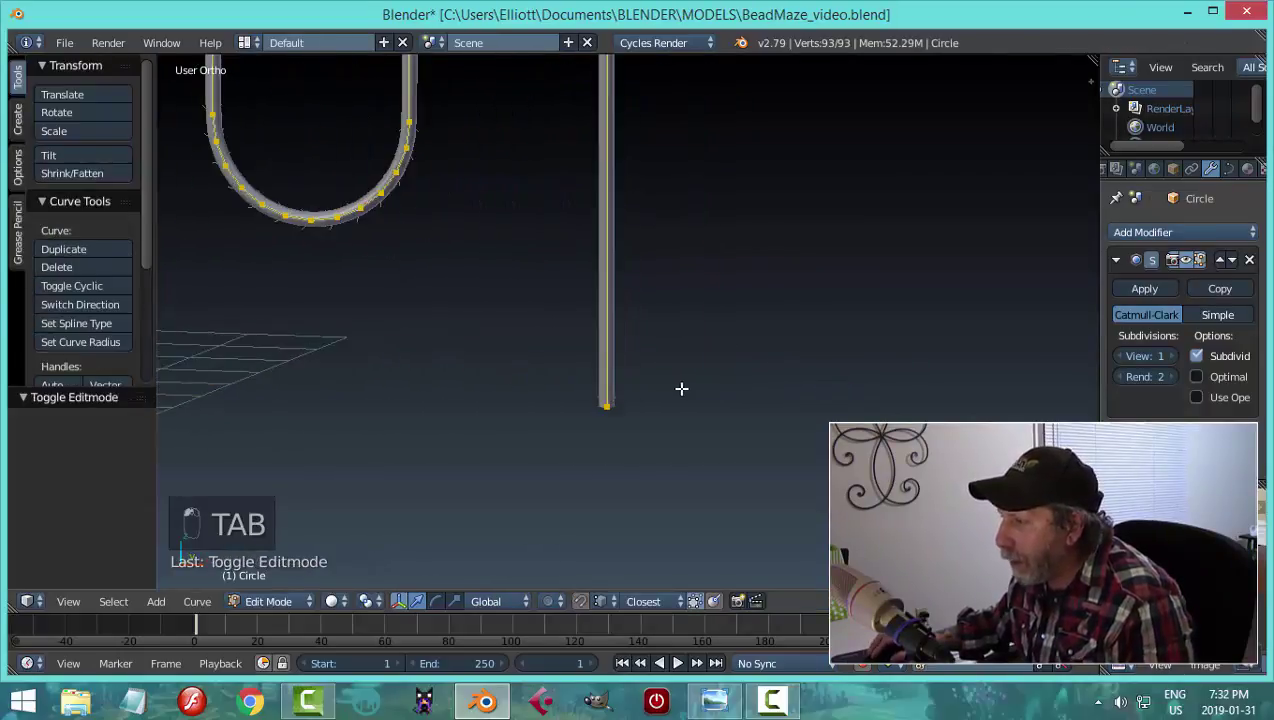
{"action": "right_click", "coordinate": [610, 406]}
{"action": "key", "text": "shift+s"}
{"action": "left_click", "coordinate": [766, 388]}
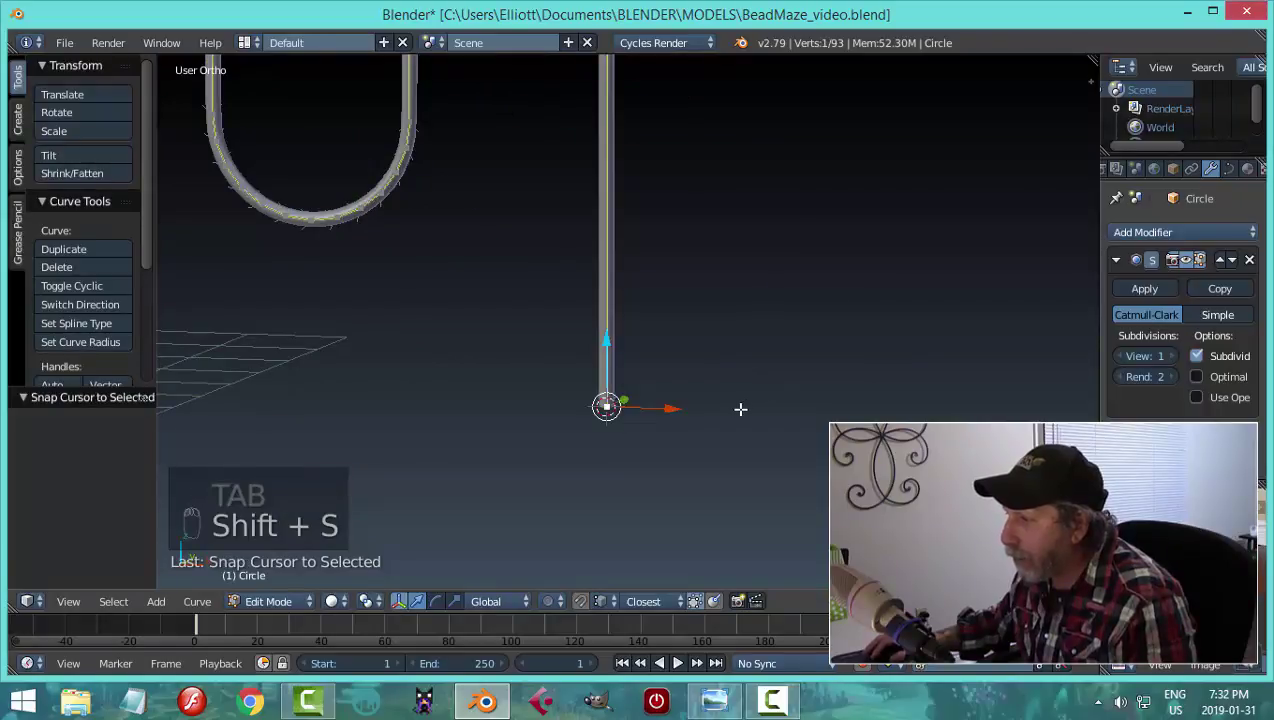
{"action": "key", "text": "a"}
{"action": "key", "text": "Tab"}
{"action": "left_click", "coordinate": [690, 405]}
- Add a 24-vertex mesh circle at the leg's end and scale its vertices down to about 0.26 in Edit Mode
{"action": "scroll", "coordinate": [684, 408], "scroll_direction": "down", "scroll_amount": 3}
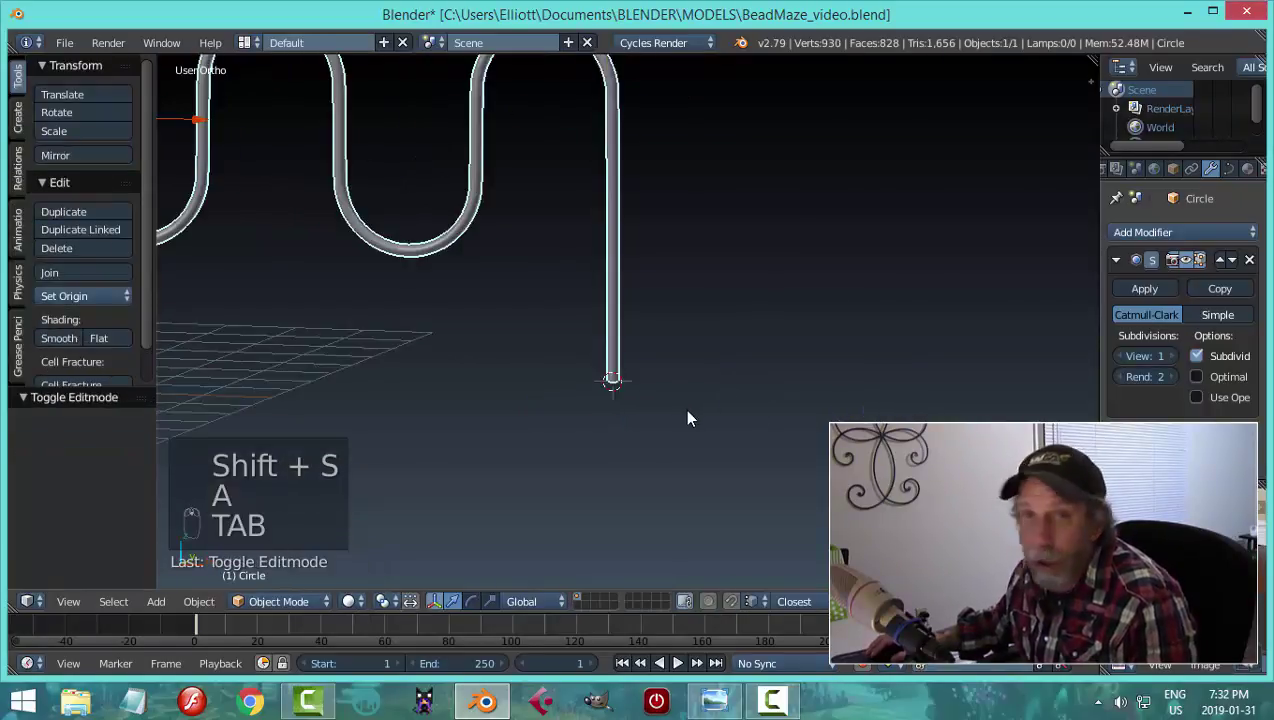
{"action": "key", "text": "shift+a"}
{"action": "mouse_move", "coordinate": [690, 363]}
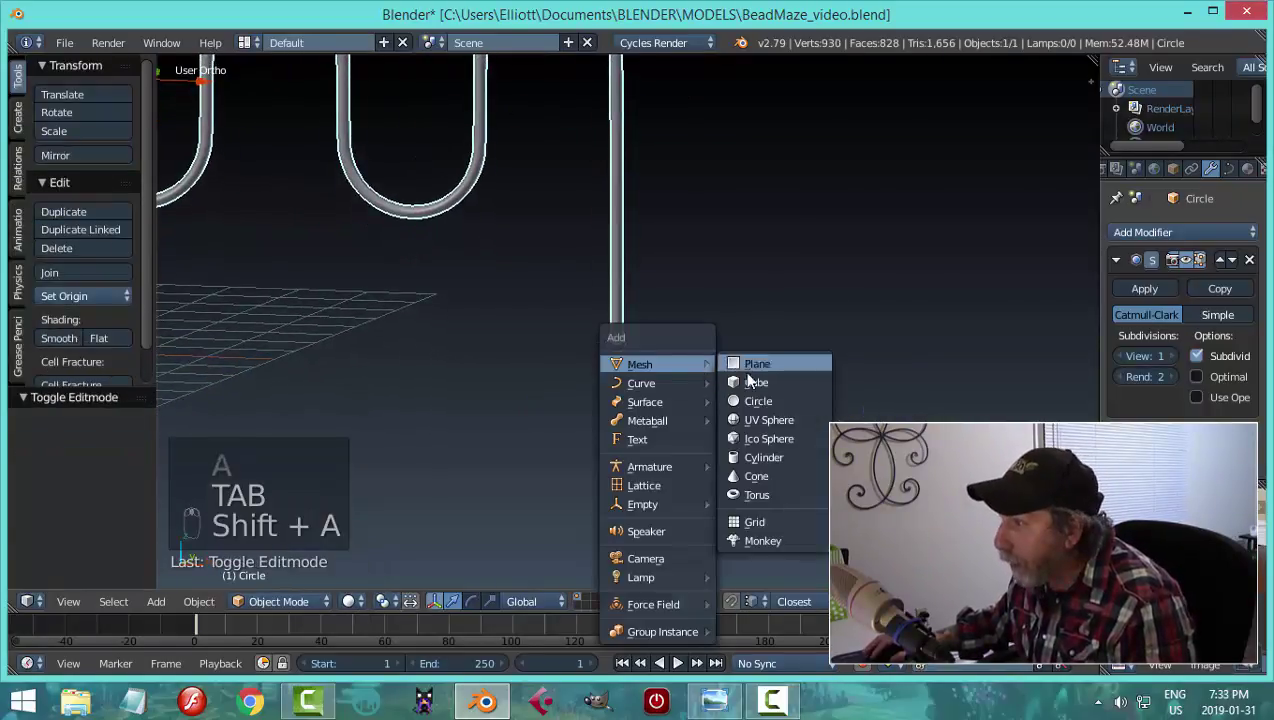
{"action": "left_click", "coordinate": [758, 401]}
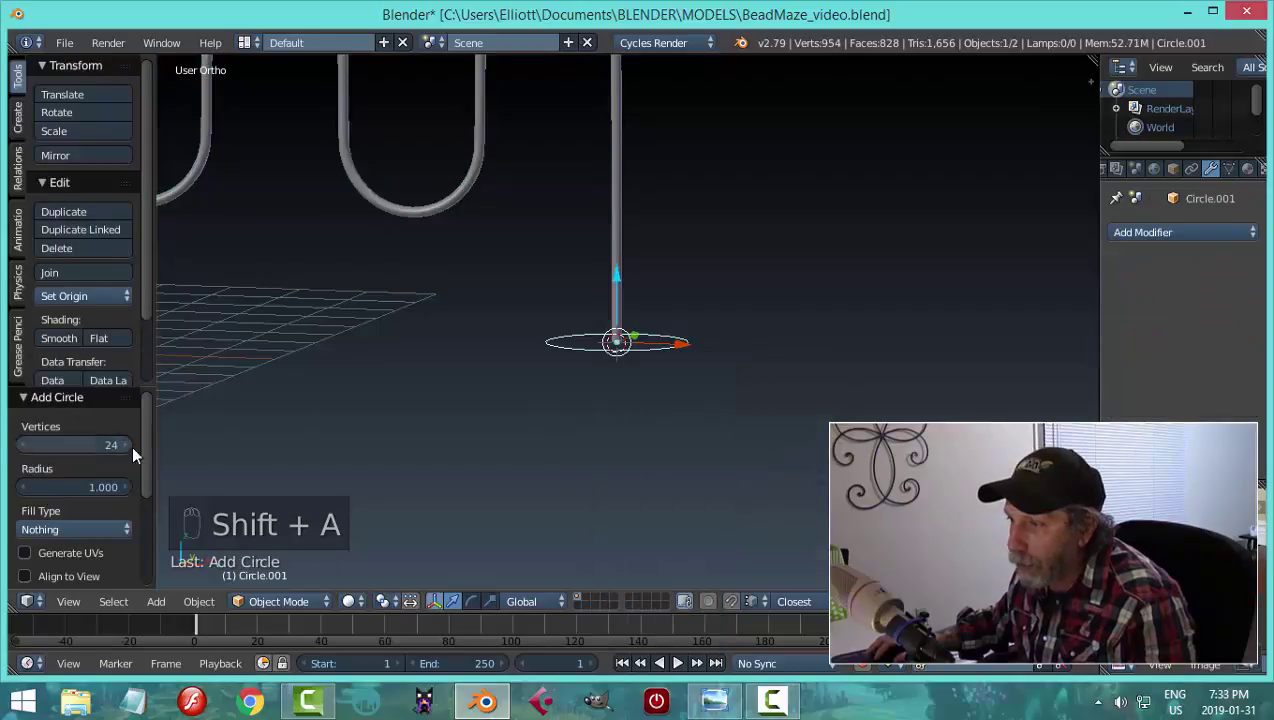
{"action": "scroll", "coordinate": [611, 449], "scroll_direction": "up", "scroll_amount": 3}
{"action": "key", "text": "Tab"}
{"action": "left_click", "coordinate": [938, 372]}
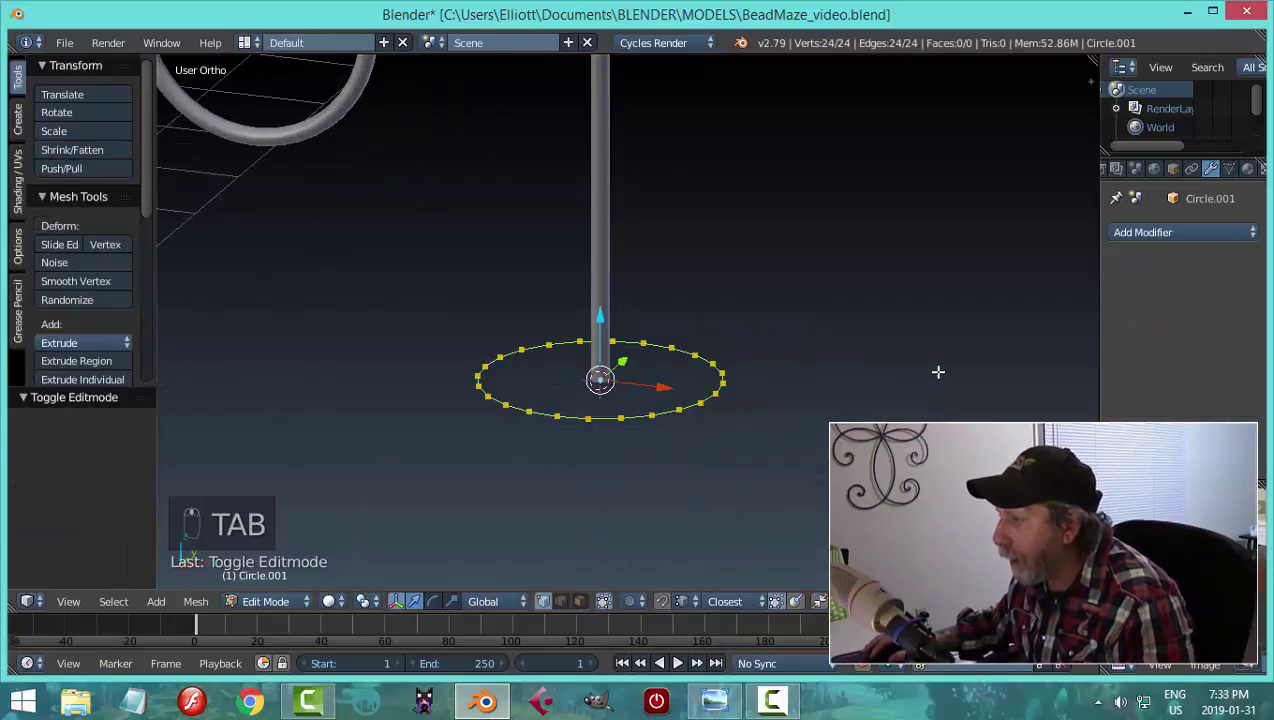
{"action": "key", "text": "s"}
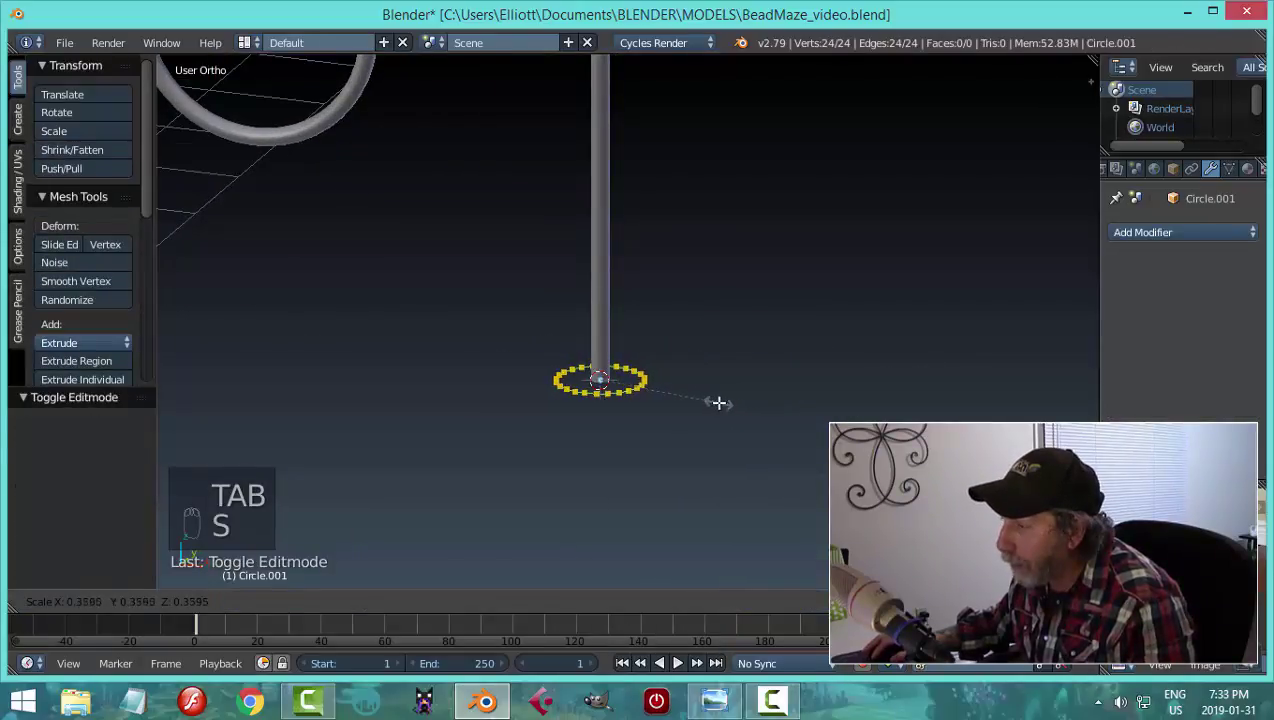
{"action": "left_click", "coordinate": [679, 401]}
- Extrude the circle inward to a ring scaled about 0.8, then extrude again and merge at center to close the disc
{"action": "scroll", "coordinate": [700, 402], "scroll_direction": "up", "scroll_amount": 3}
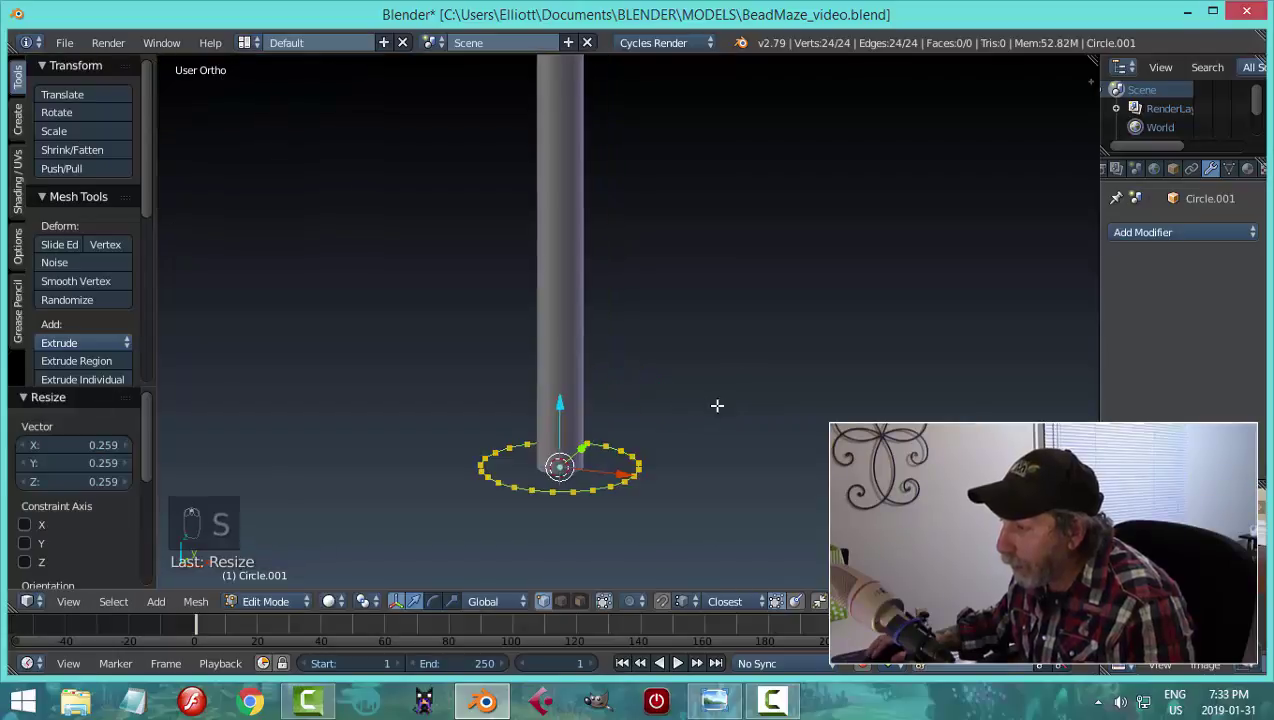
{"action": "key", "text": "e"}
{"action": "key", "text": "s"}
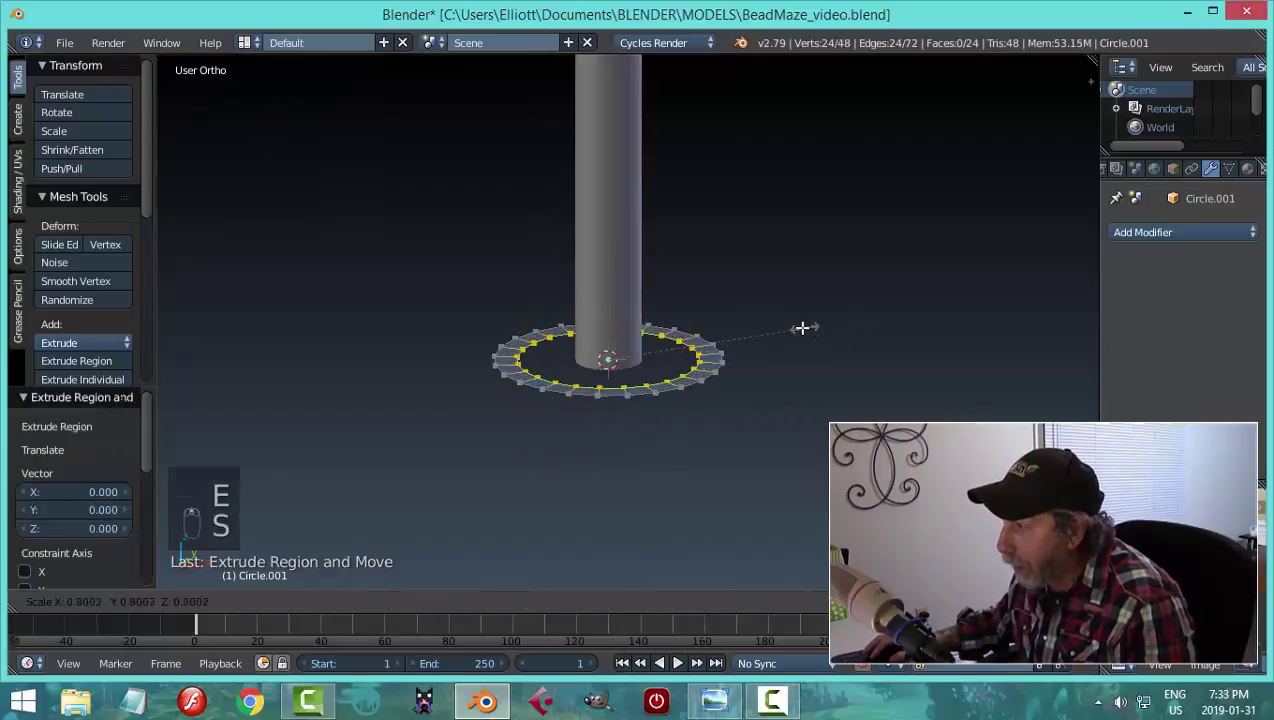
{"action": "left_click", "coordinate": [833, 327]}
{"action": "key", "text": "e"}
{"action": "right_click", "coordinate": [835, 328]}
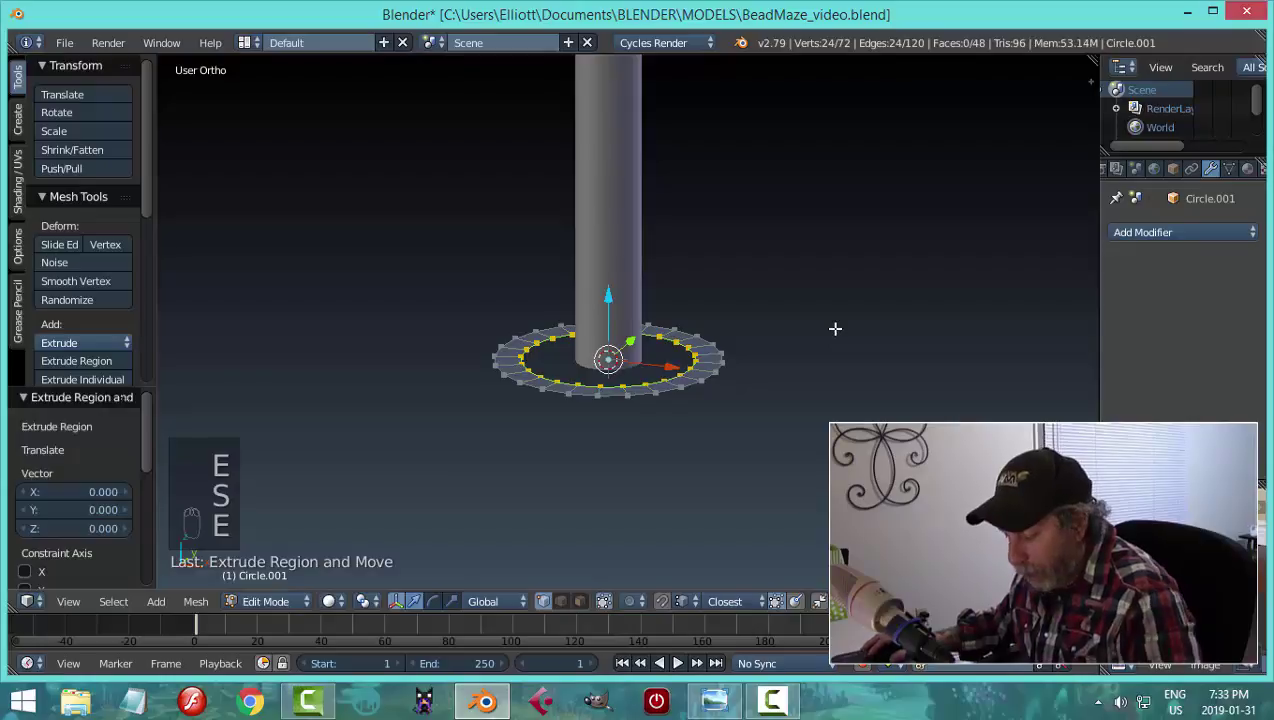
{"action": "key", "text": "alt+m"}
{"action": "left_click", "coordinate": [836, 330]}
{"action": "key", "text": "a"}
- Switch to edge selection and extrude the disc's outer edge loop down along Z by about 0.09
{"action": "key", "text": "ctrl+Tab"}
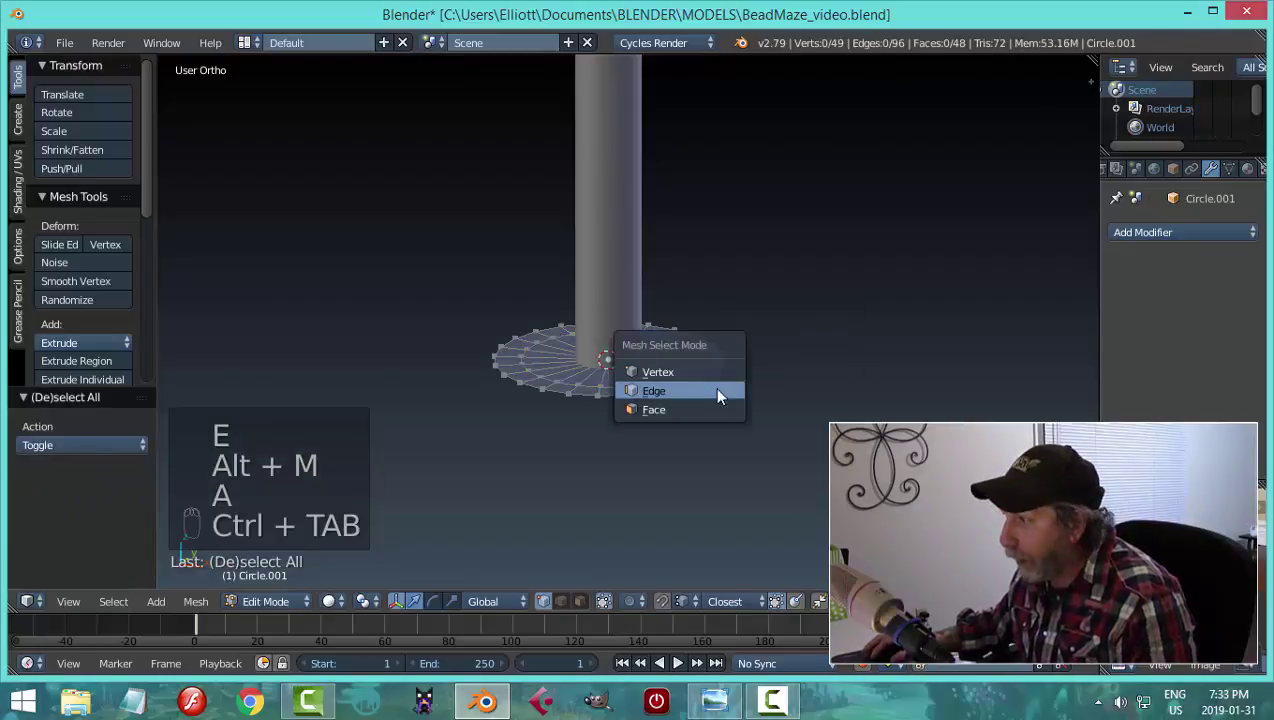
{"action": "left_click", "coordinate": [693, 392]}
{"action": "right_click", "coordinate": [702, 378], "text": "alt"}
{"action": "middle_click_drag", "start_coordinate": [740, 385], "coordinate": [767, 389]}
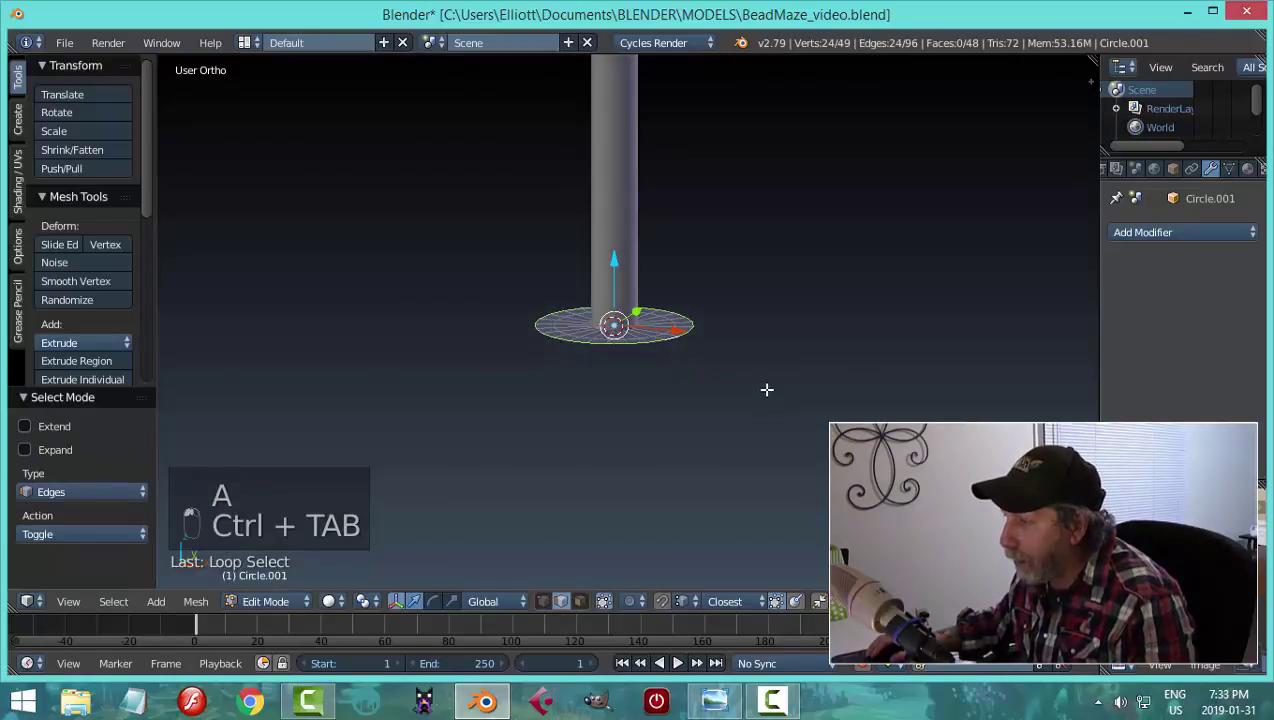
{"action": "key", "text": "e"}
{"action": "right_click", "coordinate": [765, 388]}
{"action": "key", "text": "e"}
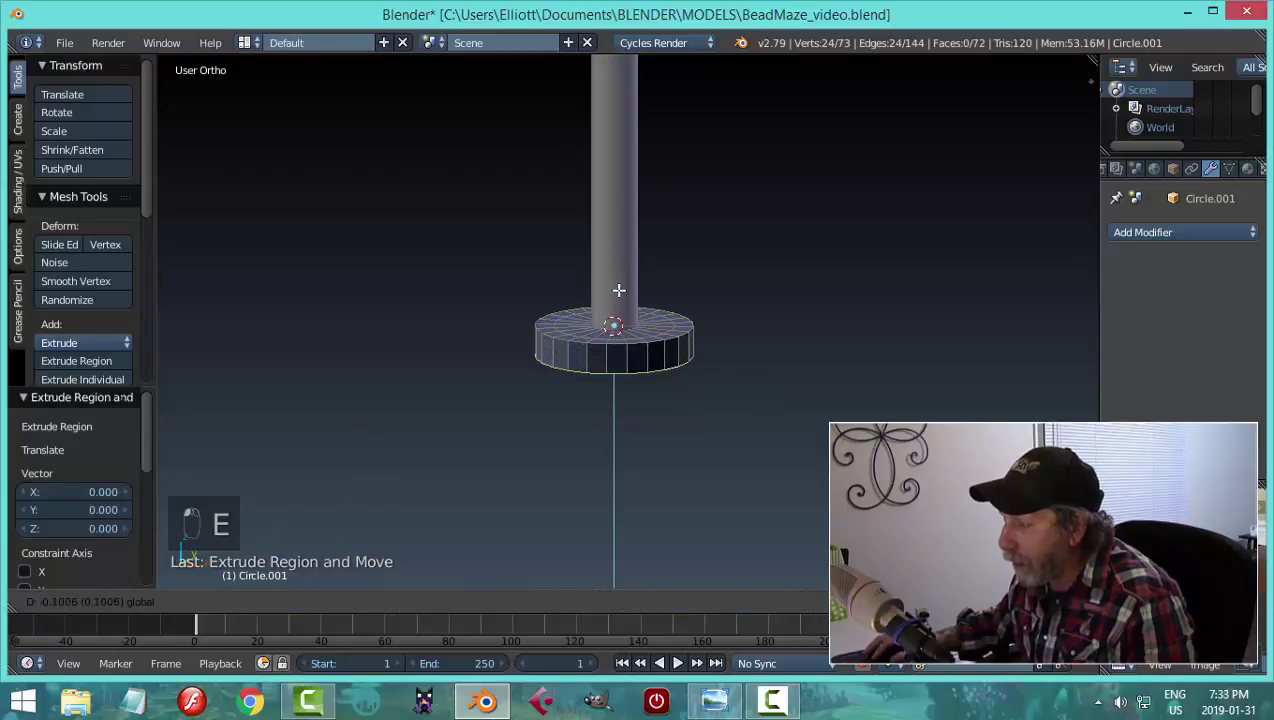
{"action": "left_click", "coordinate": [620, 286]}
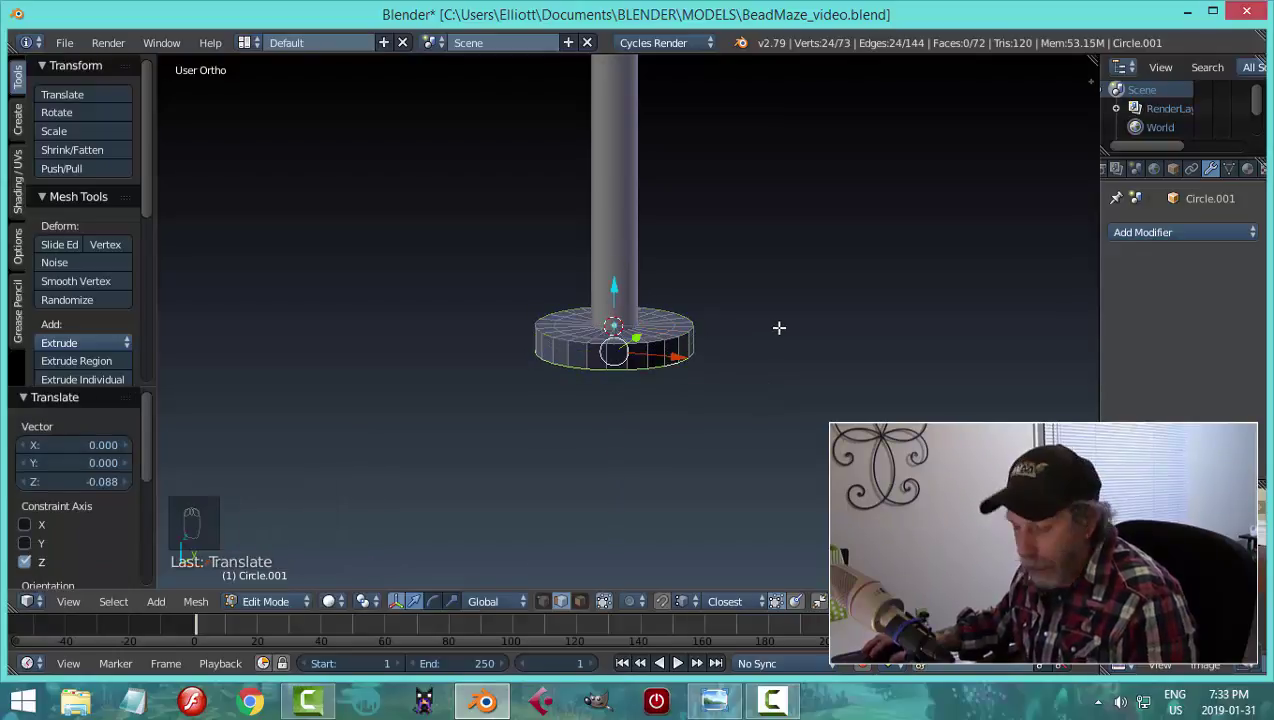
- Recalculate the normals of the entire disc mesh and deselect everything
{"action": "key", "text": "a"}
{"action": "key", "text": "a"}
{"action": "key", "text": "ctrl+n"}
{"action": "key", "text": "a"}
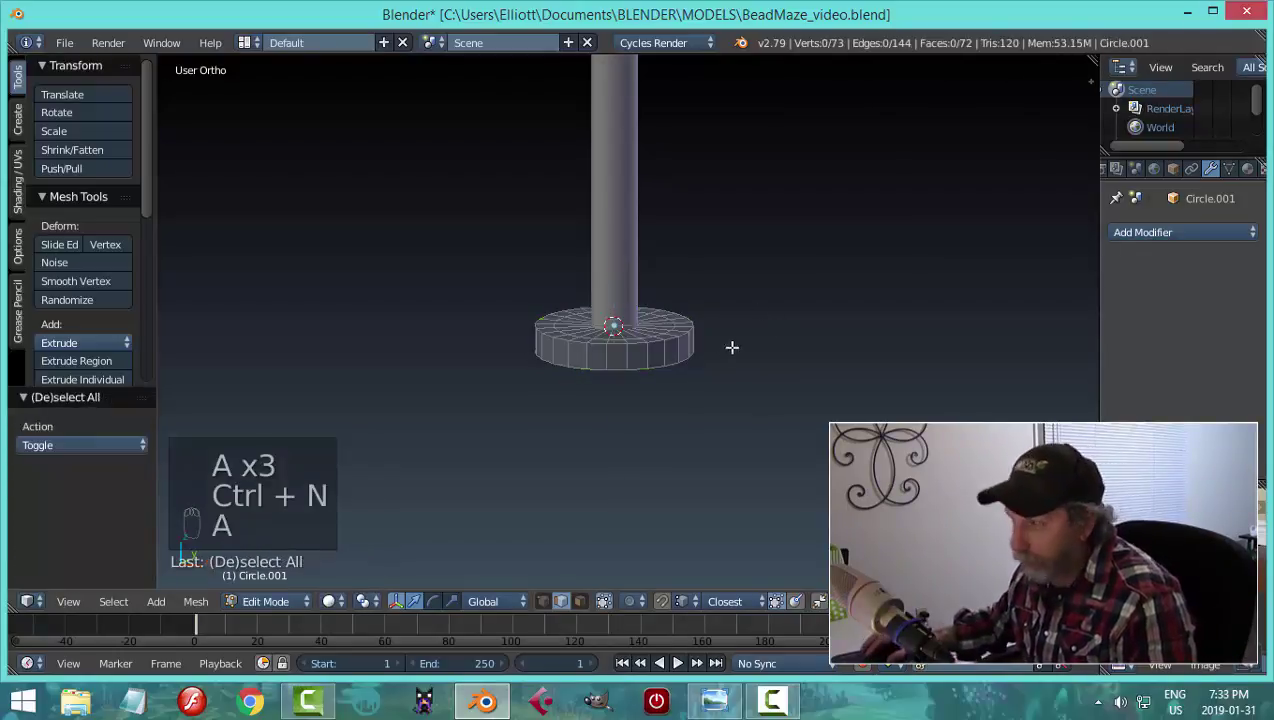
- Add a Subdivision Surface modifier with view level 2 to the disc, shade it smooth and reopen it in Edit Mode
{"action": "scroll", "coordinate": [724, 351], "scroll_direction": "up", "scroll_amount": 3}
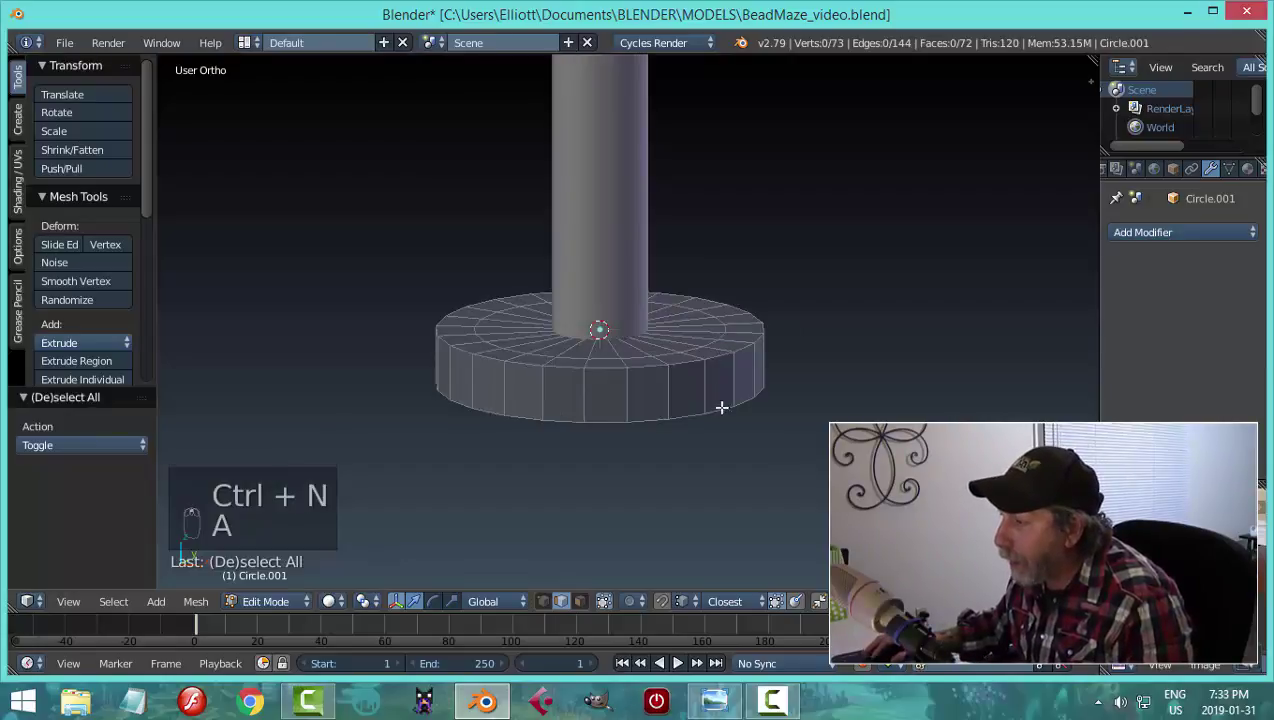
{"action": "mouse_move", "coordinate": [720, 407]}
{"action": "middle_mouse_down"}
{"action": "mouse_move", "coordinate": [728, 338]}
{"action": "mouse_move", "coordinate": [722, 396]}
{"action": "middle_mouse_up"}
{"action": "key", "text": "Tab"}
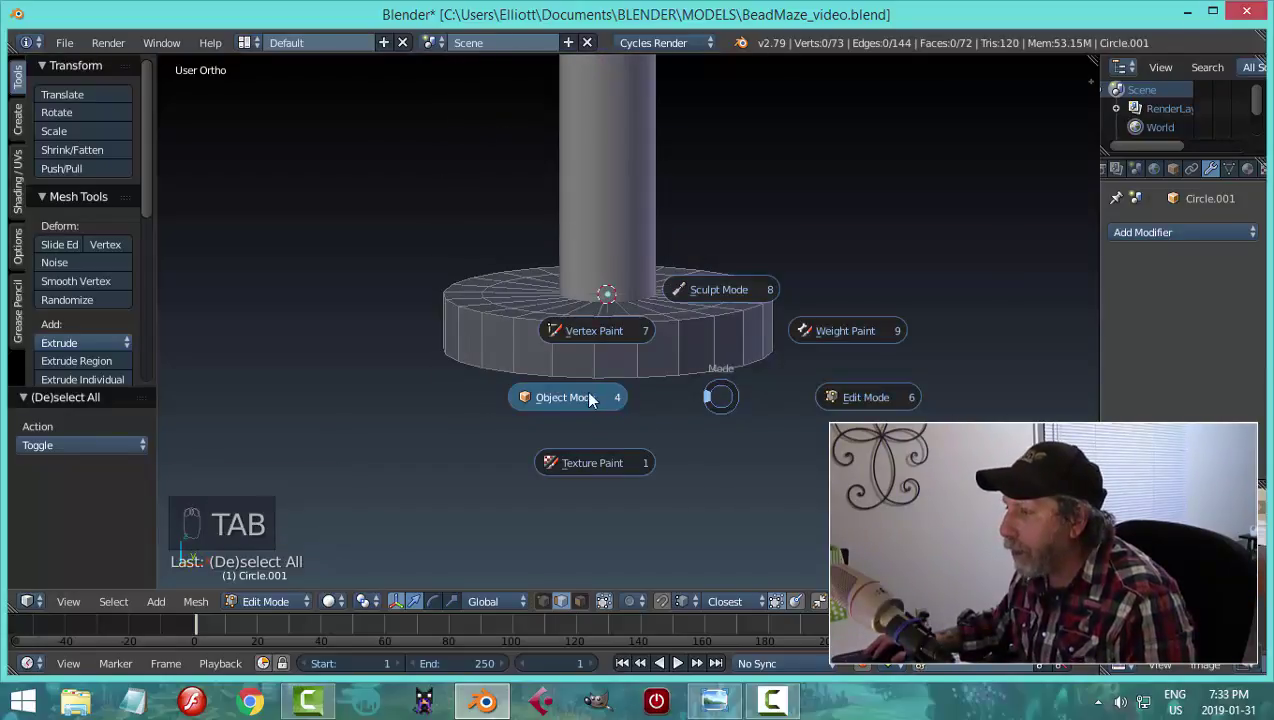
{"action": "left_click", "coordinate": [1158, 232]}
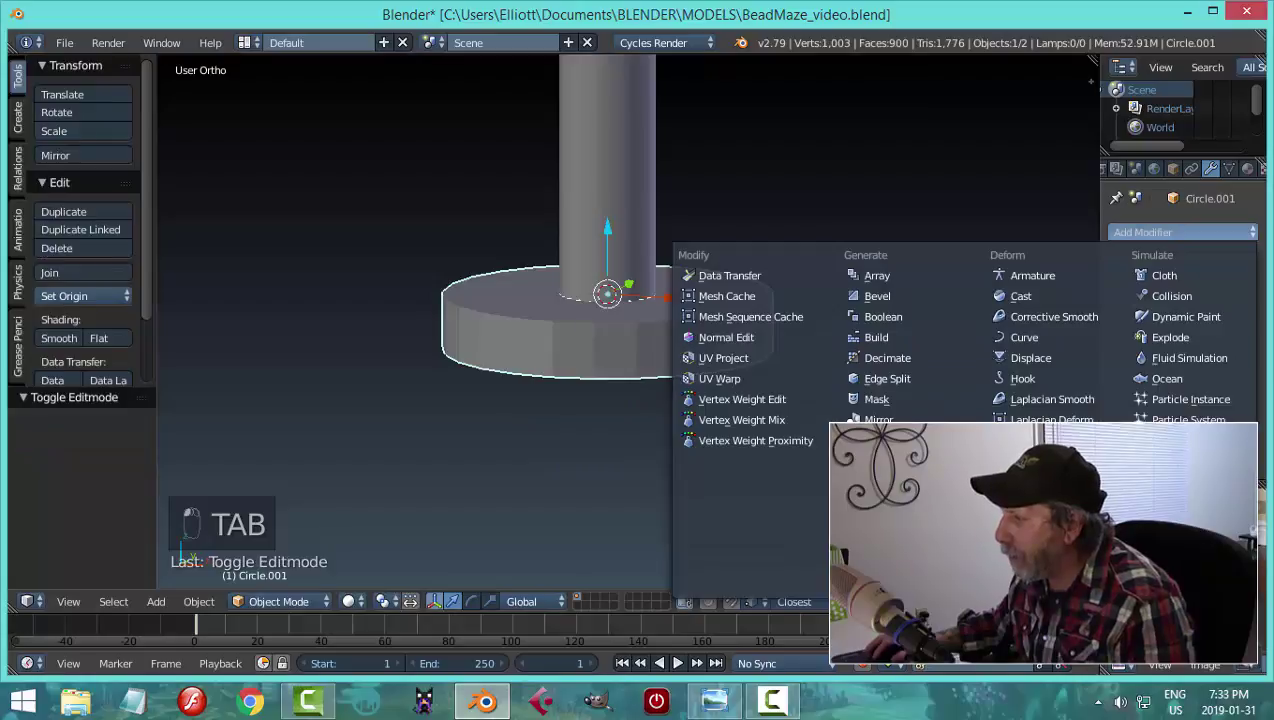
{"action": "left_click", "coordinate": [885, 543]}
{"action": "left_click", "coordinate": [1166, 356]}
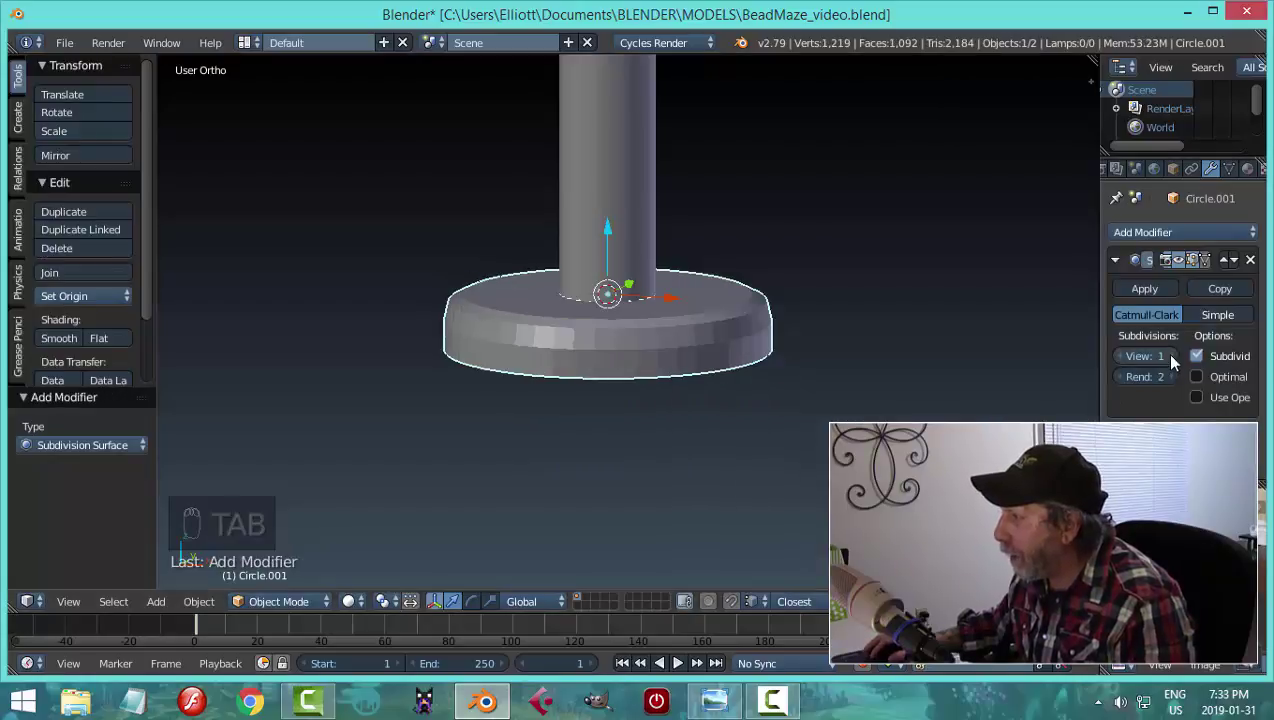
{"action": "left_click", "coordinate": [55, 341]}
{"action": "key", "text": "Tab"}
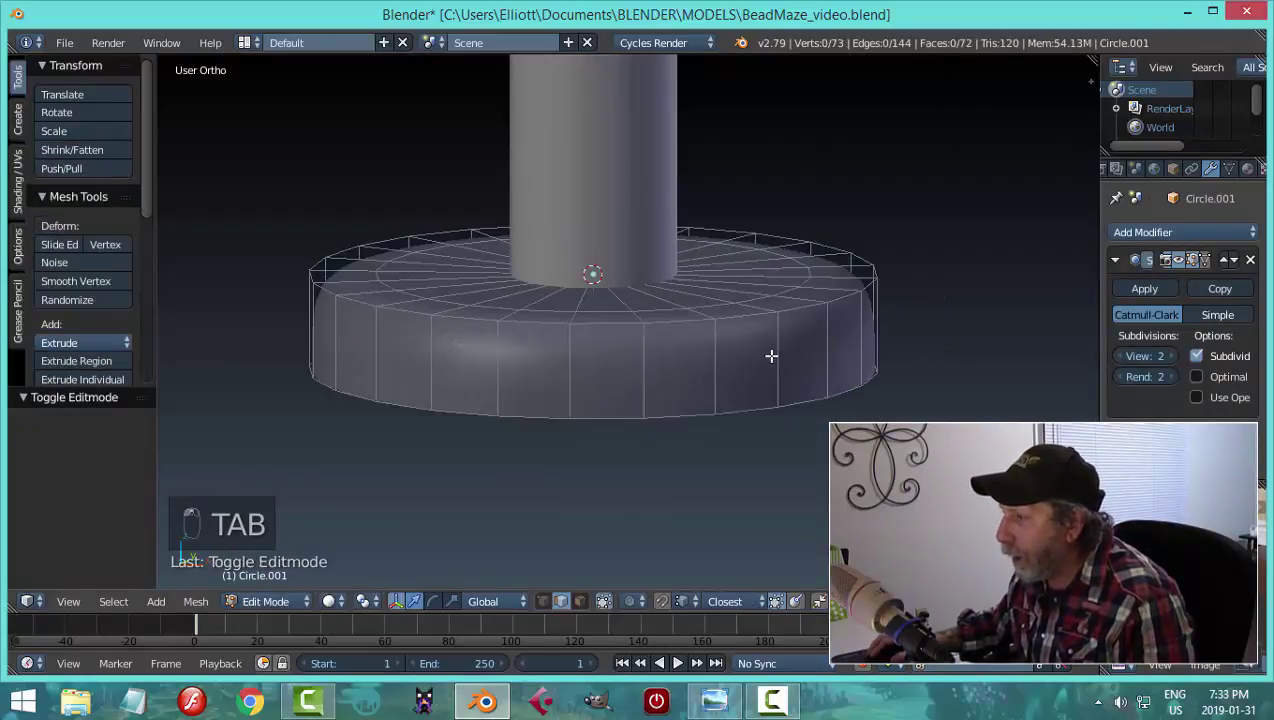
- Add one loop cut near the upper edge and one near the lower edge of the disc's side, and leave Edit Mode
{"action": "key", "text": "ctrl+r"}
{"action": "left_click", "coordinate": [776, 366]}
{"action": "left_click", "coordinate": [776, 361]}
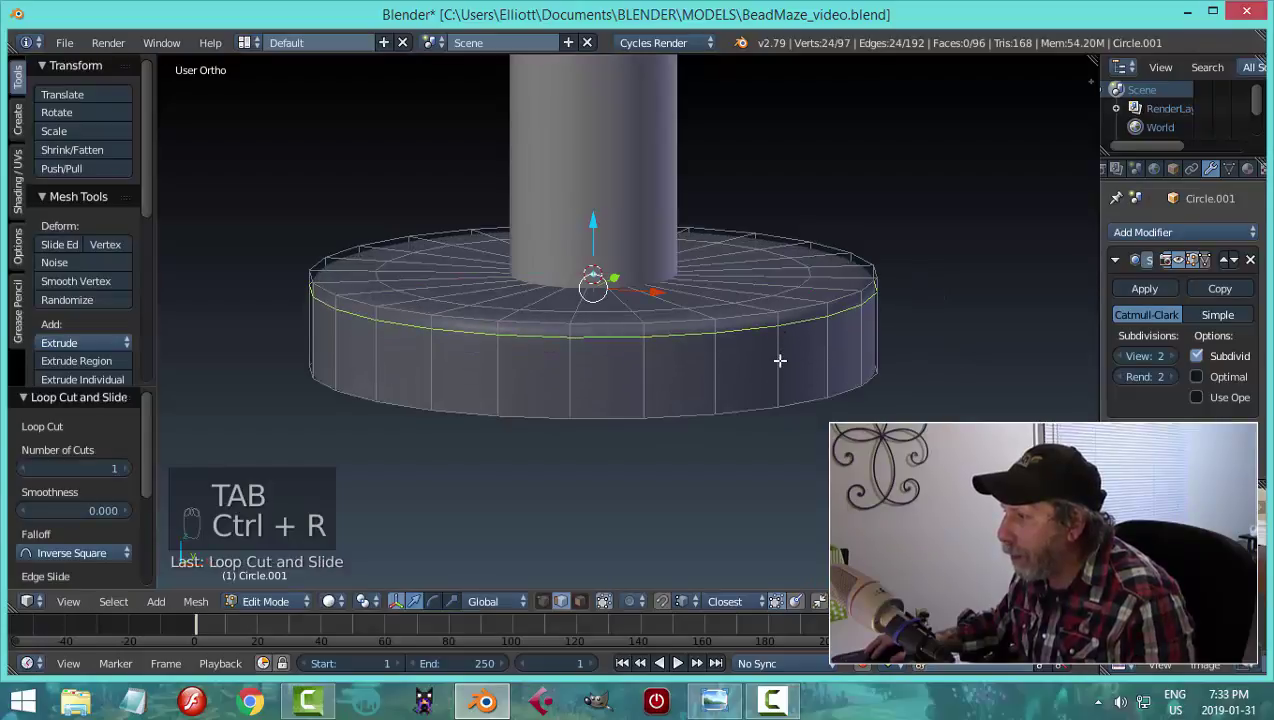
{"action": "key", "text": "ctrl+r"}
{"action": "left_click", "coordinate": [779, 365]}
{"action": "left_click", "coordinate": [899, 366]}
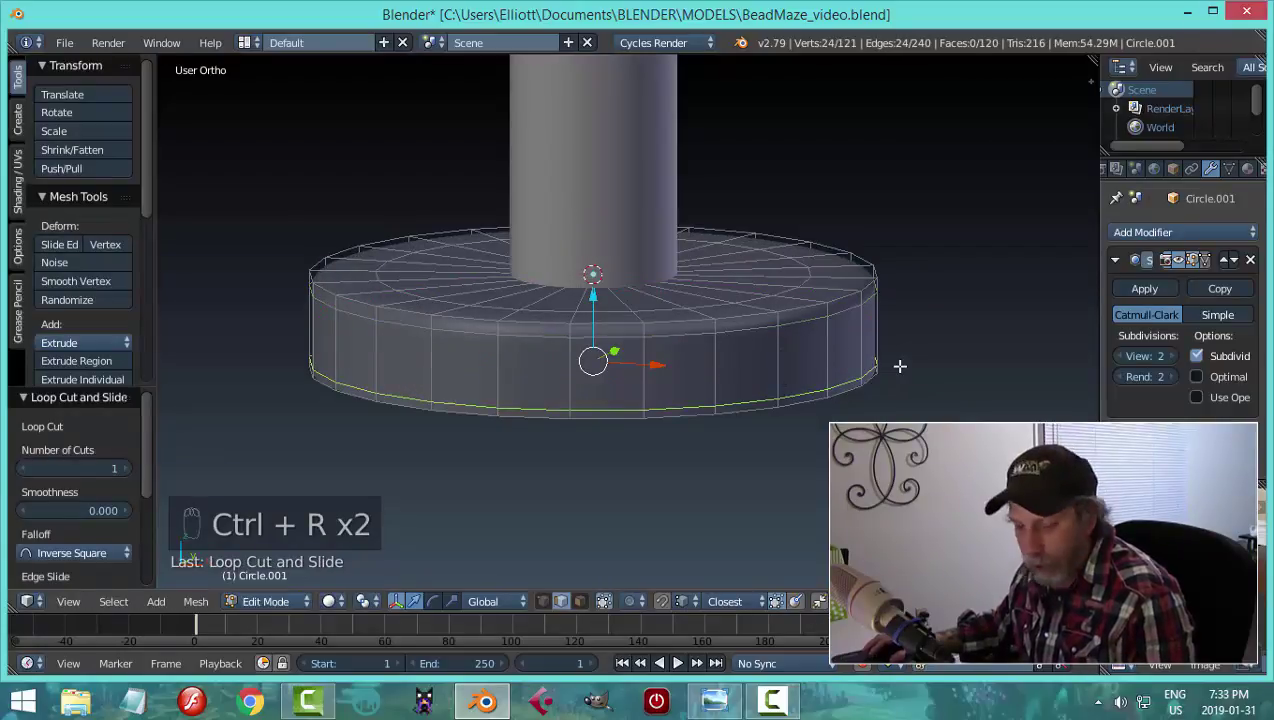
{"action": "key", "text": "a"}
{"action": "key", "text": "Tab"}
{"action": "middle_click_drag", "start_coordinate": [848, 323], "coordinate": [745, 396]}
- Scale the disc up slightly in X and Y only, keeping its thickness, and deselect it
{"action": "key", "text": "a"}
{"action": "key", "text": "a"}
{"action": "scroll", "coordinate": [815, 307], "scroll_direction": "down", "scroll_amount": 4}
{"action": "scroll", "coordinate": [766, 361], "scroll_direction": "down", "scroll_amount": 5}
{"action": "right_click", "coordinate": [703, 386]}
{"action": "key", "text": "s"}
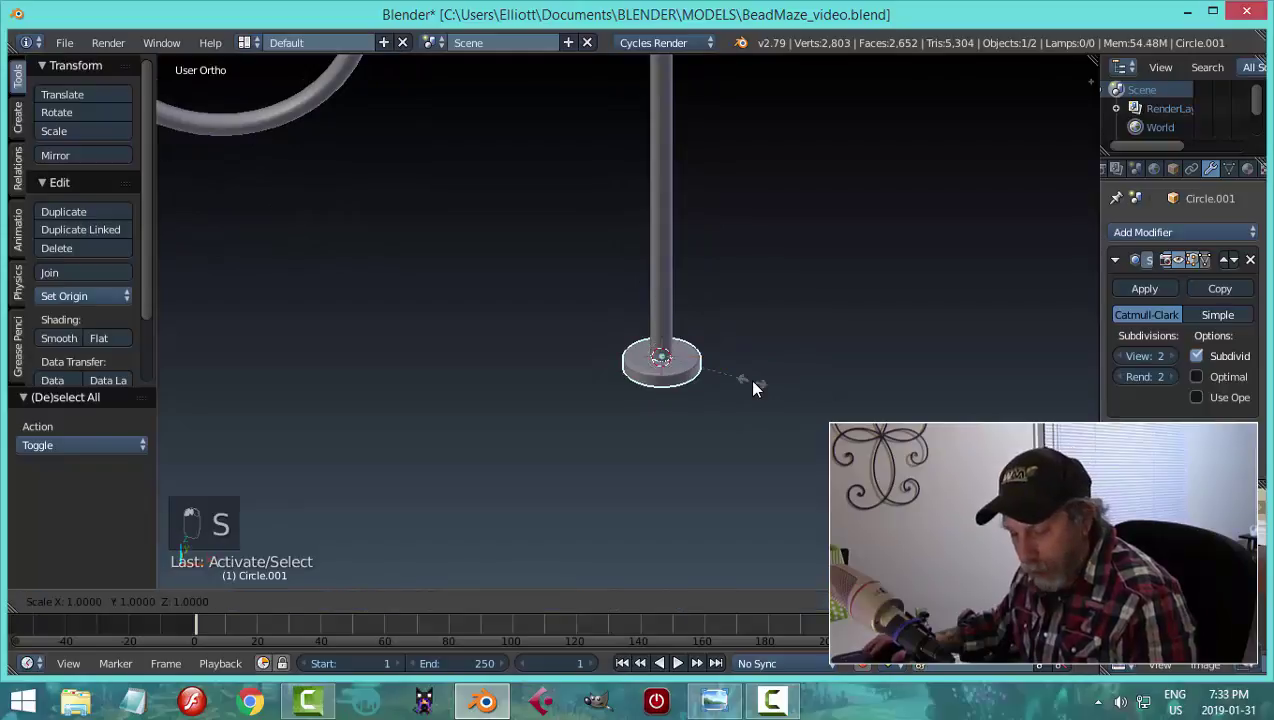
{"action": "key", "text": "shift+z"}
{"action": "left_click", "coordinate": [802, 367]}
{"action": "key", "text": "a"}
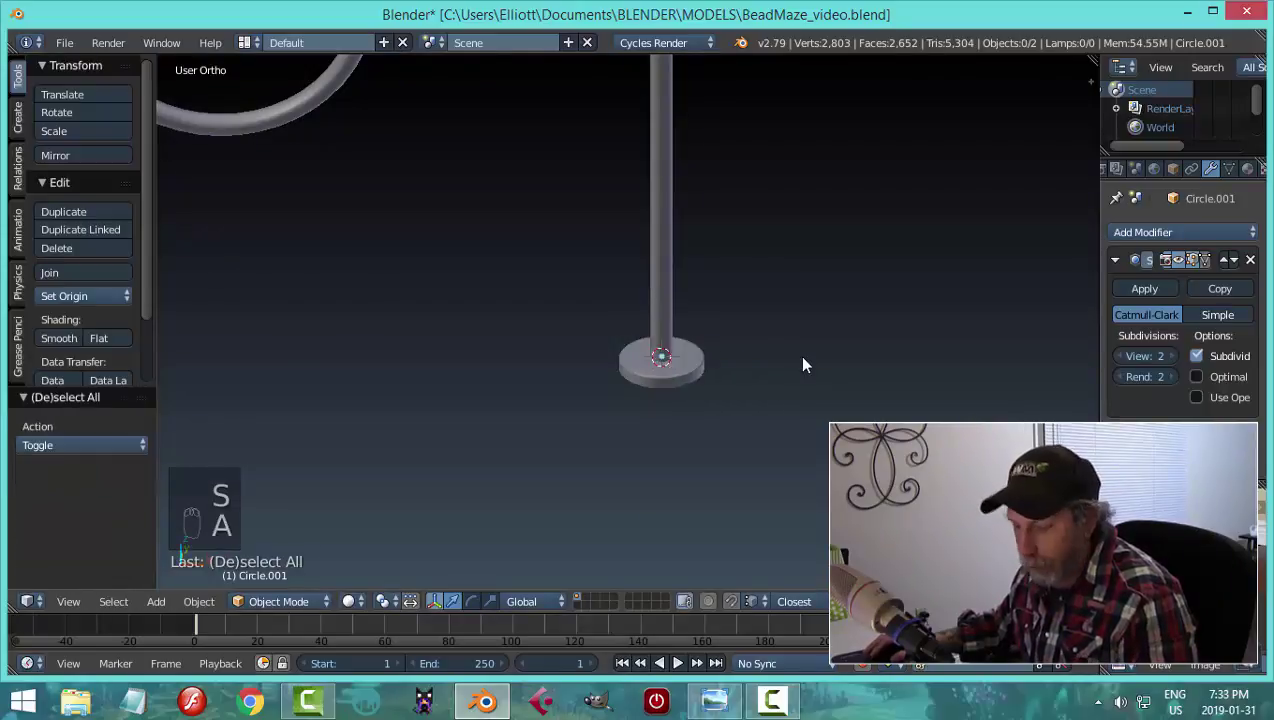
- Select the wavy wire and snap the 3D cursor to it
{"action": "scroll", "coordinate": [798, 354], "scroll_direction": "down", "scroll_amount": 6}
{"action": "middle_click_drag", "start_coordinate": [765, 329], "coordinate": [713, 350]}
{"action": "middle_click_drag", "start_coordinate": [631, 378], "coordinate": [409, 211]}
{"action": "right_click", "coordinate": [409, 211]}
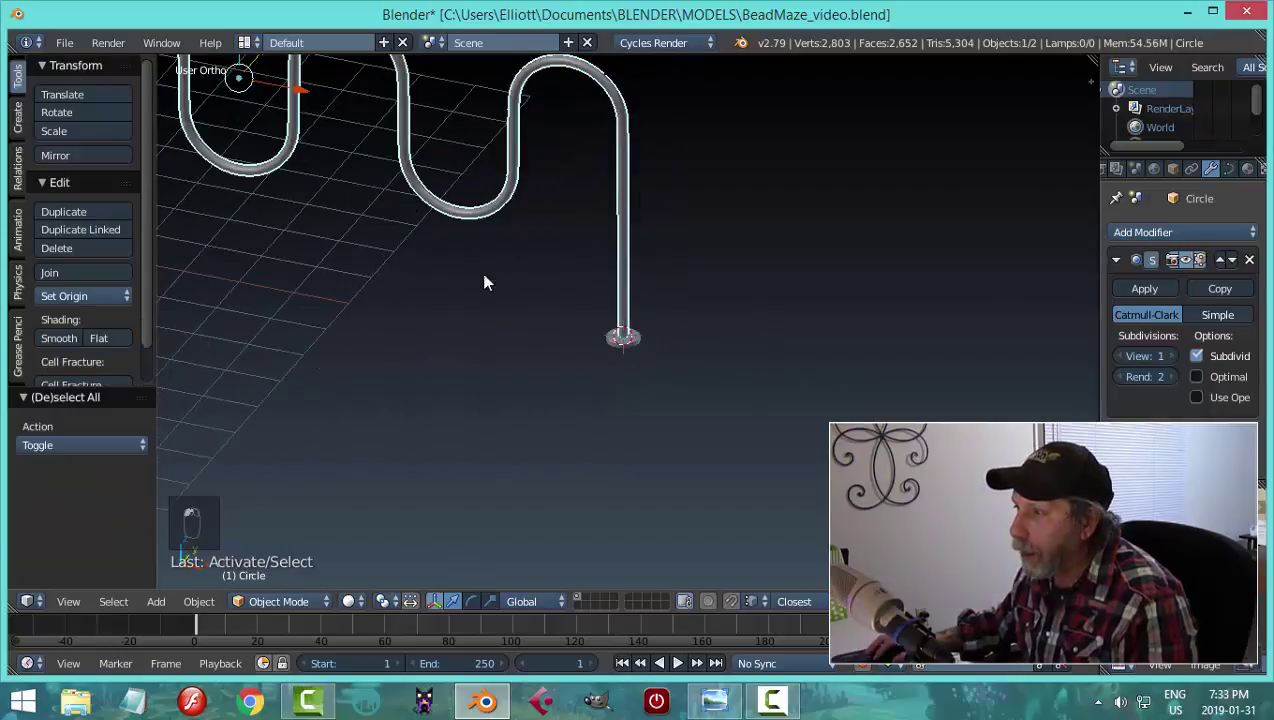
{"action": "middle_click_drag", "start_coordinate": [483, 282], "coordinate": [547, 313]}
{"action": "key", "text": "shift+s"}
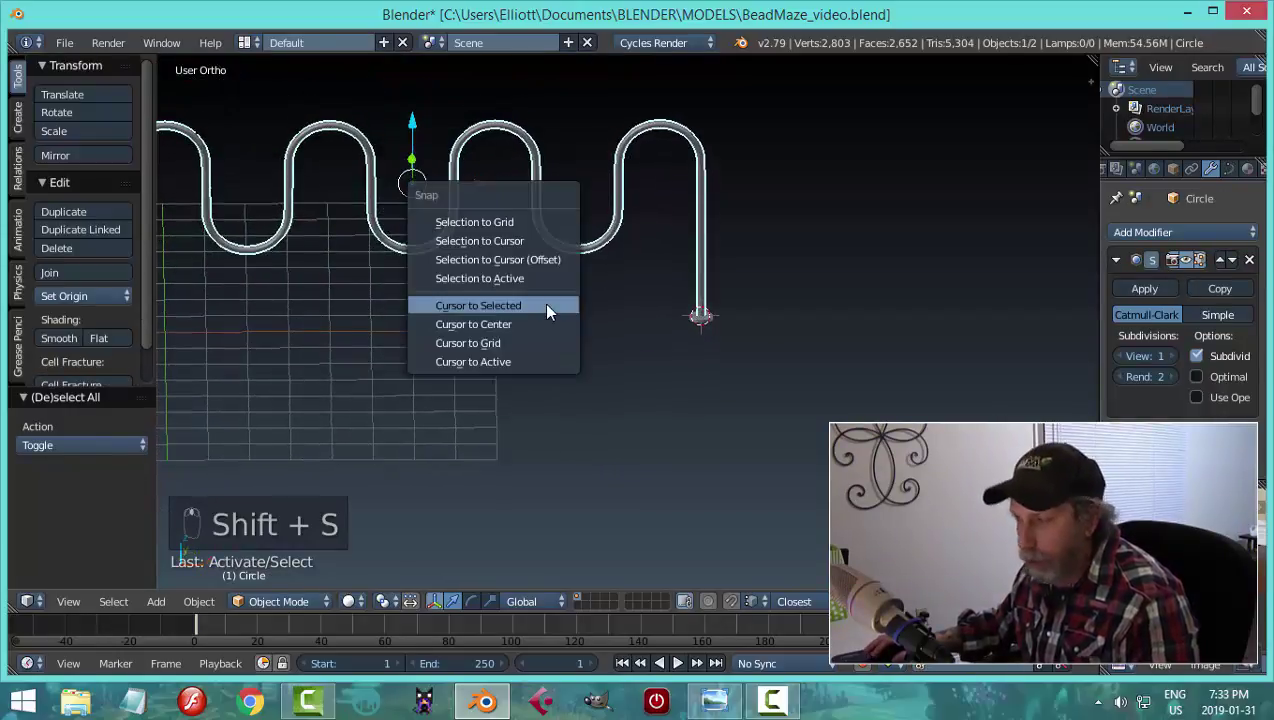
{"action": "left_click", "coordinate": [543, 304]}
{"action": "scroll", "coordinate": [540, 312], "scroll_direction": "down", "scroll_amount": 3}
{"action": "scroll", "coordinate": [590, 322], "scroll_direction": "up", "scroll_amount": 3}
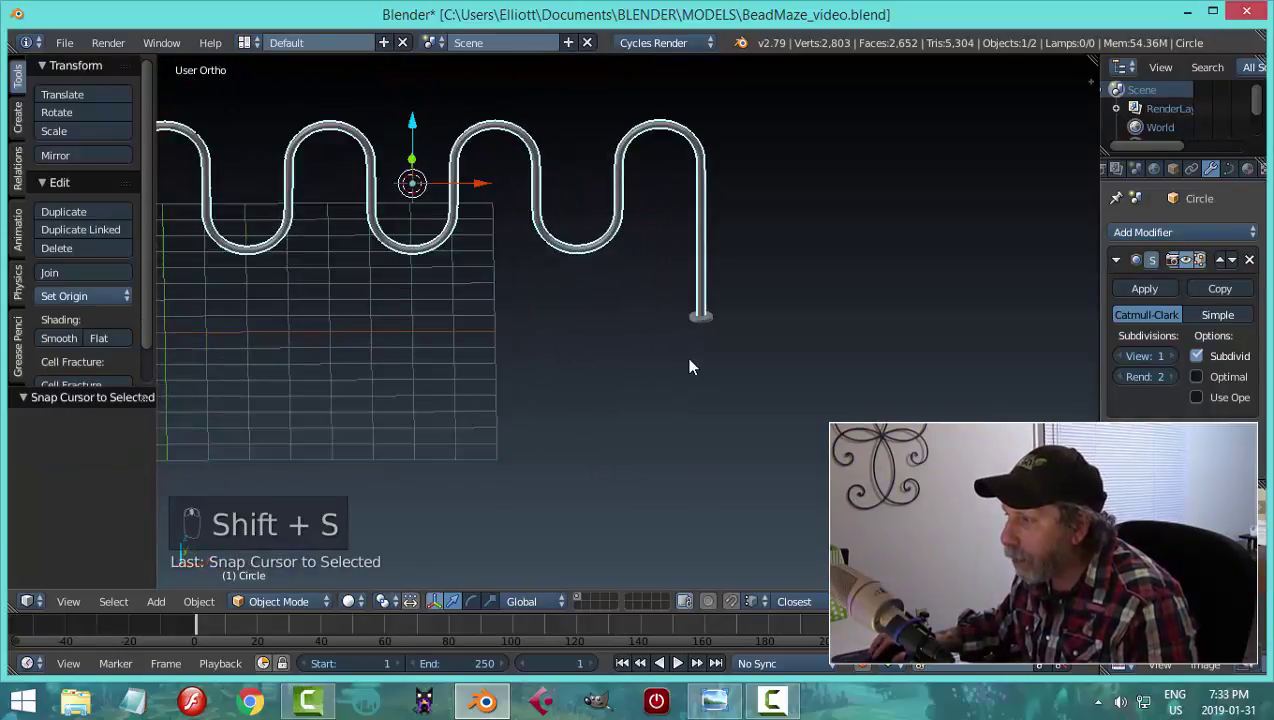
- Add a Mirror modifier on X to the disc with the wavy wire as mirror object, and deselect everything
{"action": "right_click", "coordinate": [701, 316]}
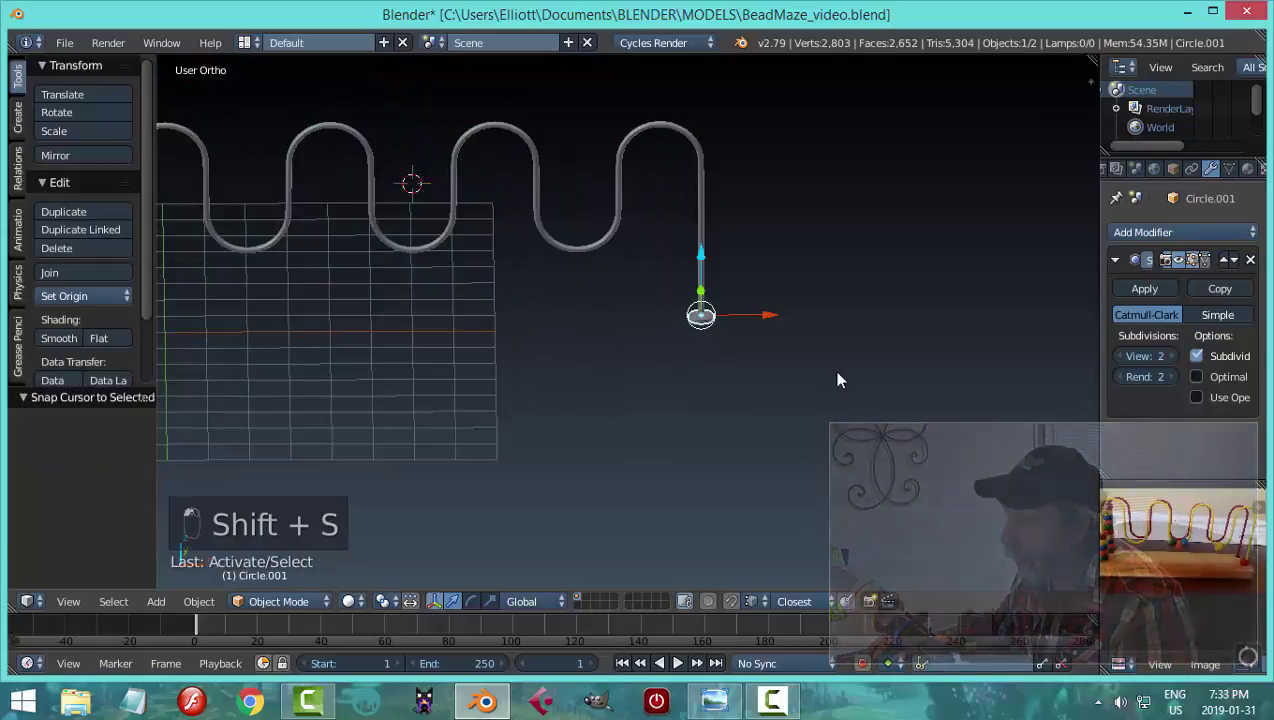
{"action": "left_click", "coordinate": [1115, 261]}
{"action": "left_click", "coordinate": [1183, 232]}
{"action": "left_click", "coordinate": [908, 408]}
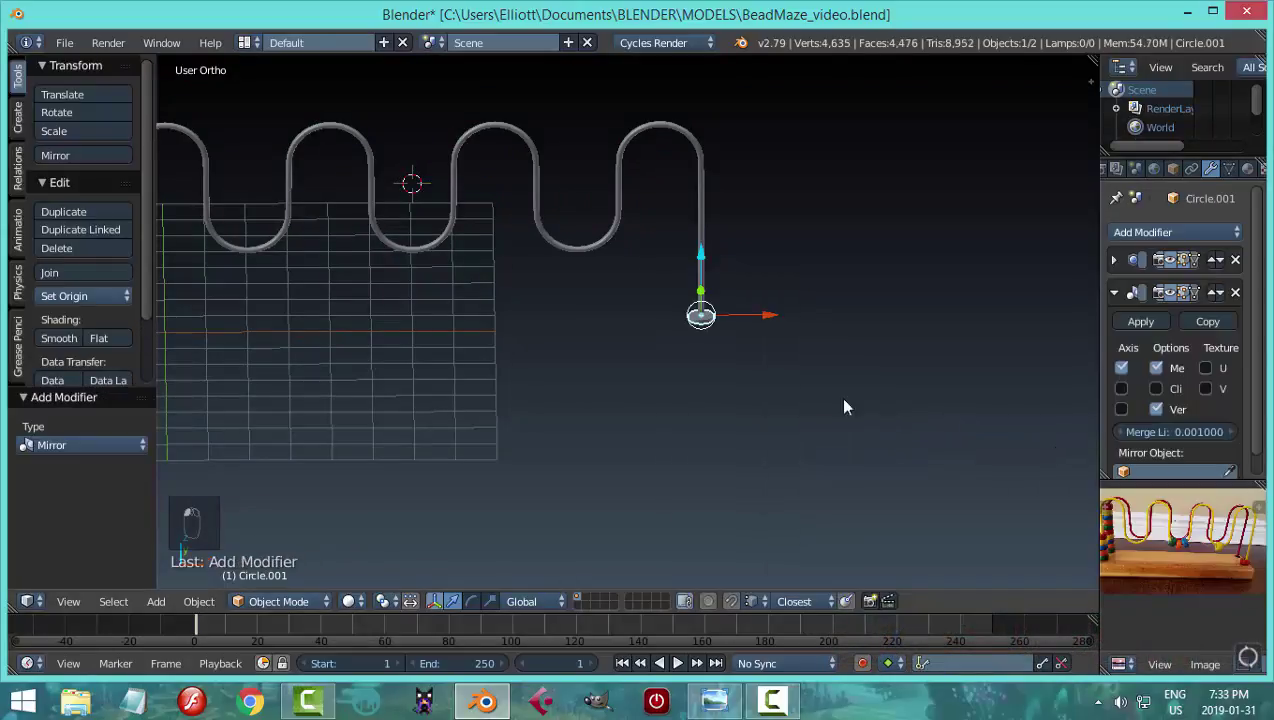
{"action": "scroll", "coordinate": [845, 407], "scroll_direction": "down", "scroll_amount": 2}
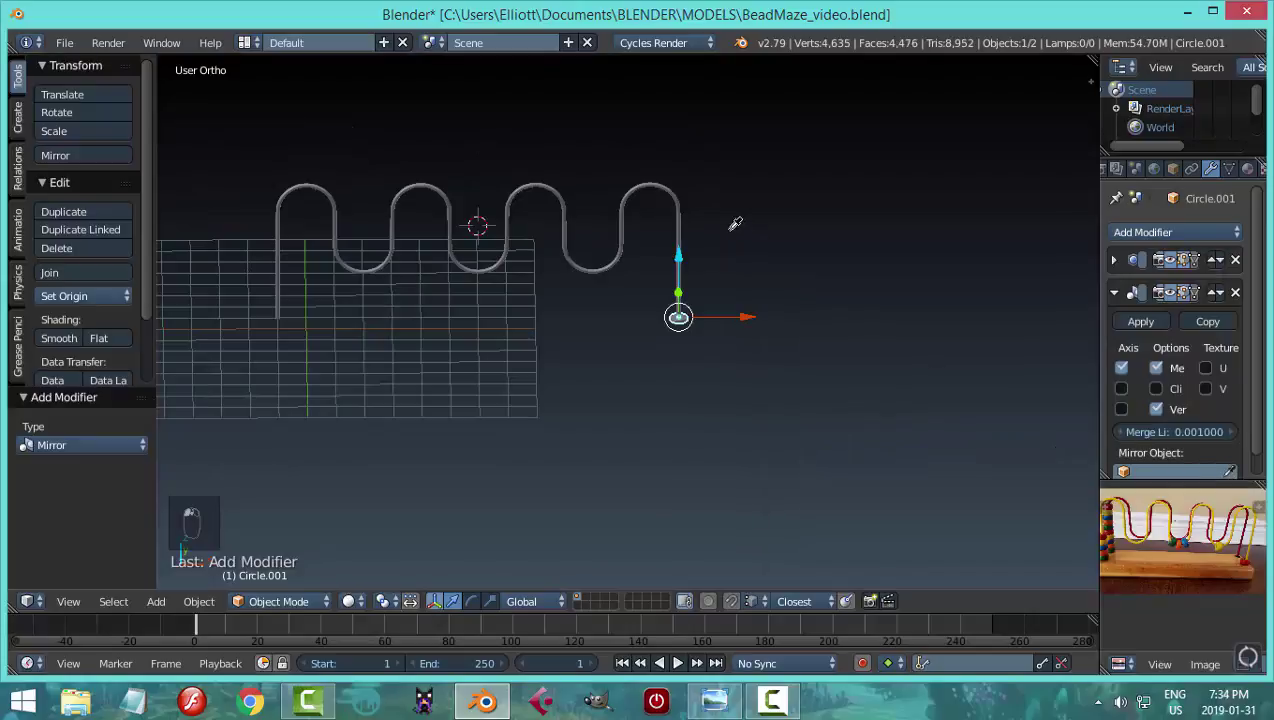
{"action": "left_click", "coordinate": [684, 202]}
{"action": "key", "text": "a"}
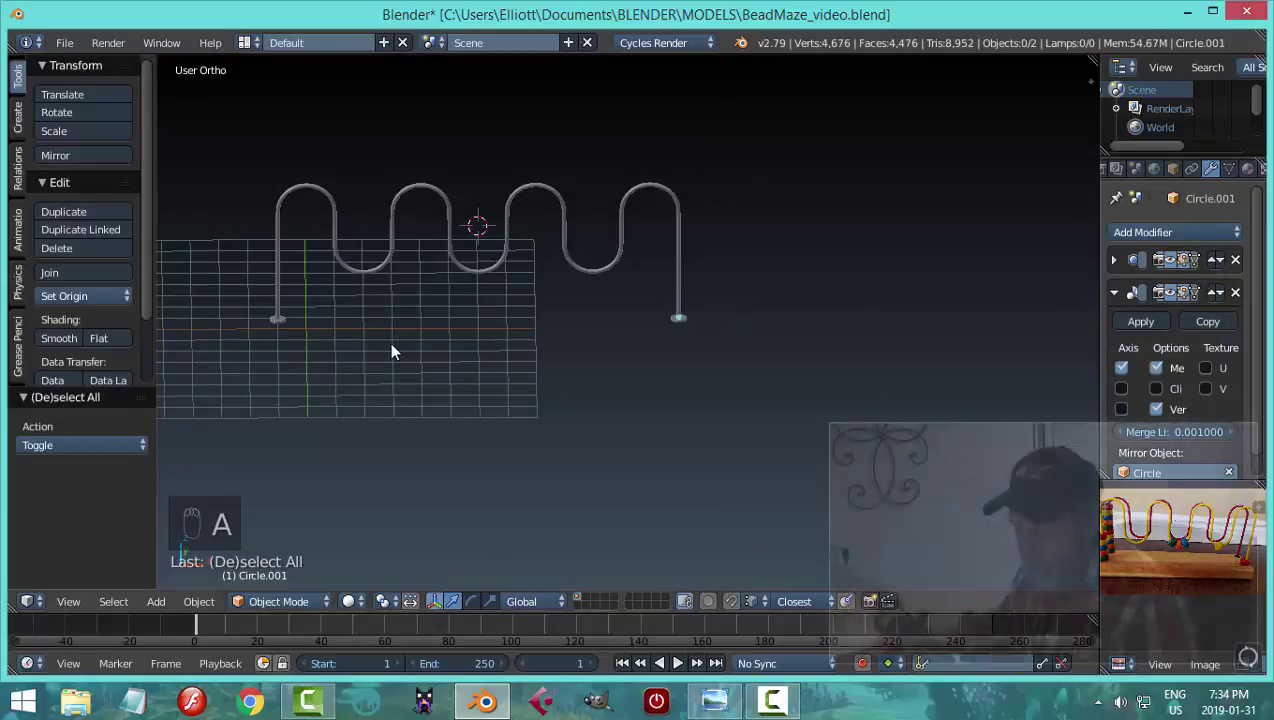
- Check the mirrored disc at the wire's other leg and save the file
{"action": "scroll", "coordinate": [607, 332], "scroll_direction": "up", "scroll_amount": 6}
{"action": "scroll", "coordinate": [467, 357], "scroll_direction": "down", "scroll_amount": 5}
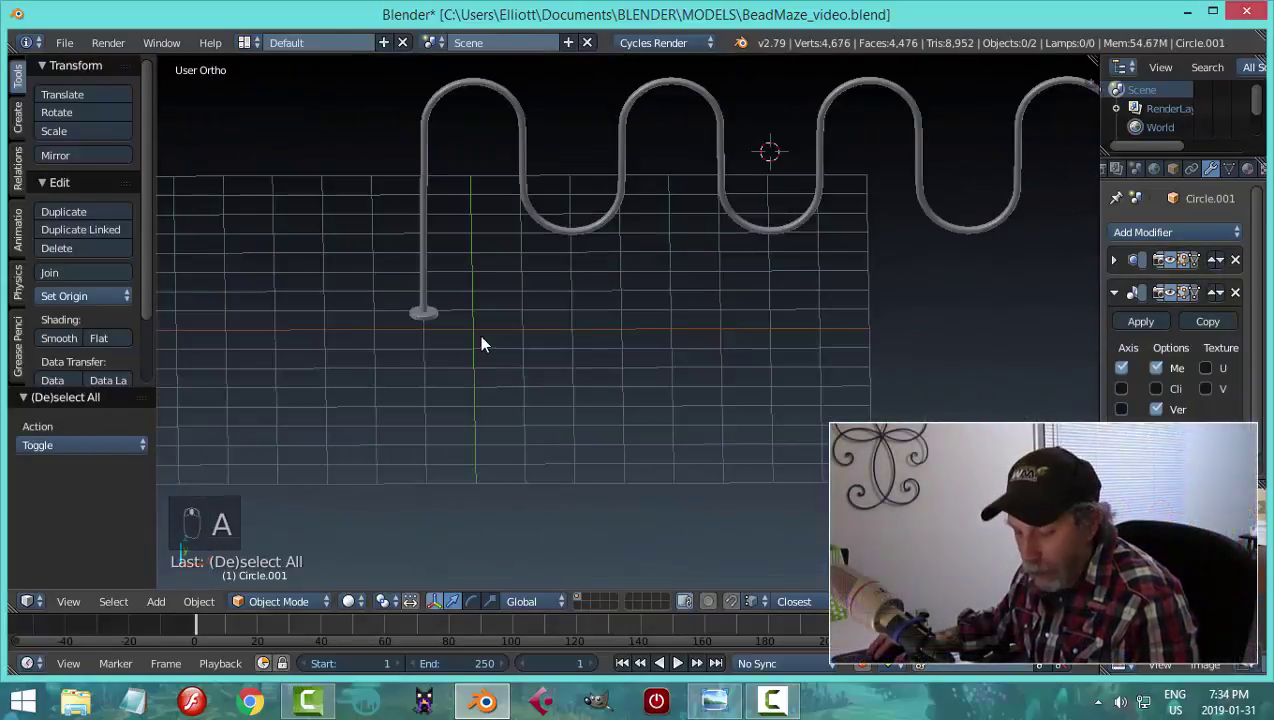
{"action": "key", "text": "ctrl+s"}
{"action": "middle_click_drag", "start_coordinate": [586, 347], "coordinate": [612, 356]}
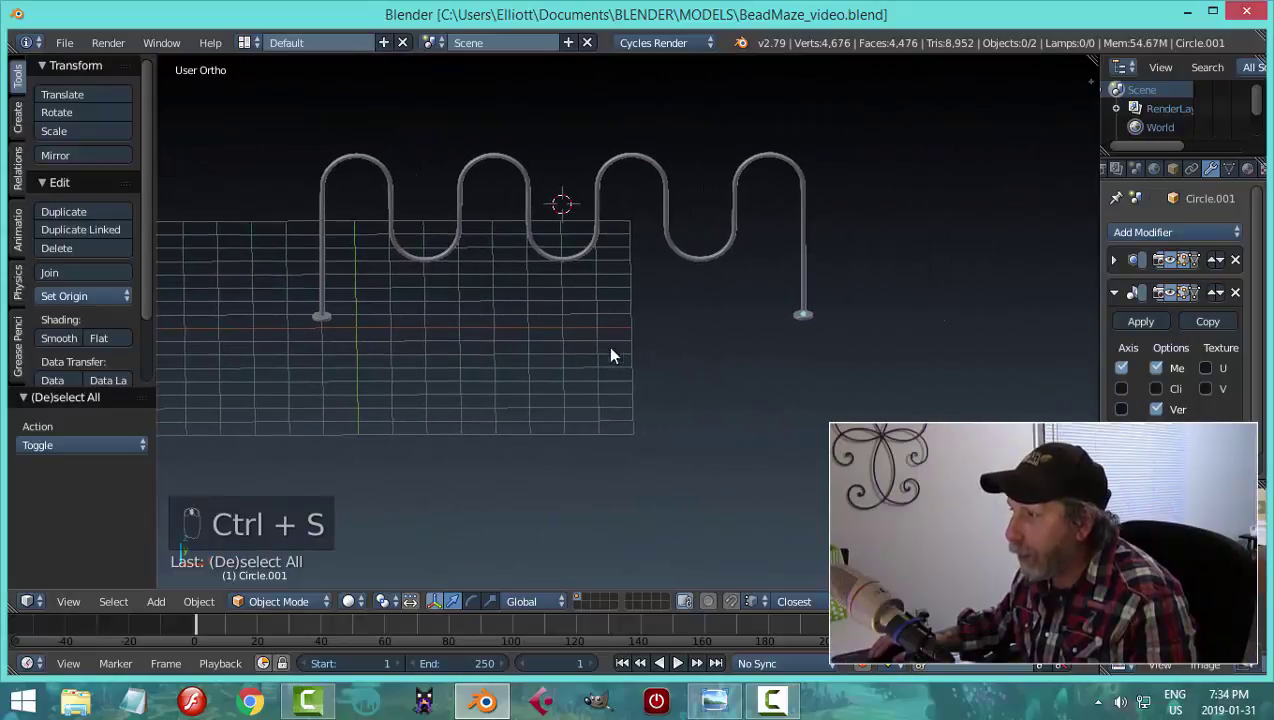
- Add a cube at the 3D cursor and move it down along Z by about 4.0, below the wire
{"action": "right_click", "coordinate": [320, 320]}
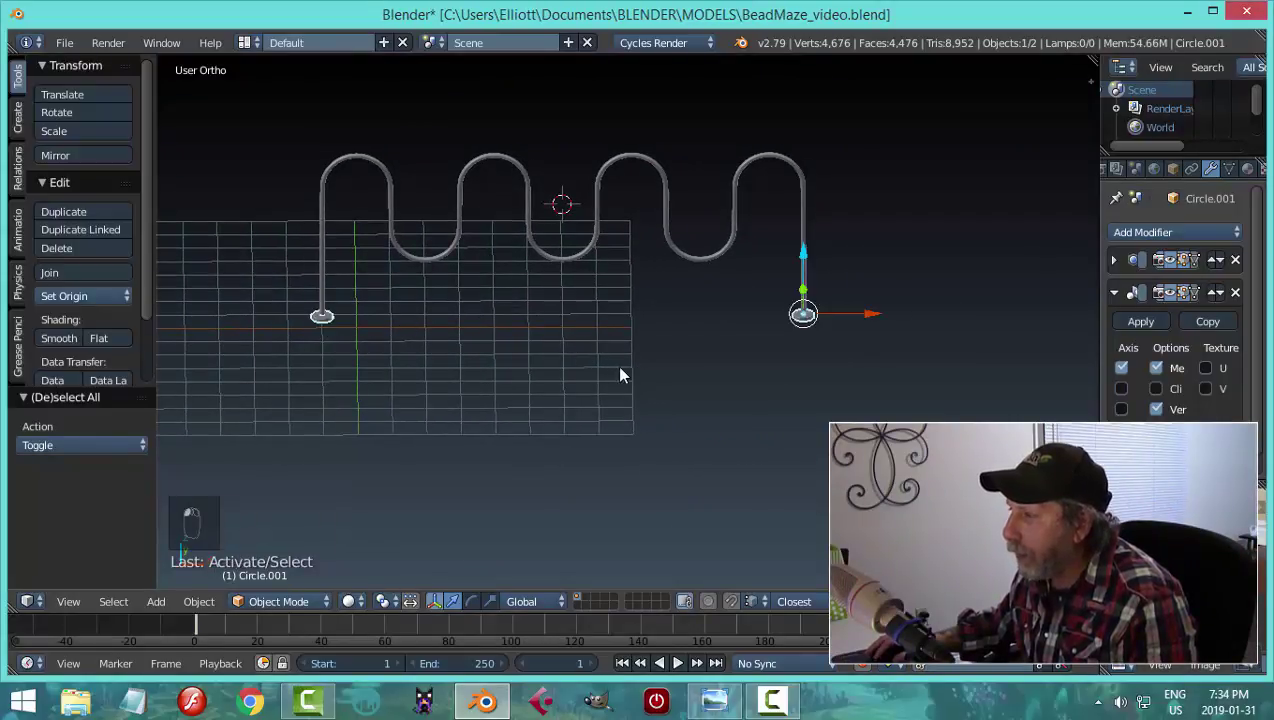
{"action": "middle_click_drag", "start_coordinate": [618, 368], "coordinate": [532, 199]}
{"action": "key", "text": "a"}
{"action": "middle_click_drag", "start_coordinate": [680, 319], "coordinate": [687, 331]}
{"action": "key", "text": "shift+a"}
{"action": "mouse_move", "coordinate": [687, 331]}
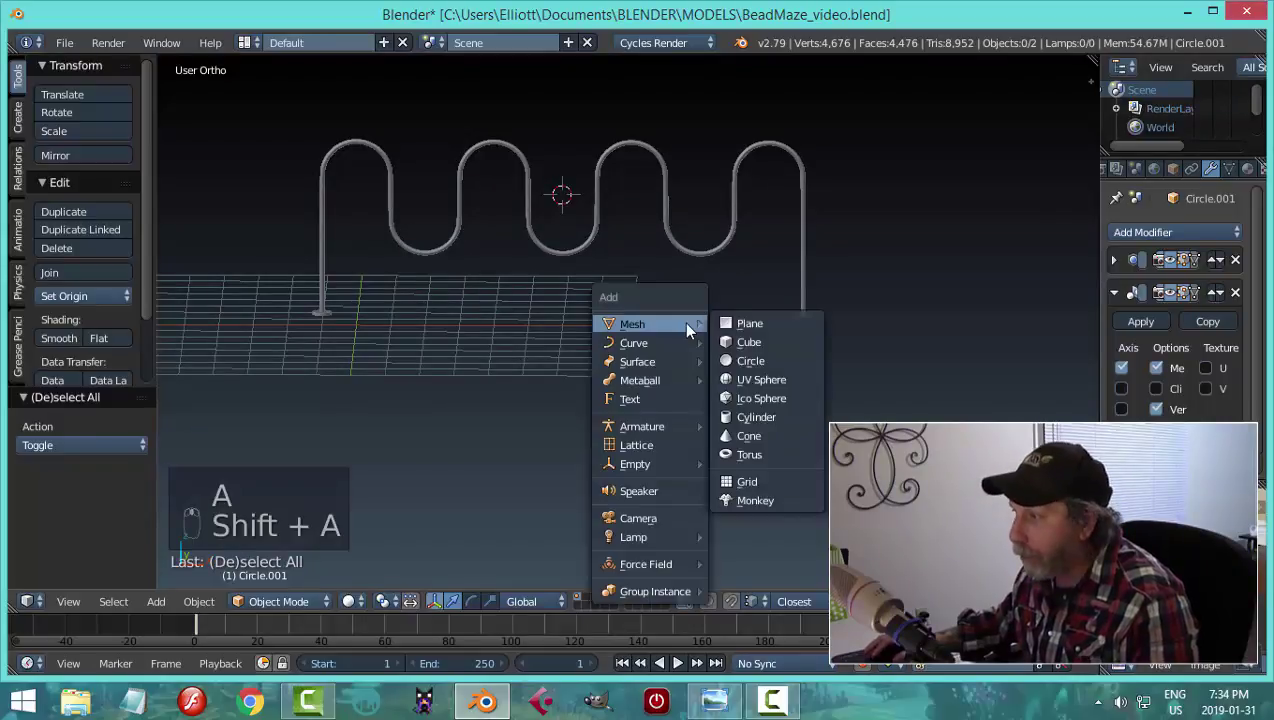
{"action": "left_click", "coordinate": [757, 345]}
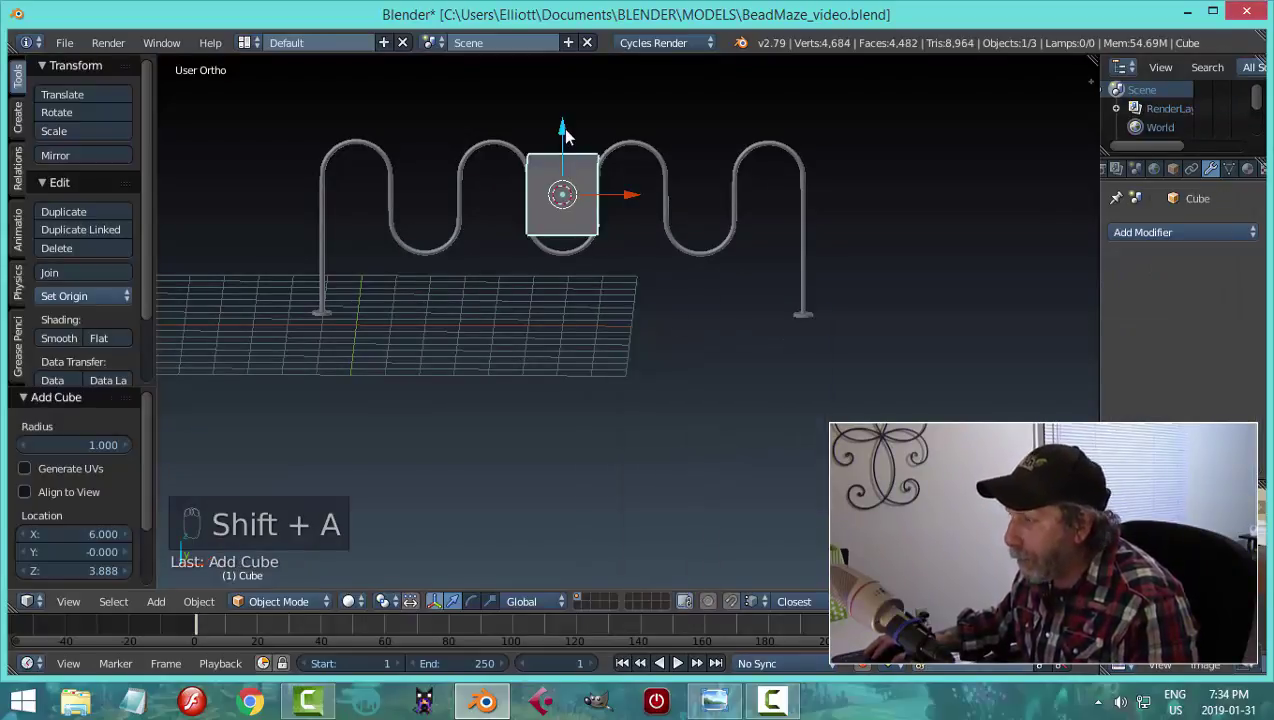
{"action": "key", "text": "KP_1"}
{"action": "left_click_drag", "start_coordinate": [565, 130], "coordinate": [561, 269]}
- In Edit Mode, stretch the cube along X by a factor of about 8.06 and flatten it along Z into a base board
{"action": "key", "text": "Tab"}
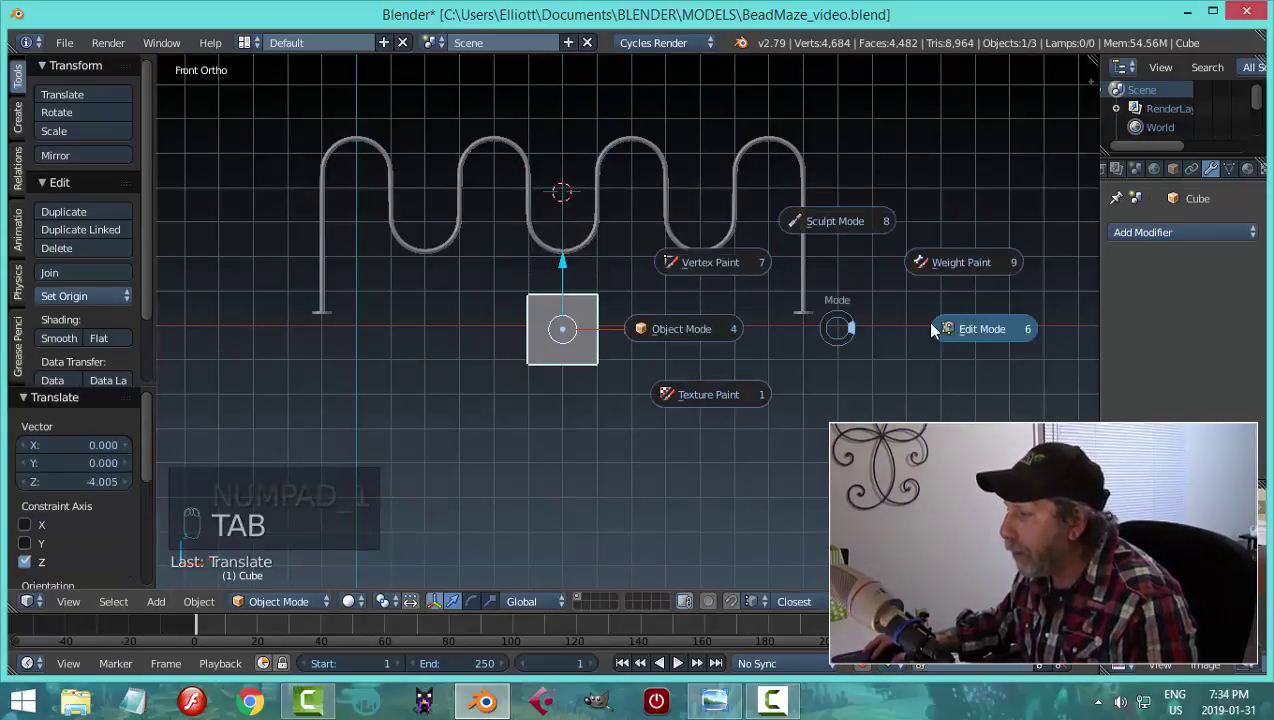
{"action": "key", "text": "s"}
{"action": "key", "text": "x"}
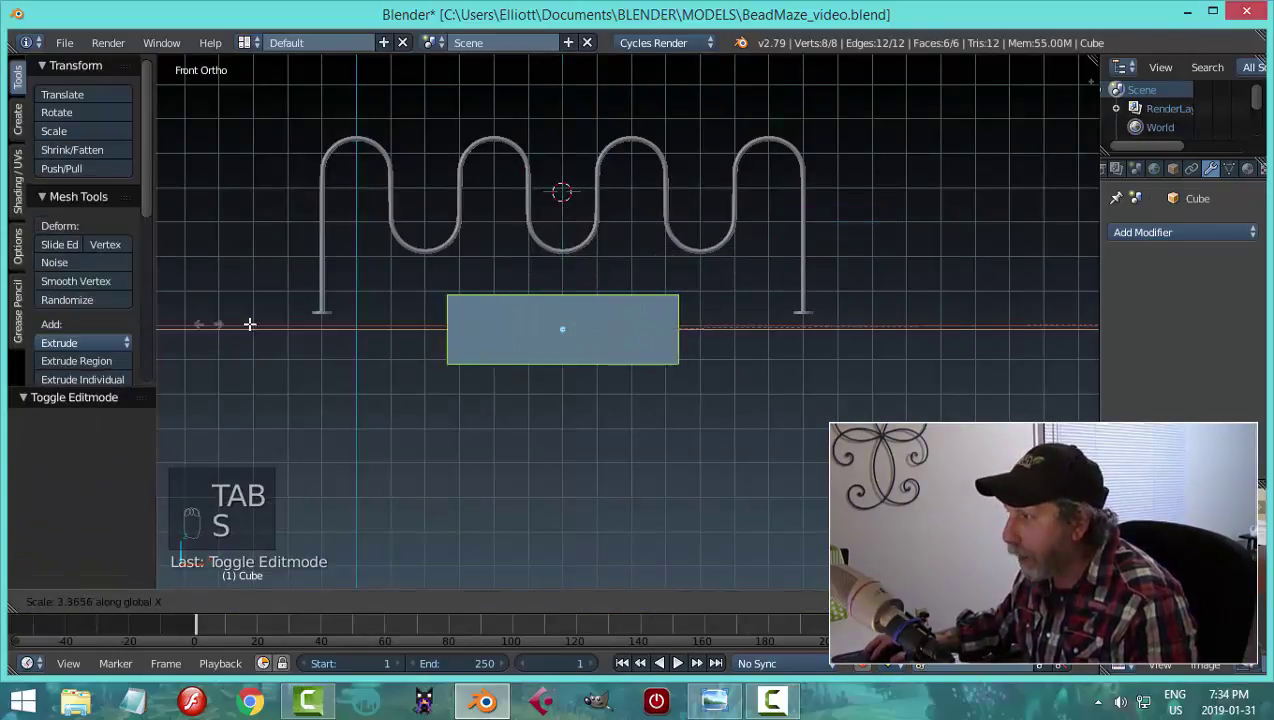
{"action": "left_click", "coordinate": [953, 334]}
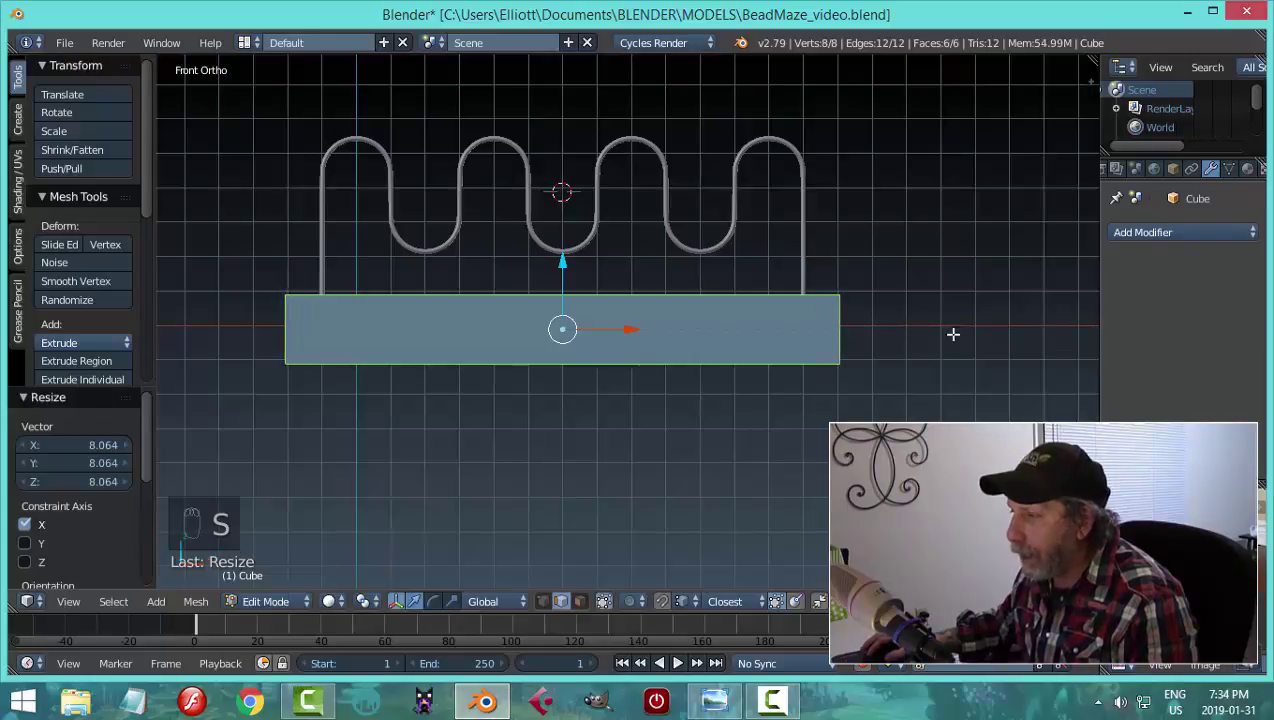
{"action": "key", "text": "s"}
{"action": "key", "text": "z"}
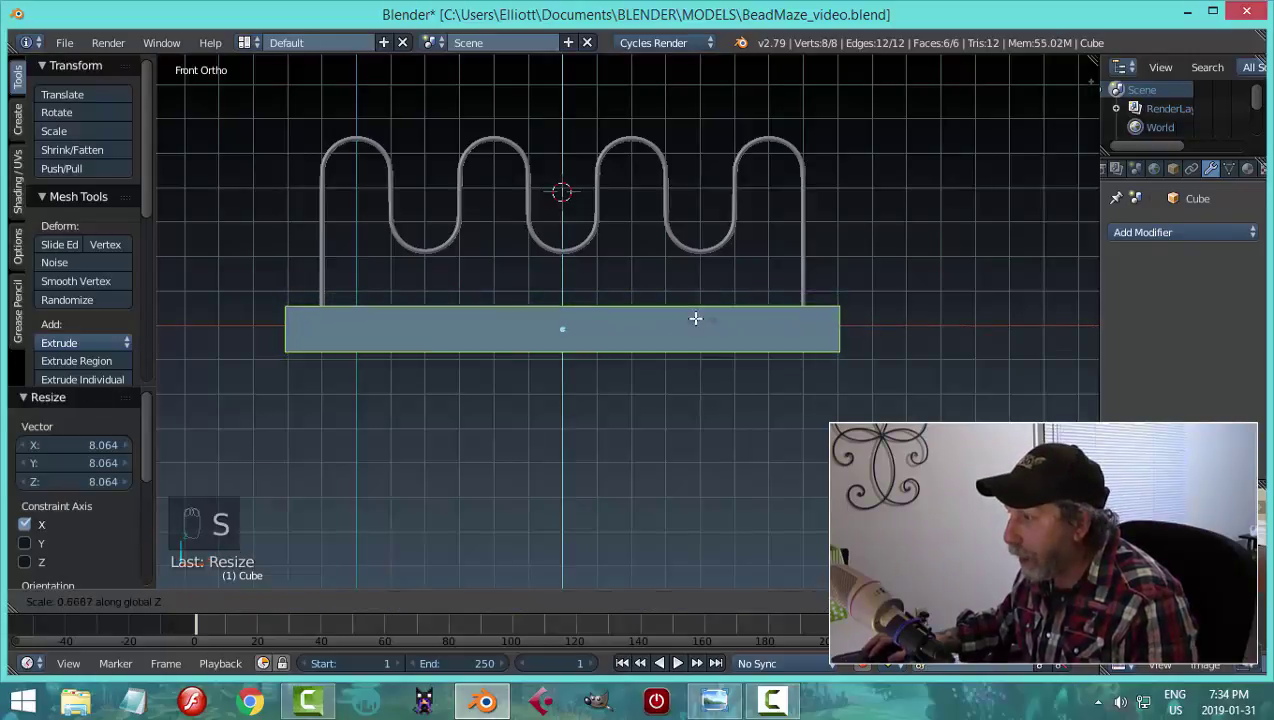
{"action": "left_click", "coordinate": [637, 324]}
- Raise the board along Z by about 0.054 and again by about 0.034 so its top meets the discs' underside
{"action": "left_click_drag", "start_coordinate": [563, 266], "coordinate": [566, 262]}
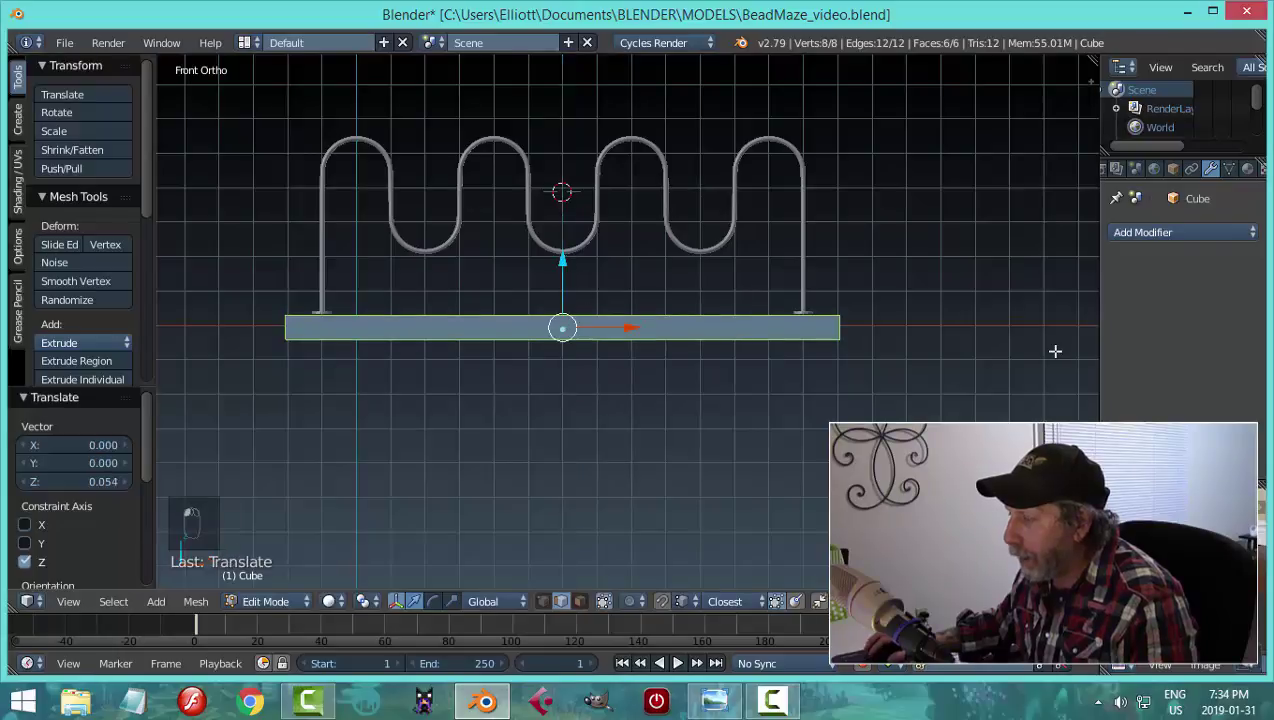
{"action": "scroll", "coordinate": [674, 361], "scroll_direction": "up", "scroll_amount": 9}
{"action": "key", "text": "g"}
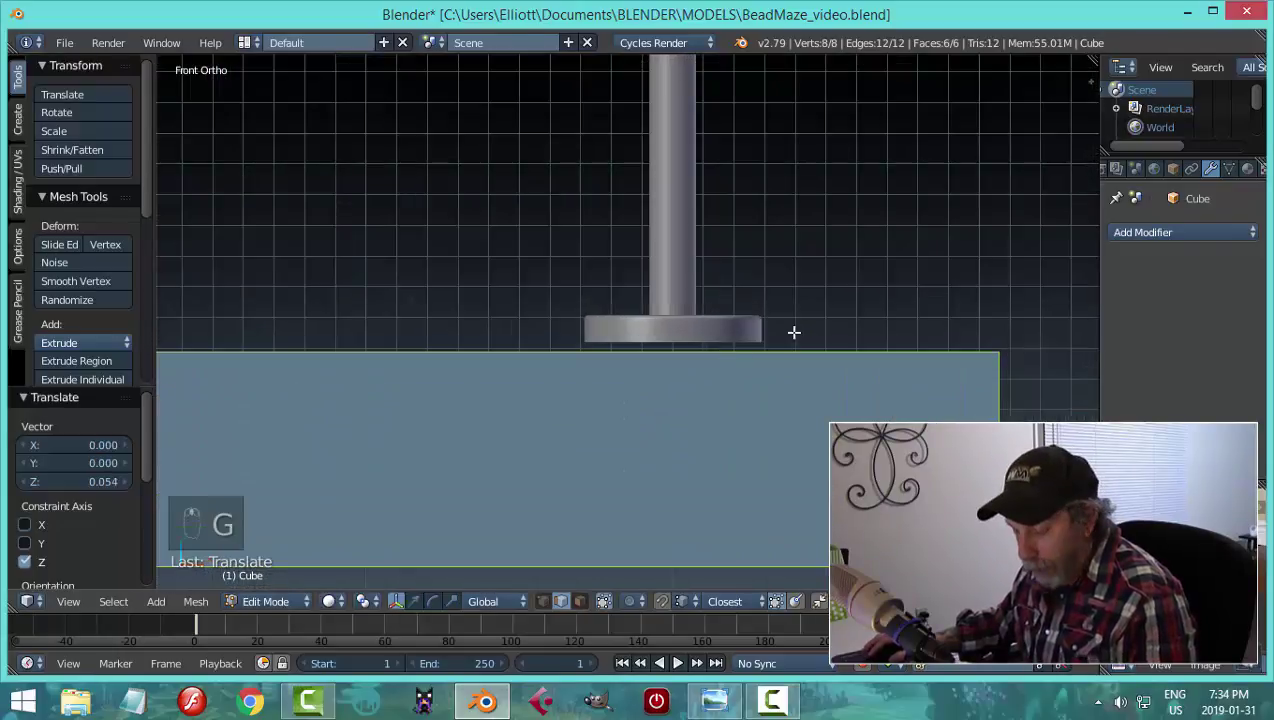
{"action": "key", "text": "z"}
{"action": "left_click", "coordinate": [839, 313]}
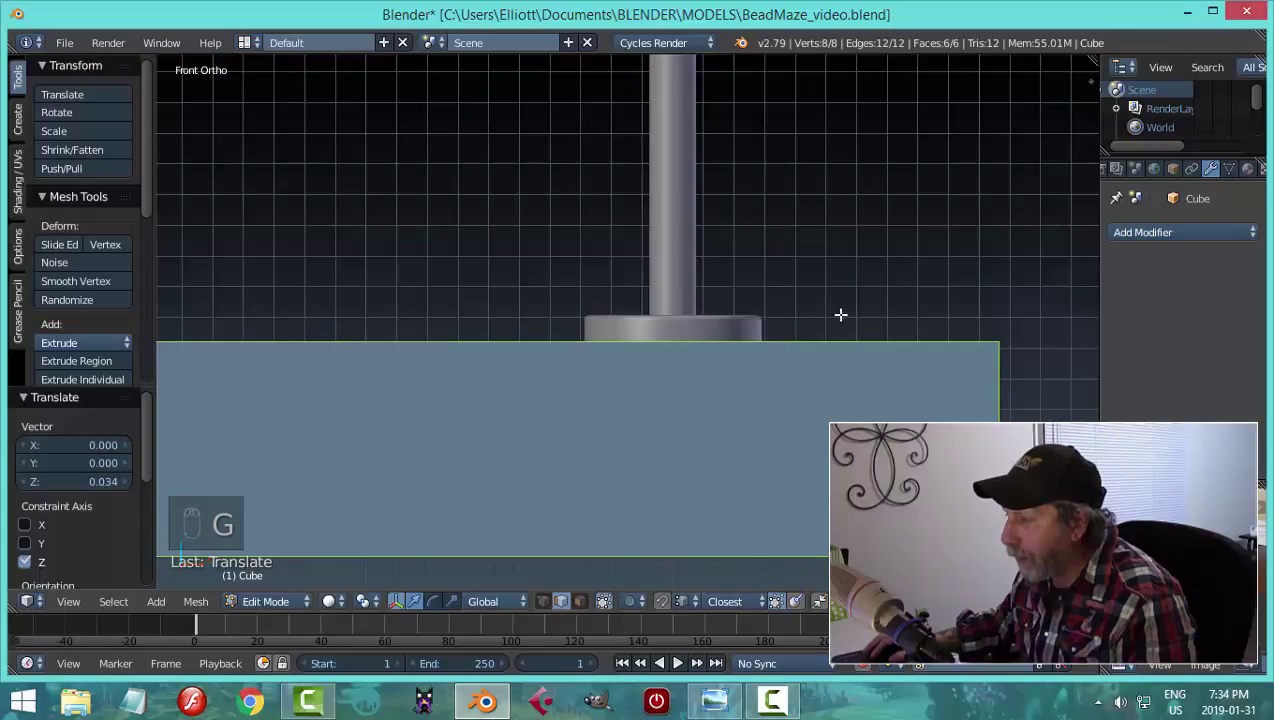
- Widen the whole base board along Y by a factor of about 1.31 and return to Object Mode
{"action": "key", "text": "a"}
{"action": "middle_click_drag", "start_coordinate": [822, 293], "coordinate": [723, 325]}
{"action": "key", "text": "a"}
{"action": "scroll", "coordinate": [758, 338], "scroll_direction": "down", "scroll_amount": 2}
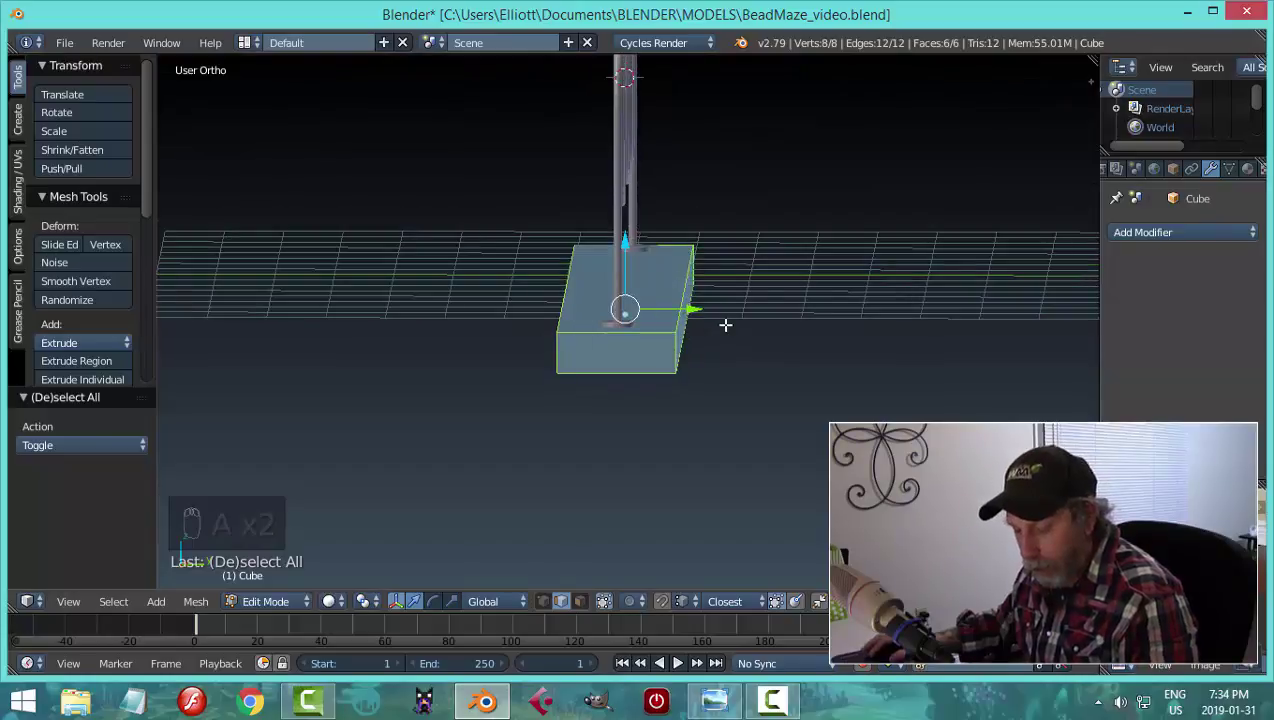
{"action": "key", "text": "s"}
{"action": "key", "text": "y"}
{"action": "left_click", "coordinate": [754, 331]}
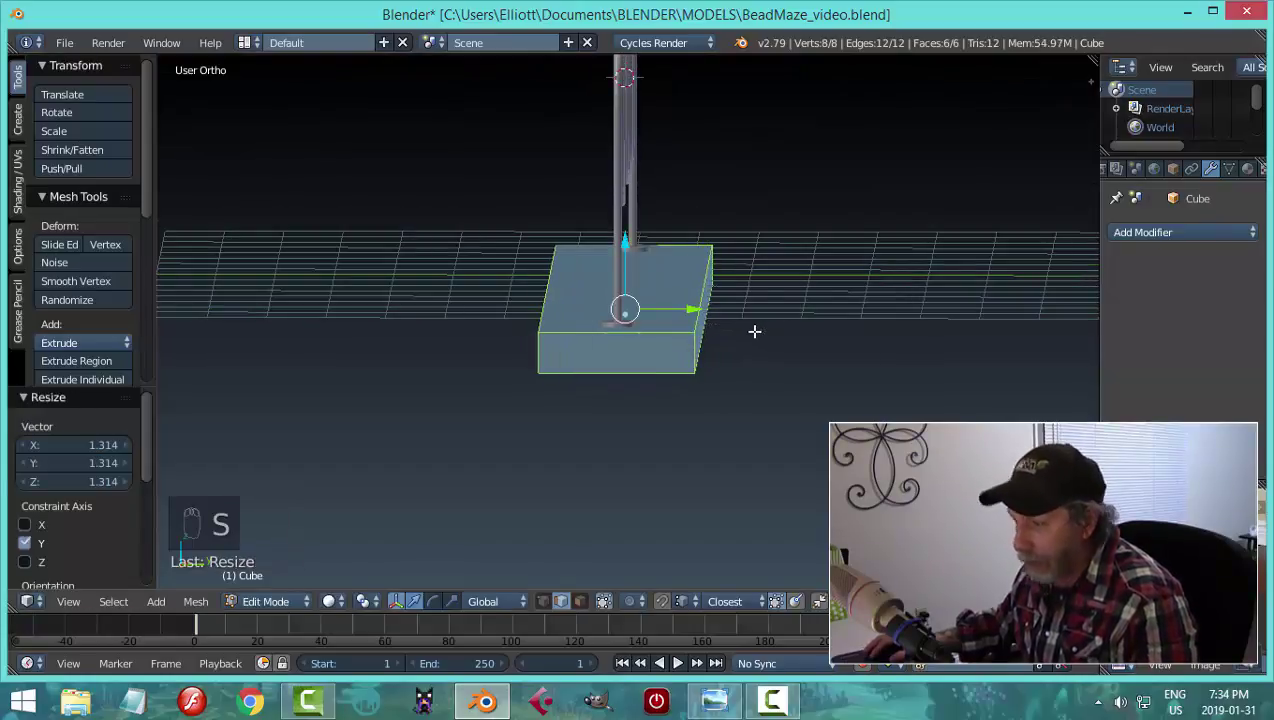
{"action": "key", "text": "a"}
{"action": "key", "text": "Tab"}
{"action": "middle_click_drag", "start_coordinate": [754, 333], "coordinate": [725, 375]}
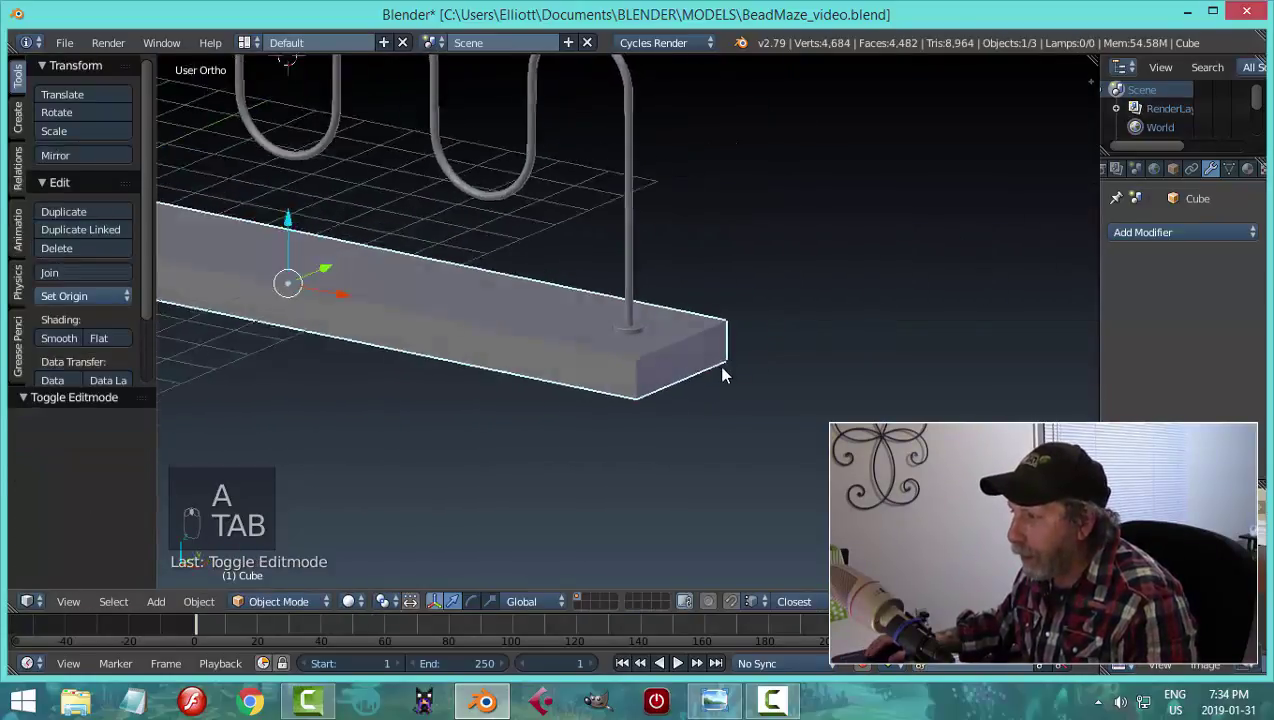
- Select the disc and the wavy wire together and move them along Y by about -0.43 in top view
{"action": "scroll", "coordinate": [690, 355], "scroll_direction": "up", "scroll_amount": 5}
{"action": "right_click", "coordinate": [786, 318]}
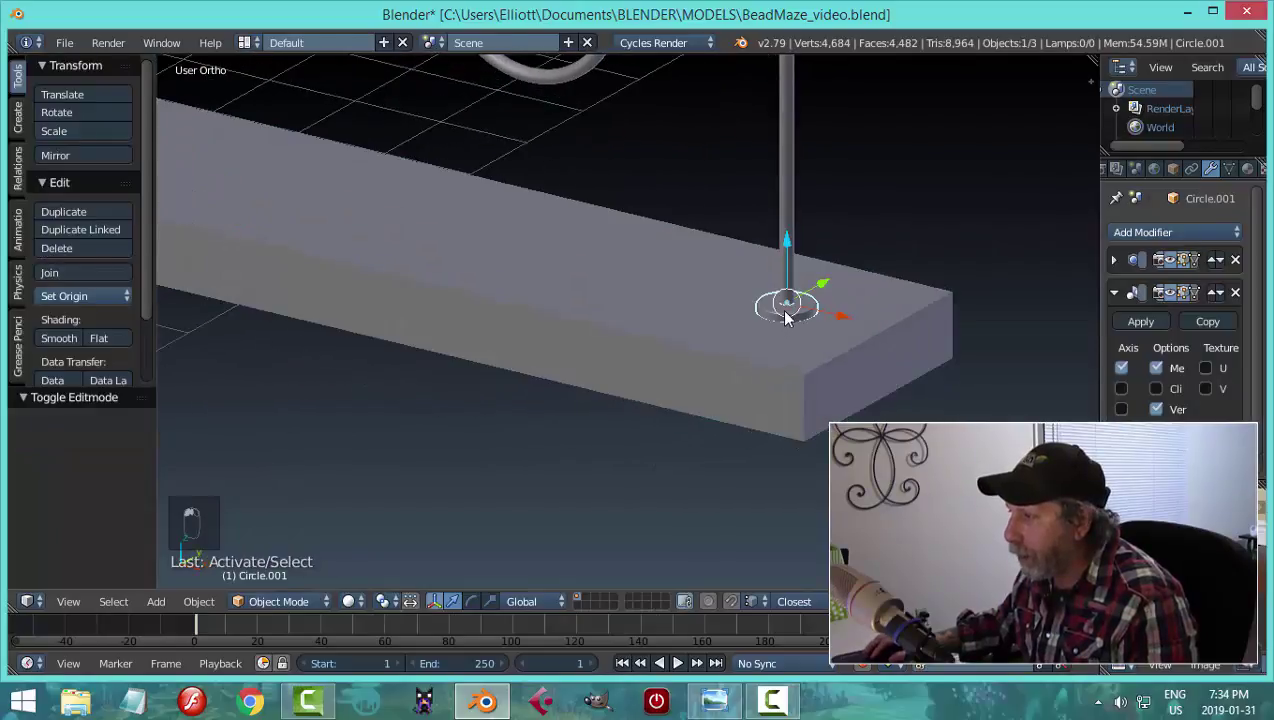
{"action": "right_click", "coordinate": [783, 180], "text": "shift"}
{"action": "scroll", "coordinate": [742, 276], "scroll_direction": "down", "scroll_amount": 5}
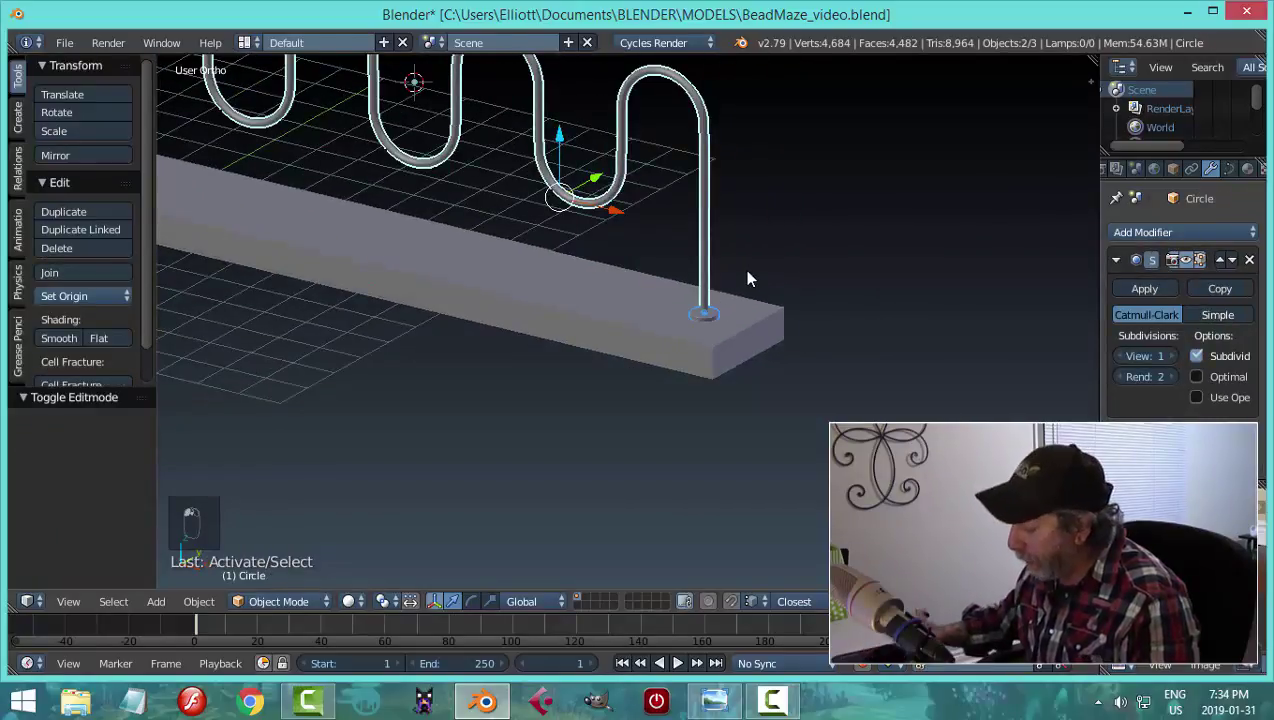
{"action": "key", "text": "KP_7"}
{"action": "scroll", "coordinate": [611, 325], "scroll_direction": "down", "scroll_amount": 3}
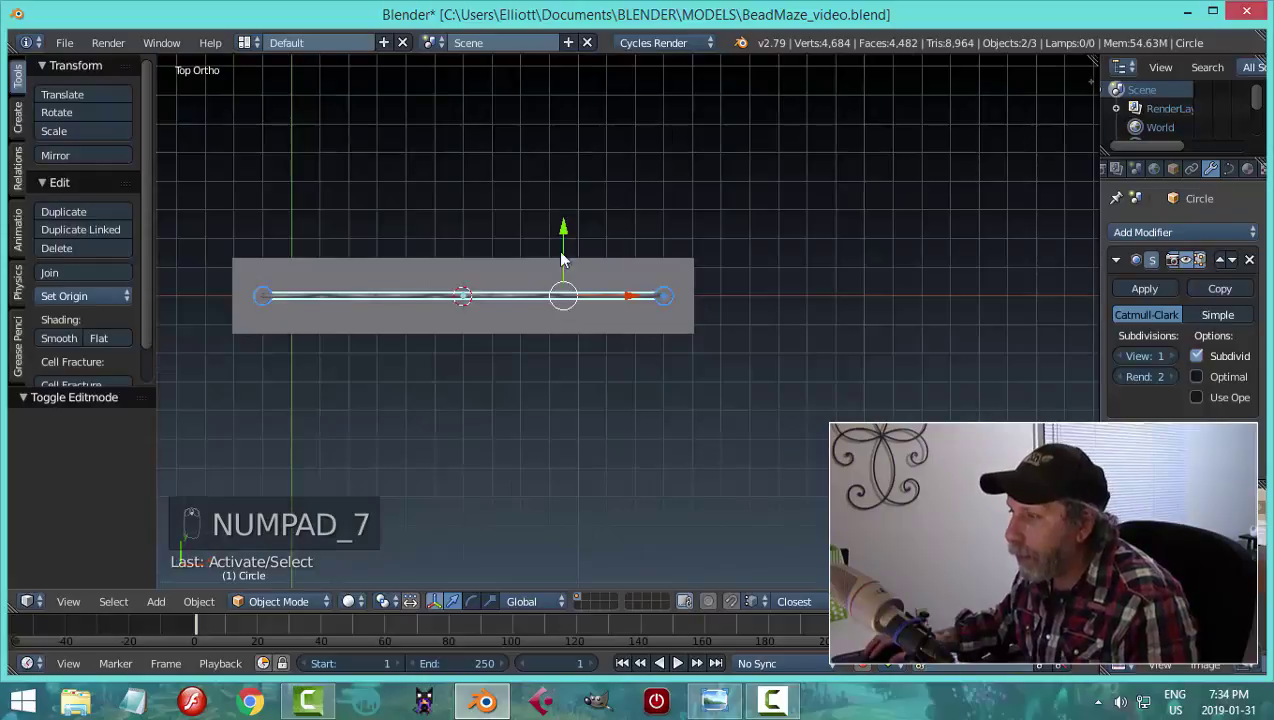
{"action": "scroll", "coordinate": [562, 260], "scroll_direction": "up", "scroll_amount": 2}
{"action": "key", "text": "g"}
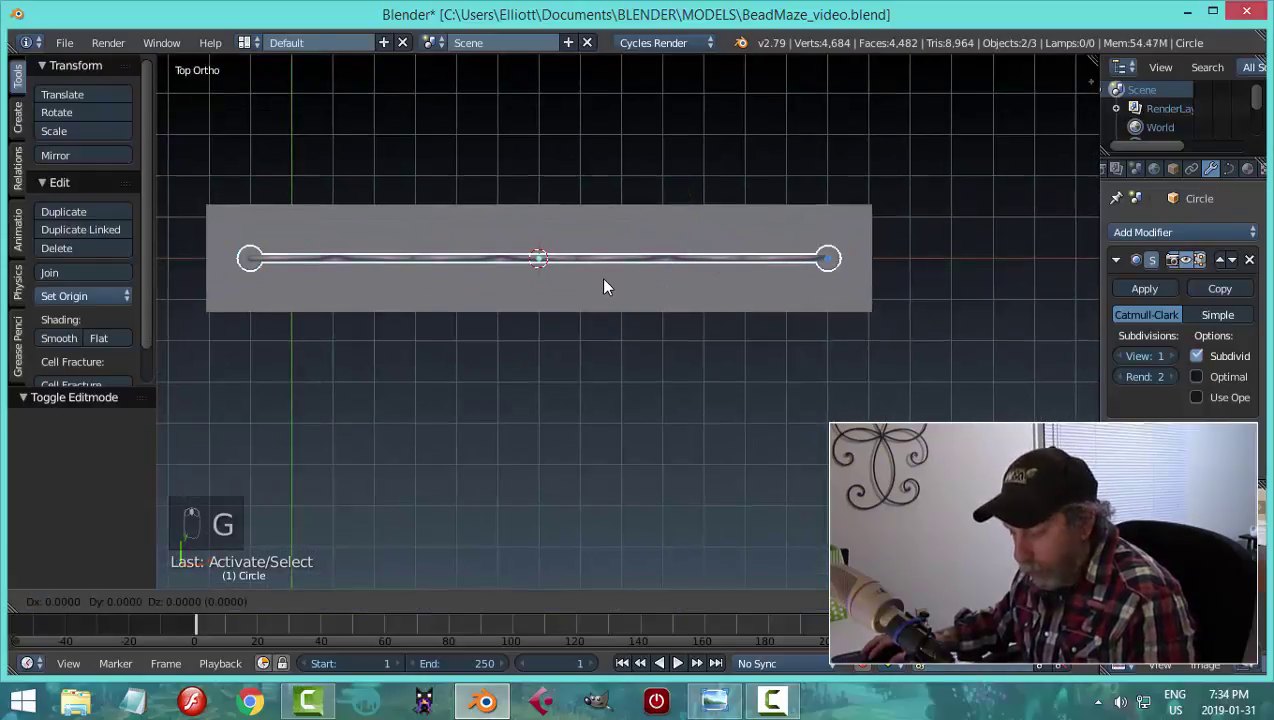
{"action": "key", "text": "y"}
{"action": "left_click", "coordinate": [598, 304]}
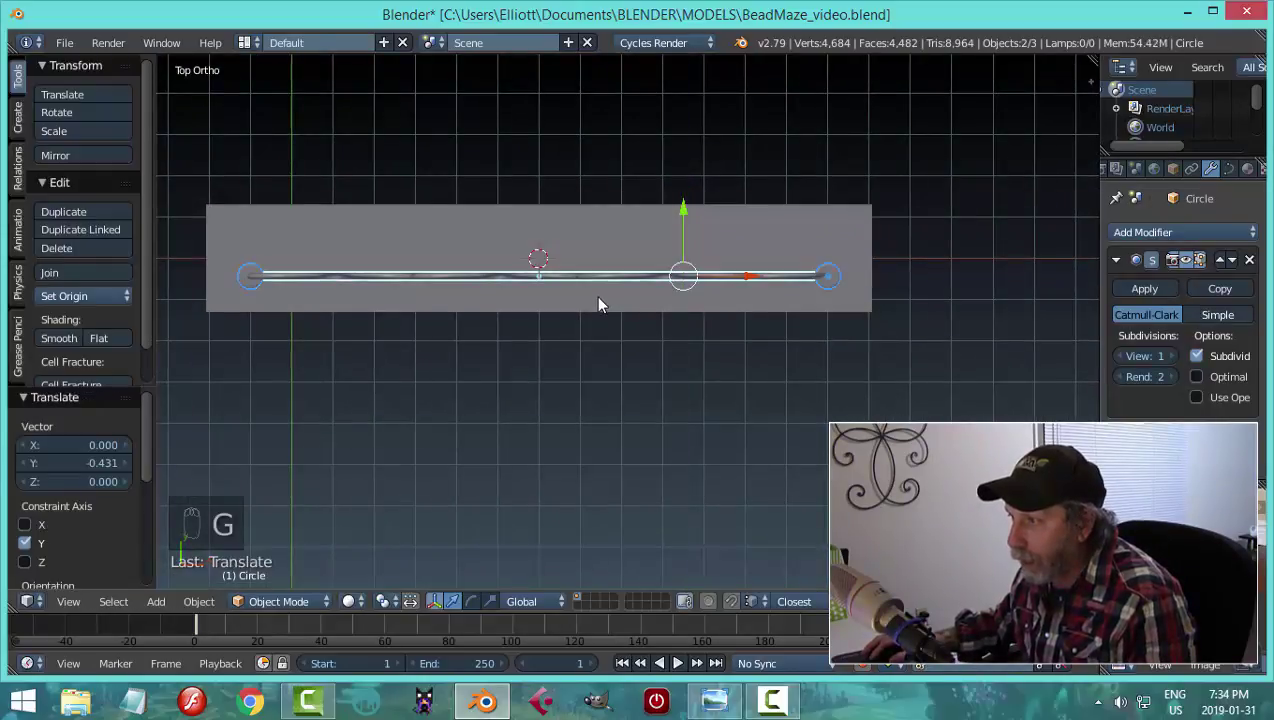
- Duplicate the wire and its discs in place and move the copy along Y by about 1.135
{"action": "key", "text": "shift+d"}
{"action": "right_click", "coordinate": [598, 304]}
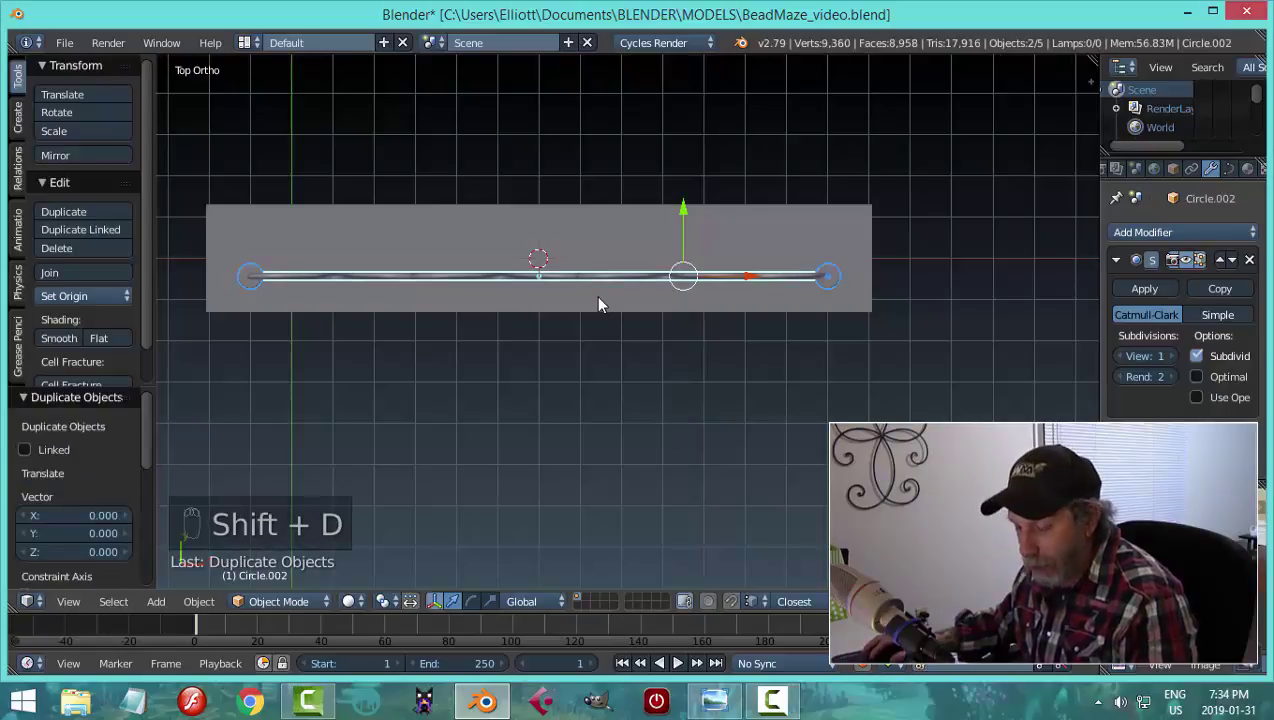
{"action": "key", "text": "g"}
{"action": "key", "text": "y"}
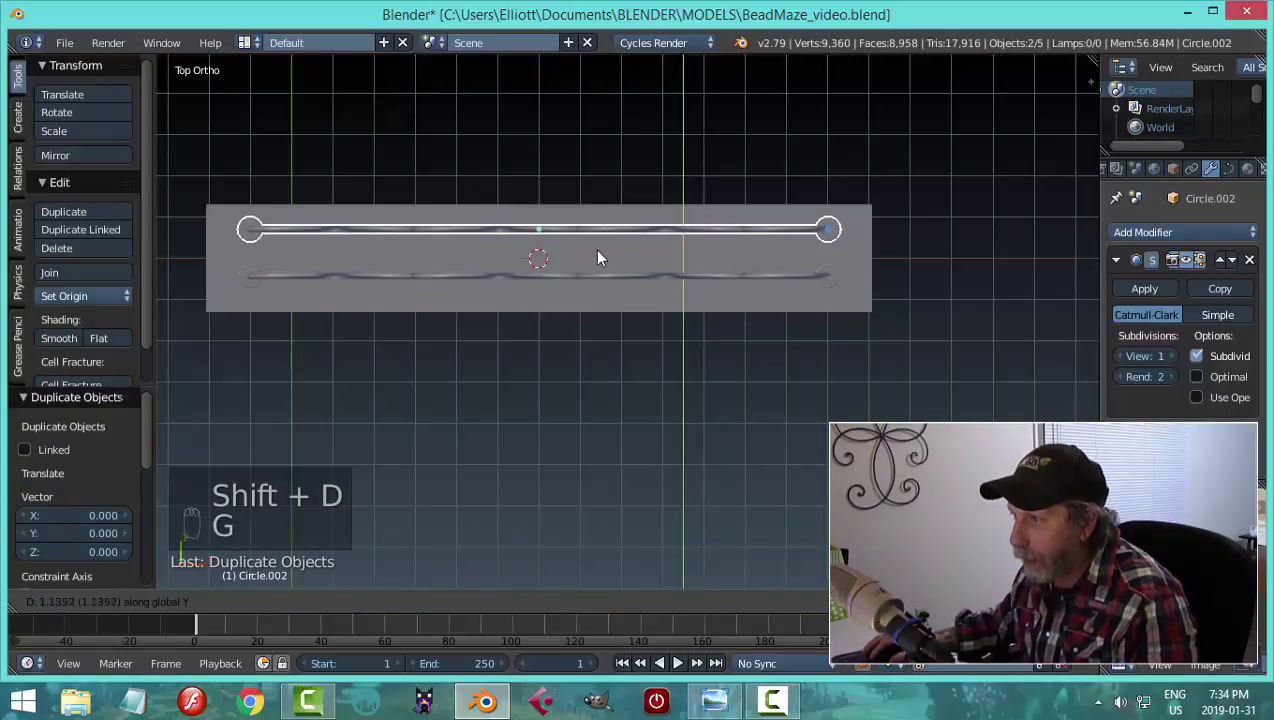
{"action": "left_click", "coordinate": [597, 257]}
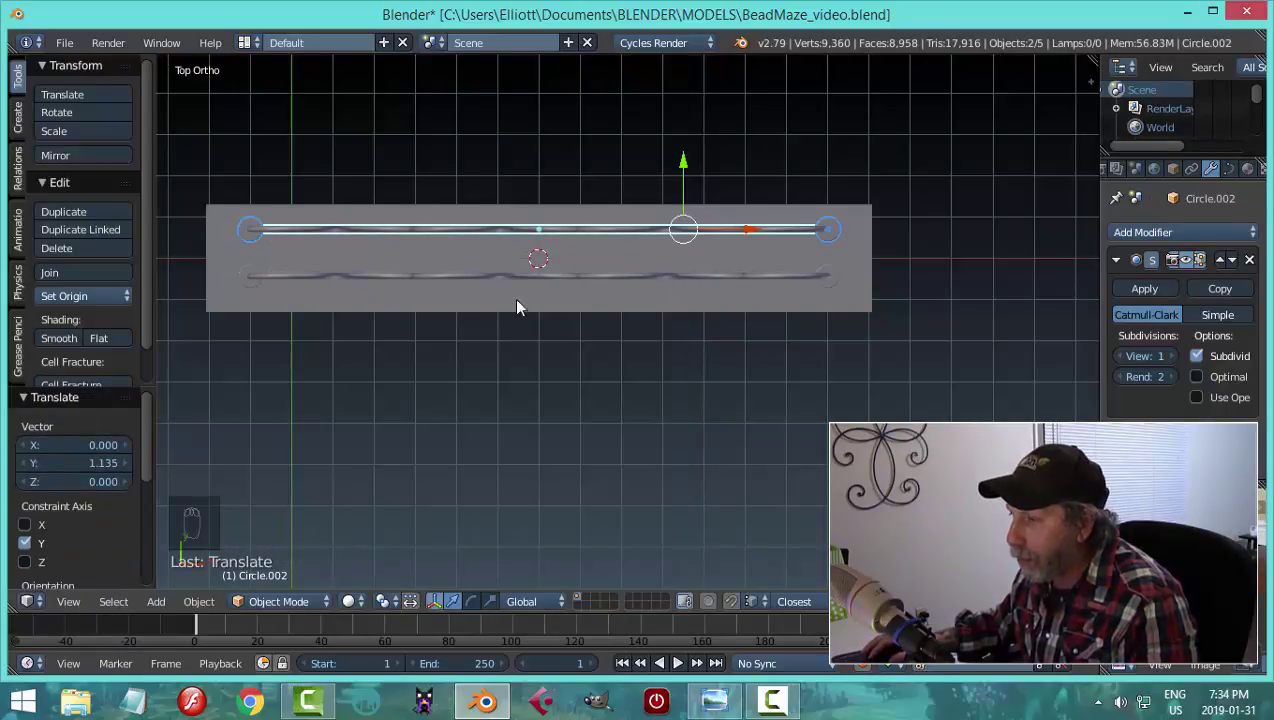
- Select the front wire together with its discs and move them slightly along Y in top view
{"action": "mouse_move", "coordinate": [316, 304]}
{"action": "middle_mouse_down"}
{"action": "mouse_move", "coordinate": [321, 318]}
{"action": "mouse_move", "coordinate": [549, 336]}
{"action": "mouse_move", "coordinate": [549, 306]}
{"action": "middle_mouse_up"}
{"action": "right_click", "coordinate": [294, 259]}
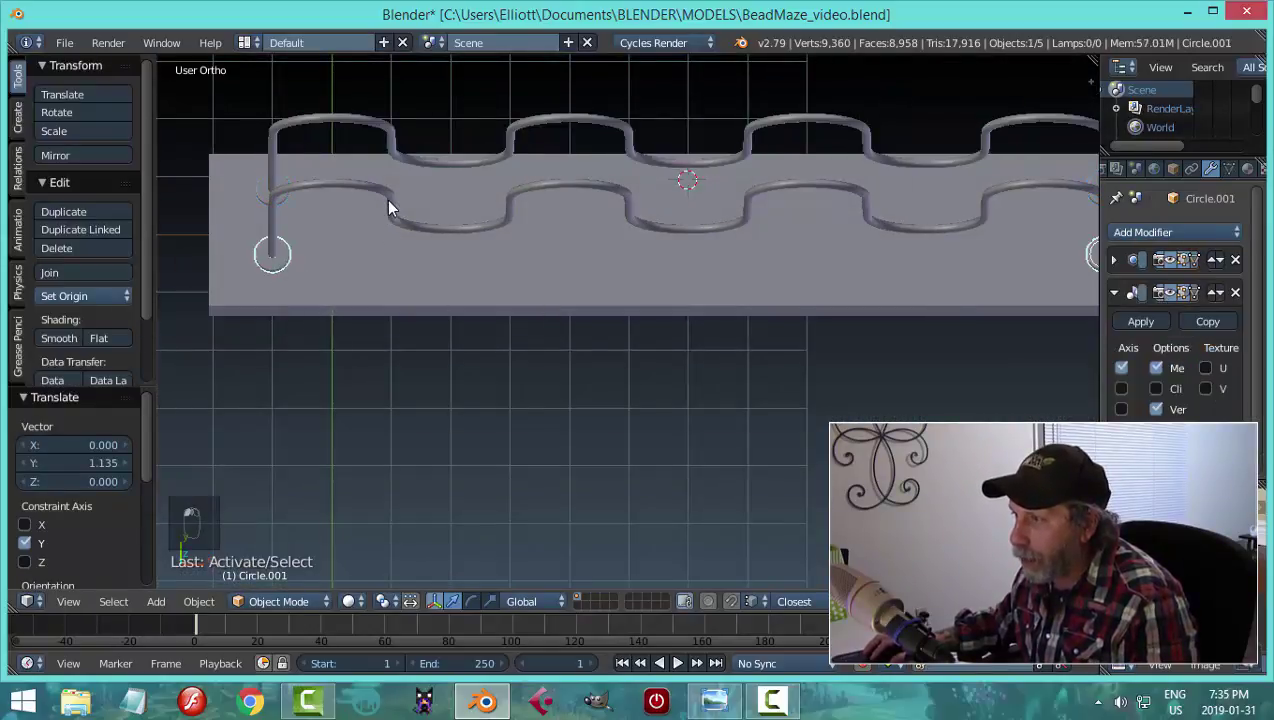
{"action": "right_click", "coordinate": [562, 214], "text": "shift"}
{"action": "key", "text": "KP_7"}
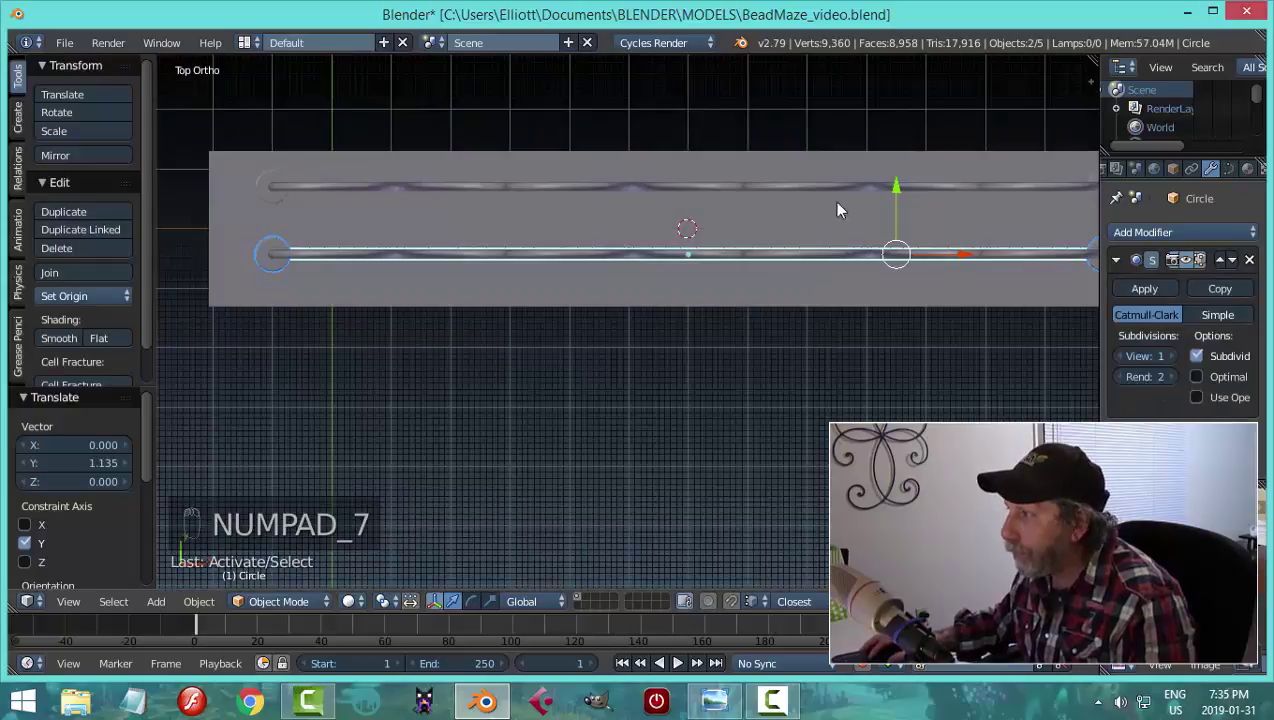
{"action": "left_click_drag", "start_coordinate": [896, 186], "coordinate": [896, 191]}
{"action": "key", "text": "a"}
- Select the base board and enter Edit Mode on its mesh
{"action": "middle_click_drag", "start_coordinate": [768, 285], "coordinate": [589, 279]}
{"action": "right_click", "coordinate": [589, 279]}
{"action": "middle_click_drag", "start_coordinate": [849, 313], "coordinate": [700, 325]}
{"action": "scroll", "coordinate": [818, 337], "scroll_direction": "up", "scroll_amount": 3}
{"action": "key", "text": "Tab"}
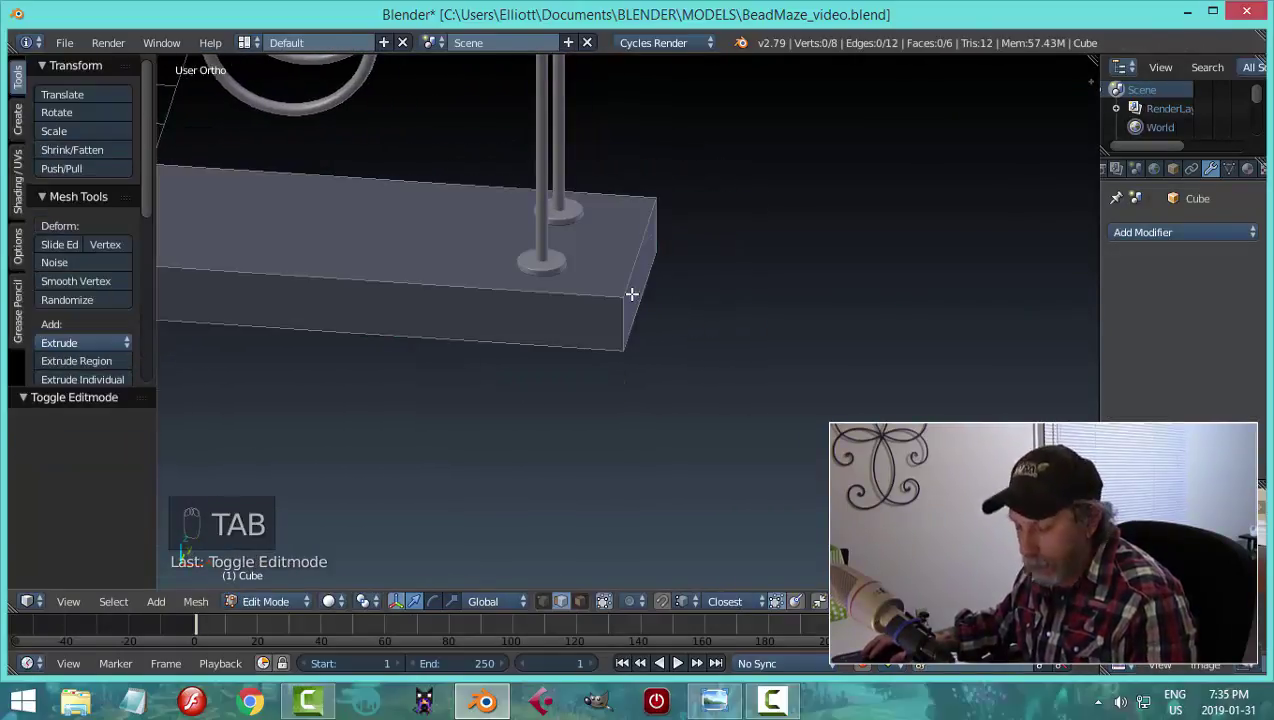
{"action": "right_click", "coordinate": [605, 291], "text": "alt"}
{"action": "key", "text": "a"}
{"action": "key", "text": "a"}
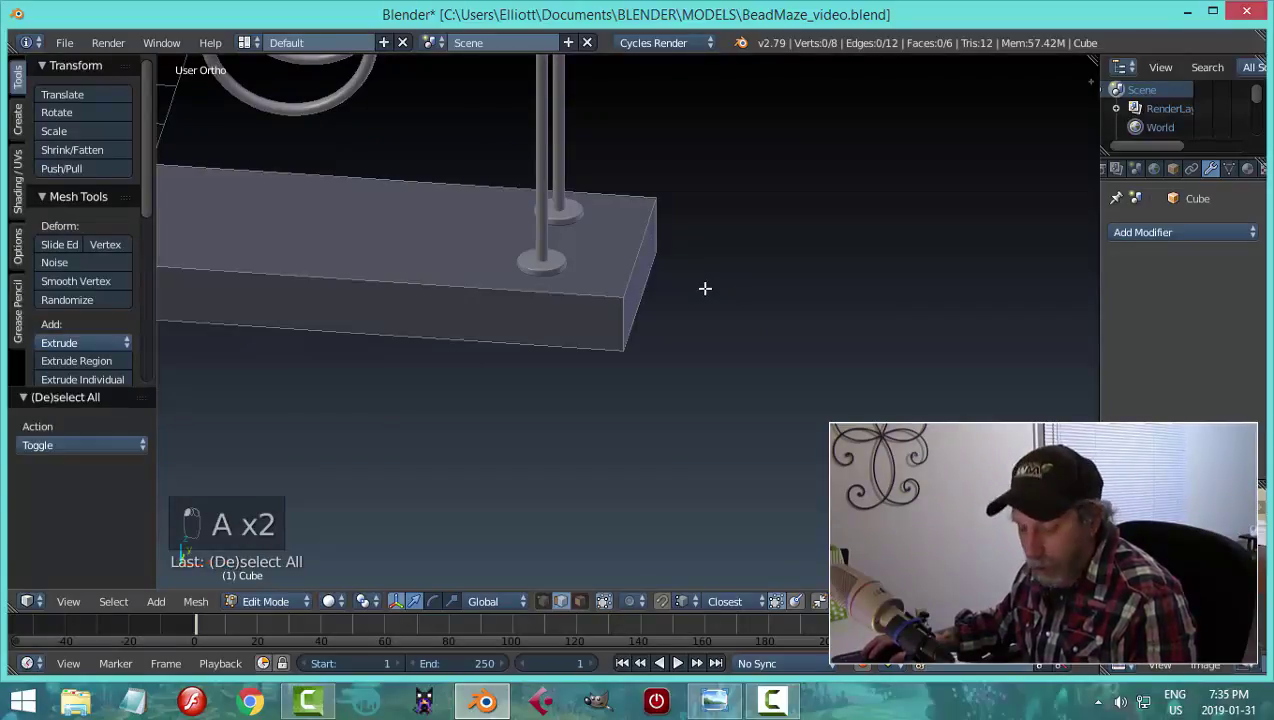
- Select the board's top face in face select mode, bevel its edges by about 0.135 and return to Object Mode
{"action": "key", "text": "ctrl+Tab"}
{"action": "left_click", "coordinate": [666, 309]}
{"action": "middle_click_drag", "start_coordinate": [773, 305], "coordinate": [762, 305]}
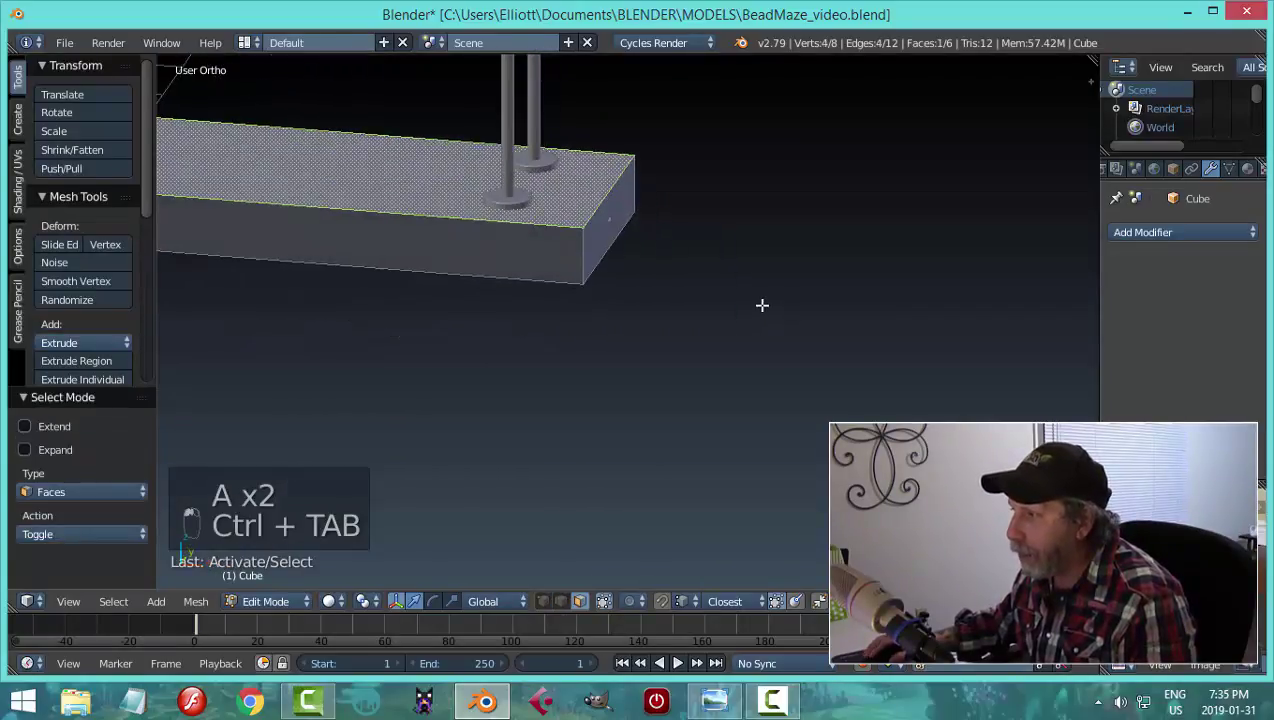
{"action": "key", "text": "ctrl+b"}
{"action": "key", "text": "ctrl+b"}
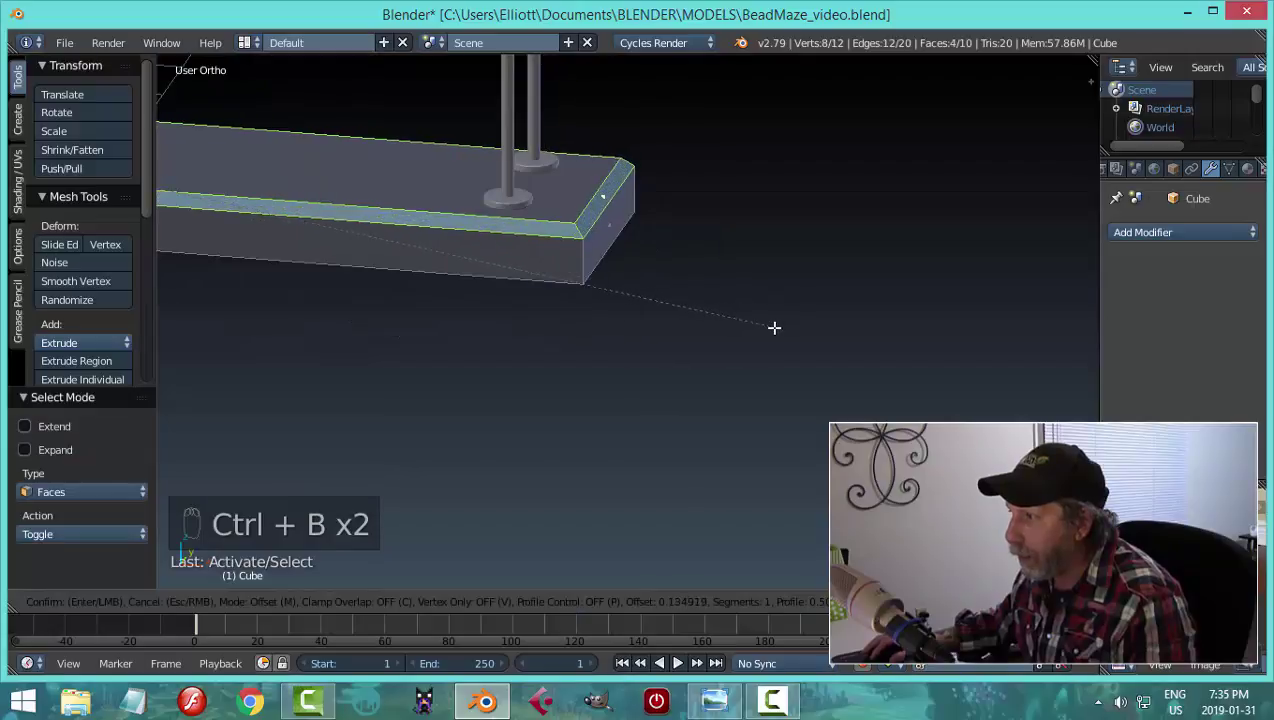
{"action": "left_click", "coordinate": [775, 330]}
{"action": "middle_click_drag", "start_coordinate": [737, 293], "coordinate": [640, 300]}
{"action": "key", "text": "a"}
{"action": "key", "text": "Tab"}
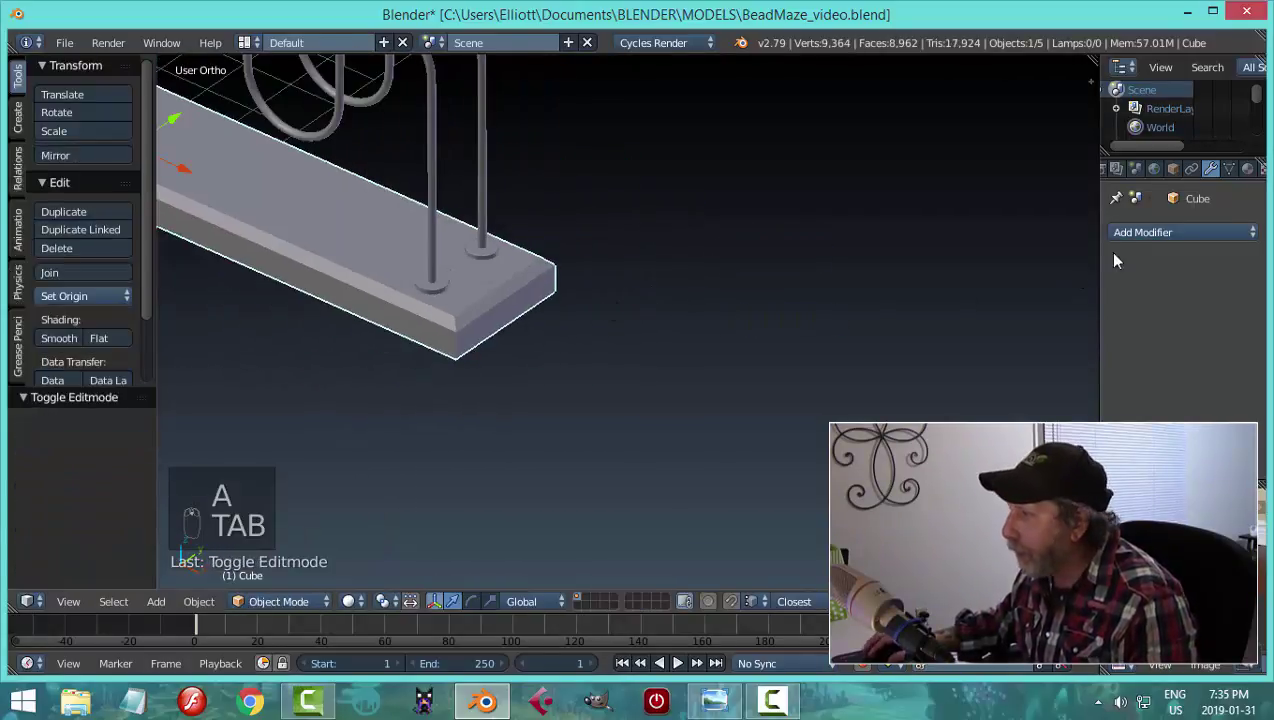
- Add a Bevel modifier to the board with 4 segments and a width of 0.048, and shade the board smooth
{"action": "left_click", "coordinate": [1142, 232]}
{"action": "left_click", "coordinate": [880, 296]}
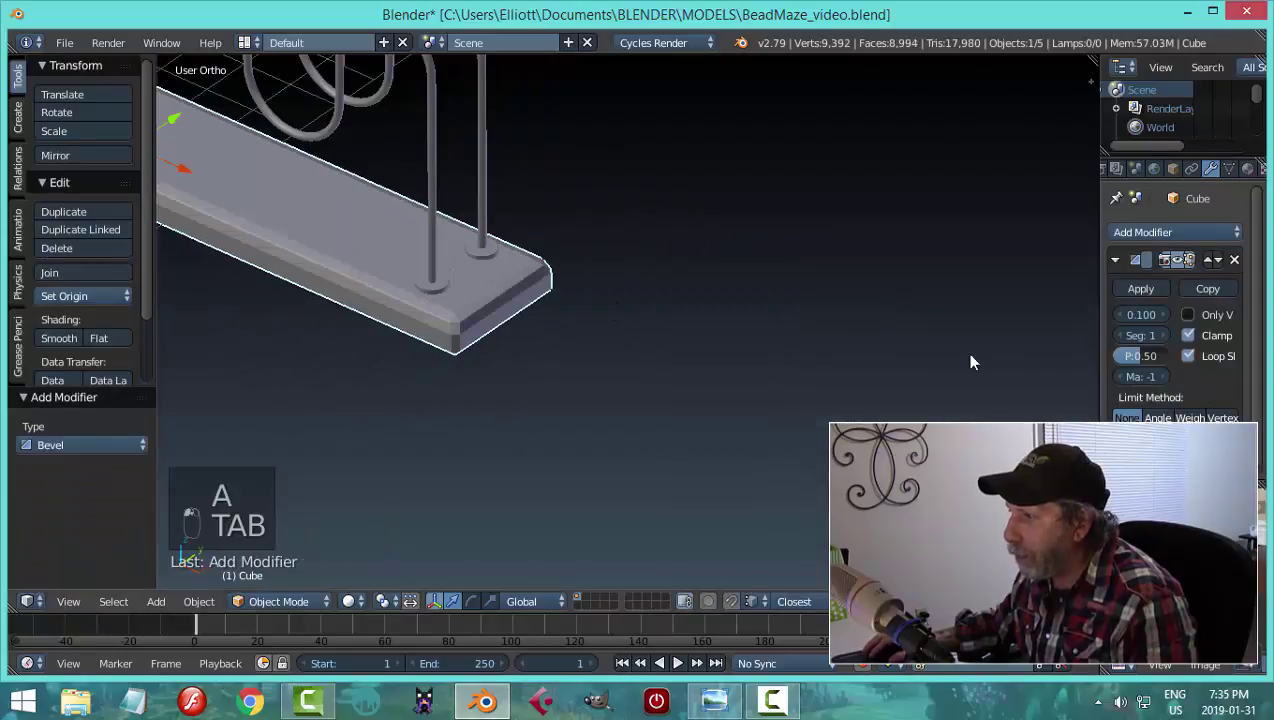
{"action": "left_click", "coordinate": [1163, 337]}
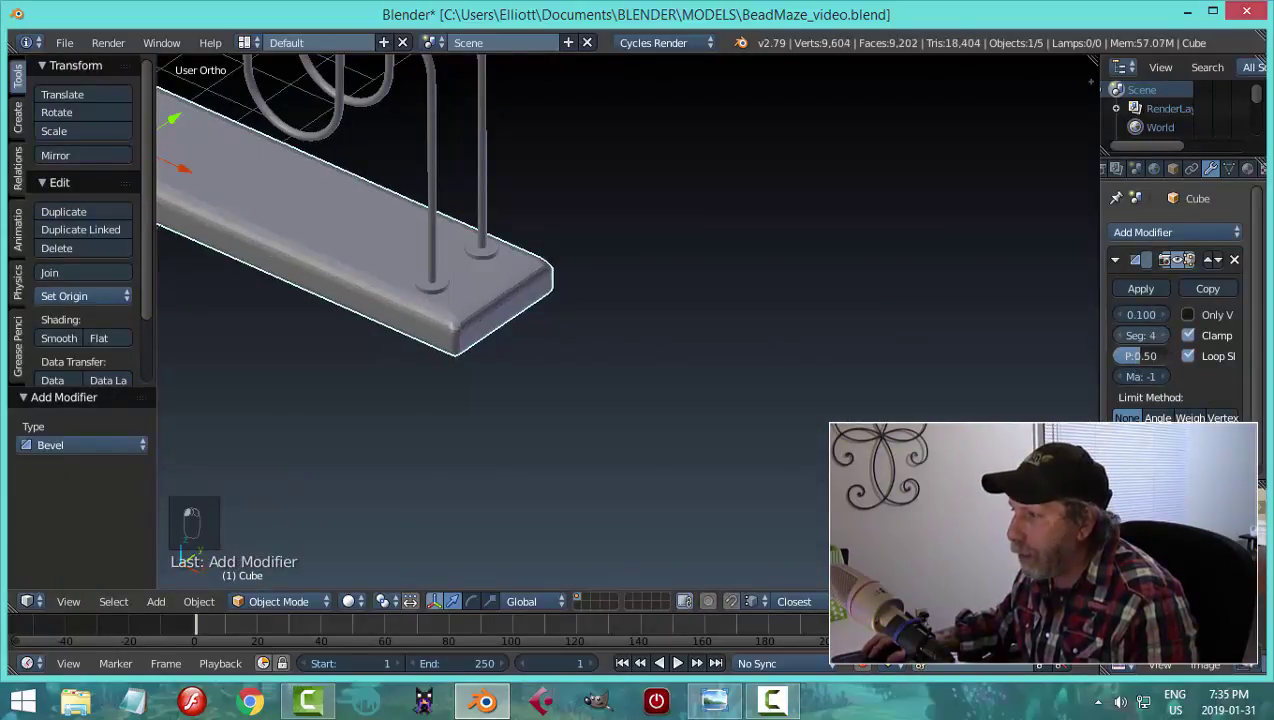
{"action": "left_click_drag", "start_coordinate": [1155, 318], "coordinate": [1141, 318]}
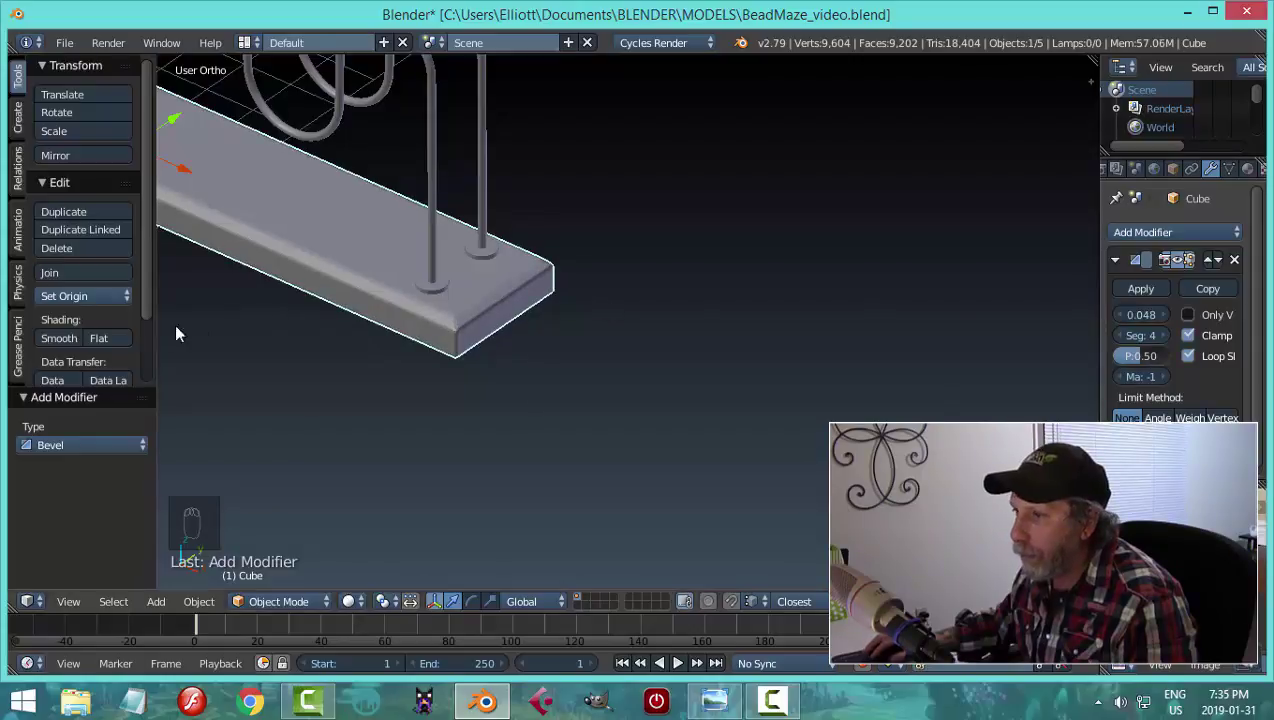
{"action": "left_click", "coordinate": [59, 338]}
{"action": "key", "text": "a"}
- Delete the underside face of the base board in Edit Mode and return to Object Mode
{"action": "middle_click_drag", "start_coordinate": [641, 368], "coordinate": [627, 202]}
{"action": "right_click", "coordinate": [627, 200]}
{"action": "key", "text": "Tab"}
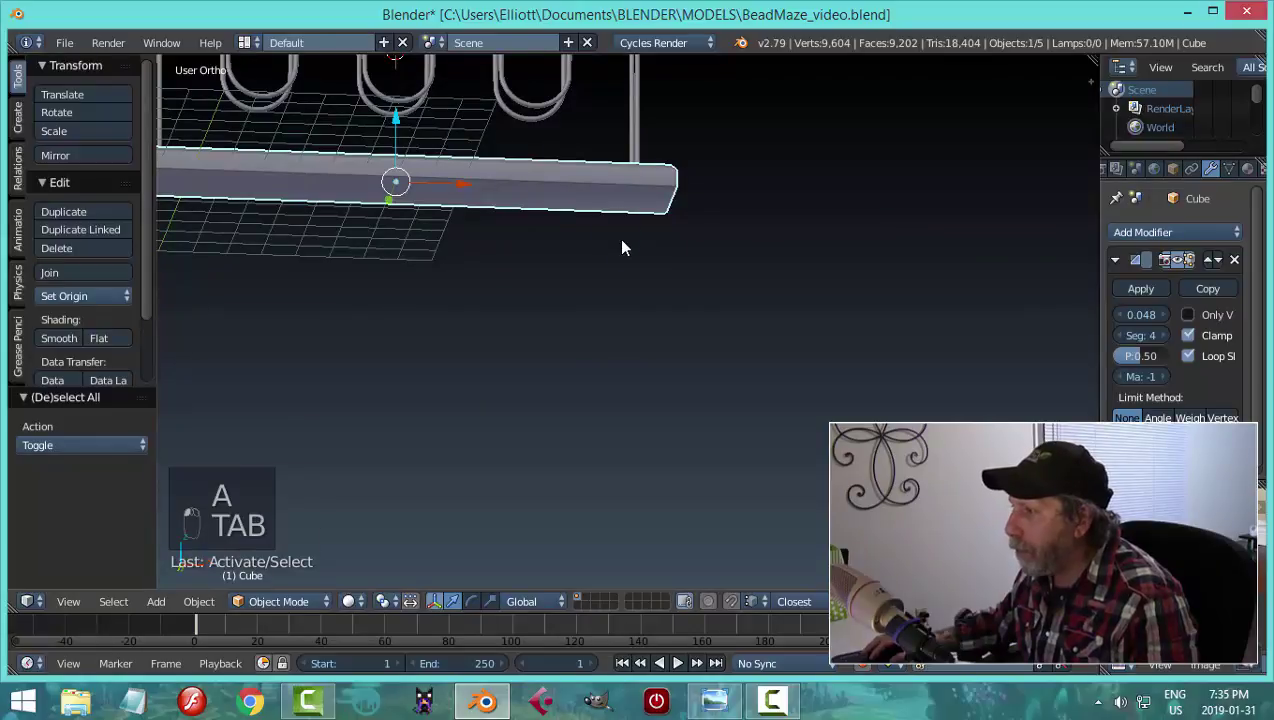
{"action": "key", "text": "Tab"}
{"action": "right_click", "coordinate": [586, 118]}
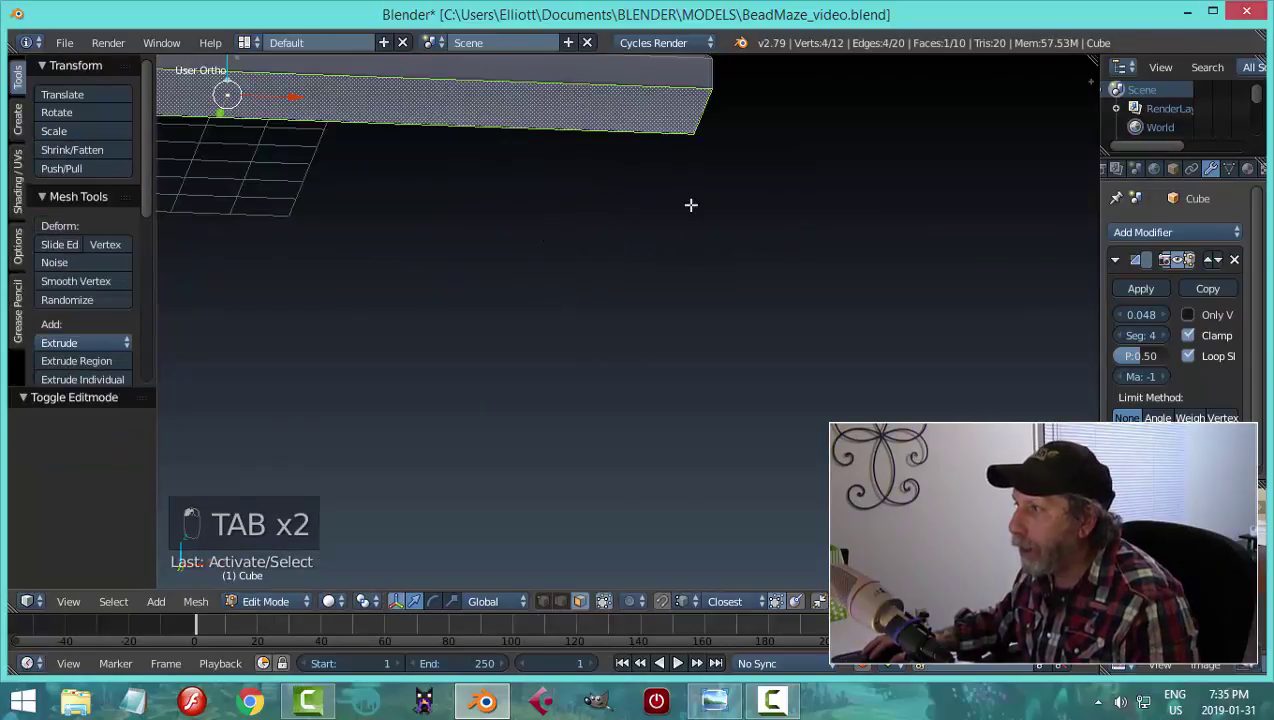
{"action": "key", "text": "x"}
{"action": "left_click", "coordinate": [704, 241]}
{"action": "key", "text": "Tab"}
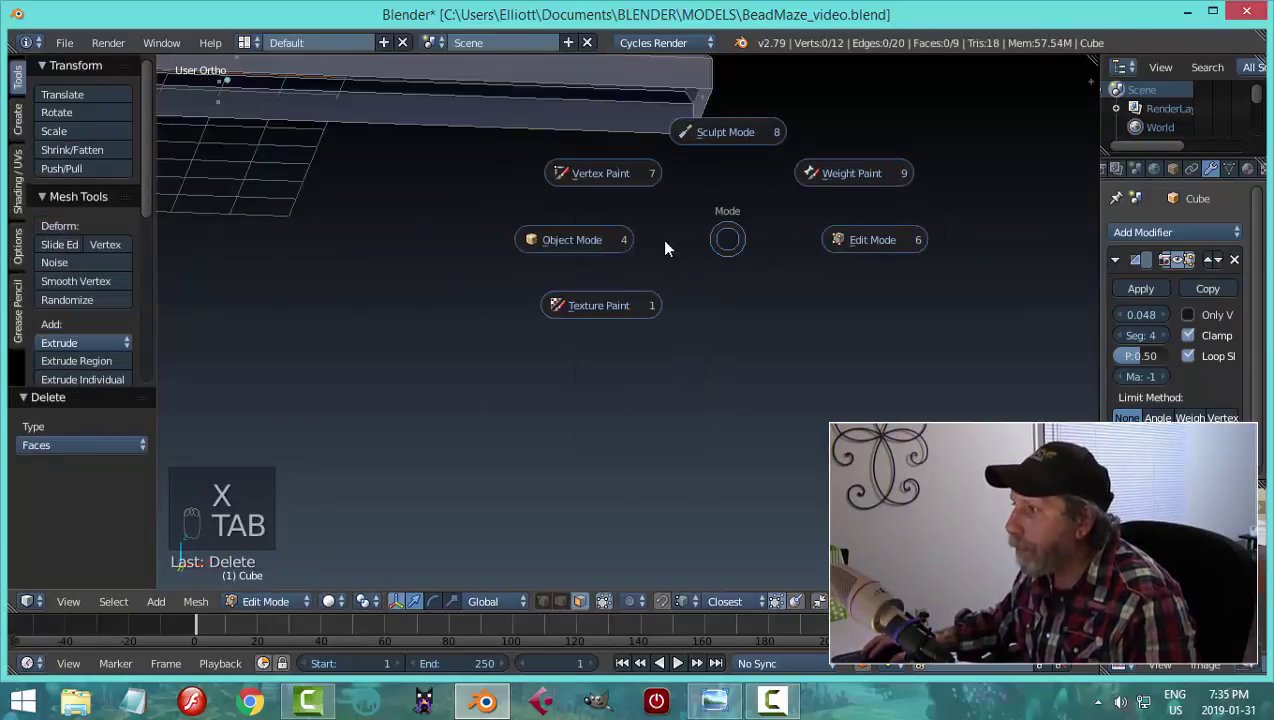
- Deselect everything and save the Blender file
{"action": "middle_click_drag", "start_coordinate": [773, 171], "coordinate": [712, 292], "text": "shift"}
{"action": "key", "text": "a"}
{"action": "key", "text": "a"}
{"action": "scroll", "coordinate": [768, 255], "scroll_direction": "down", "scroll_amount": 4}
{"action": "scroll", "coordinate": [697, 336], "scroll_direction": "up", "scroll_amount": 4}
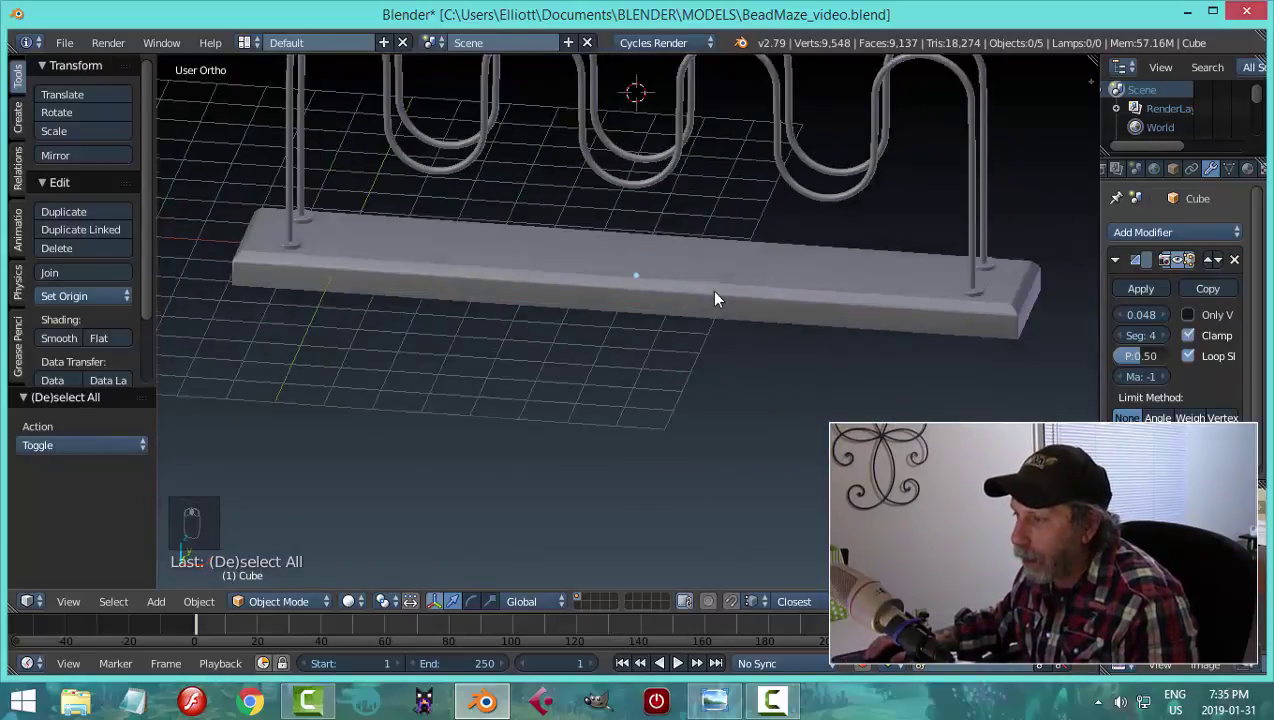
{"action": "key", "text": "ctrl+s"}
- Turn off the grid floor in the viewport's display settings
{"action": "key", "text": "n"}
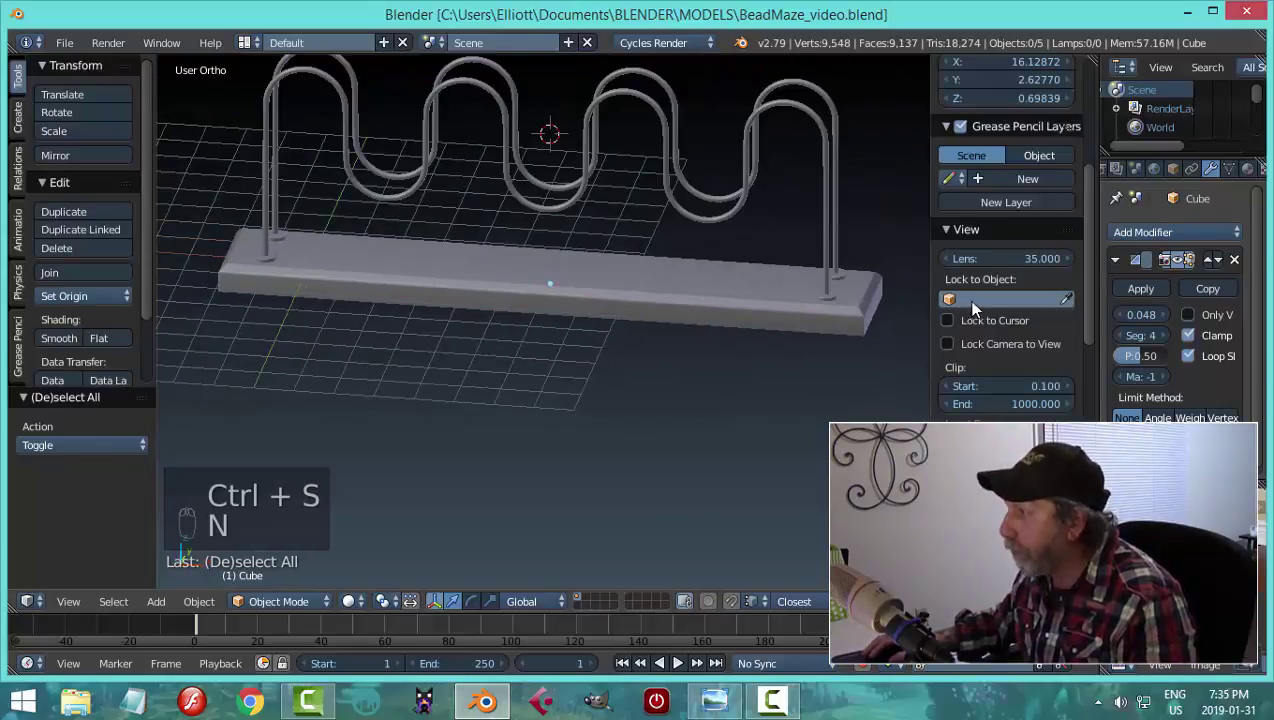
{"action": "scroll", "coordinate": [965, 325], "scroll_direction": "down", "scroll_amount": 8}
{"action": "left_click", "coordinate": [945, 249]}
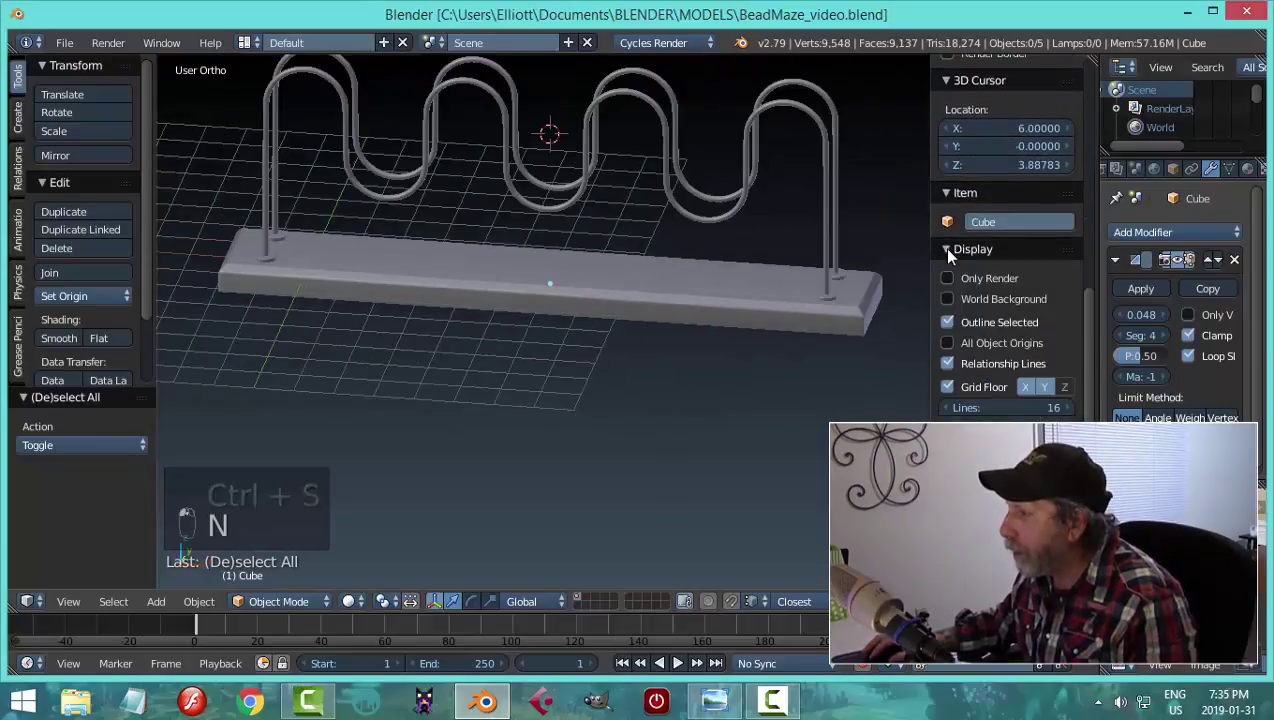
{"action": "left_click", "coordinate": [968, 387]}
{"action": "key", "text": "n"}
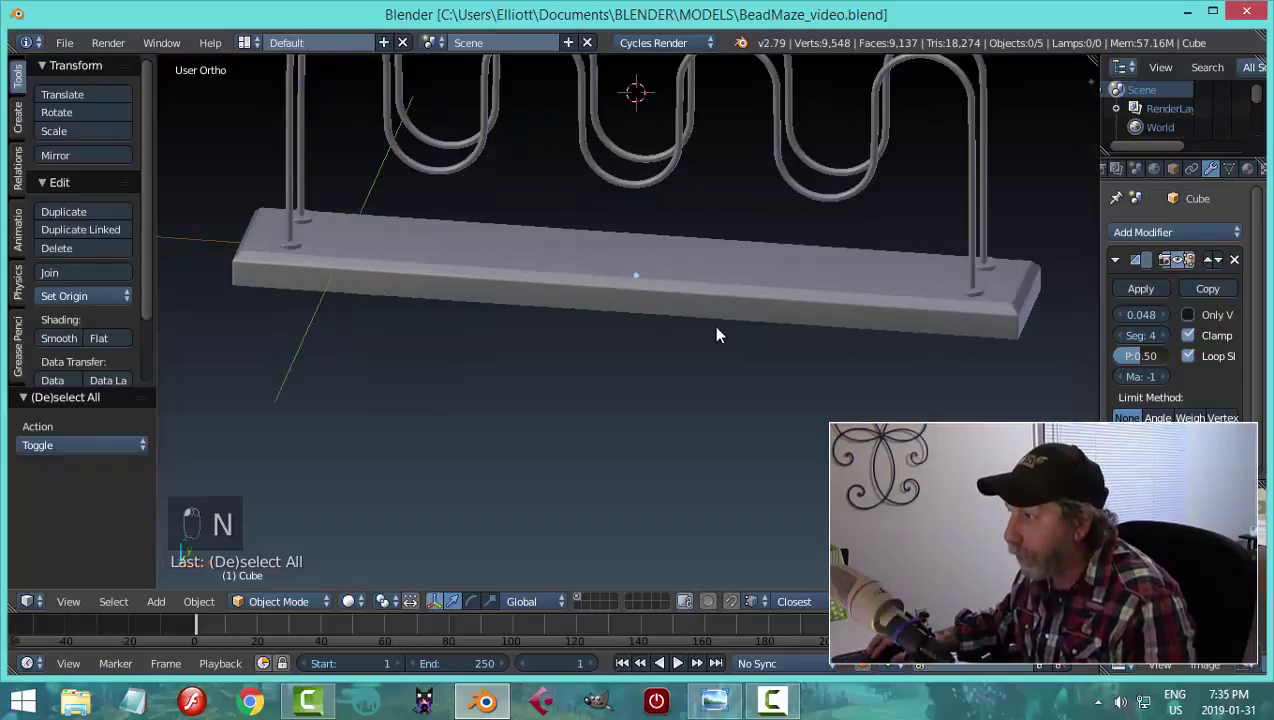
- Select all objects and move them in front view by about -6.003 along X and 0.471 along Z
{"action": "scroll", "coordinate": [700, 330], "scroll_direction": "down", "scroll_amount": 3}
{"action": "middle_click_drag", "start_coordinate": [677, 327], "coordinate": [593, 313]}
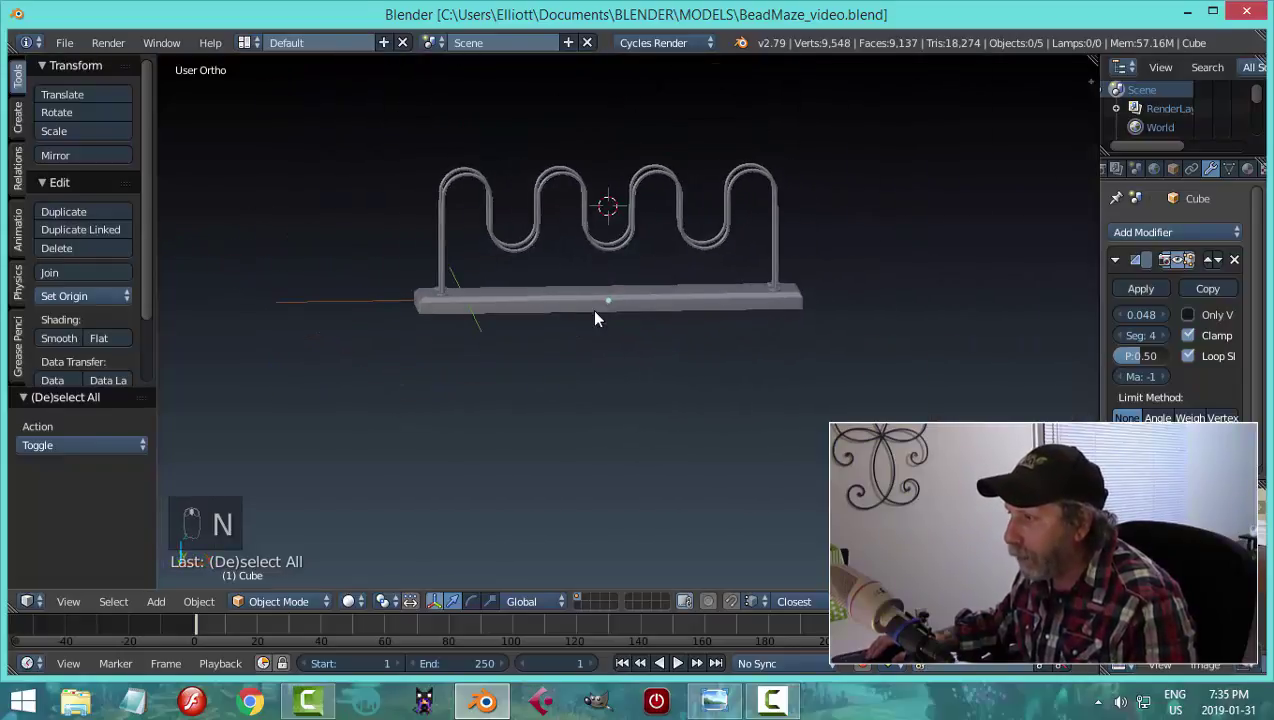
{"action": "key", "text": "a"}
{"action": "key", "text": "KP_1"}
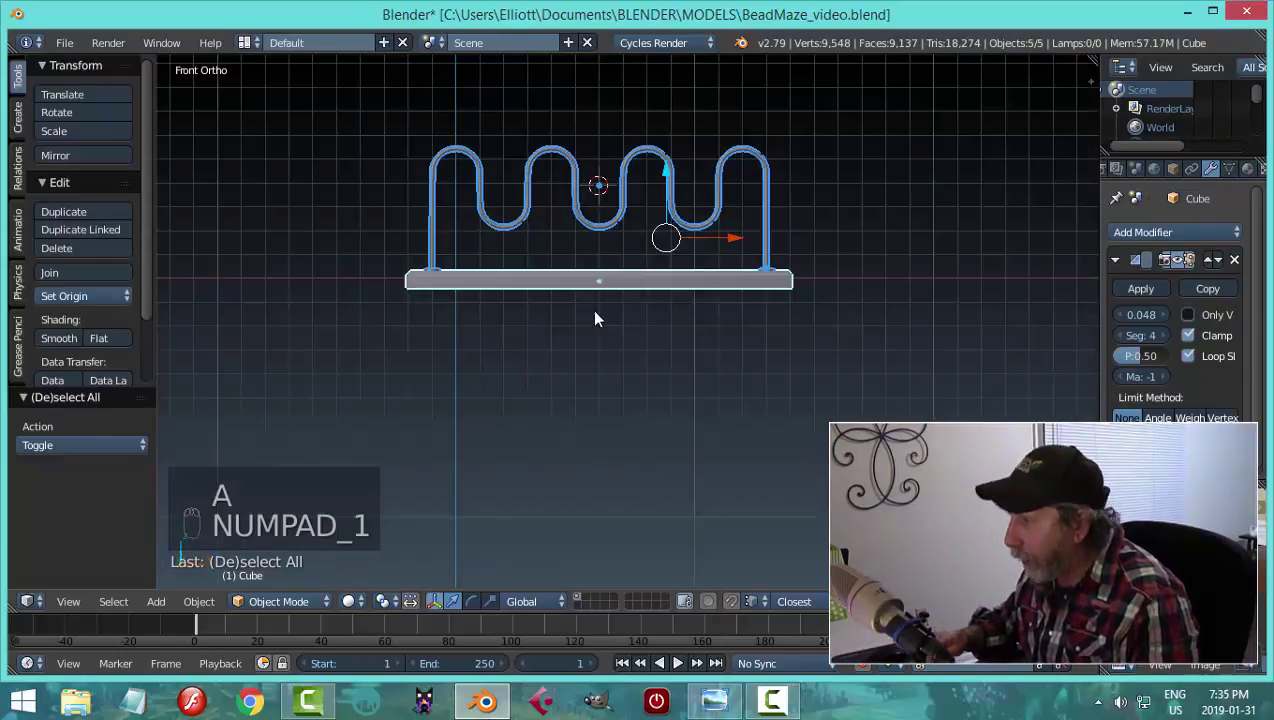
{"action": "left_click_drag", "start_coordinate": [728, 243], "coordinate": [584, 254]}
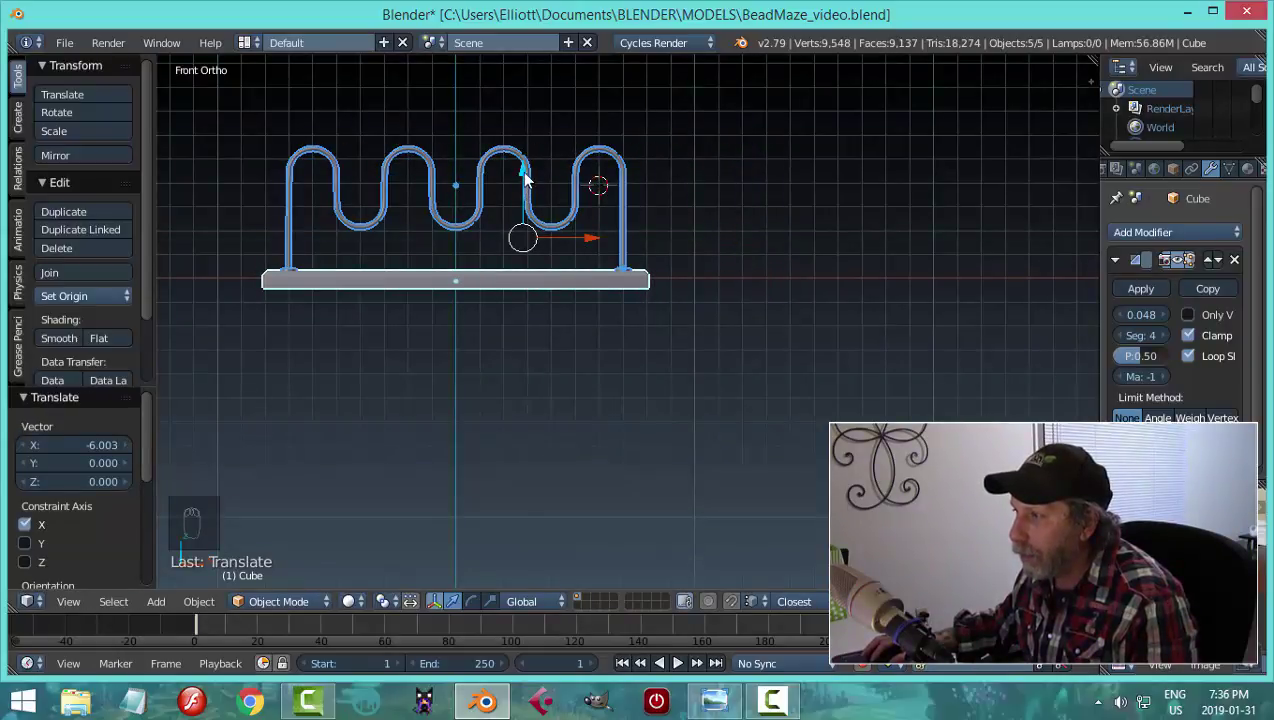
{"action": "left_click_drag", "start_coordinate": [524, 178], "coordinate": [527, 168]}
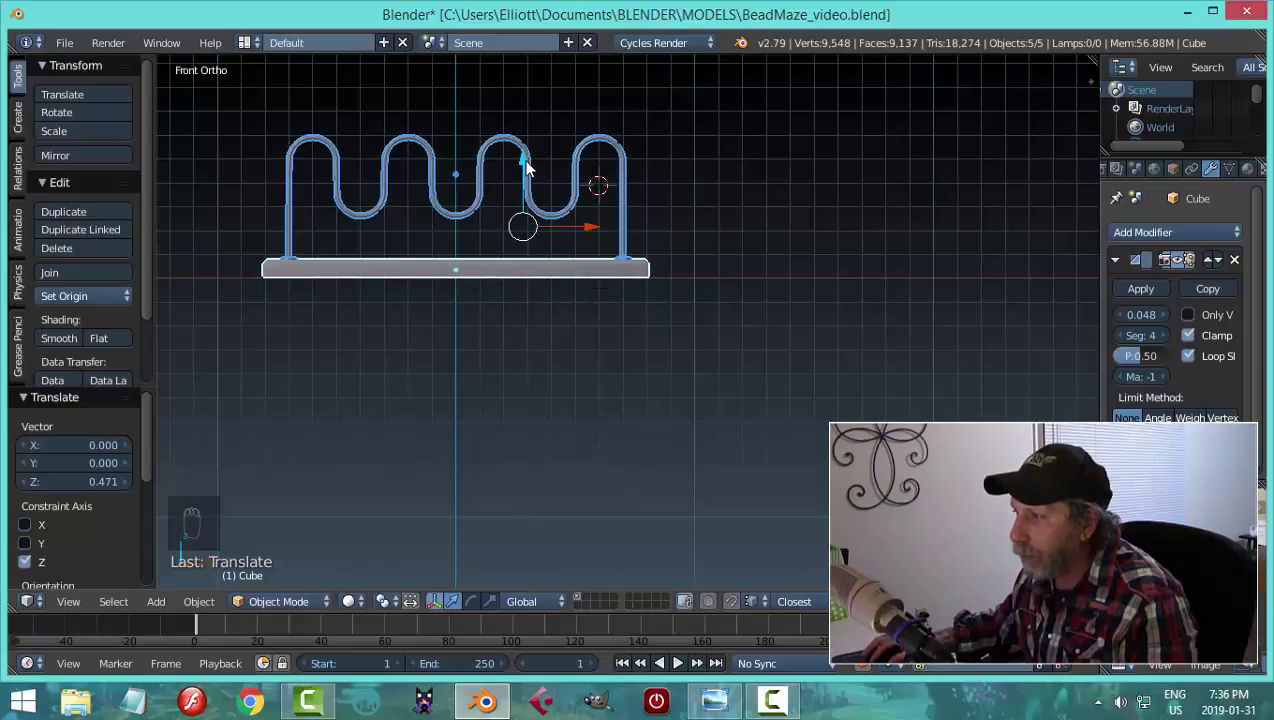
{"action": "key", "text": "a"}
- Apply the Mirror modifier on the front and rear disc objects
{"action": "middle_click_drag", "start_coordinate": [566, 242], "coordinate": [624, 278]}
{"action": "right_click", "coordinate": [400, 287]}
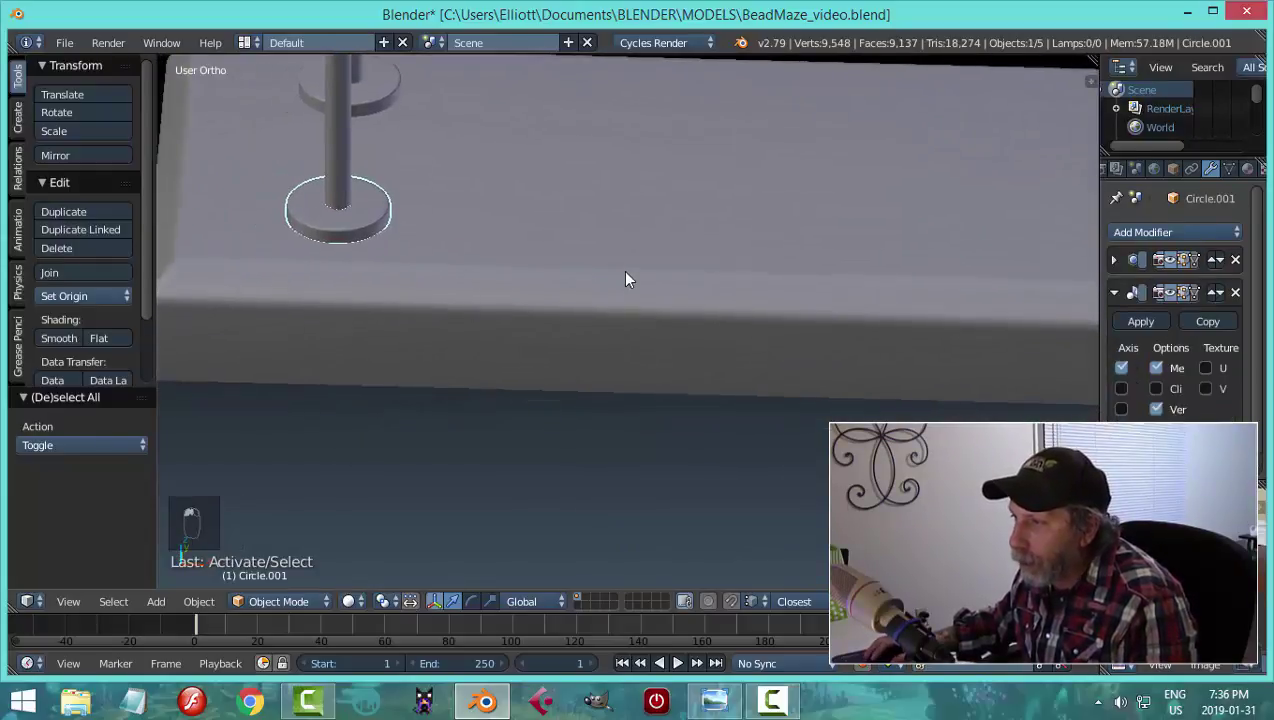
{"action": "left_click", "coordinate": [1138, 322]}
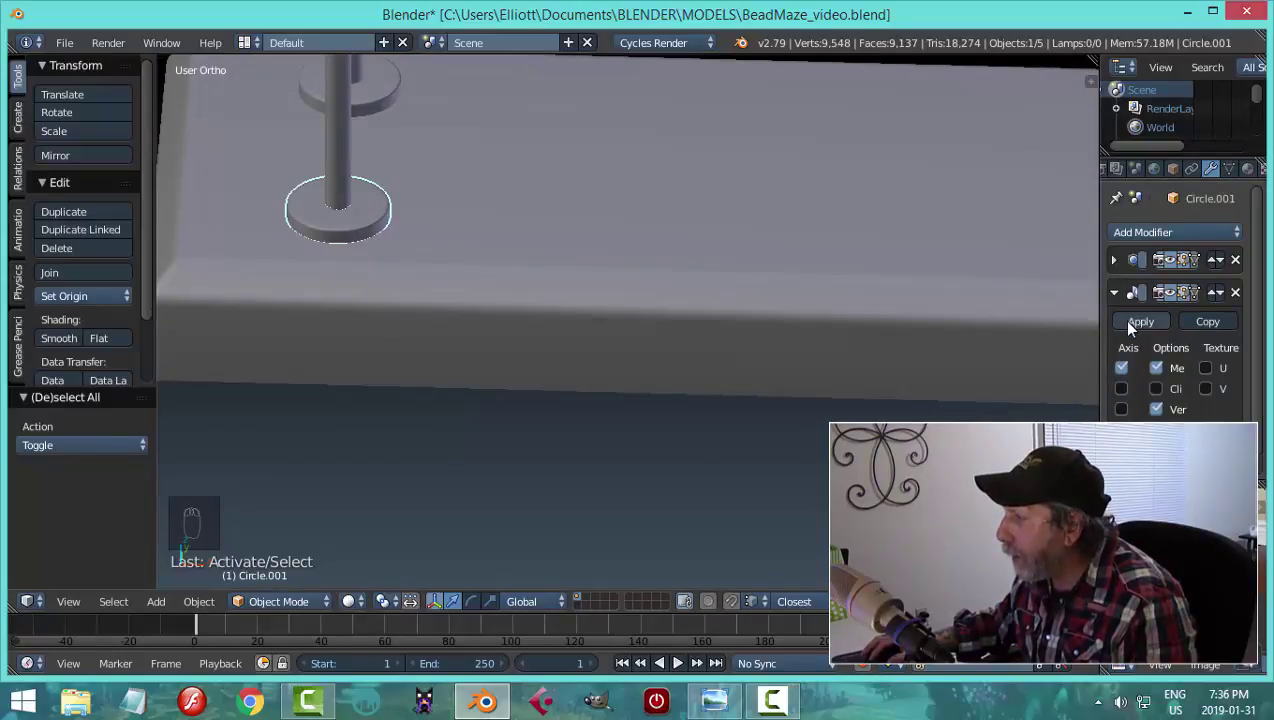
{"action": "right_click", "coordinate": [396, 88]}
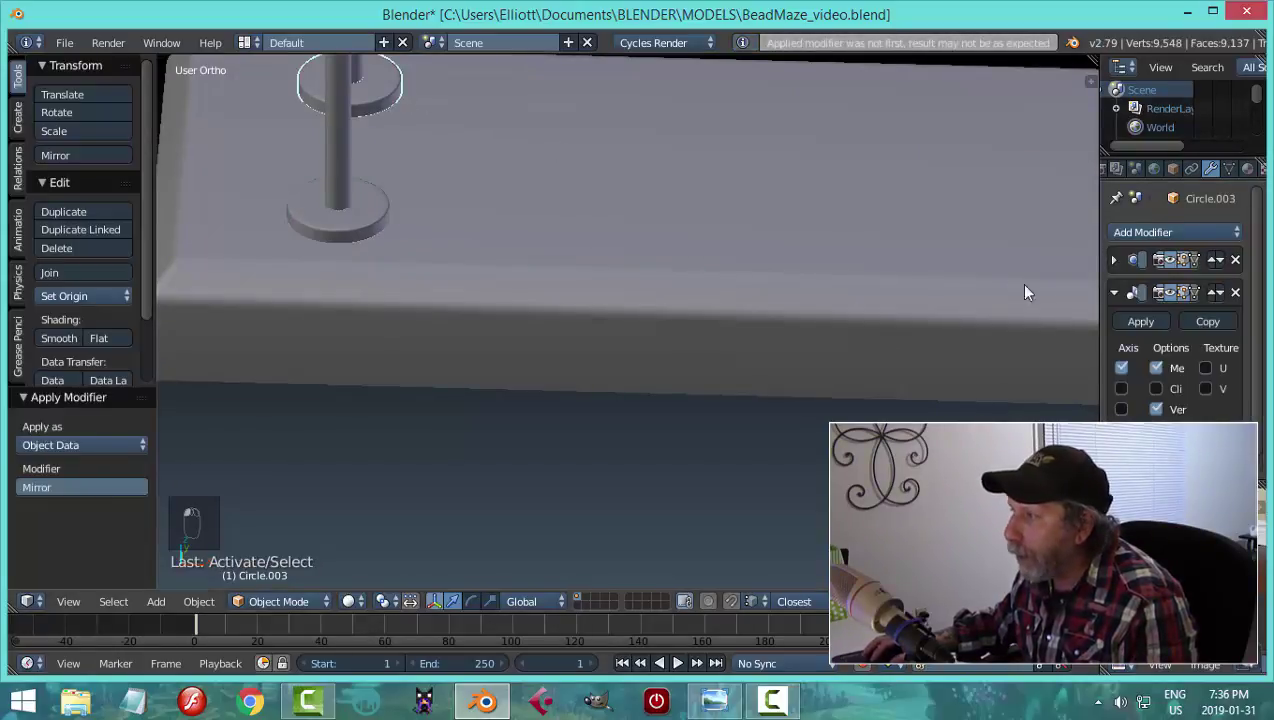
{"action": "left_click", "coordinate": [1132, 324]}
- Snap the 3D cursor to the front discs' whole mesh and set the object's origin to its geometry
{"action": "right_click", "coordinate": [365, 208]}
{"action": "key", "text": "Tab"}
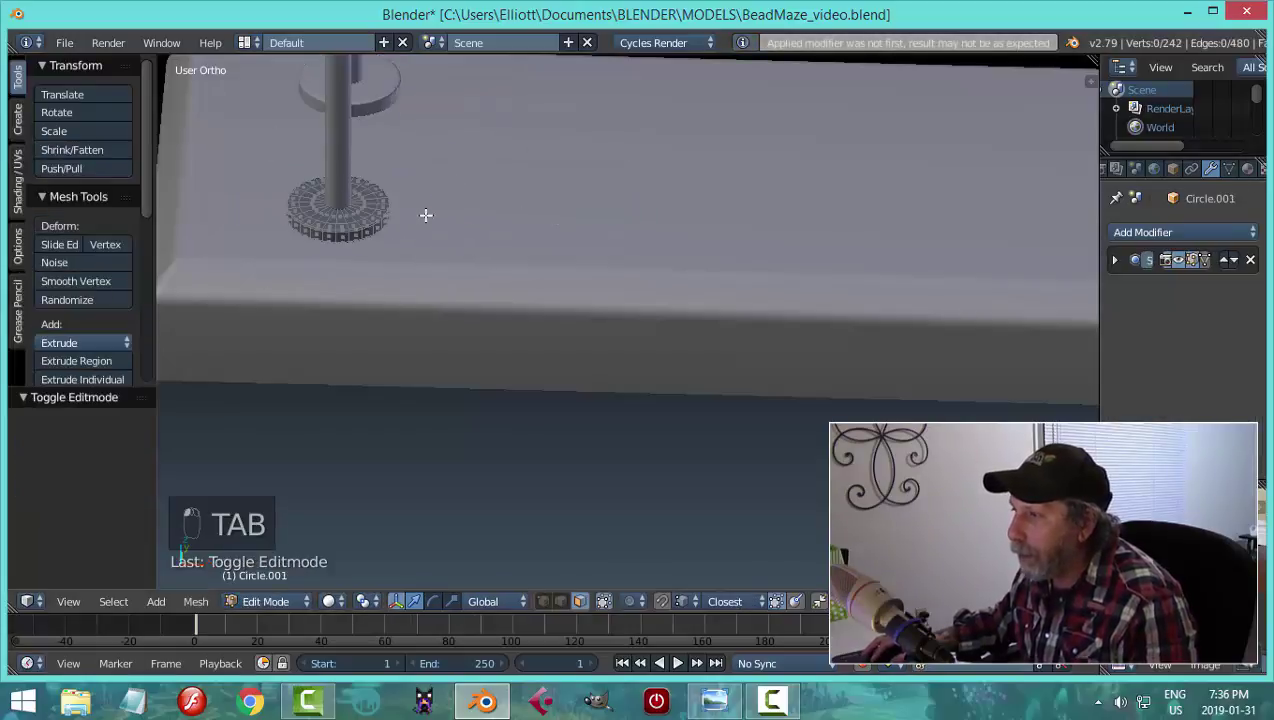
{"action": "key", "text": "a"}
{"action": "key", "text": "a"}
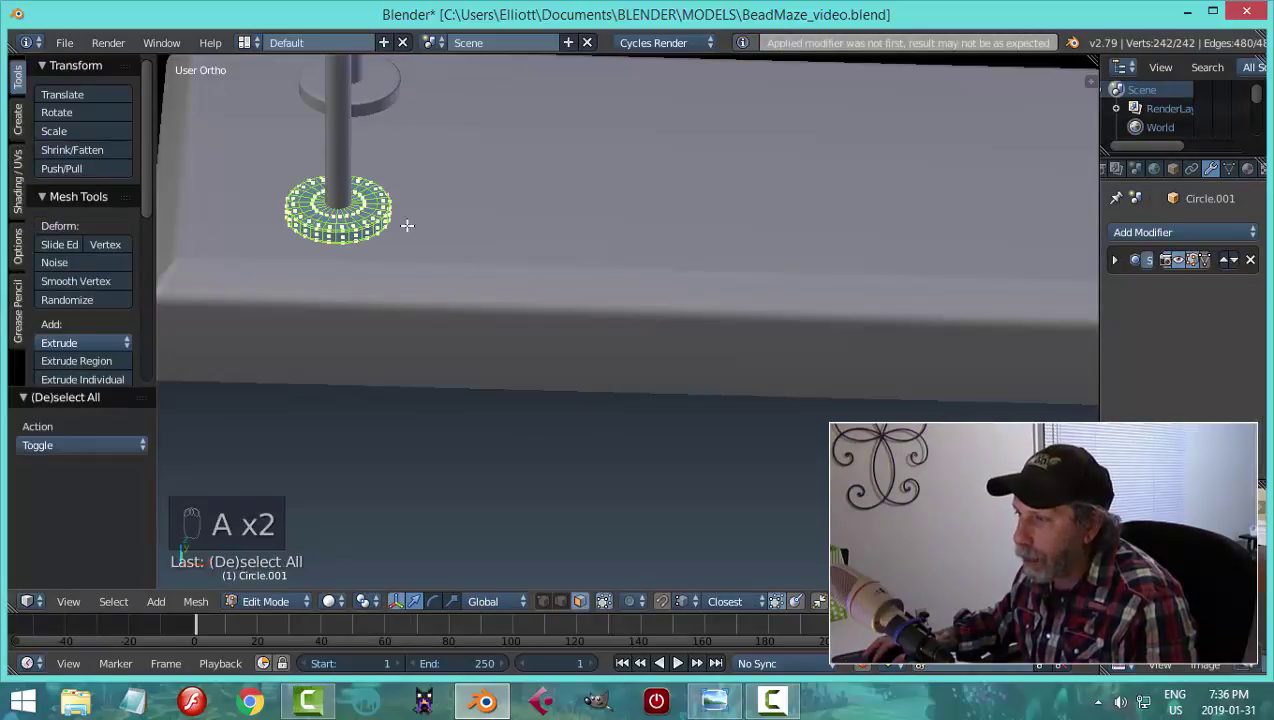
{"action": "key", "text": "shift+s"}
{"action": "left_click", "coordinate": [483, 230]}
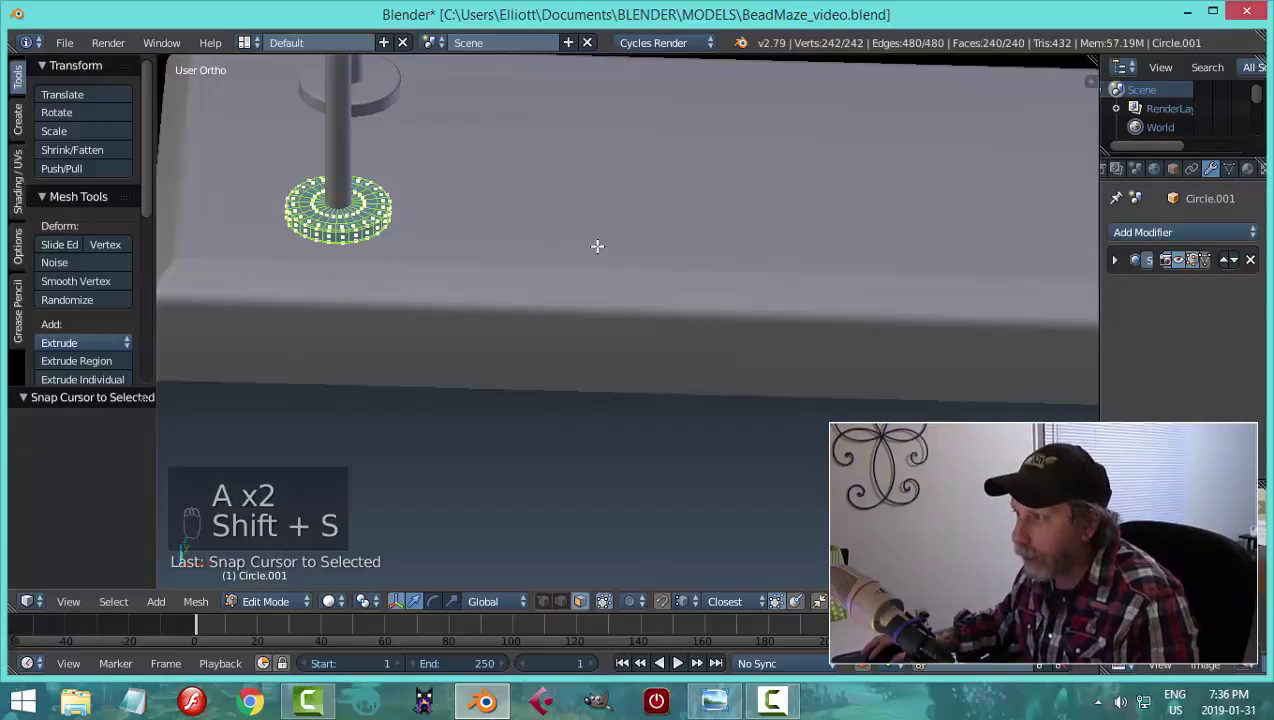
{"action": "key", "text": "a"}
{"action": "key", "text": "Tab"}
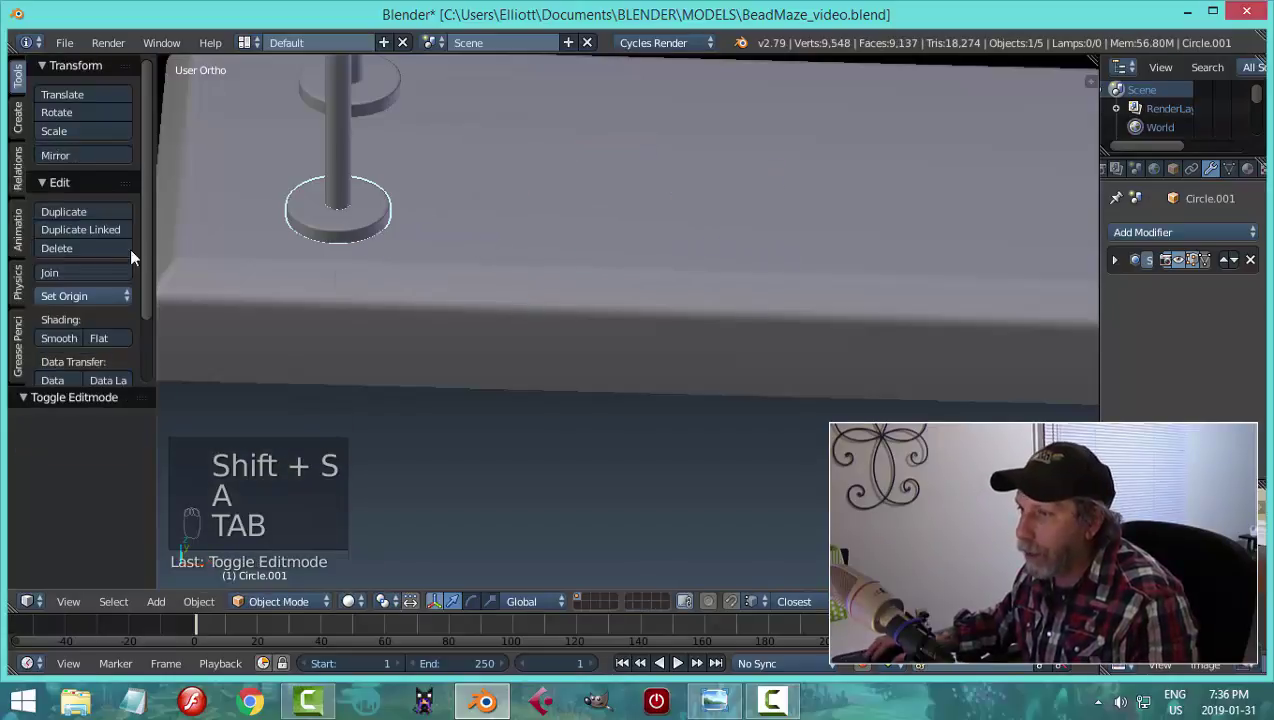
{"action": "left_click", "coordinate": [83, 292]}
{"action": "left_click", "coordinate": [106, 338]}
- Select only the front-left disc's linked mesh in Edit Mode, snap the 3D cursor to it and return to Object Mode
{"action": "scroll", "coordinate": [476, 236], "scroll_direction": "down", "scroll_amount": 5}
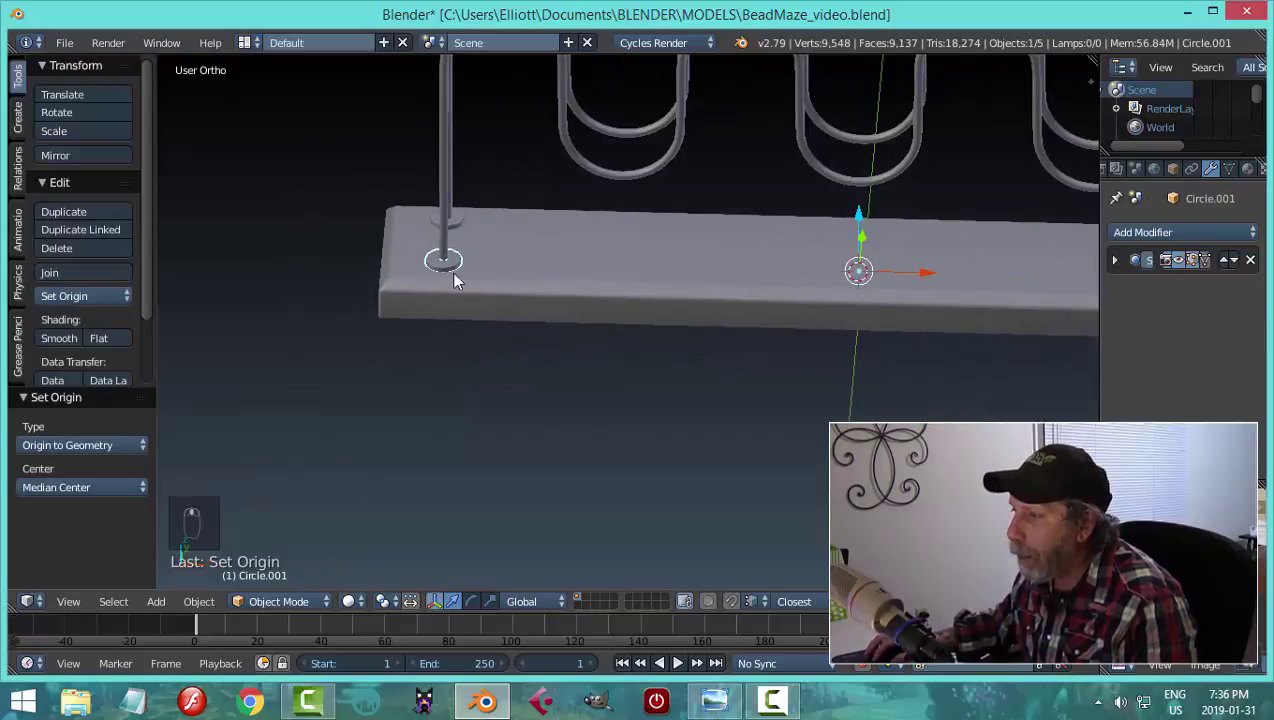
{"action": "scroll", "coordinate": [717, 304], "scroll_direction": "down", "scroll_amount": 4}
{"action": "key", "text": "Tab"}
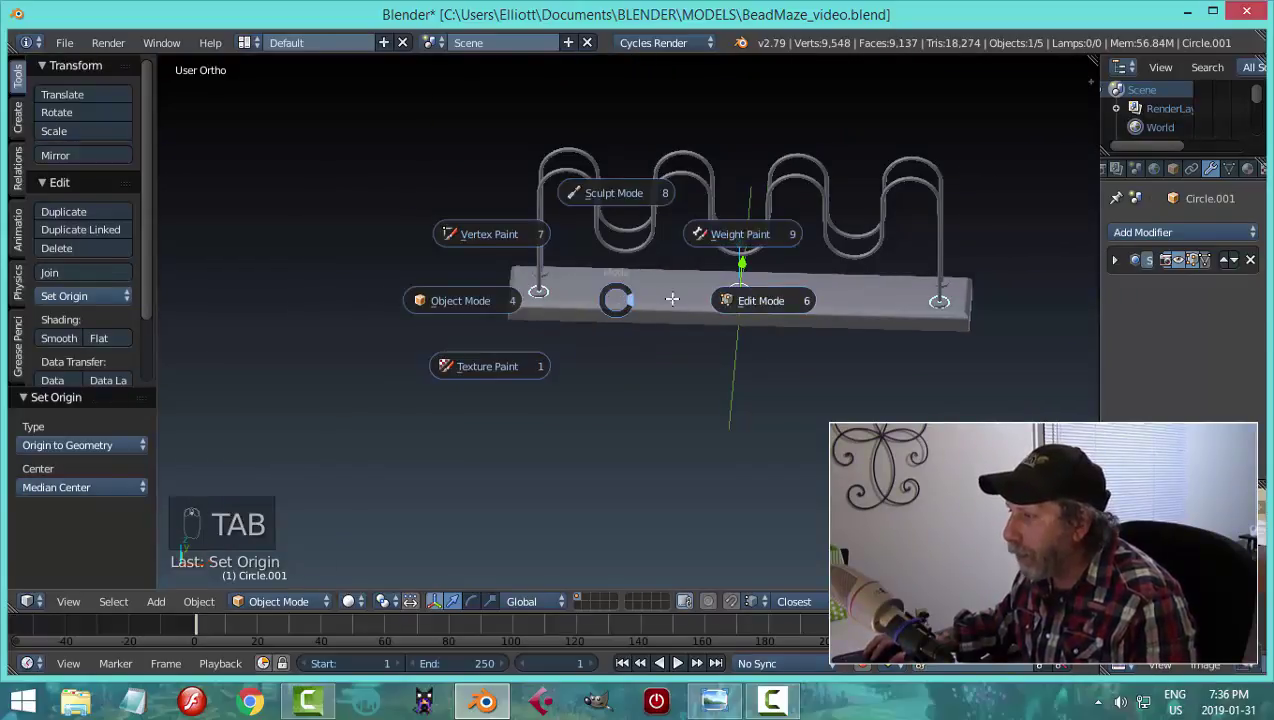
{"action": "scroll", "coordinate": [614, 296], "scroll_direction": "up", "scroll_amount": 4}
{"action": "scroll", "coordinate": [474, 259], "scroll_direction": "up", "scroll_amount": 5}
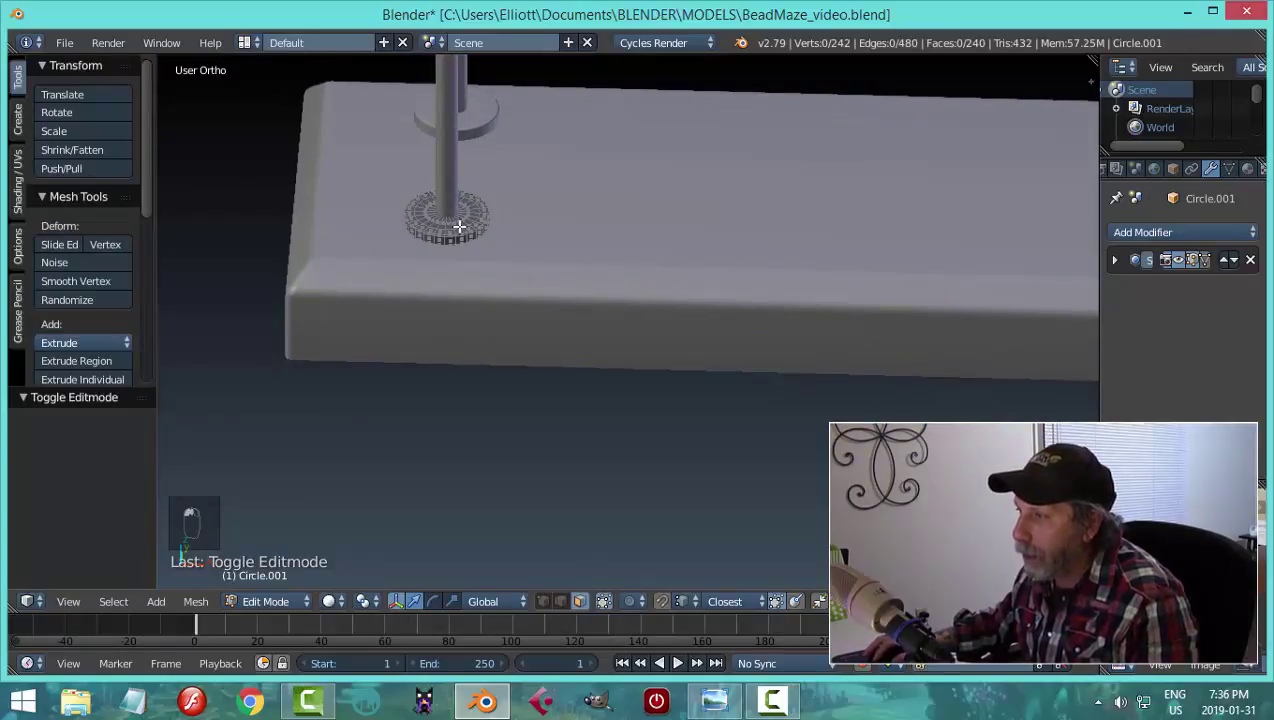
{"action": "right_click", "coordinate": [459, 227]}
{"action": "key", "text": "ctrl+l"}
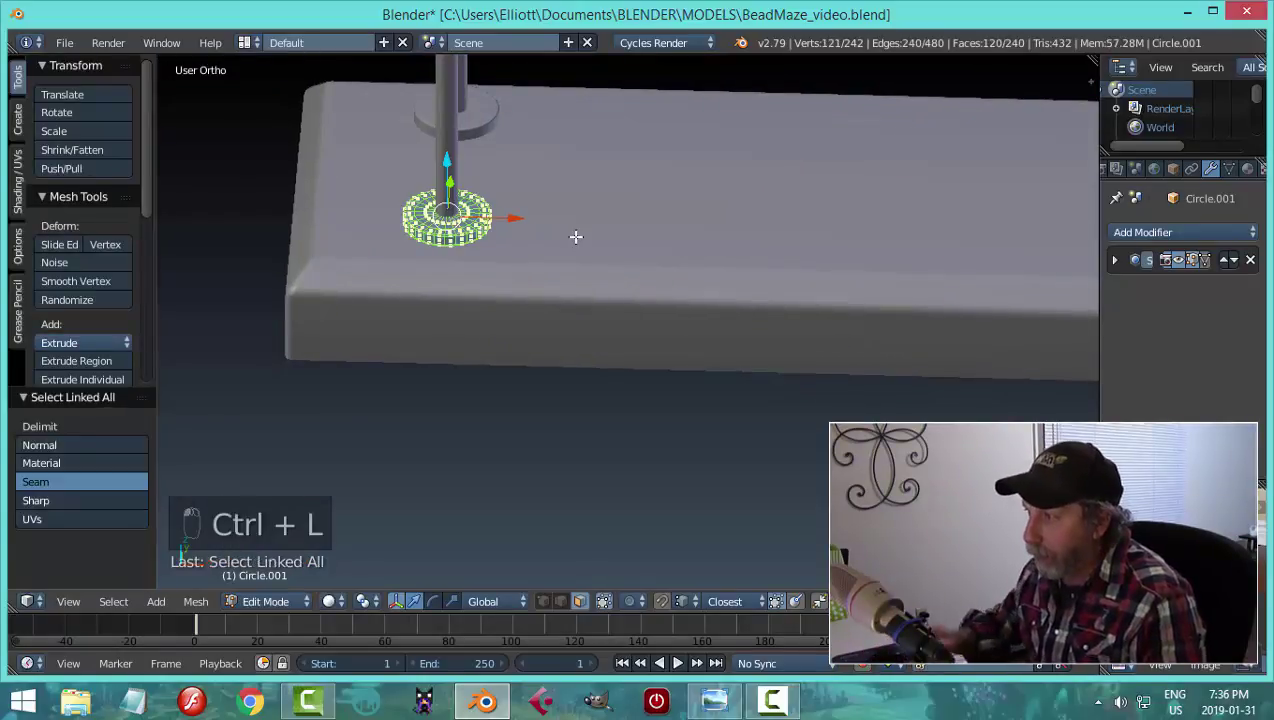
{"action": "key", "text": "shift+s"}
{"action": "left_click", "coordinate": [585, 239]}
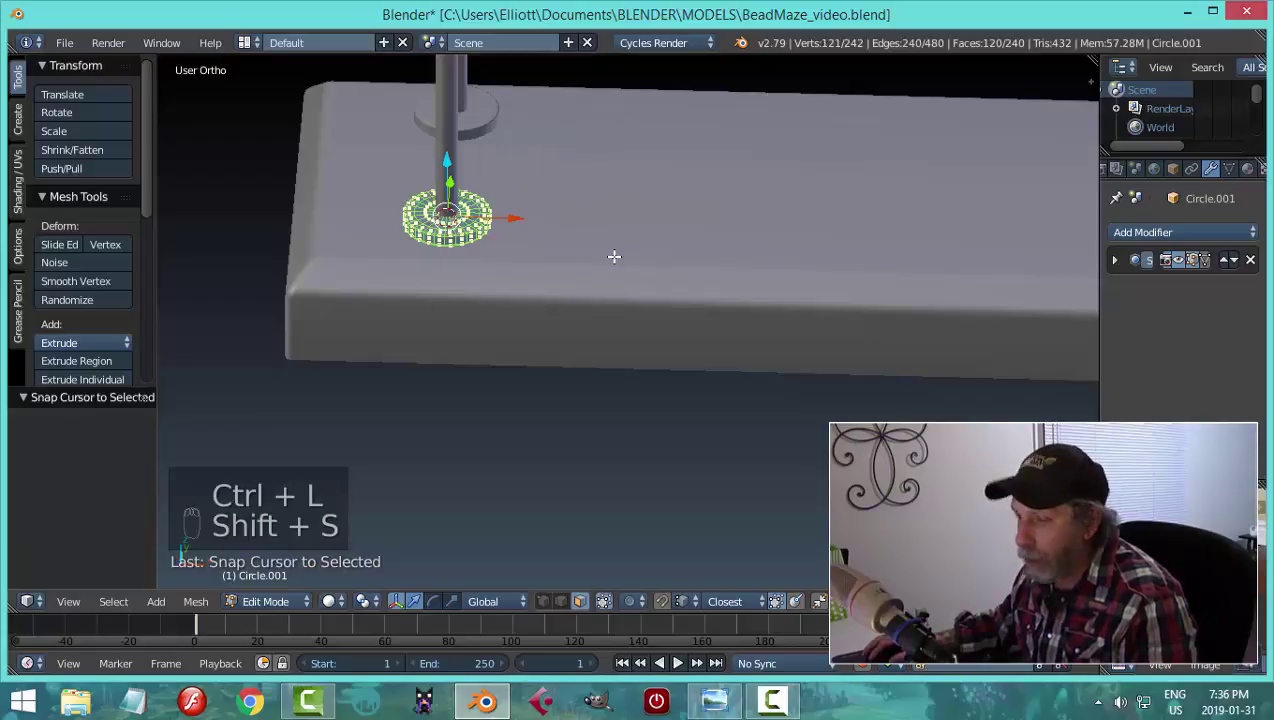
{"action": "key", "text": "a"}
{"action": "key", "text": "Tab"}
{"action": "left_click", "coordinate": [470, 257]}
- Add a mesh circle with 24 vertices and radius 1 at the front-left disc
{"action": "scroll", "coordinate": [625, 208], "scroll_direction": "down", "scroll_amount": 3}
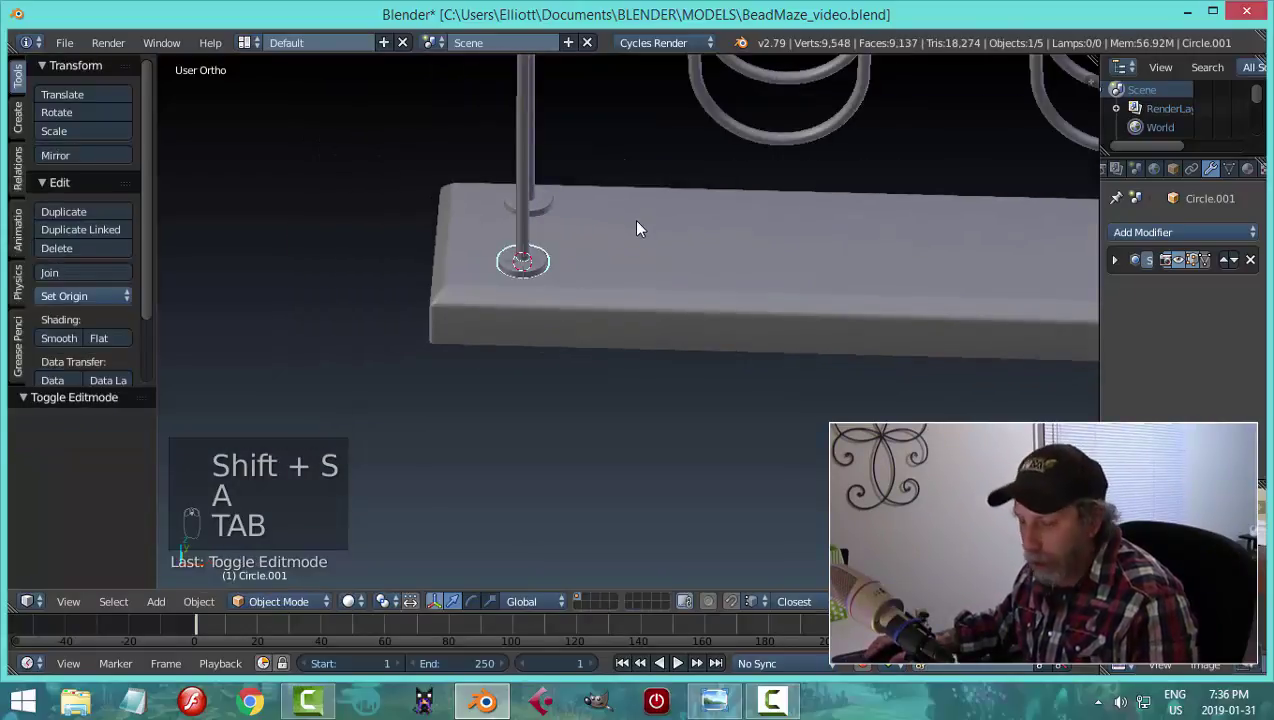
{"action": "key", "text": "shift+a"}
{"action": "left_click", "coordinate": [700, 256]}
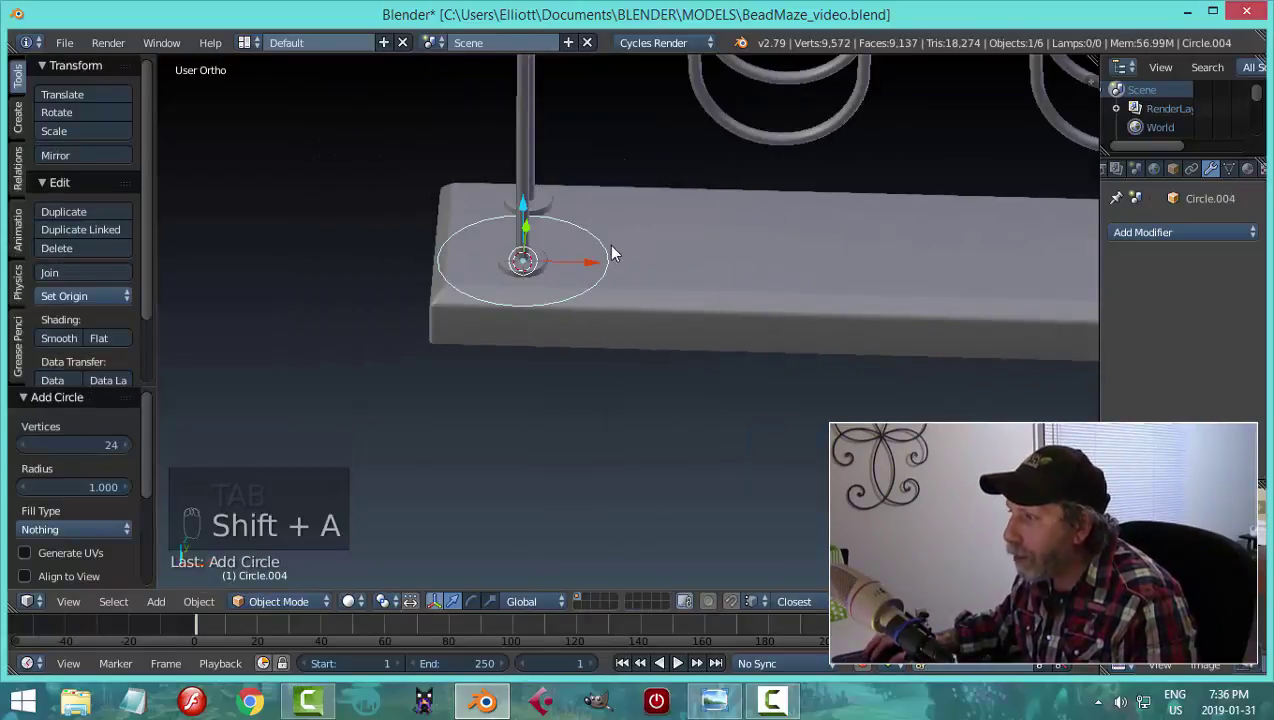
- Raise the circle about 0.104 along Z, then scale its whole mesh by about 0.658 in Edit Mode
{"action": "middle_click_drag", "start_coordinate": [613, 253], "coordinate": [500, 236]}
{"action": "middle_click_drag", "start_coordinate": [583, 239], "coordinate": [540, 220]}
{"action": "left_click_drag", "start_coordinate": [508, 160], "coordinate": [510, 159]}
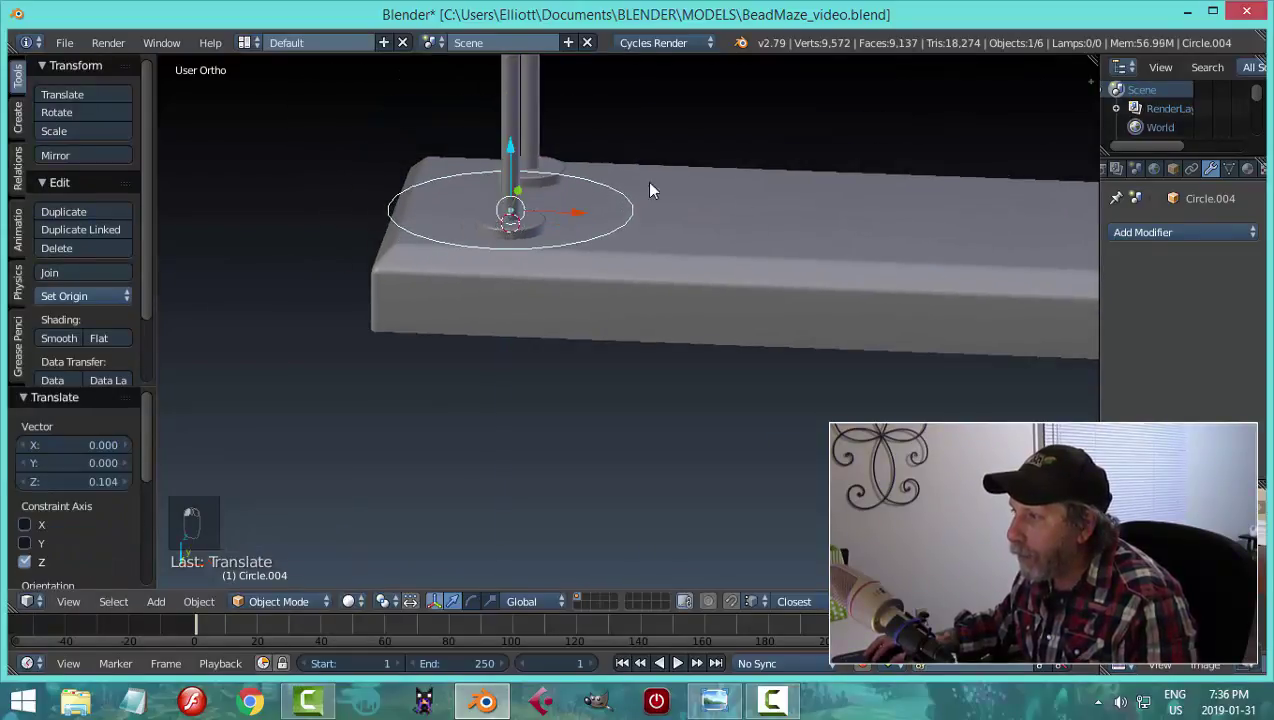
{"action": "key", "text": "Tab"}
{"action": "left_click", "coordinate": [905, 213]}
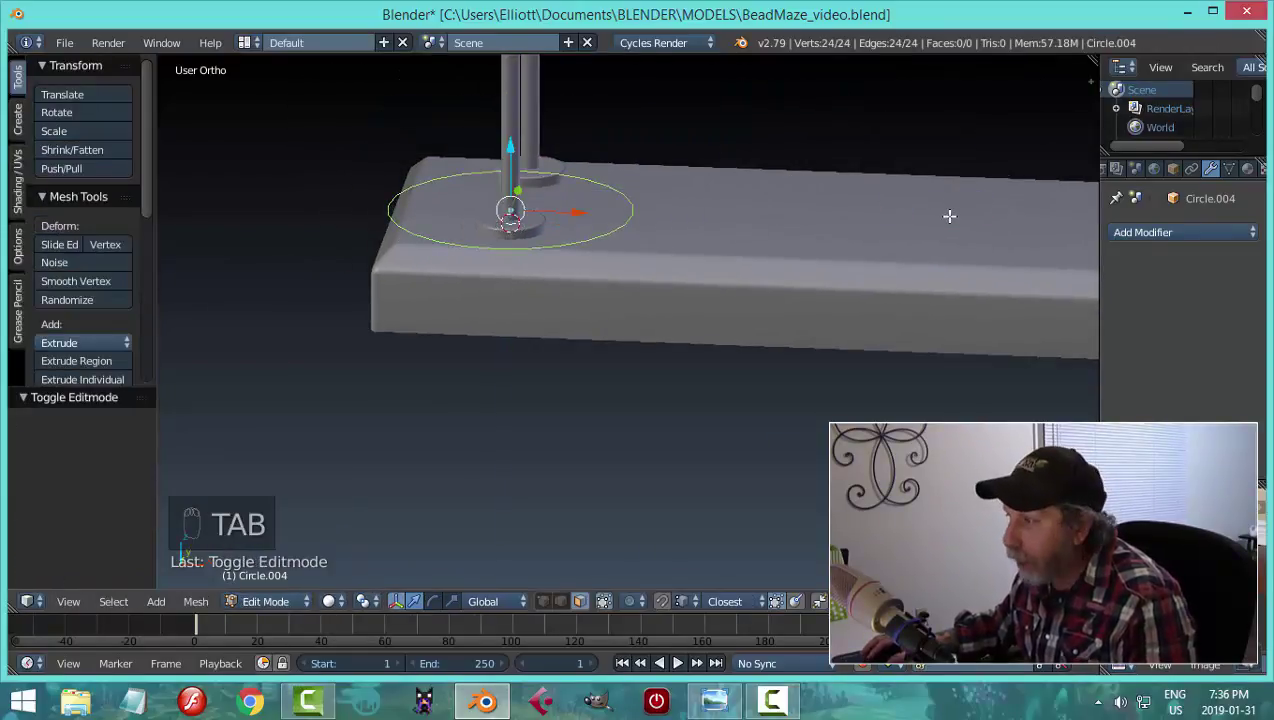
{"action": "key", "text": "s"}
{"action": "left_click", "coordinate": [756, 222]}
{"action": "middle_click_drag", "start_coordinate": [756, 222], "coordinate": [687, 232]}
- Switch to edge selection, extrude the circle's edges in place and scale them inward by about 0.829 to form a flat ring
{"action": "key", "text": "ctrl+Tab"}
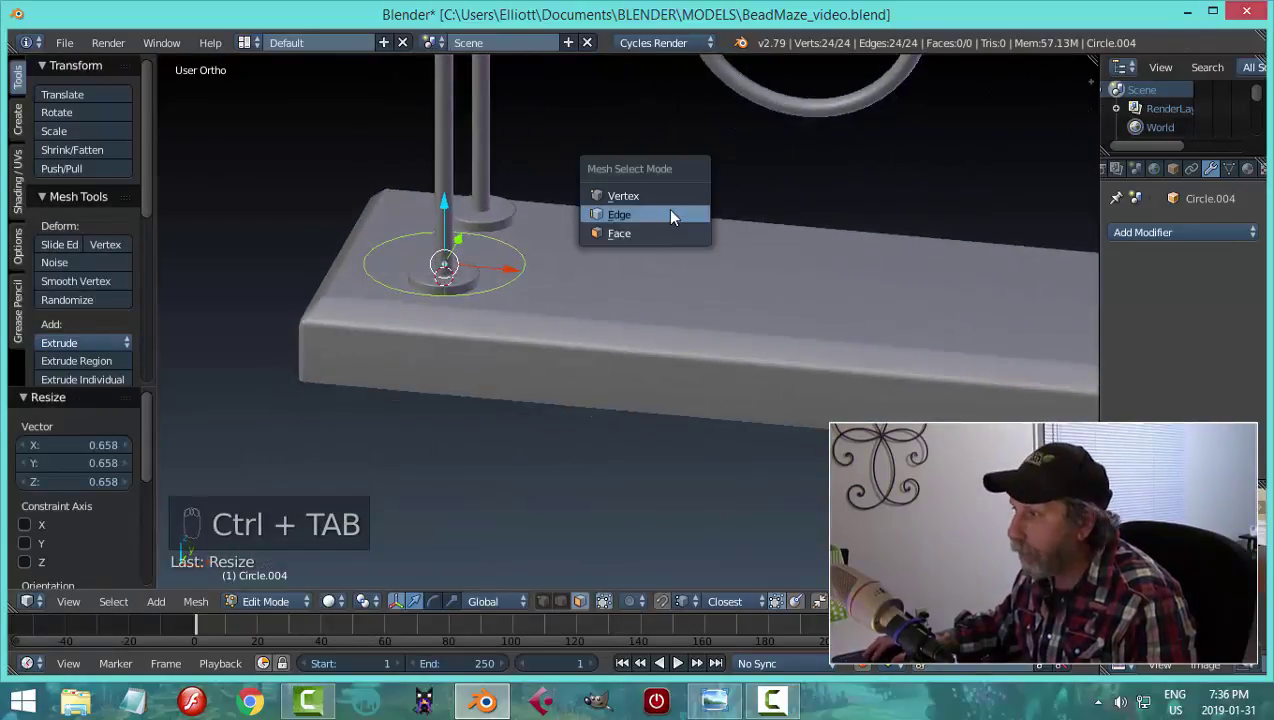
{"action": "left_click", "coordinate": [667, 208]}
{"action": "middle_click_drag", "start_coordinate": [629, 279], "coordinate": [836, 250], "text": "shift"}
{"action": "key", "text": "e"}
{"action": "key", "text": "s"}
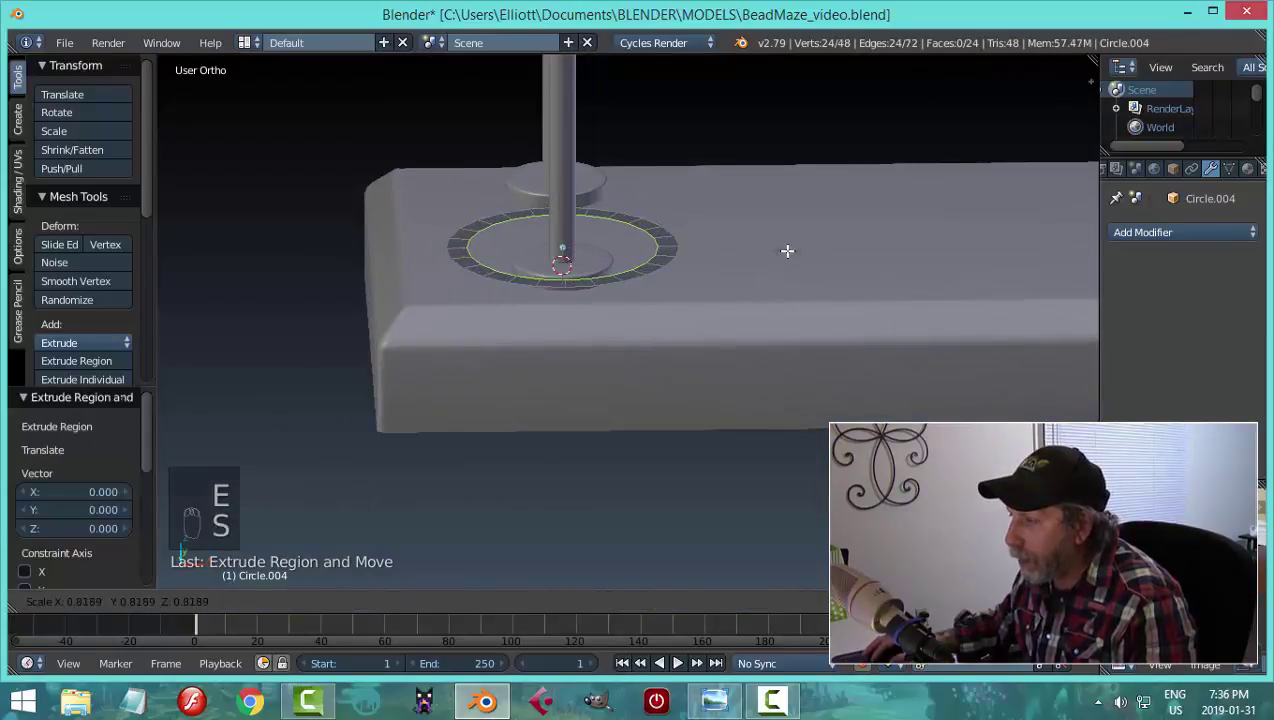
{"action": "left_click", "coordinate": [790, 255]}
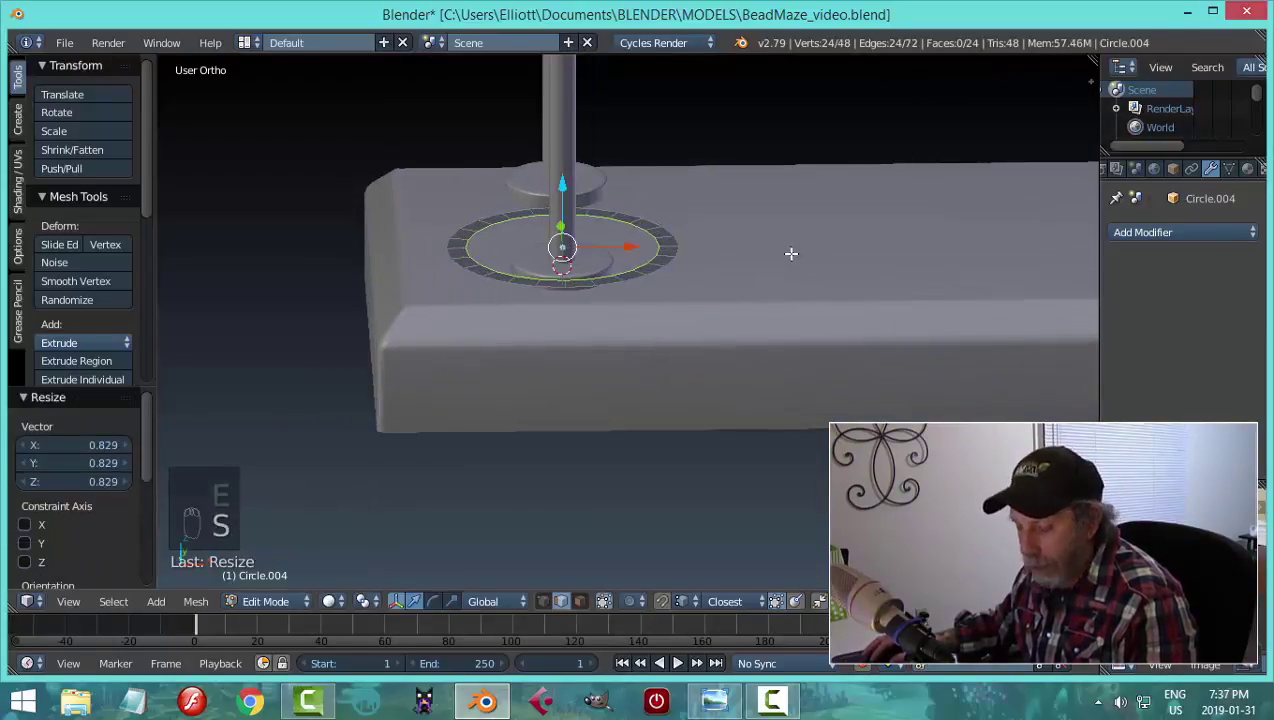
- Extrude the ring's inner edge loop again and scale it by about 0.309, leaving a small hole around the wire
{"action": "key", "text": "e"}
{"action": "right_click", "coordinate": [790, 255]}
{"action": "key", "text": "alt+m"}
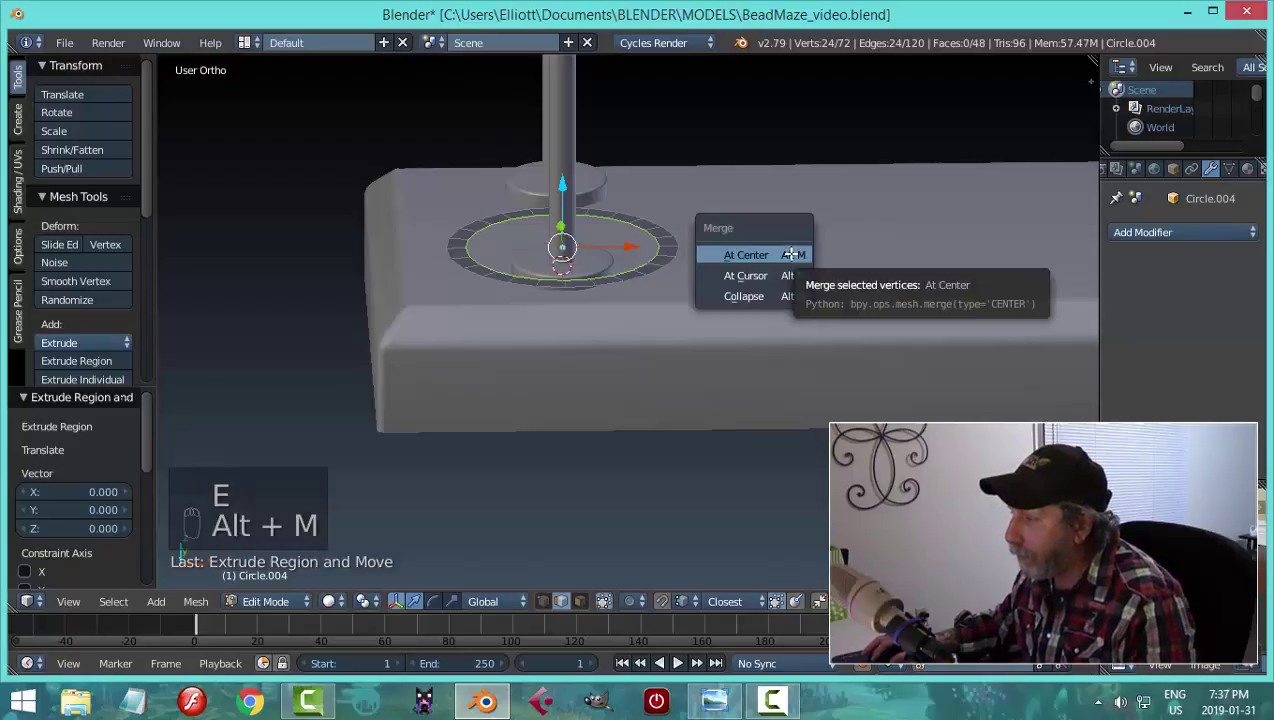
{"action": "key", "text": "Escape"}
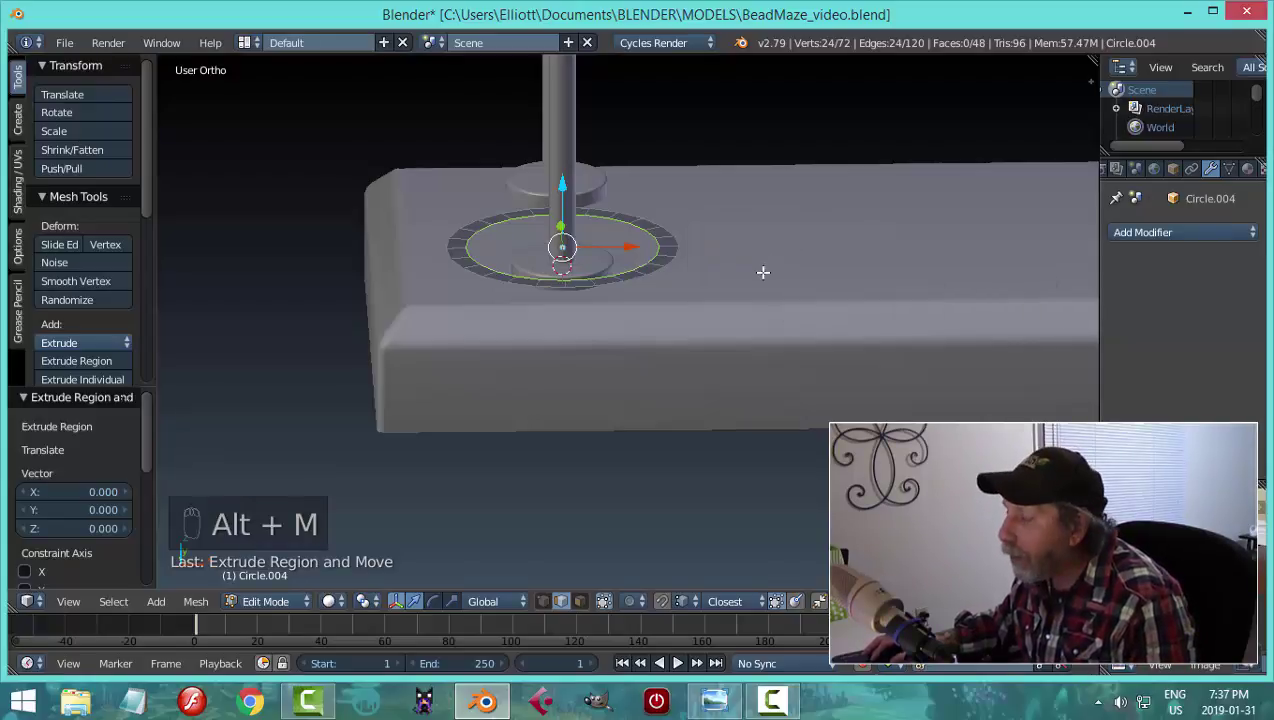
{"action": "key", "text": "s"}
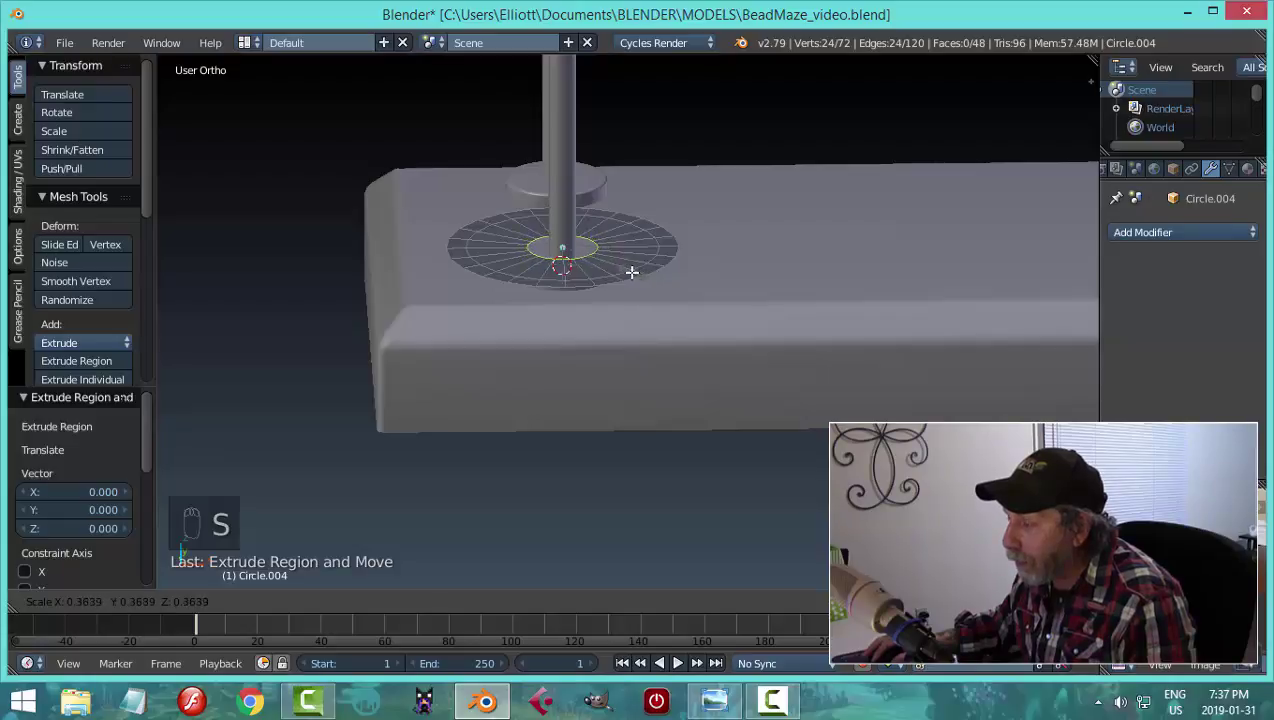
{"action": "left_click", "coordinate": [620, 270]}
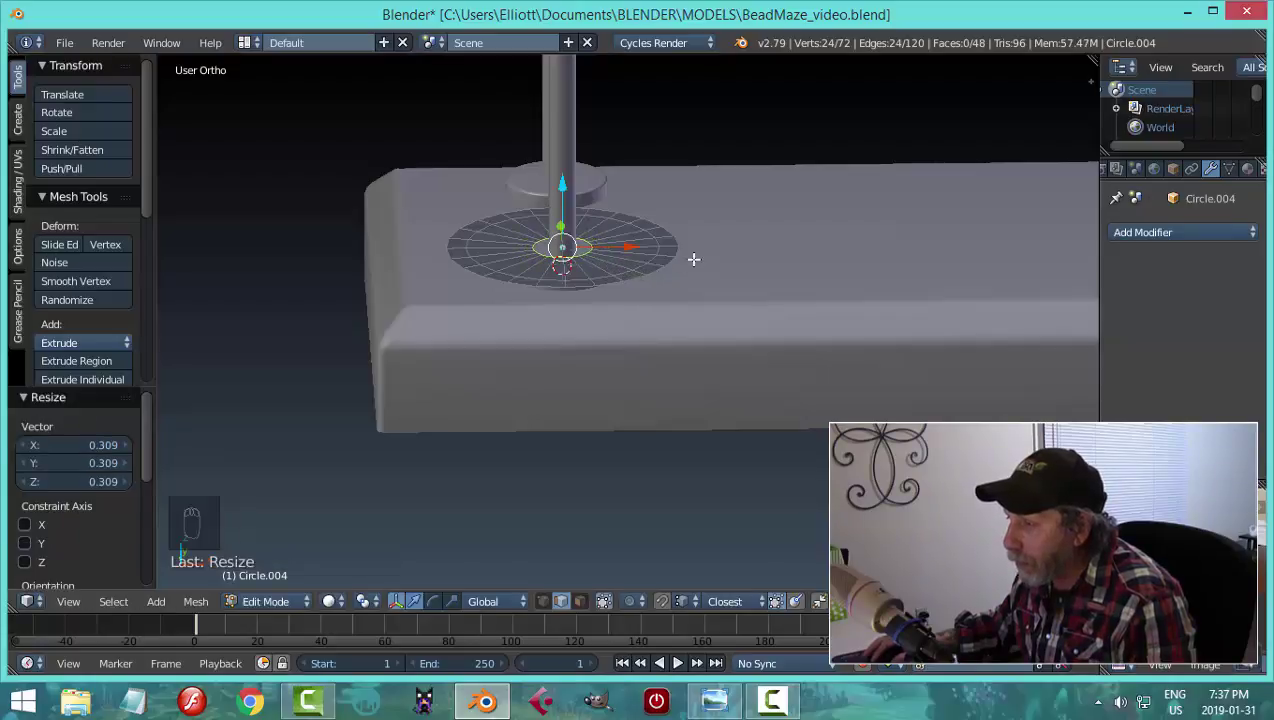
- Select the entire flat ring and extrude it upward about 0.39 along Z to give the bead thickness
{"action": "key", "text": "a"}
{"action": "key", "text": "a"}
{"action": "key", "text": "a"}
{"action": "middle_click_drag", "start_coordinate": [708, 267], "coordinate": [692, 315]}
{"action": "key", "text": "e"}
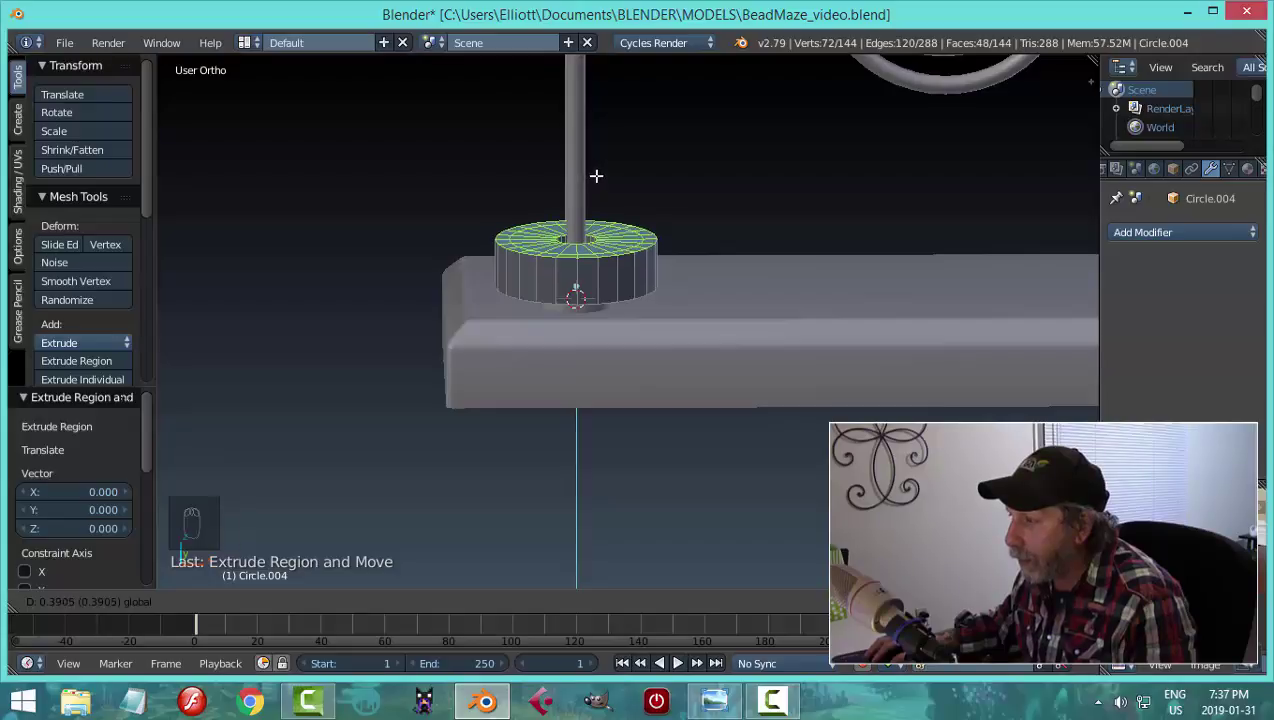
{"action": "left_click", "coordinate": [596, 176]}
- Add three loop cuts around the bead's outer wall and scale them outward by about 1.091 to round the side
{"action": "key", "text": "a"}
{"action": "scroll", "coordinate": [646, 286], "scroll_direction": "up", "scroll_amount": 3}
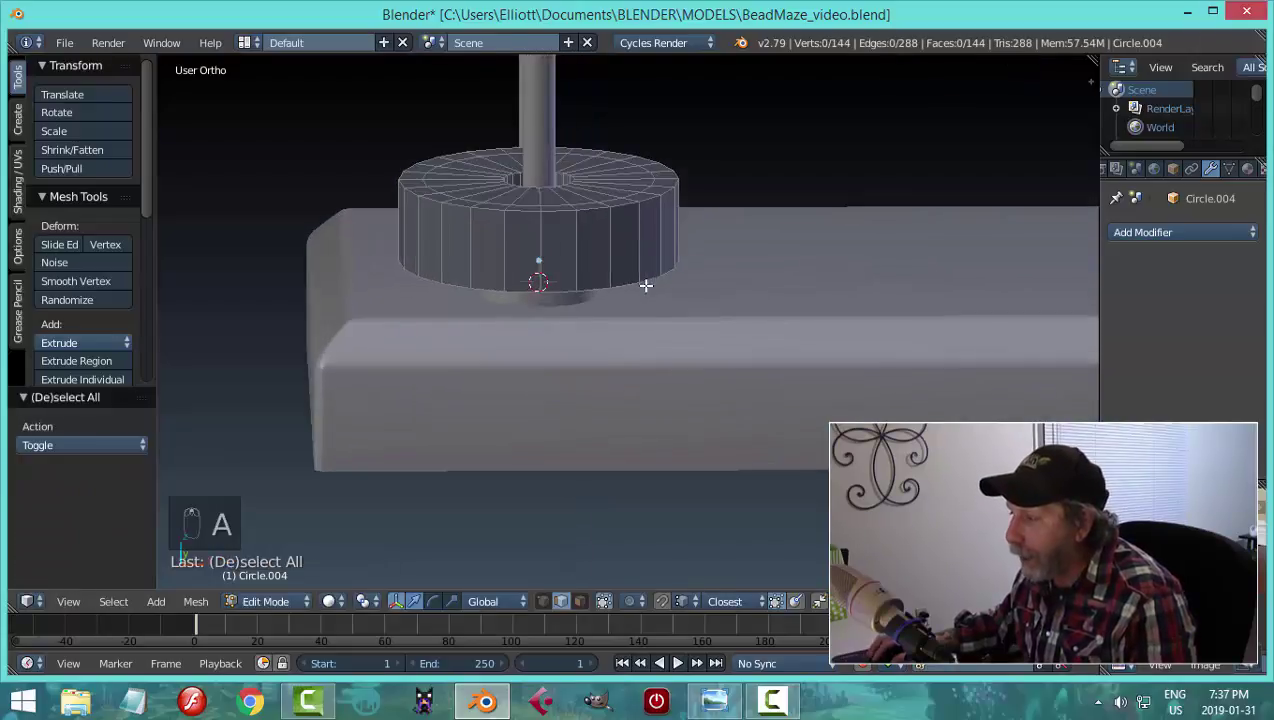
{"action": "key", "text": "ctrl+r"}
{"action": "scroll", "coordinate": [624, 254], "scroll_direction": "up", "scroll_amount": 2}
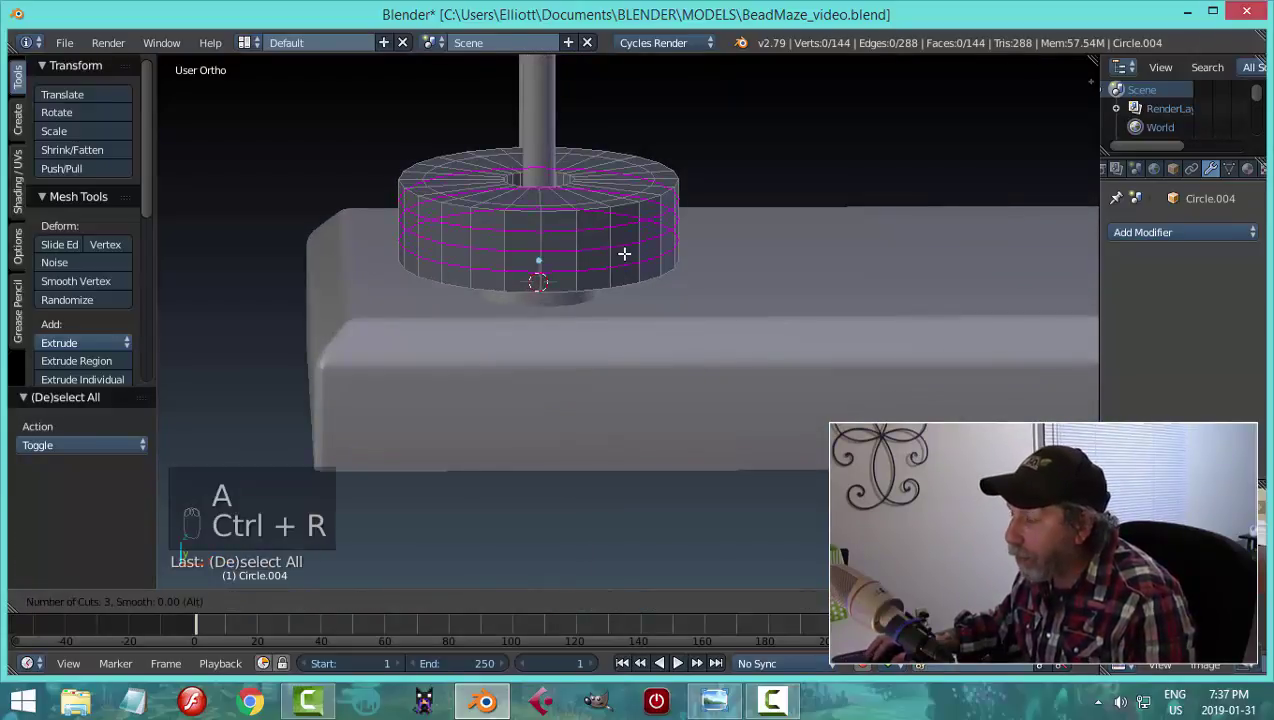
{"action": "left_click", "coordinate": [624, 254]}
{"action": "right_click", "coordinate": [624, 254]}
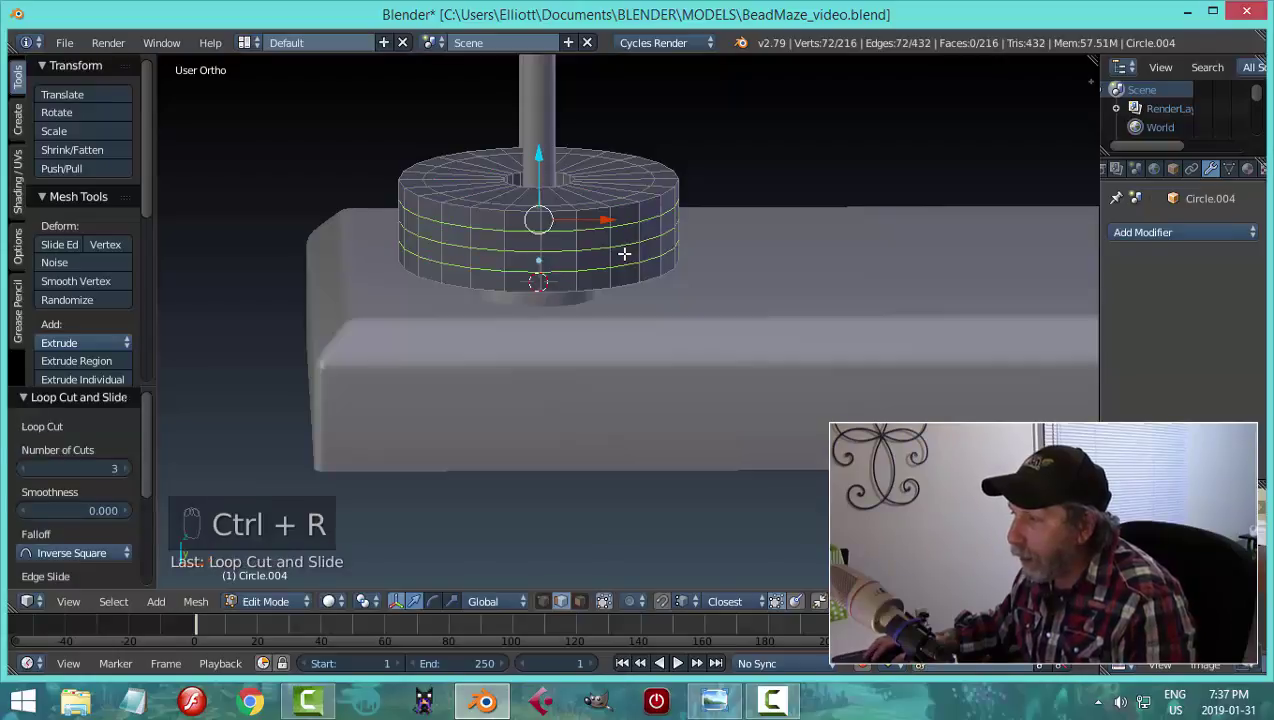
{"action": "key", "text": "s"}
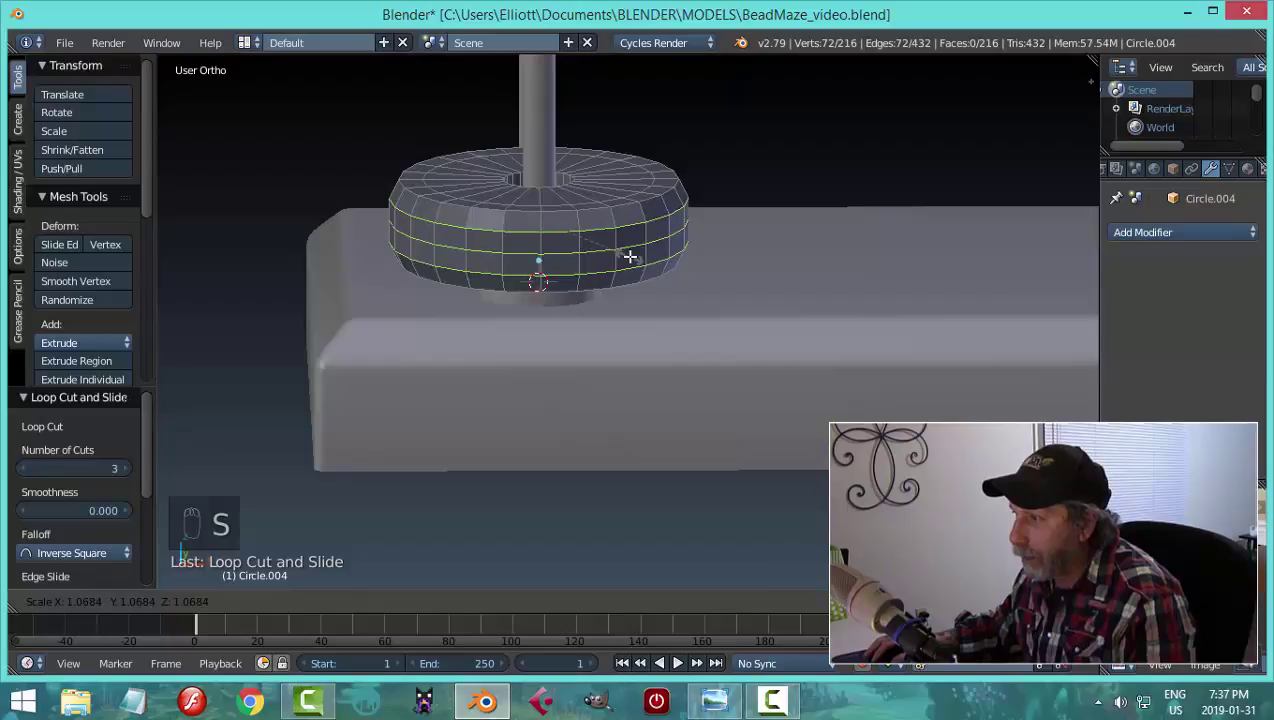
{"action": "left_click", "coordinate": [631, 258]}
- In Object Mode, add a Subdivision Surface modifier with 2 view subdivisions to the bead and give it smooth shading
{"action": "key", "text": "Tab"}
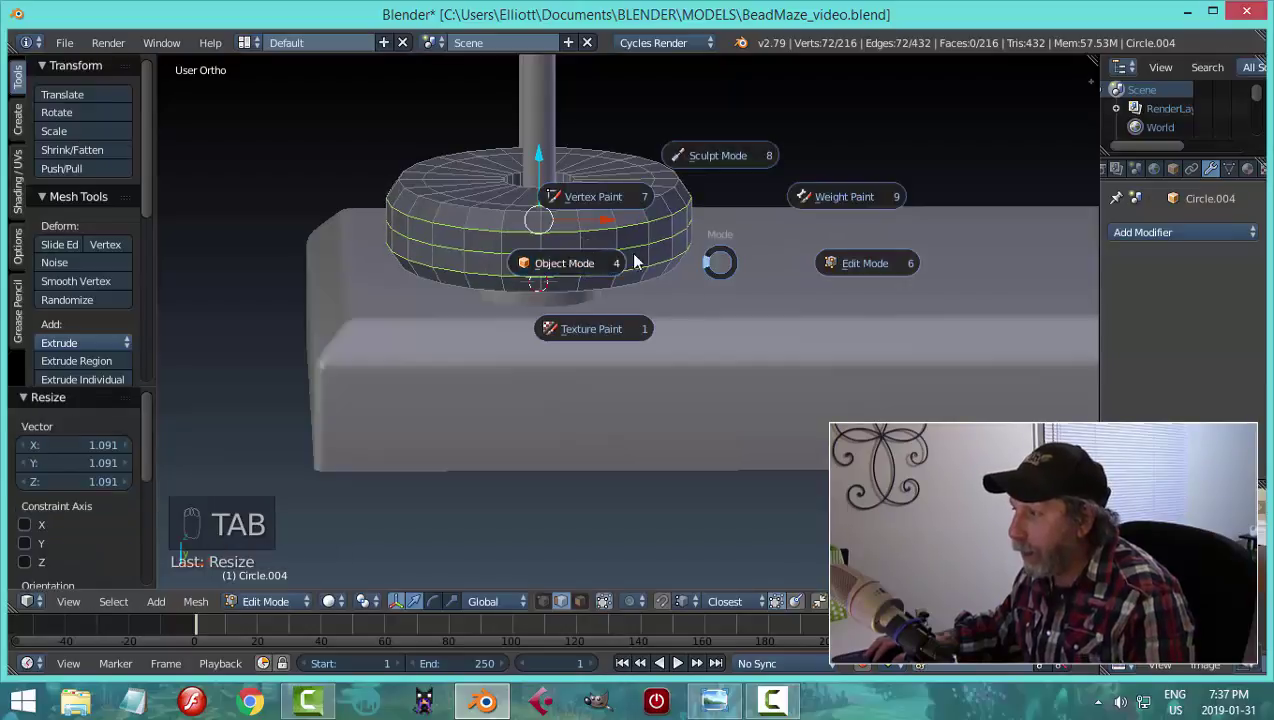
{"action": "left_click", "coordinate": [1140, 233]}
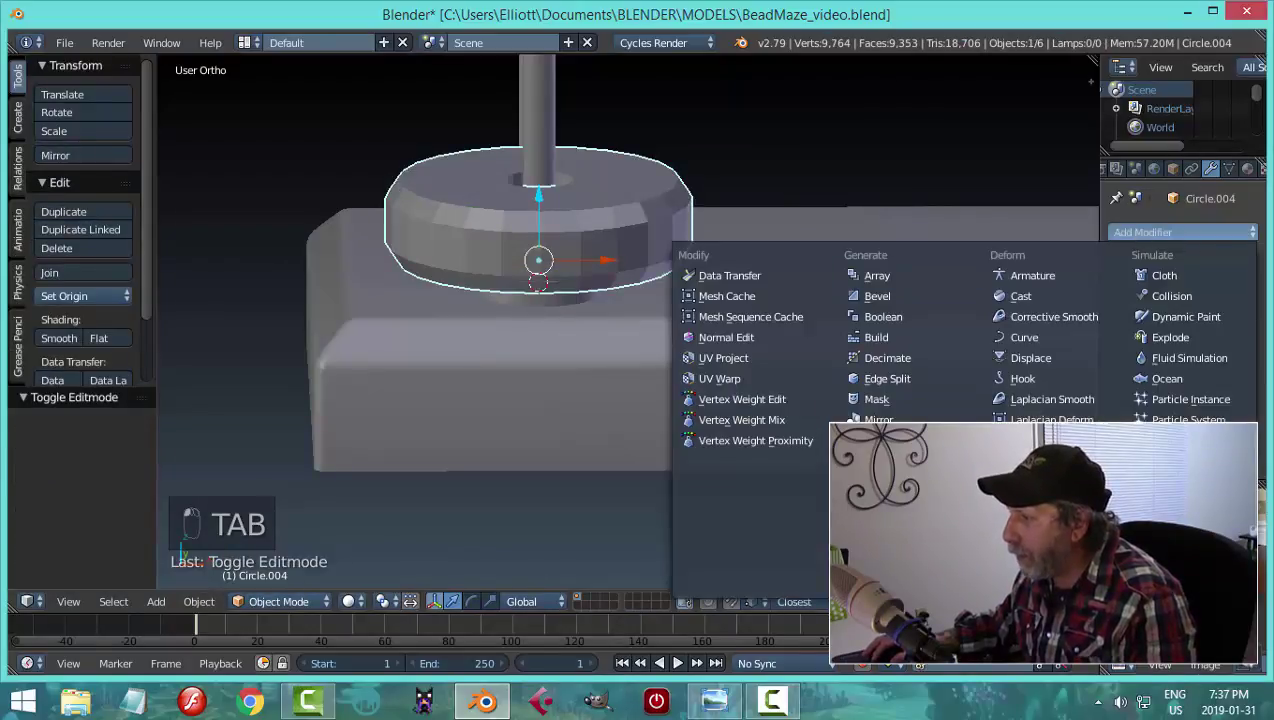
{"action": "left_click", "coordinate": [895, 546]}
{"action": "left_click", "coordinate": [1163, 356]}
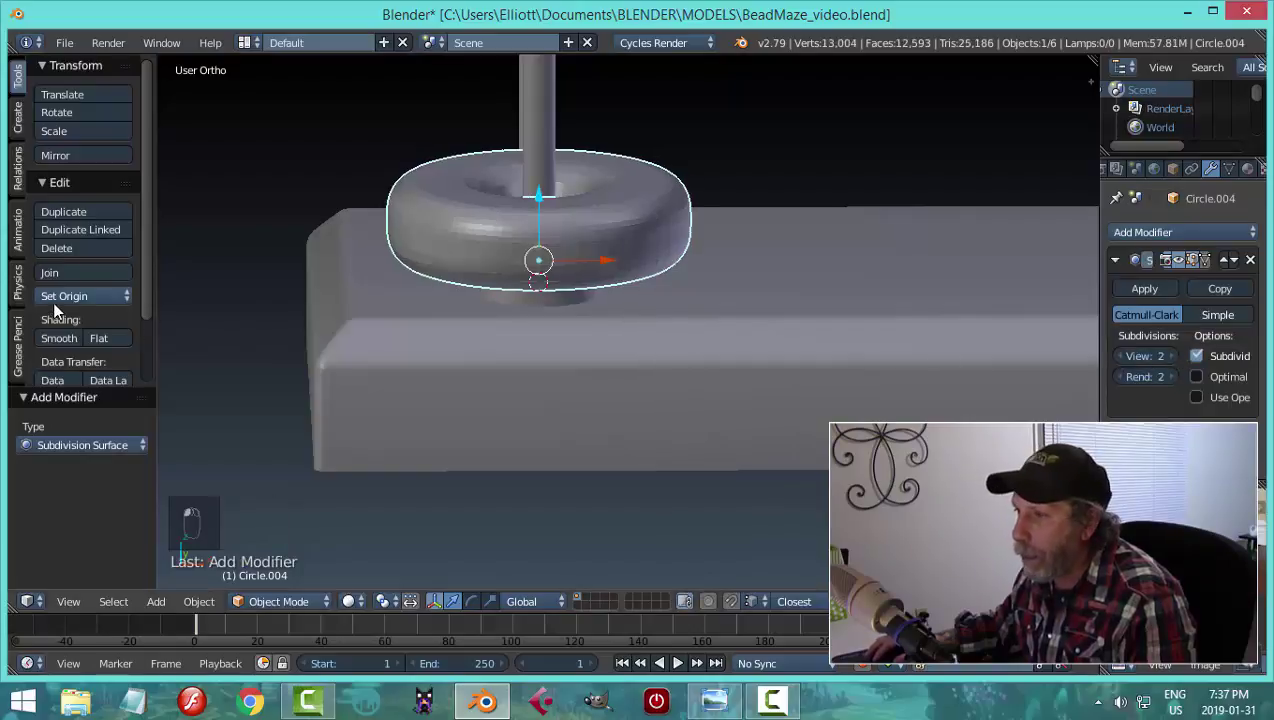
{"action": "left_click", "coordinate": [59, 338]}
- Add two supporting edge loops at the bead's upper hole rim, one on the top face and one inside the hole
{"action": "key", "text": "Tab"}
{"action": "left_click", "coordinate": [763, 266]}
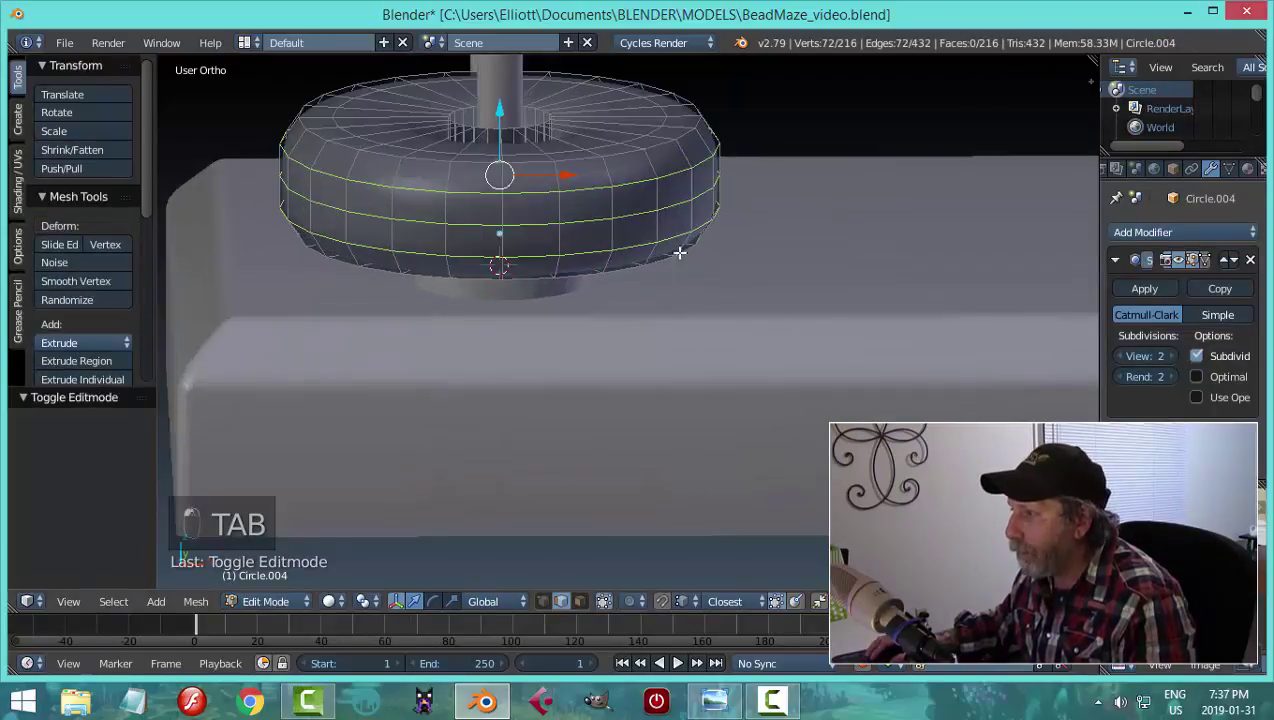
{"action": "key", "text": "a"}
{"action": "key", "text": "a"}
{"action": "middle_click_drag", "start_coordinate": [659, 199], "coordinate": [674, 476]}
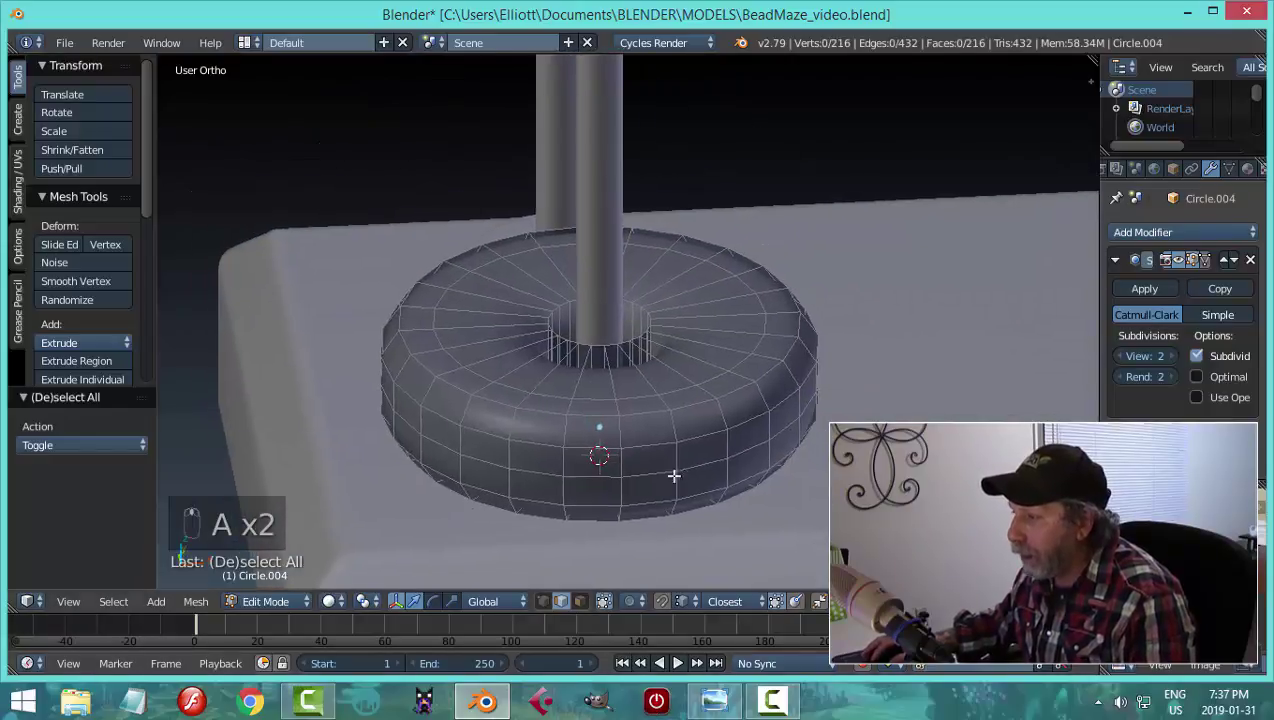
{"action": "key", "text": "ctrl+r"}
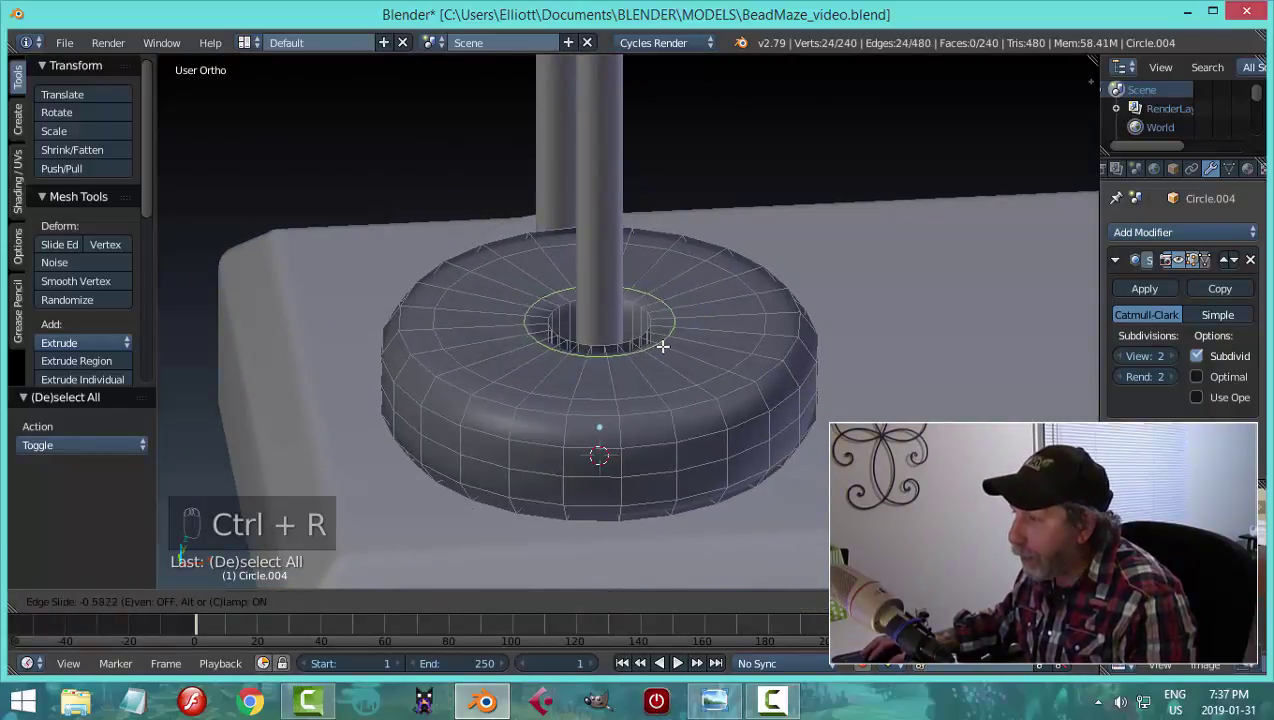
{"action": "left_click", "coordinate": [551, 322]}
{"action": "right_click", "coordinate": [551, 322]}
{"action": "left_click", "coordinate": [560, 321]}
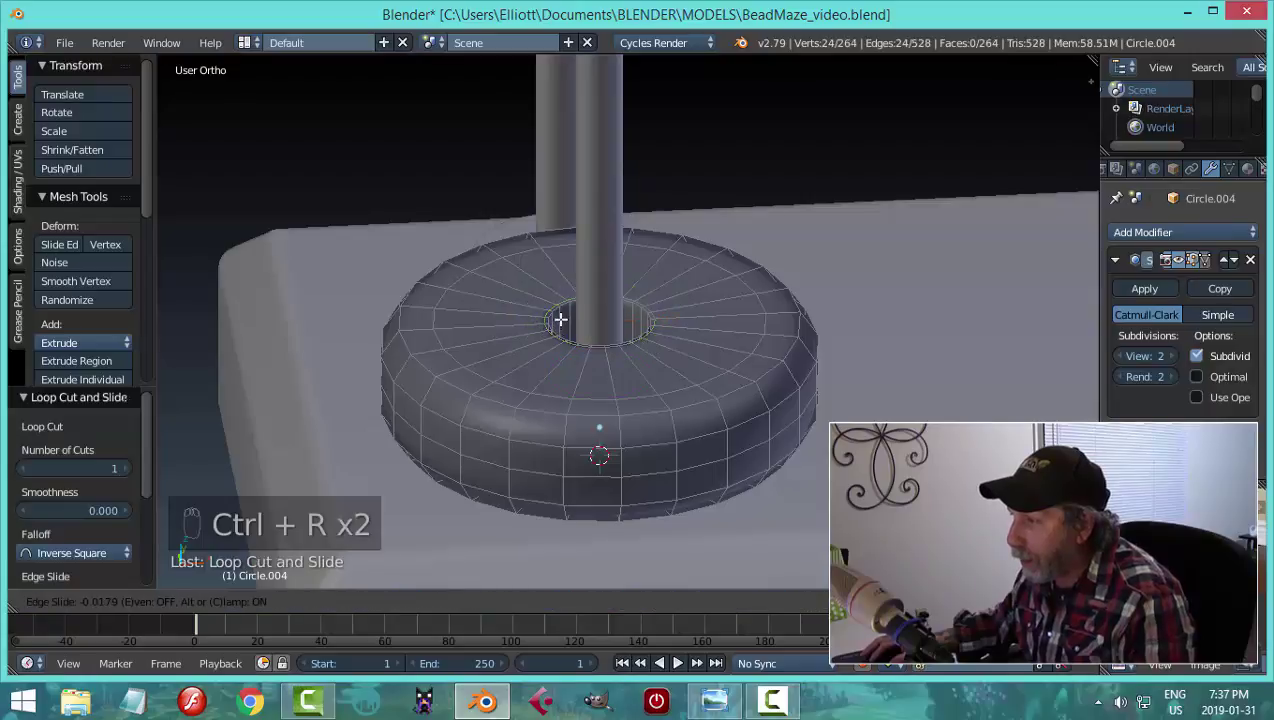
{"action": "left_click", "coordinate": [566, 274]}
{"action": "scroll", "coordinate": [702, 421], "scroll_direction": "down", "scroll_amount": 5, "text": "shift"}
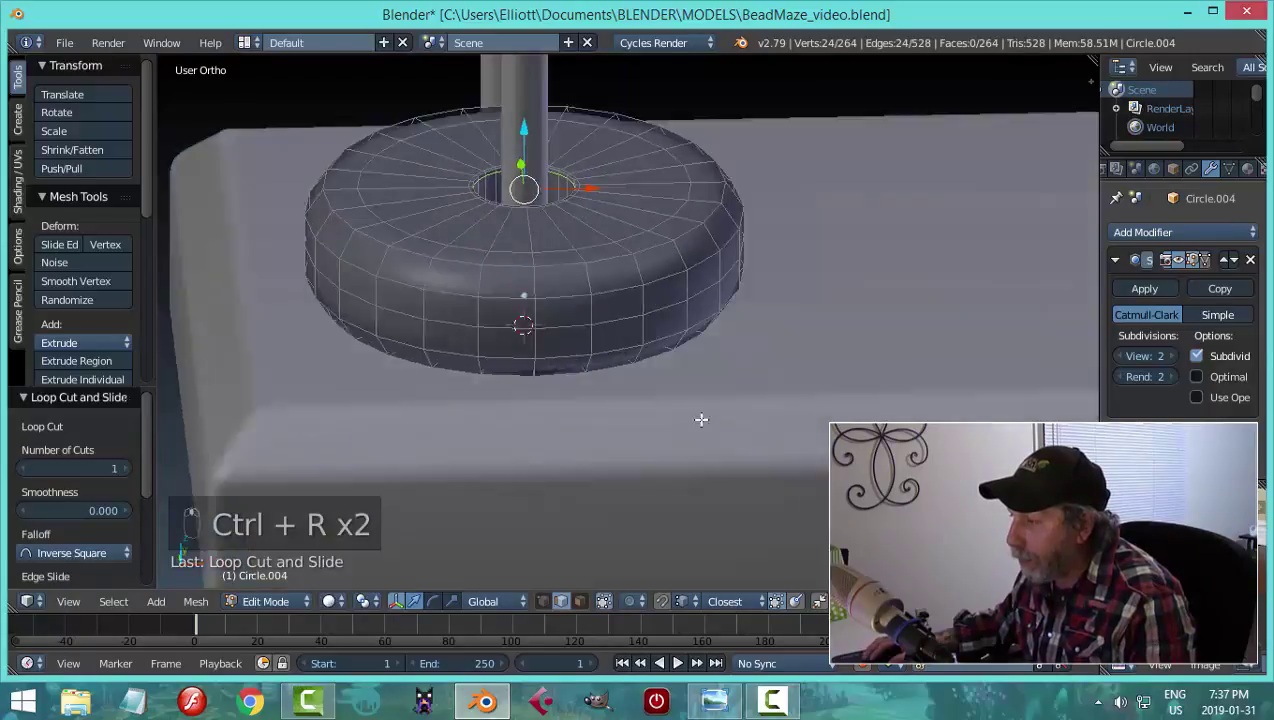
- Return to Object Mode, hide everything except the bead and frame its underside
{"action": "key", "text": "Tab"}
{"action": "left_click", "coordinate": [550, 419]}
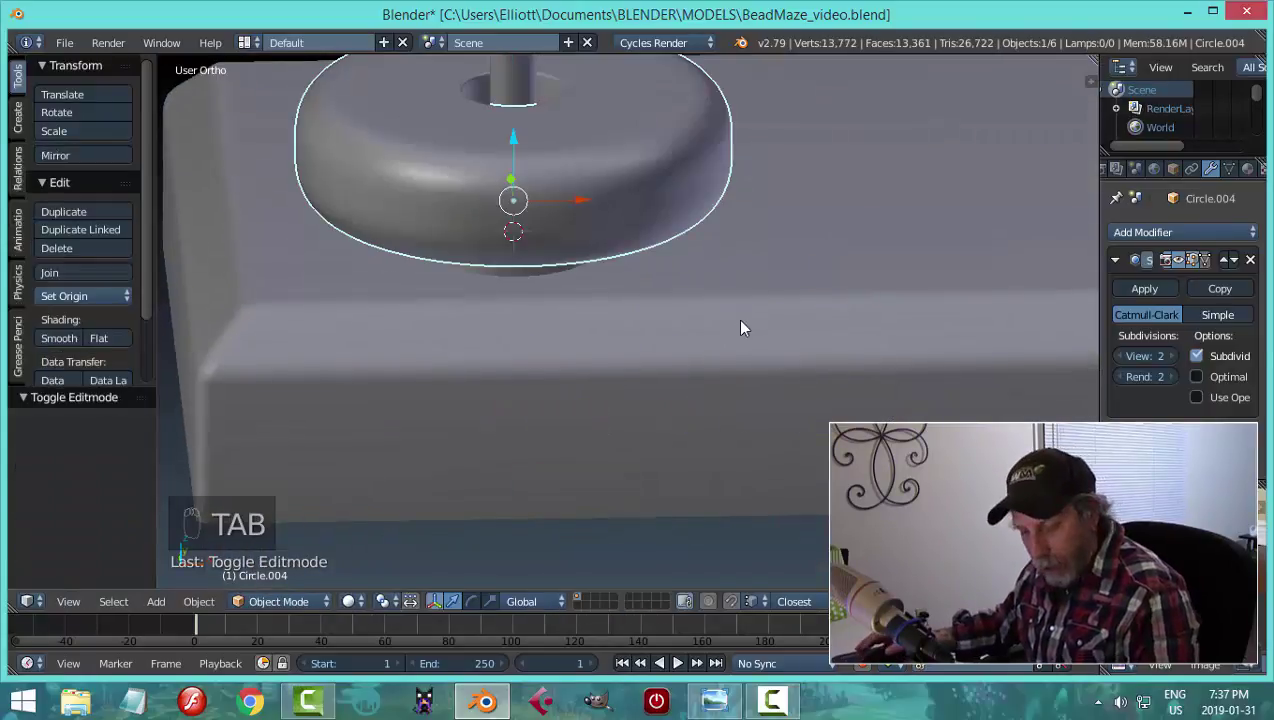
{"action": "key", "text": "shift+h"}
{"action": "scroll", "coordinate": [725, 365], "scroll_direction": "down", "scroll_amount": 6}
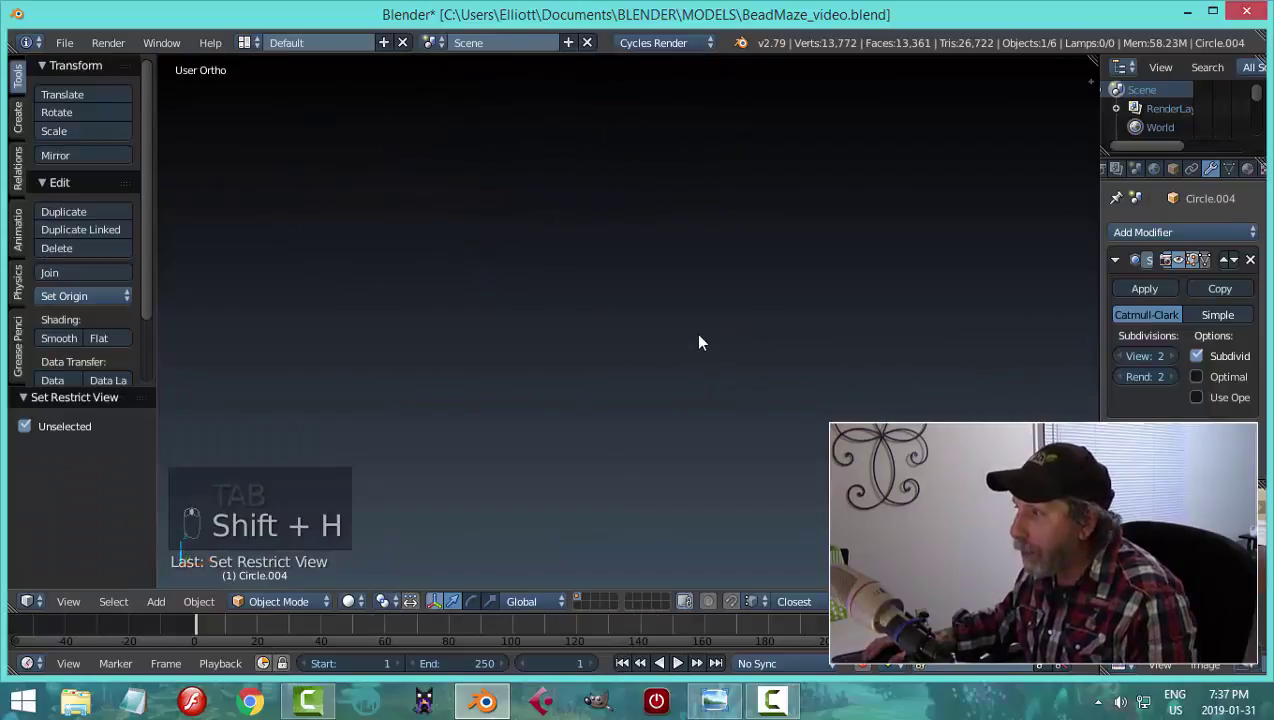
{"action": "scroll", "coordinate": [775, 485], "scroll_direction": "down", "scroll_amount": 3}
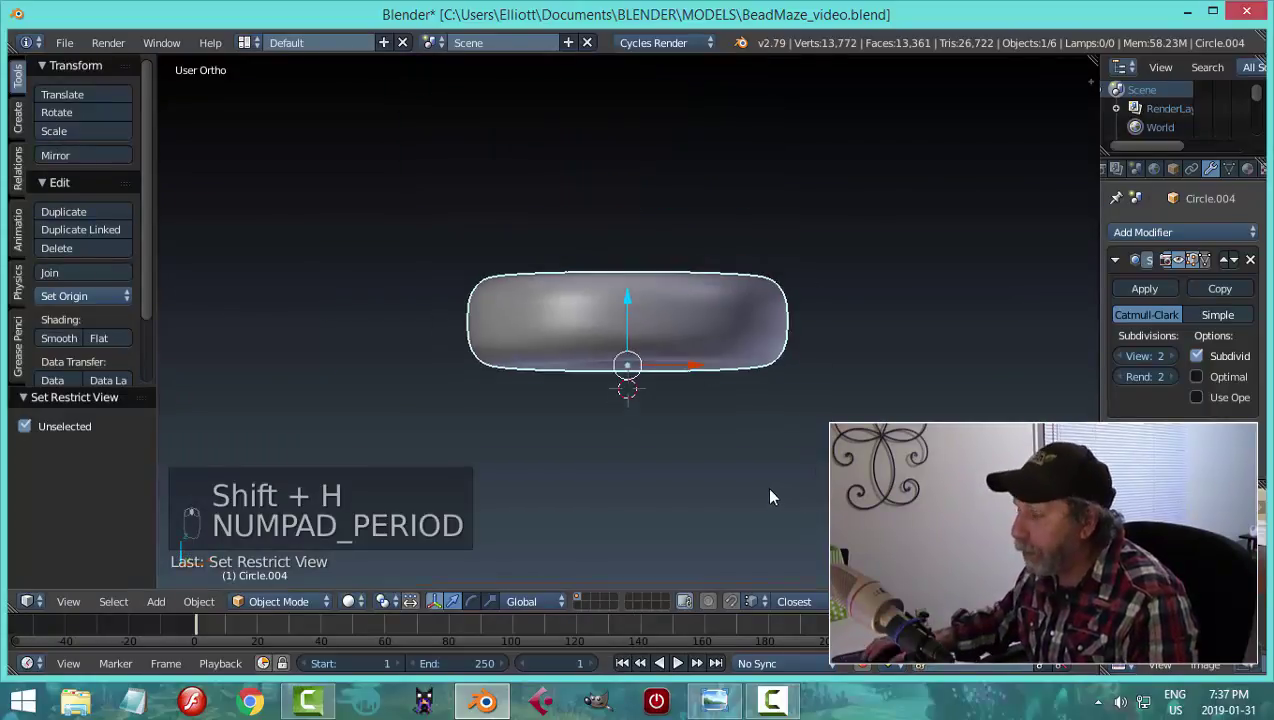
{"action": "middle_click_drag", "start_coordinate": [771, 498], "coordinate": [762, 401]}
{"action": "scroll", "coordinate": [790, 398], "scroll_direction": "up", "scroll_amount": 4}
- Add two supporting edge loops at the lower hole rim, one on the bead's underside and one inside the hole
{"action": "key", "text": "Tab"}
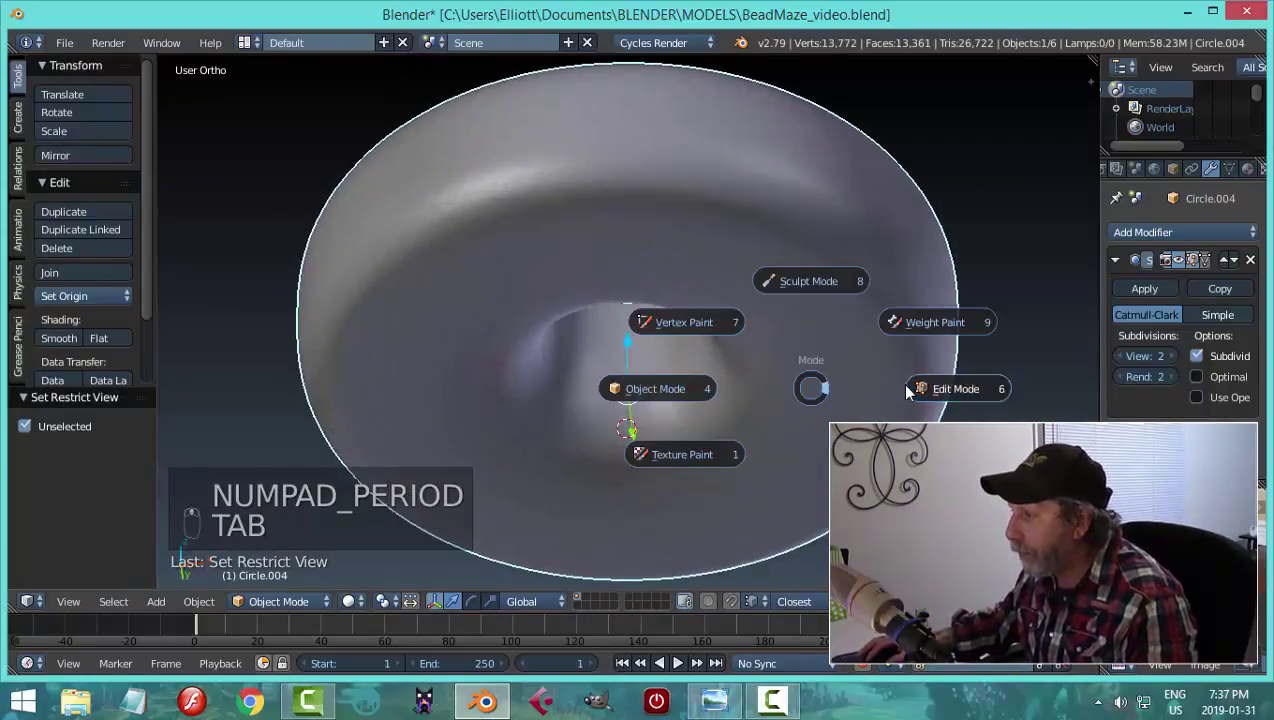
{"action": "key", "text": "ctrl+r"}
{"action": "left_click", "coordinate": [788, 315]}
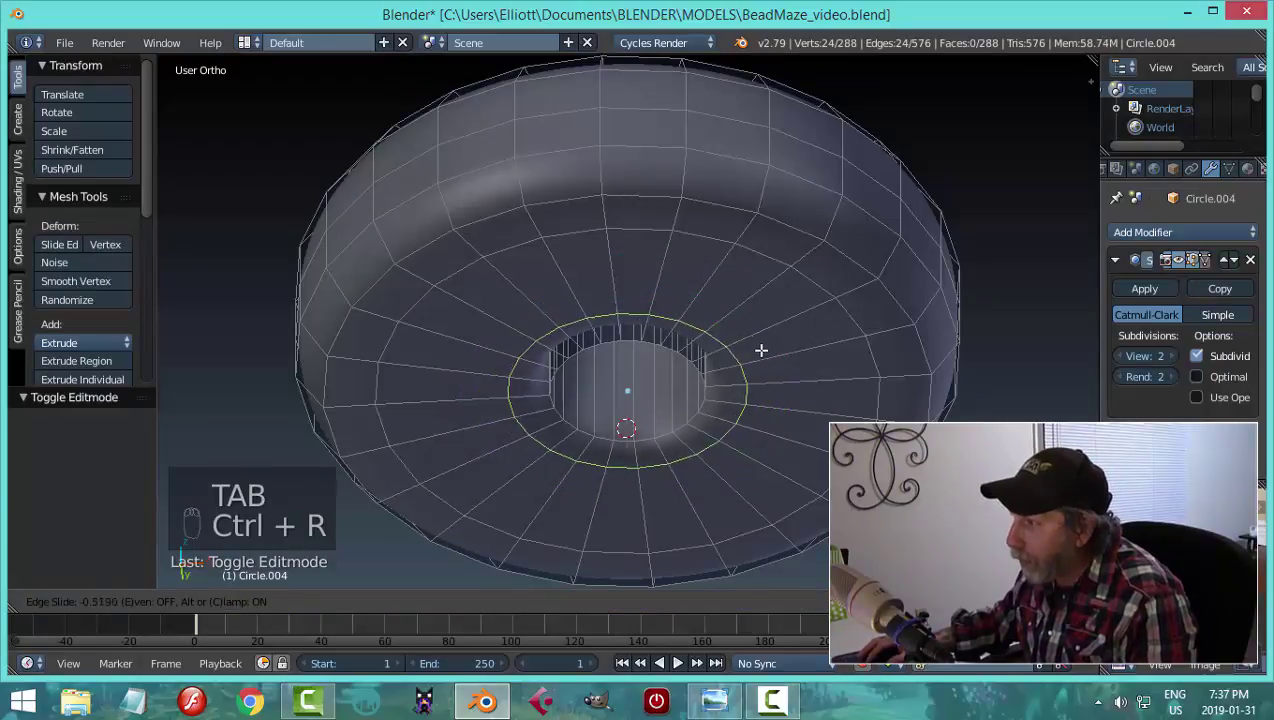
{"action": "left_click", "coordinate": [746, 363]}
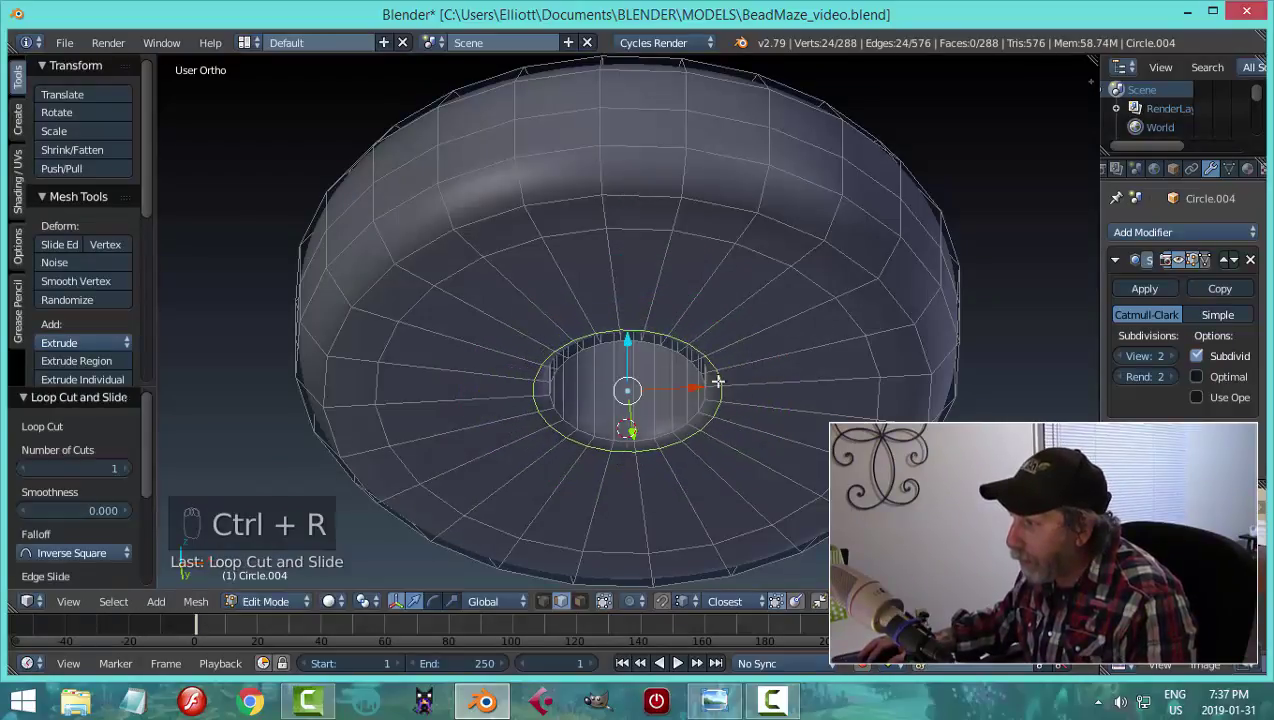
{"action": "key", "text": "ctrl+r"}
{"action": "left_click", "coordinate": [665, 412]}
{"action": "left_click", "coordinate": [674, 470]}
{"action": "key", "text": "Tab"}
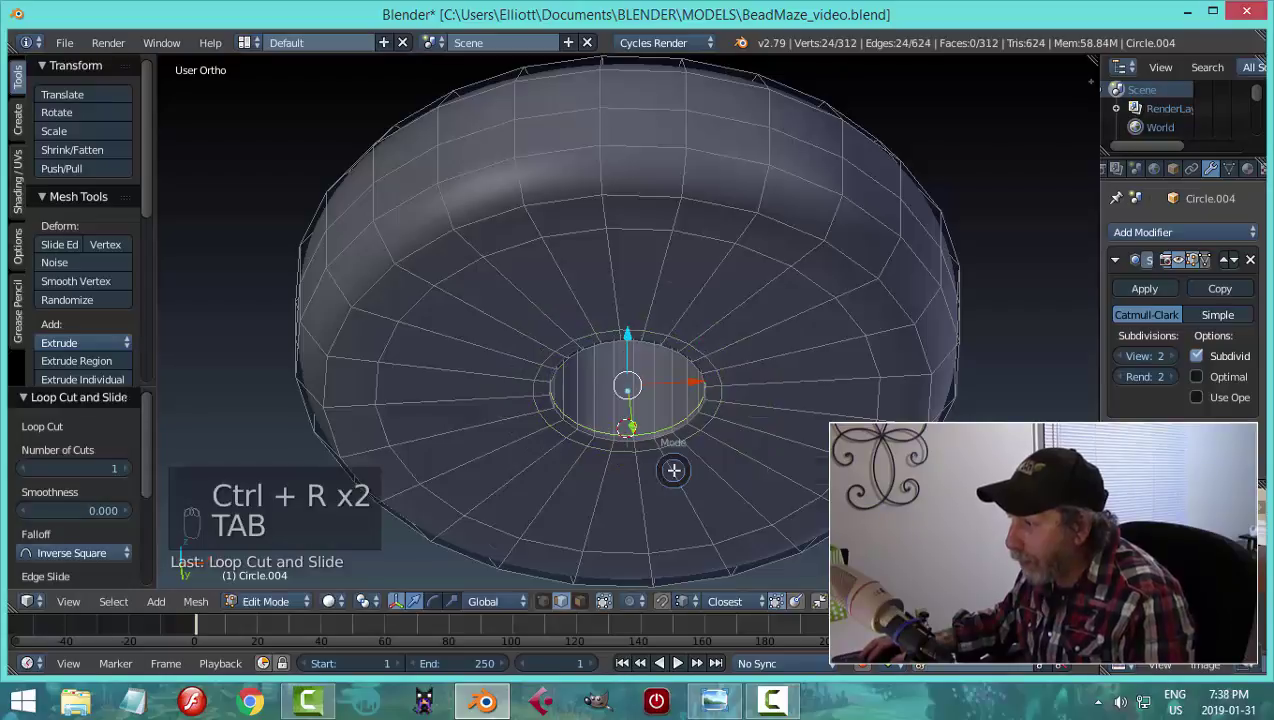
- Unhide all the maze parts and select only the bead on the front-left wire again
{"action": "scroll", "coordinate": [765, 345], "scroll_direction": "down", "scroll_amount": 4}
{"action": "middle_click_drag", "start_coordinate": [743, 490], "coordinate": [702, 447]}
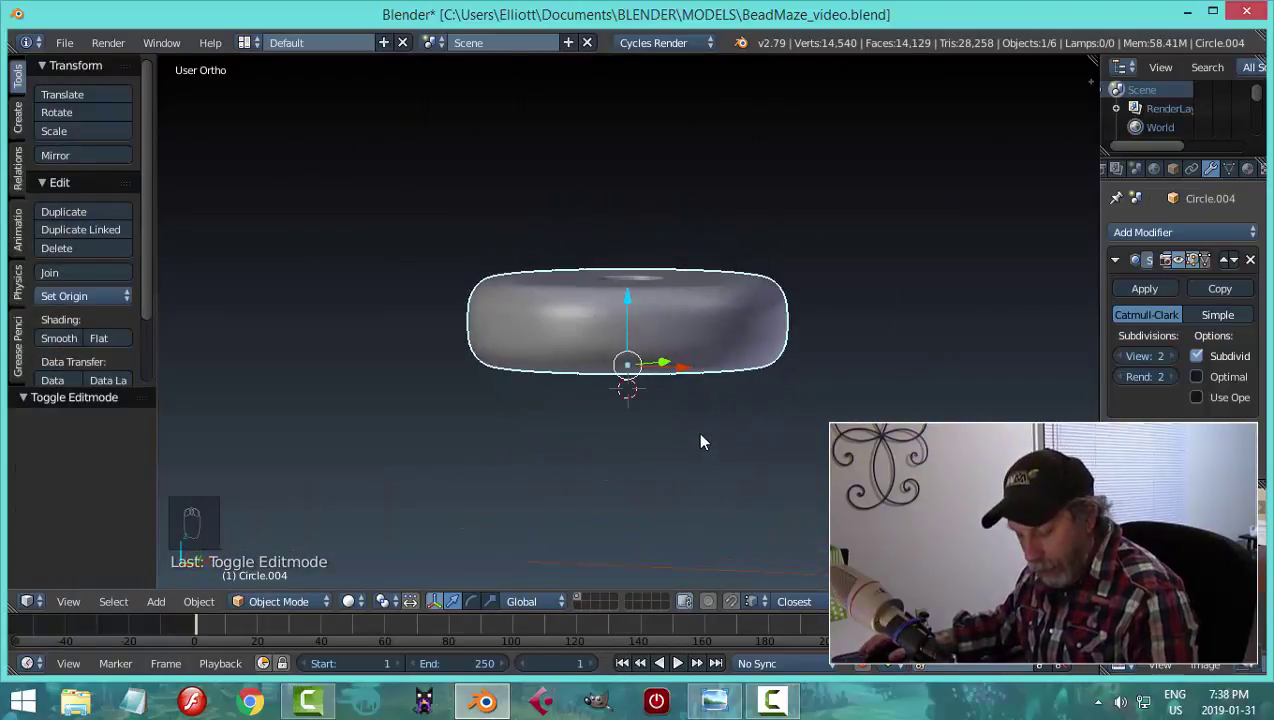
{"action": "key", "text": "alt+h"}
{"action": "key", "text": "a"}
{"action": "middle_click_drag", "start_coordinate": [697, 437], "coordinate": [703, 340]}
{"action": "right_click", "coordinate": [703, 340]}
{"action": "middle_click_drag", "start_coordinate": [765, 397], "coordinate": [420, 380]}
{"action": "key", "text": "s"}
{"action": "left_click", "coordinate": [830, 392]}
{"action": "key", "text": "a"}
{"action": "middle_click_drag", "start_coordinate": [740, 420], "coordinate": [916, 412]}
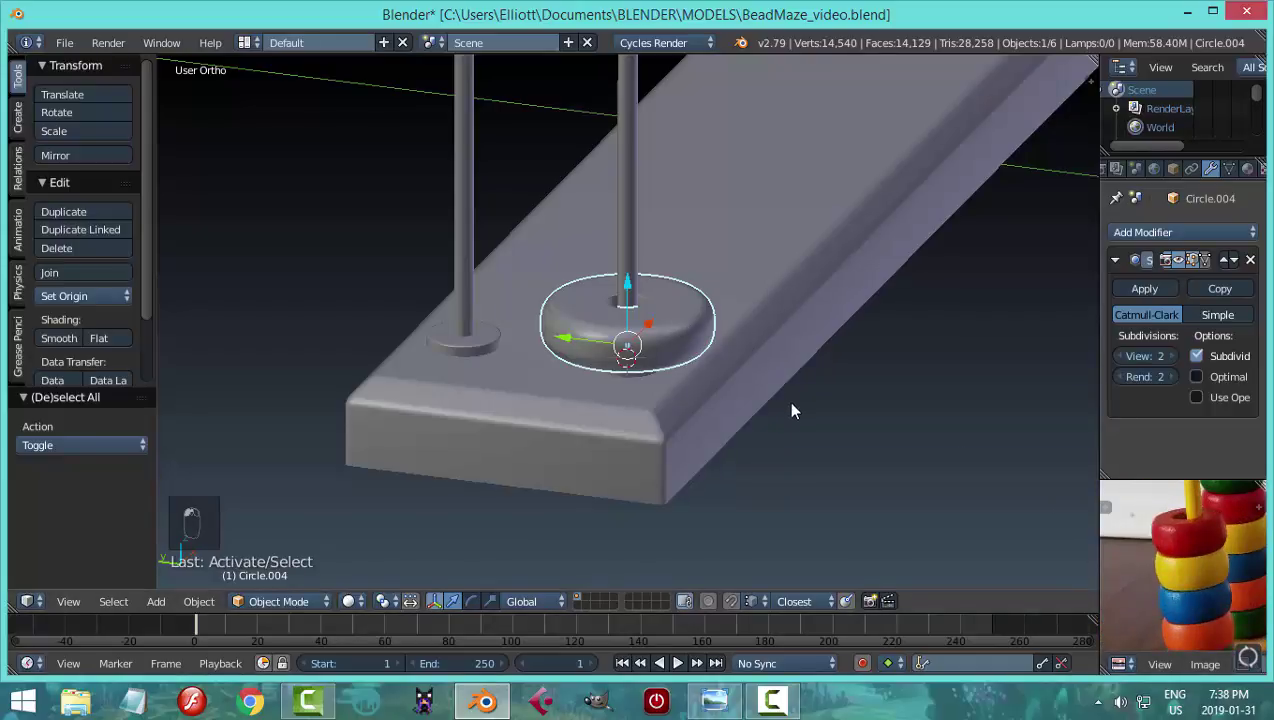
- Select the bead's whole mesh in Edit Mode and scale it by about 0.812 in X and Y only
{"action": "key", "text": "Tab"}
{"action": "key", "text": "a"}
{"action": "key", "text": "a"}
{"action": "key", "text": "a"}
{"action": "scroll", "coordinate": [756, 404], "scroll_direction": "up", "scroll_amount": 3}
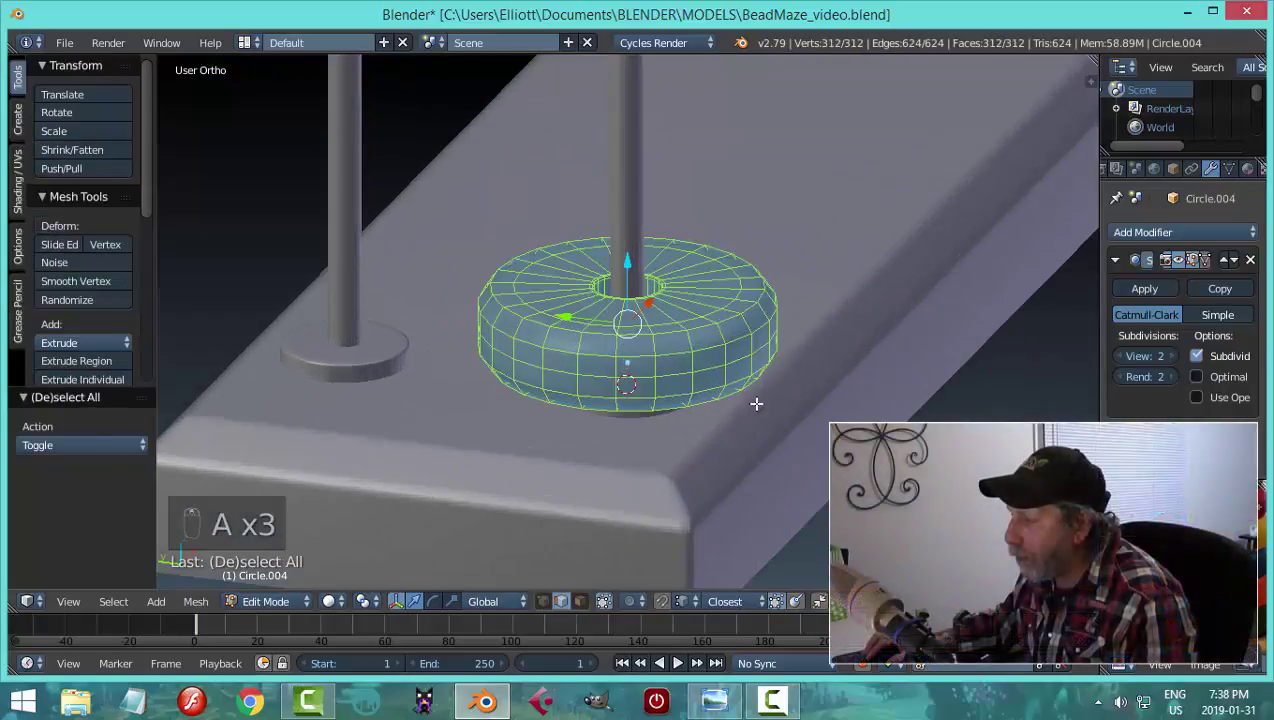
{"action": "middle_click_drag", "start_coordinate": [756, 404], "coordinate": [789, 397]}
{"action": "key", "text": "s"}
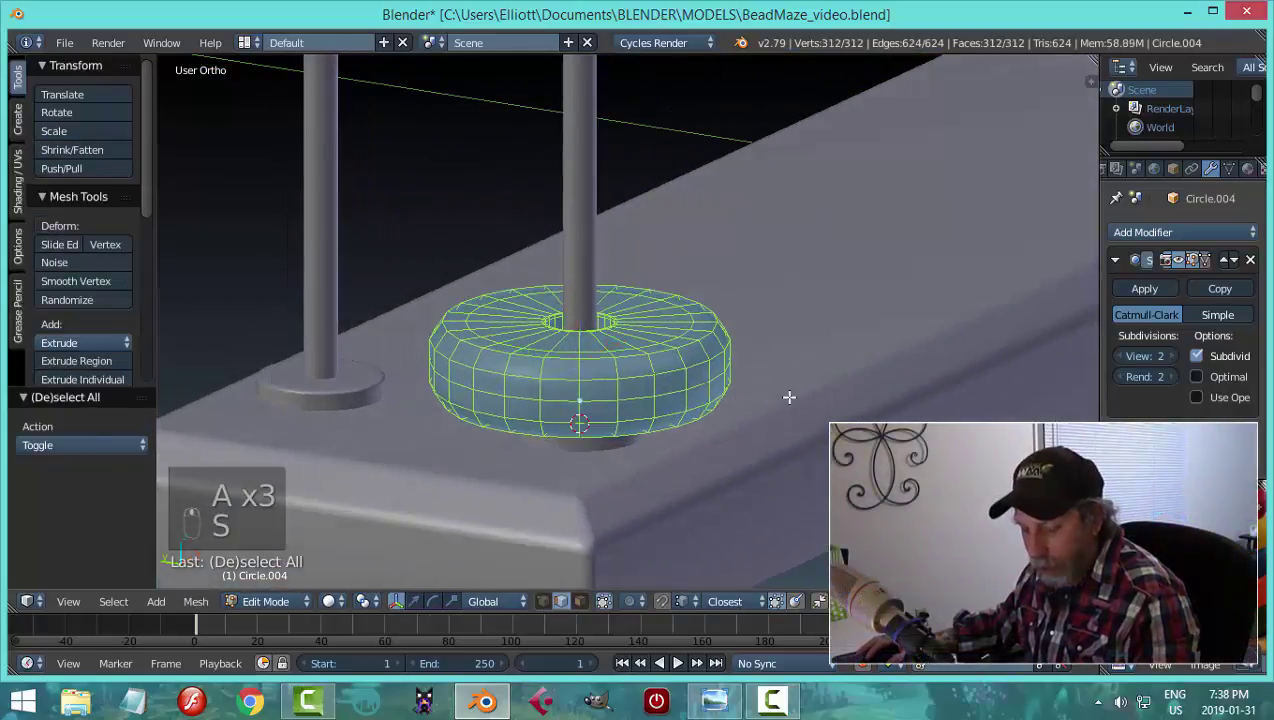
{"action": "key", "text": "shift+z"}
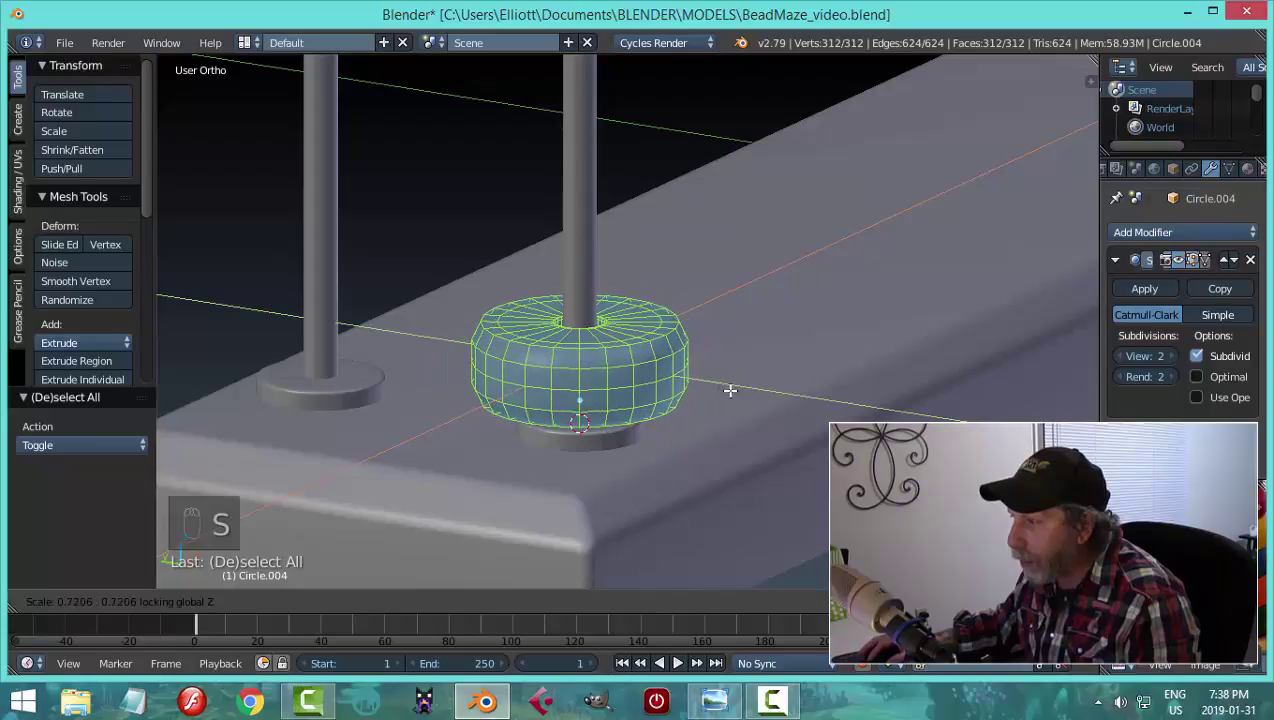
{"action": "left_click", "coordinate": [748, 392]}
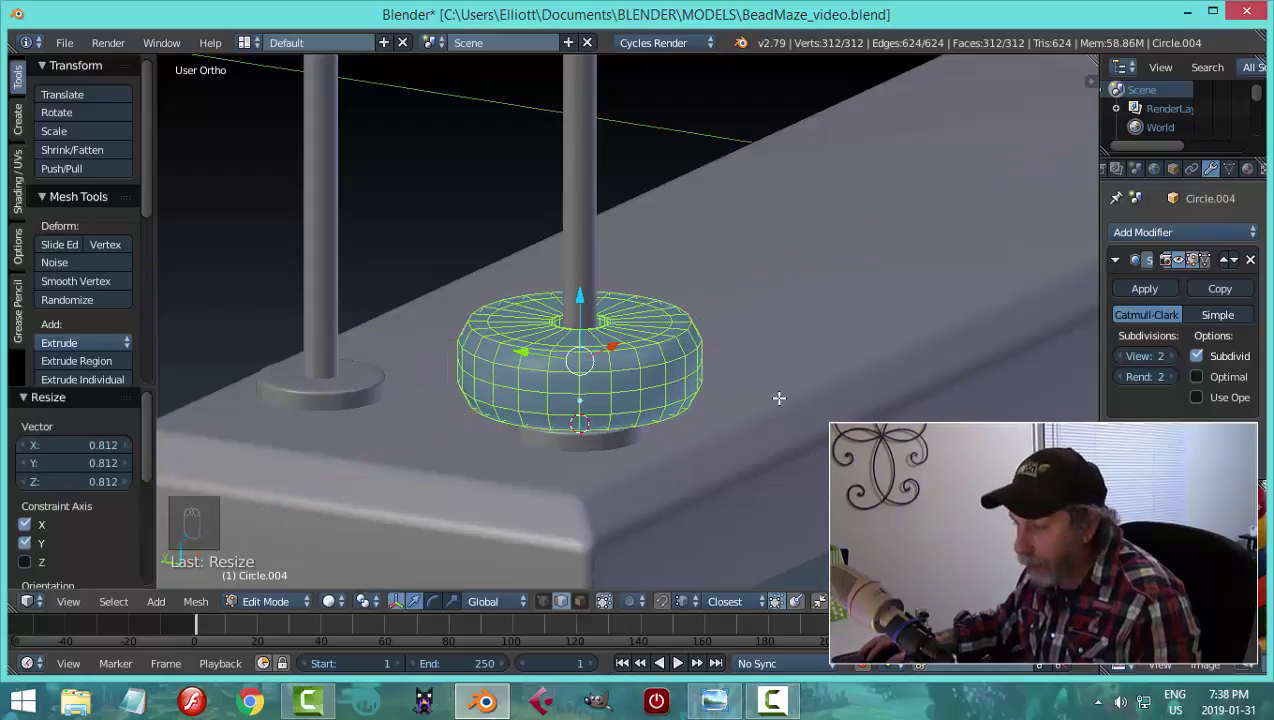
- Scale the bead's whole mesh down uniformly on all axes, then deselect all of its geometry
{"action": "key", "text": "s"}
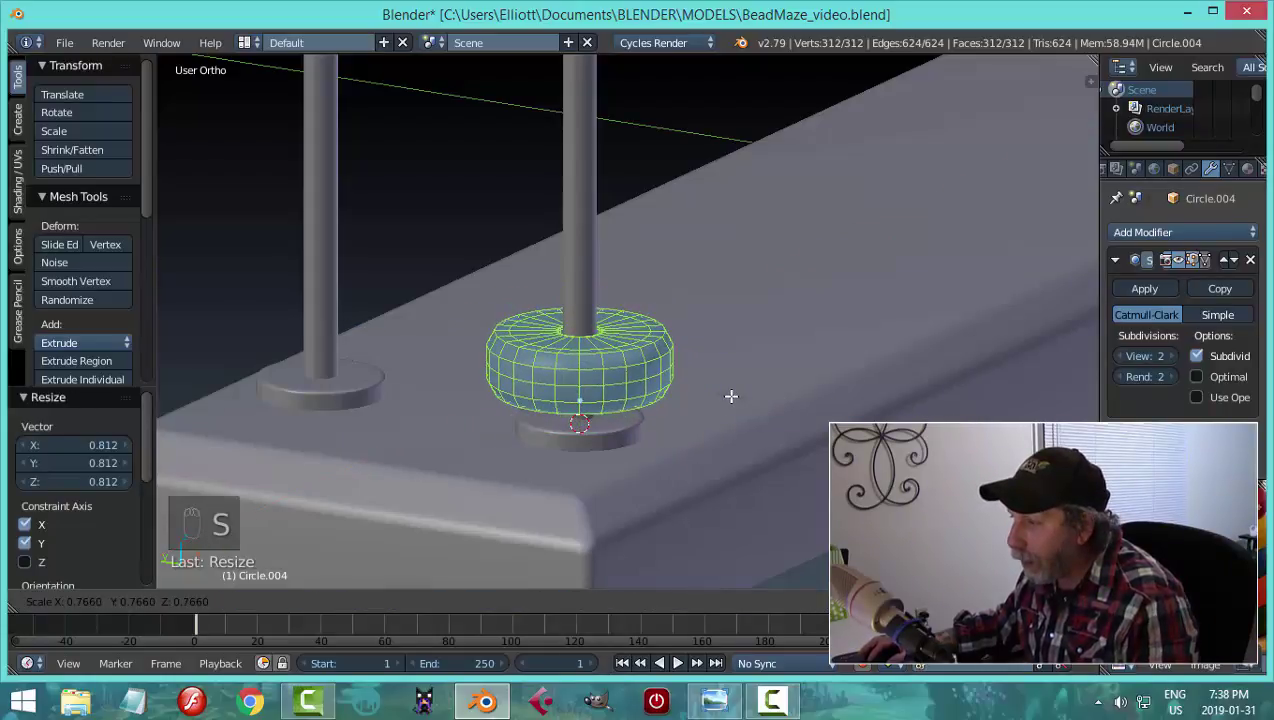
{"action": "left_click", "coordinate": [745, 395]}
{"action": "middle_click_drag", "start_coordinate": [745, 395], "coordinate": [660, 378]}
{"action": "scroll", "coordinate": [703, 478], "scroll_direction": "up", "scroll_amount": 4}
{"action": "key", "text": "a"}
- Switch to face selection, select a face loop inside the bead's hole and grow the selection twice to include the rim faces
{"action": "key", "text": "ctrl+Tab"}
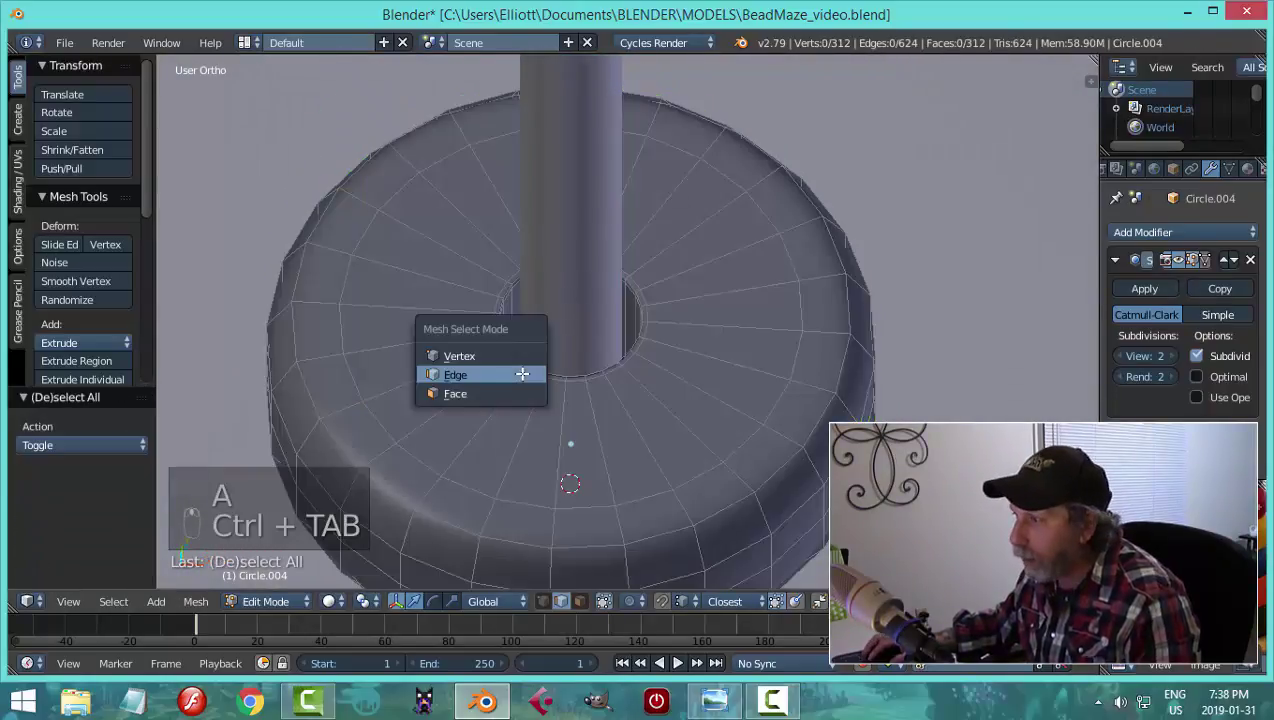
{"action": "left_click", "coordinate": [497, 394]}
{"action": "middle_click_drag", "start_coordinate": [497, 394], "coordinate": [504, 346]}
{"action": "scroll", "coordinate": [504, 346], "scroll_direction": "up", "scroll_amount": 3}
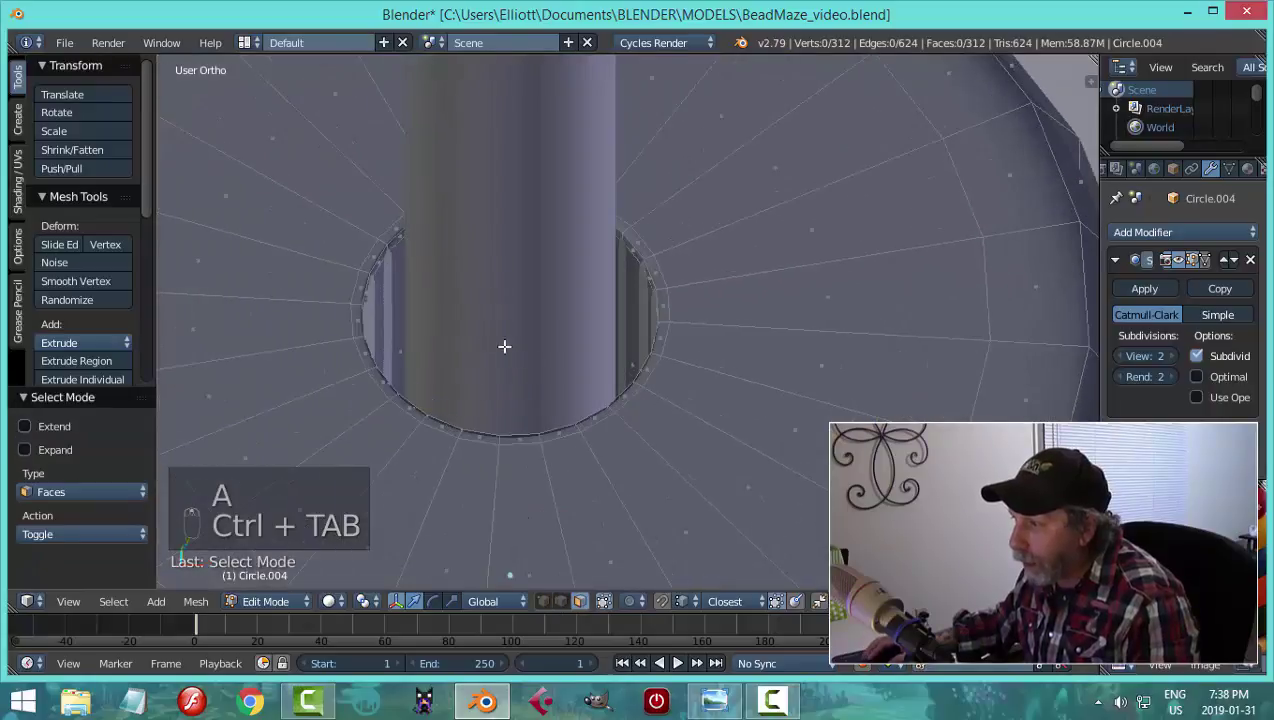
{"action": "right_click", "coordinate": [389, 290], "text": "alt"}
{"action": "key", "text": "ctrl+KP_Add"}
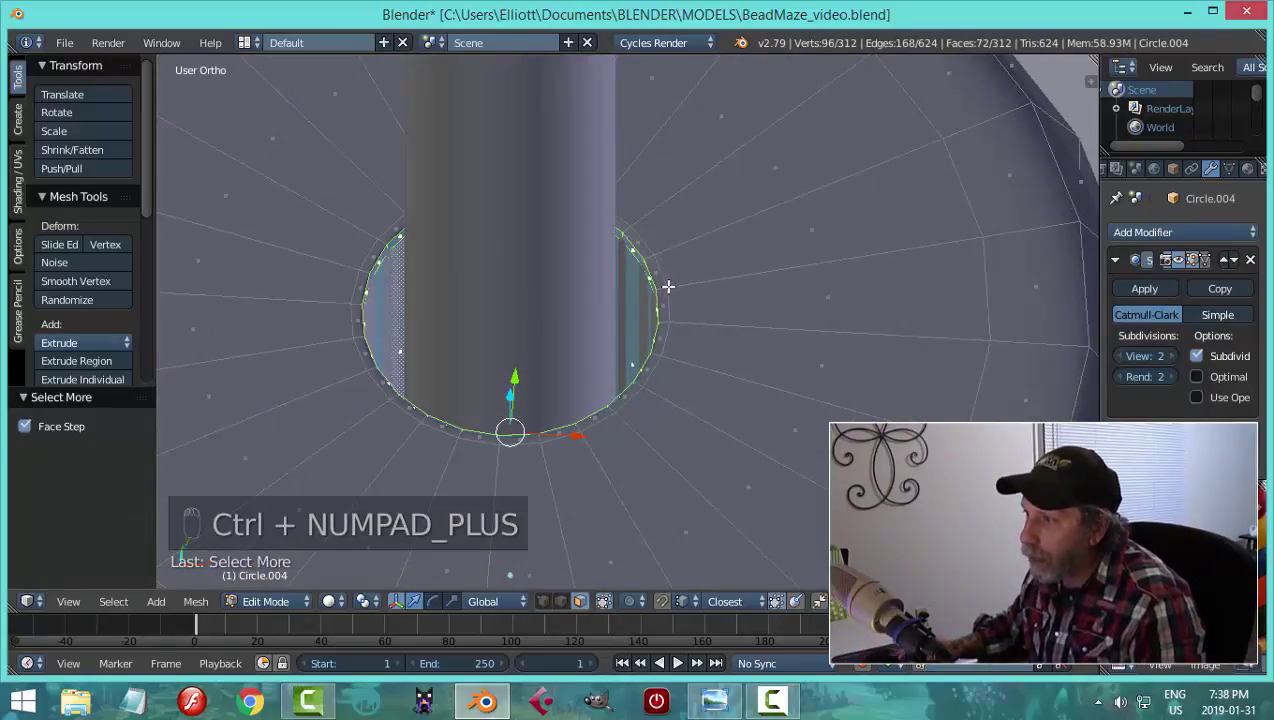
{"action": "key", "text": "ctrl+KP_Add"}
- Widen the selected hole faces in X and Y only, return to Object Mode and deselect everything
{"action": "scroll", "coordinate": [668, 287], "scroll_direction": "down", "scroll_amount": 4}
{"action": "mouse_move", "coordinate": [685, 313]}
{"action": "middle_mouse_down"}
{"action": "mouse_move", "coordinate": [671, 338]}
{"action": "mouse_move", "coordinate": [666, 296]}
{"action": "middle_mouse_up"}
{"action": "key", "text": "s"}
{"action": "key", "text": "shift+z"}
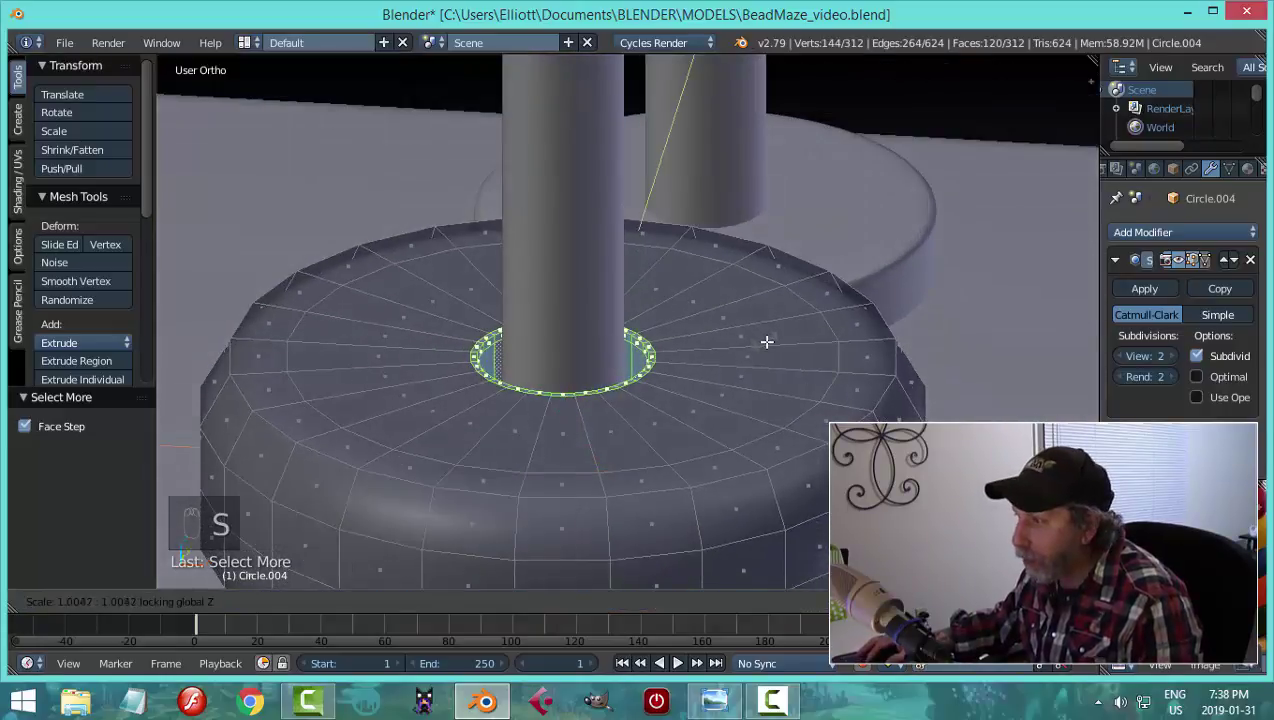
{"action": "left_click", "coordinate": [847, 364]}
{"action": "key", "text": "a"}
{"action": "key", "text": "Tab"}
{"action": "left_click", "coordinate": [790, 350]}
{"action": "scroll", "coordinate": [806, 344], "scroll_direction": "down", "scroll_amount": 3}
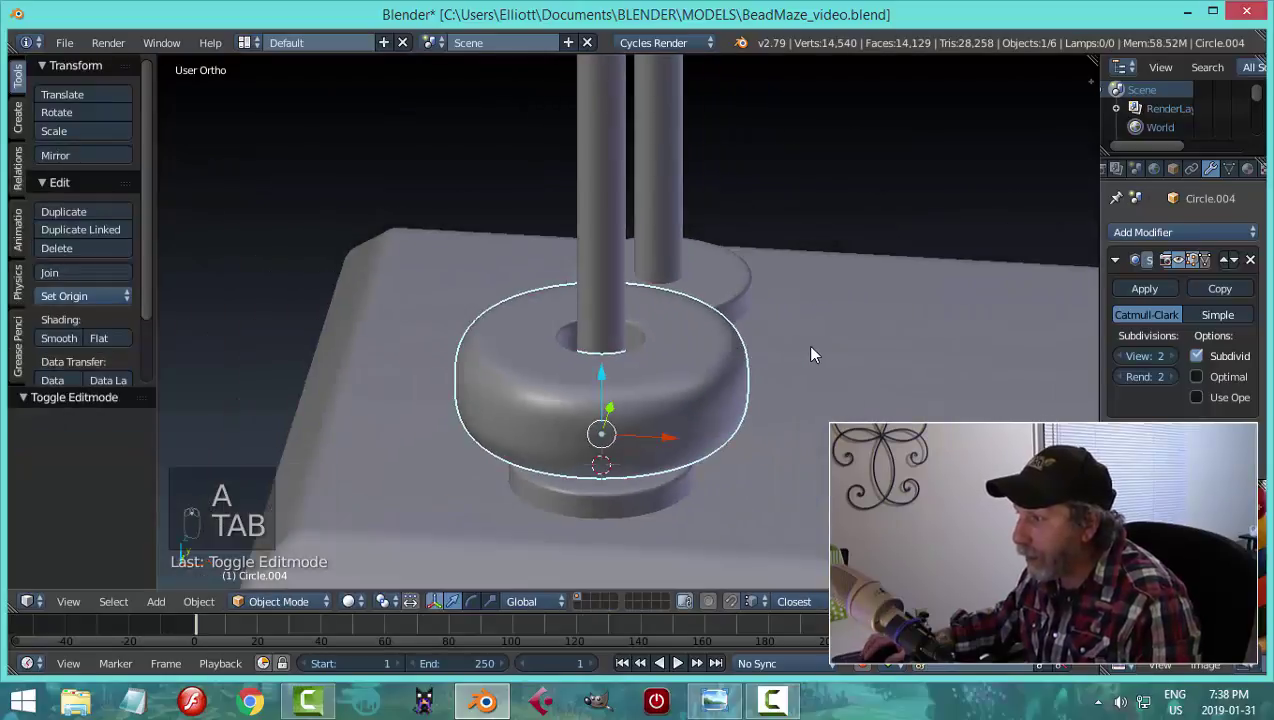
{"action": "key", "text": "a"}
{"action": "key", "text": "a"}
- In left orthographic view, duplicate the bead and move the copy 1.331 along Y onto the neighbouring wire
{"action": "scroll", "coordinate": [648, 355], "scroll_direction": "up", "scroll_amount": 3}
{"action": "middle_click_drag", "start_coordinate": [648, 355], "coordinate": [1015, 355]}
{"action": "key", "text": "KP_3"}
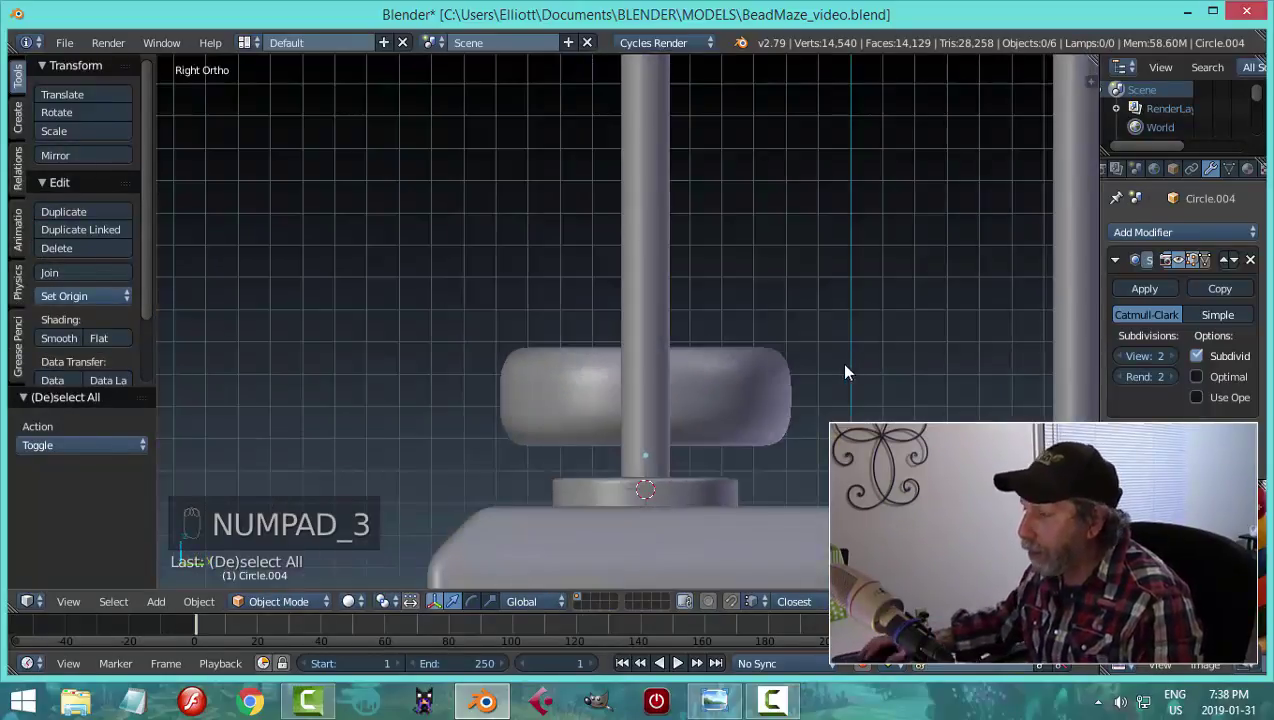
{"action": "scroll", "coordinate": [840, 365], "scroll_direction": "down", "scroll_amount": 2}
{"action": "key", "text": "ctrl+KP_3"}
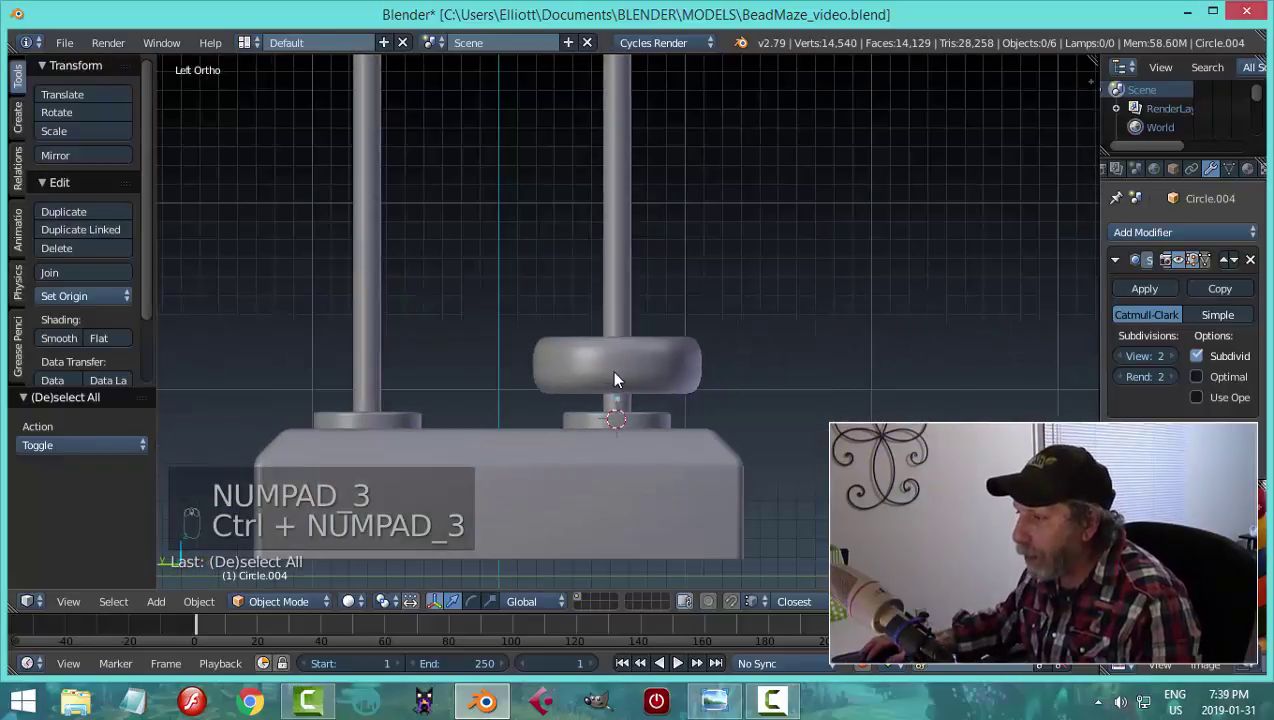
{"action": "key", "text": "shift+d"}
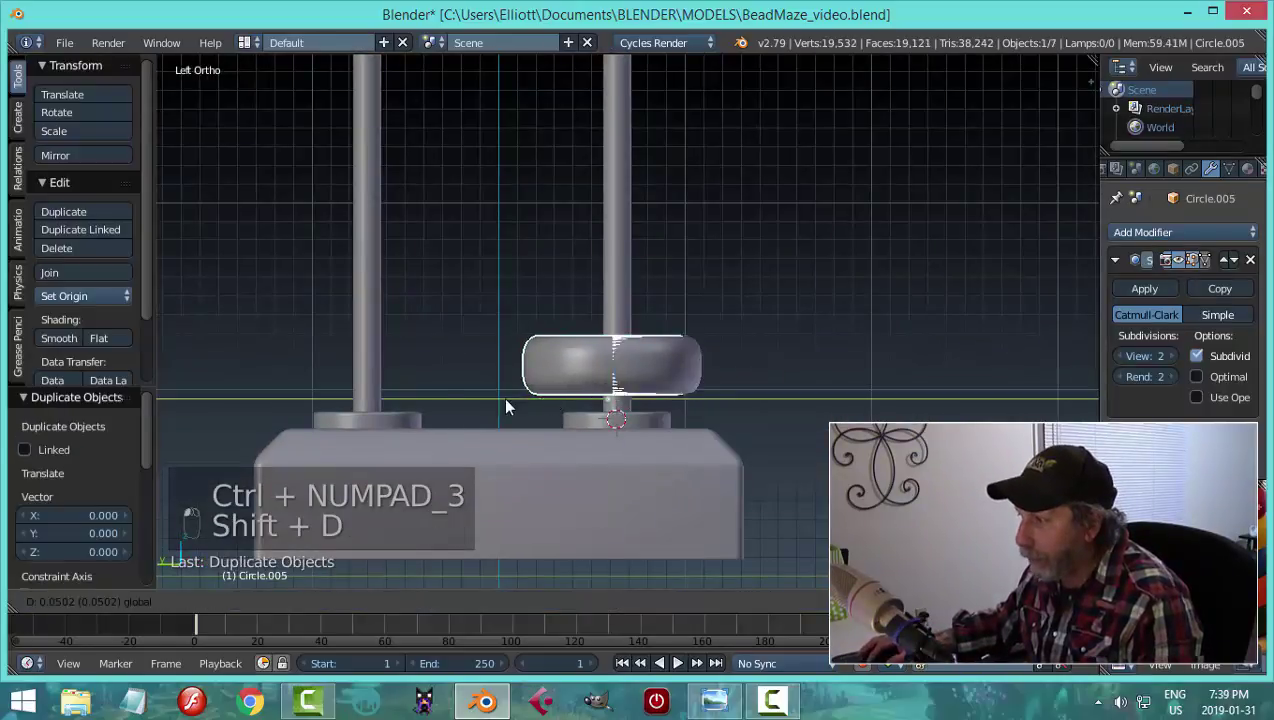
{"action": "left_click", "coordinate": [302, 396]}
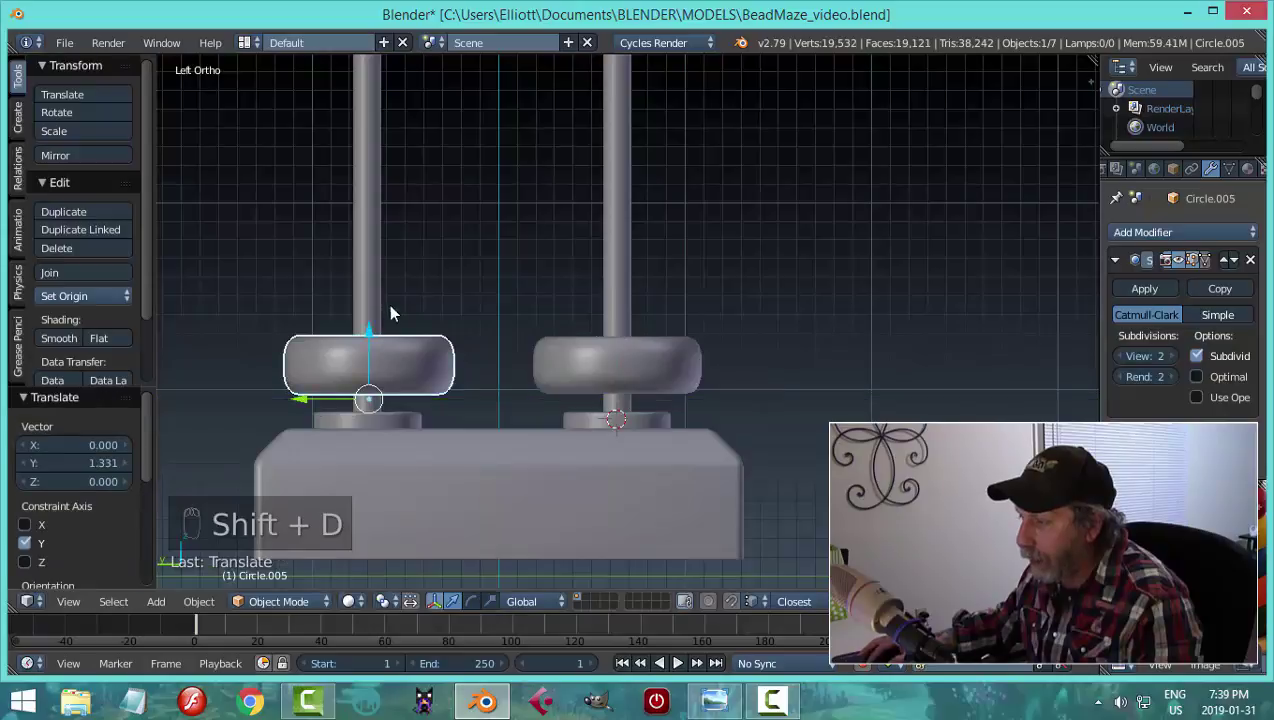
- Lower the original bead on the front-left wire along Z onto the disc at the wire's foot
{"action": "middle_click_drag", "start_coordinate": [390, 313], "coordinate": [605, 350]}
{"action": "right_click", "coordinate": [600, 360]}
{"action": "key", "text": "g"}
{"action": "key", "text": "z"}
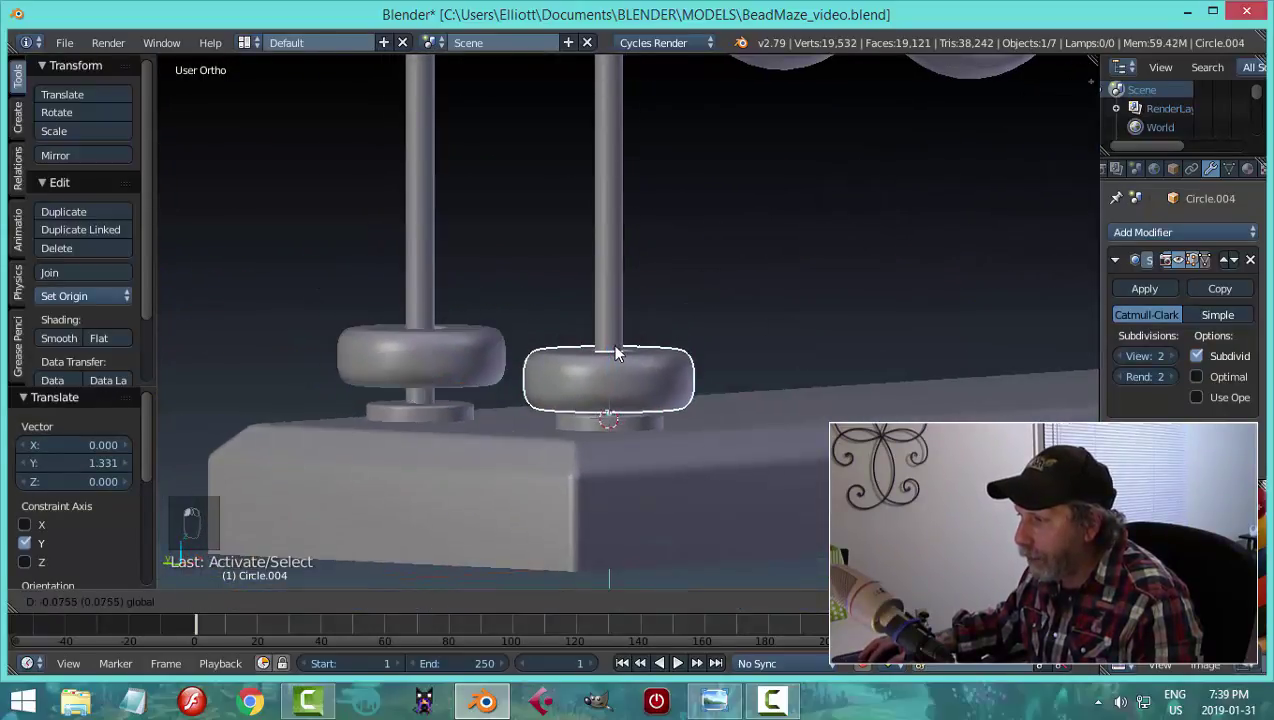
{"action": "left_click", "coordinate": [617, 355]}
{"action": "key", "text": "a"}
- Delete the duplicated bead on the neighbouring rear wire
{"action": "middle_click_drag", "start_coordinate": [606, 347], "coordinate": [690, 376]}
{"action": "right_click", "coordinate": [515, 362]}
{"action": "key", "text": "x"}
{"action": "left_click", "coordinate": [483, 358]}
- In front view, duplicate the front-left bead twice along Z, stacking each copy on the one below at about 0.319 spacing
{"action": "middle_click_drag", "start_coordinate": [512, 363], "coordinate": [640, 395]}
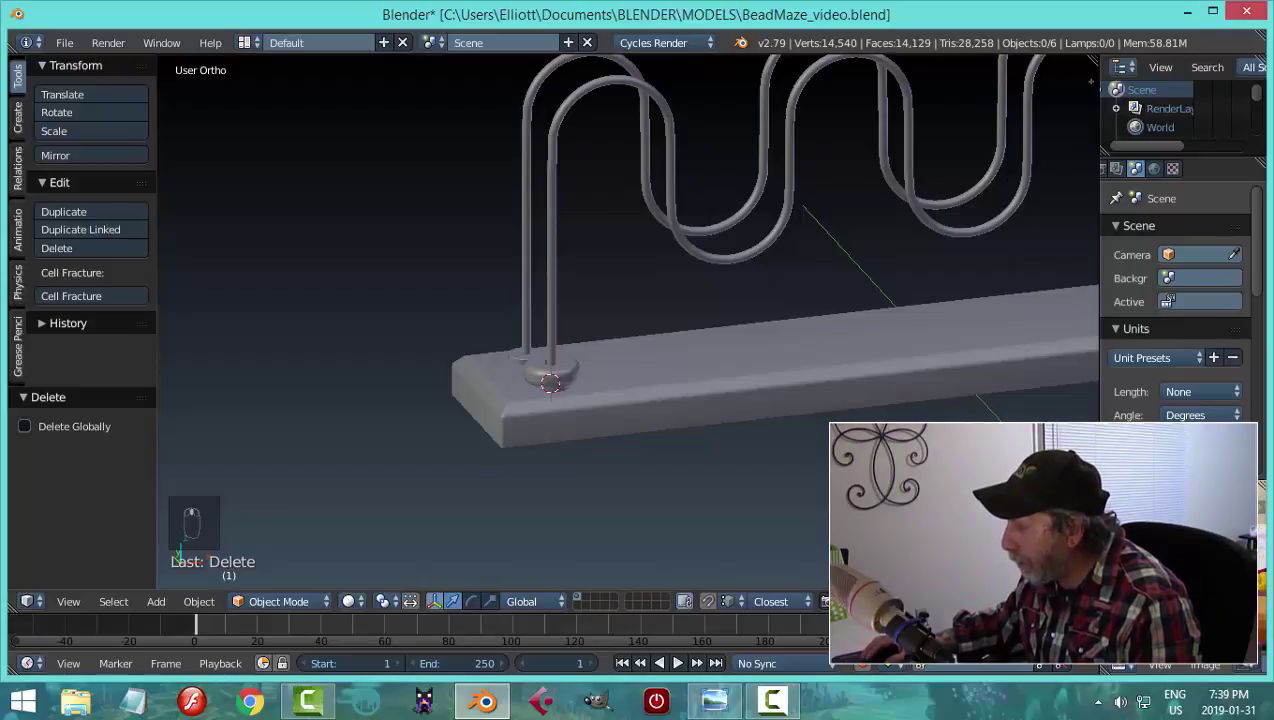
{"action": "scroll", "coordinate": [627, 320], "scroll_direction": "up", "scroll_amount": 1}
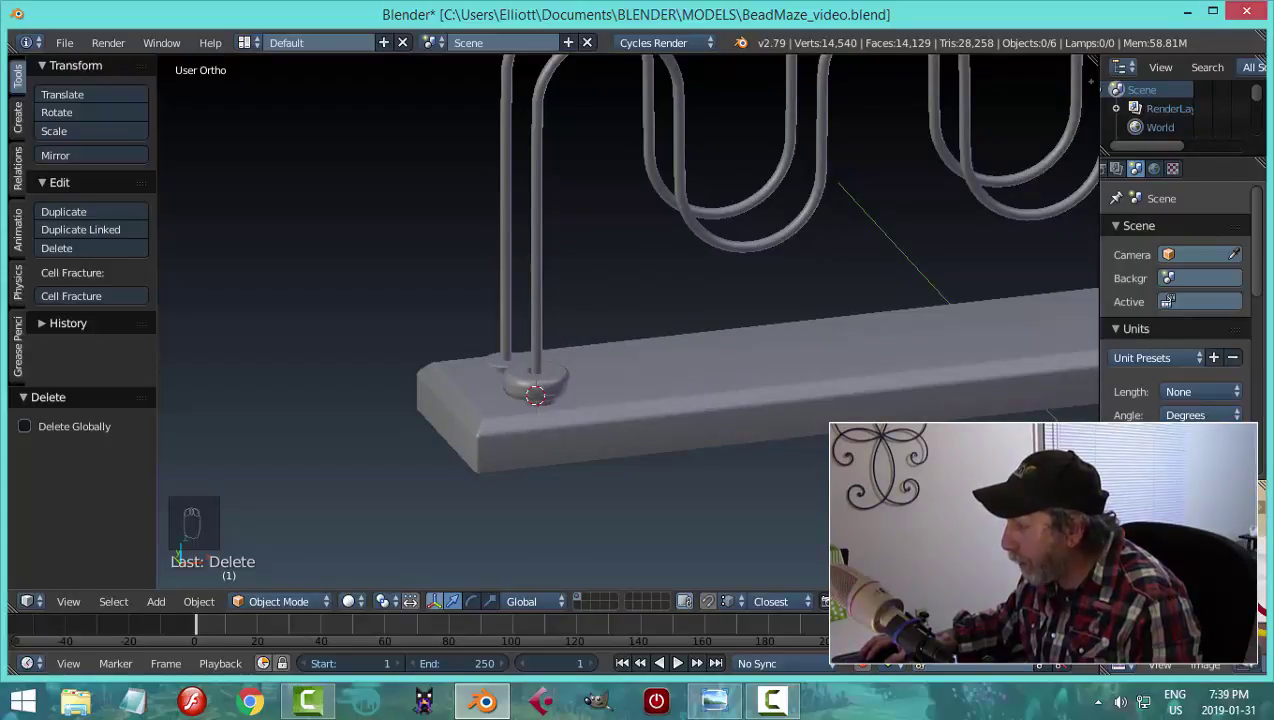
{"action": "right_click", "coordinate": [540, 387]}
{"action": "middle_click_drag", "start_coordinate": [762, 435], "coordinate": [744, 393]}
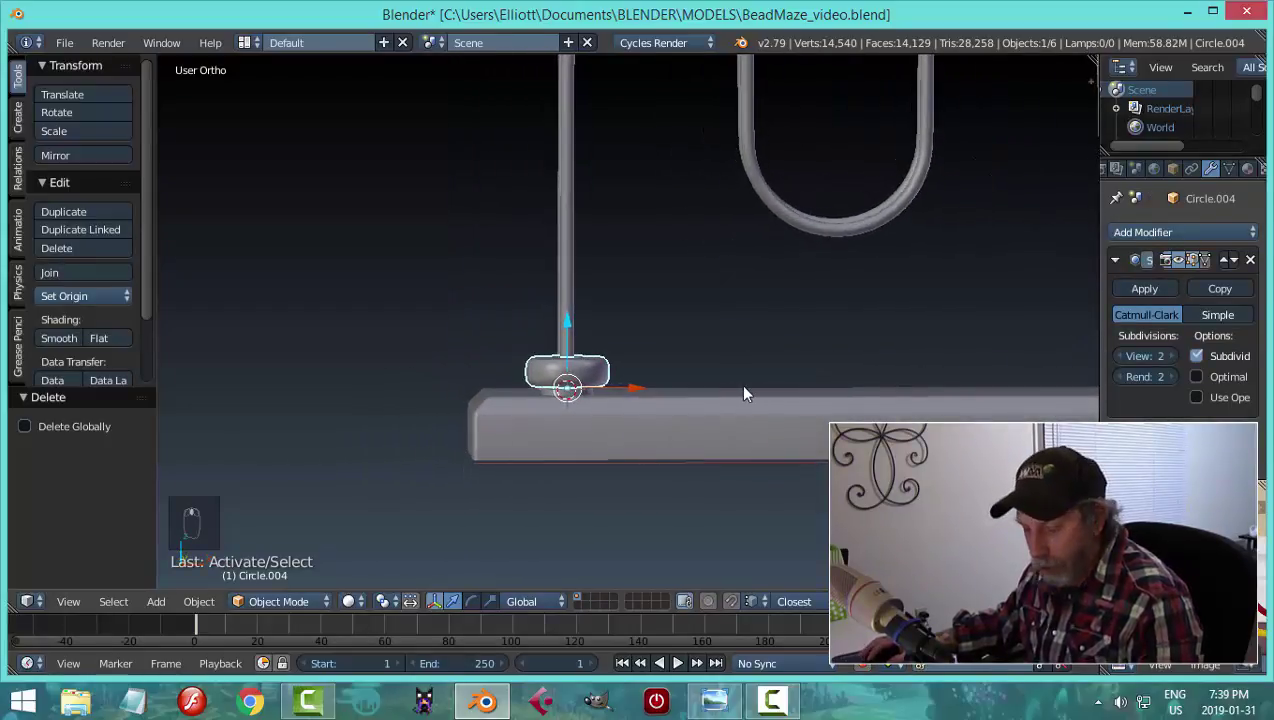
{"action": "key", "text": "KP_1"}
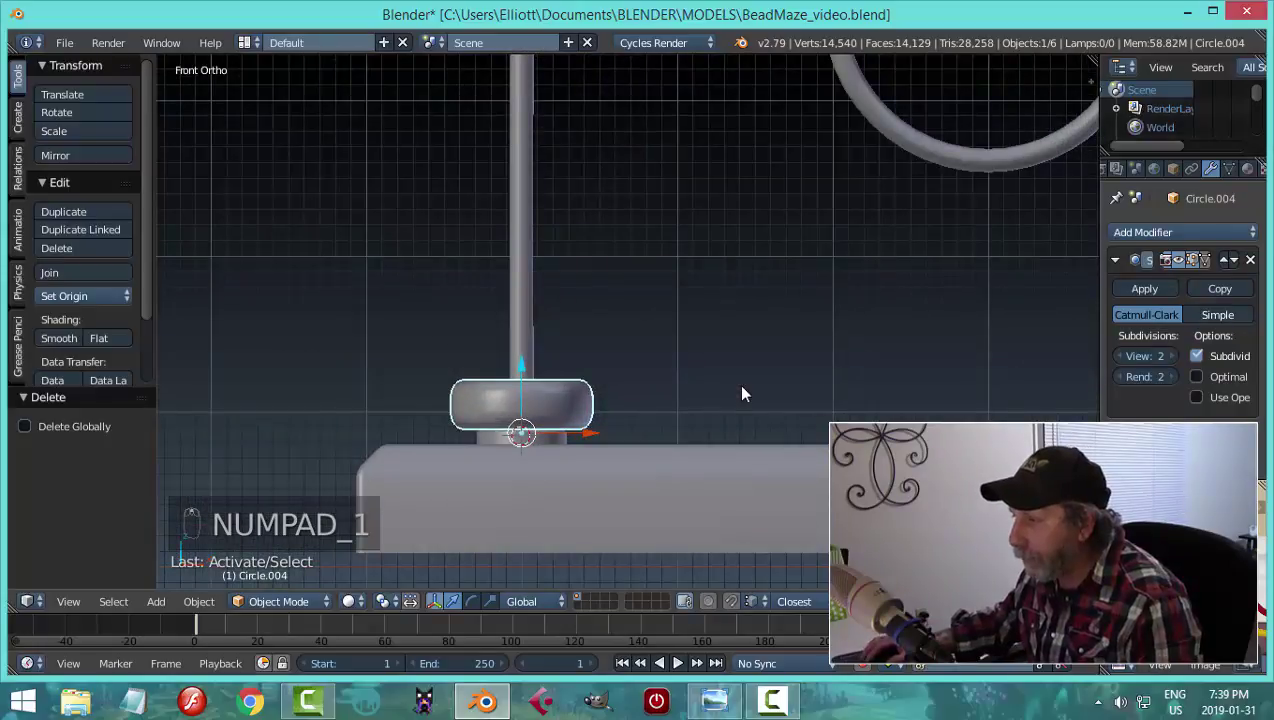
{"action": "key", "text": "shift+d"}
{"action": "right_click", "coordinate": [511, 382]}
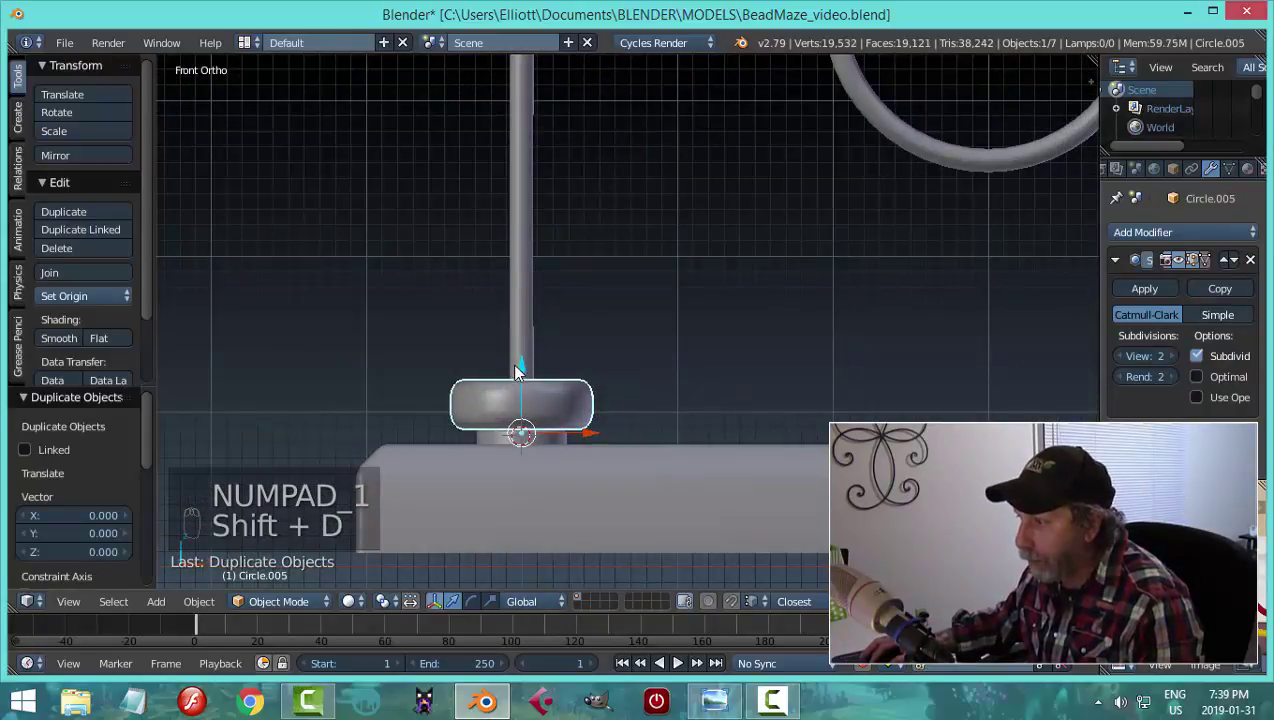
{"action": "left_click_drag", "start_coordinate": [515, 372], "coordinate": [536, 267]}
{"action": "key", "text": "shift+d"}
{"action": "right_click", "coordinate": [531, 313]}
{"action": "middle_click_drag", "start_coordinate": [566, 272], "coordinate": [608, 394], "text": "shift"}
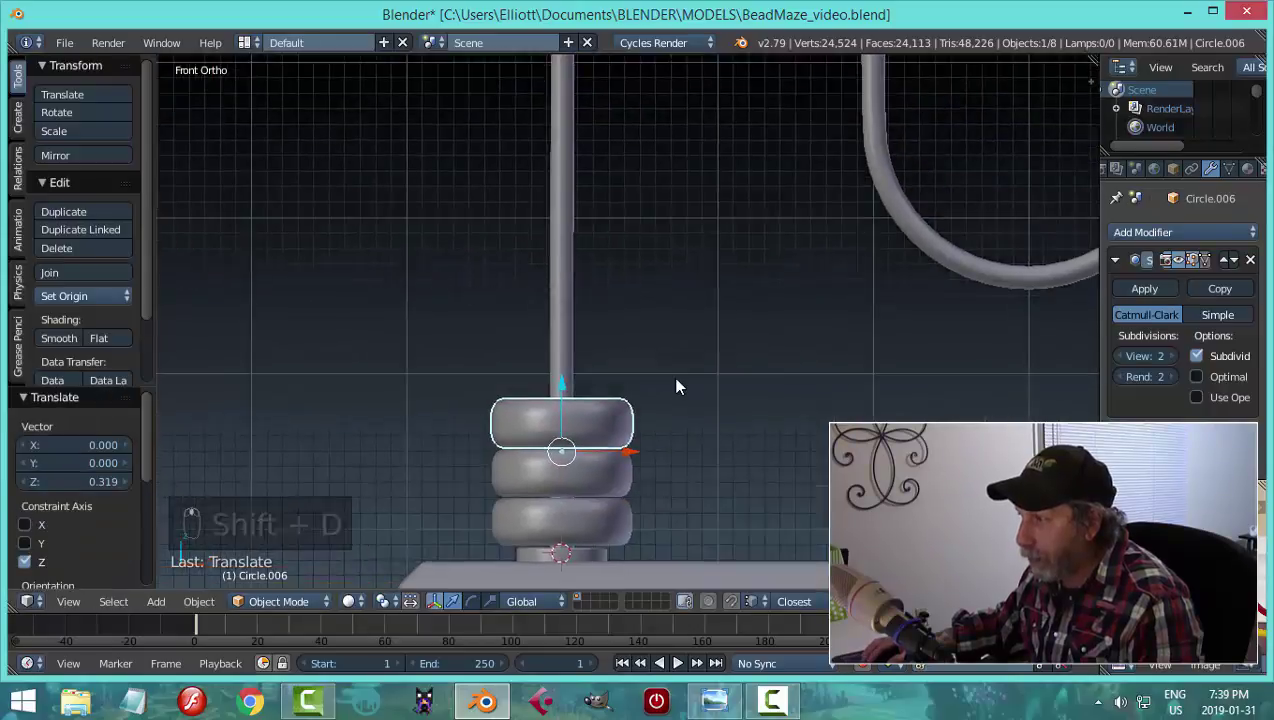
- Stack a third and fourth bead copy on the front-left wire, offset along Z by about 0.325 and 0.319
{"action": "key", "text": "shift+d"}
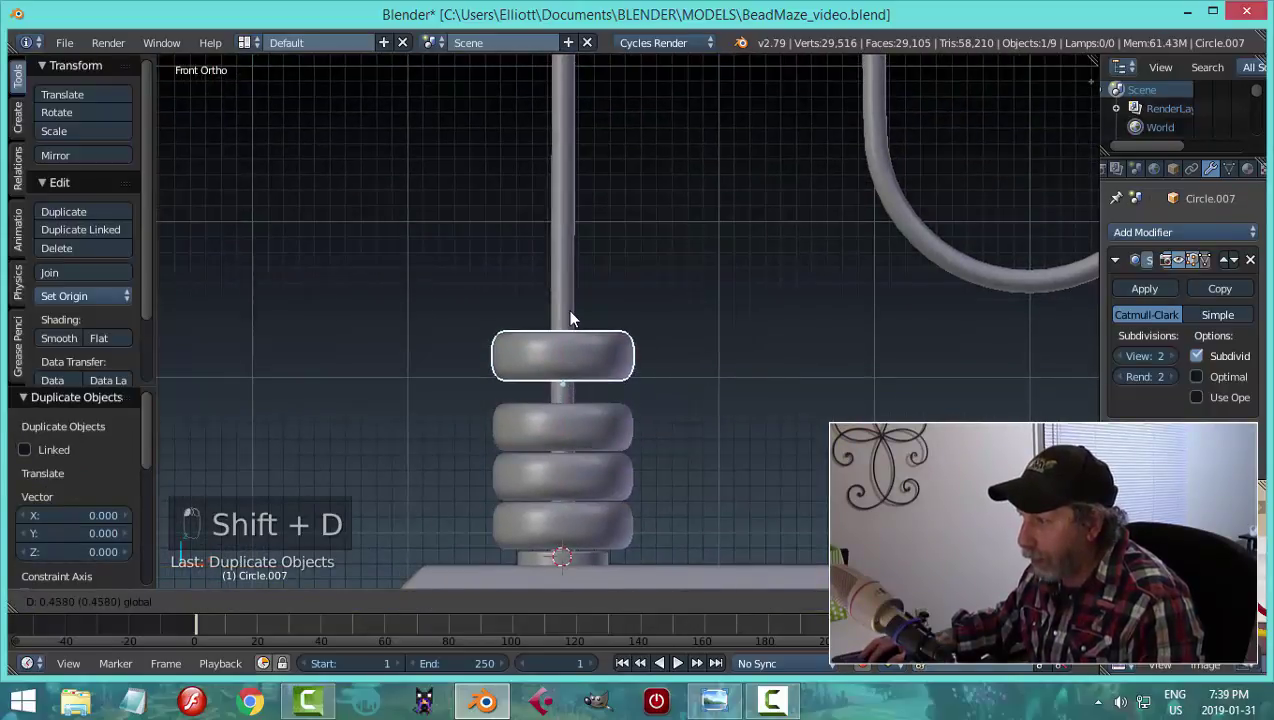
{"action": "left_click", "coordinate": [572, 338]}
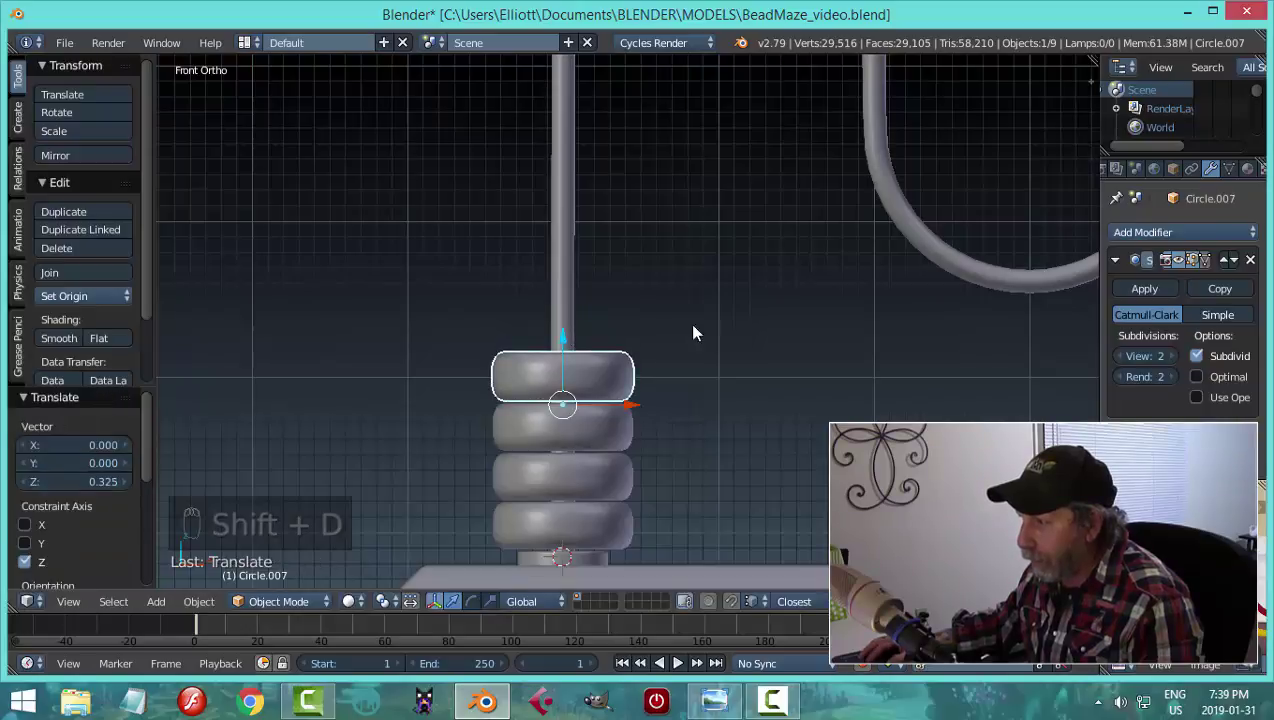
{"action": "middle_click_drag", "start_coordinate": [693, 332], "coordinate": [706, 357], "text": "shift"}
{"action": "key", "text": "shift+d"}
{"action": "right_click", "coordinate": [626, 364]}
{"action": "left_click_drag", "start_coordinate": [567, 380], "coordinate": [576, 322]}
{"action": "middle_click_drag", "start_coordinate": [718, 327], "coordinate": [708, 385], "text": "shift"}
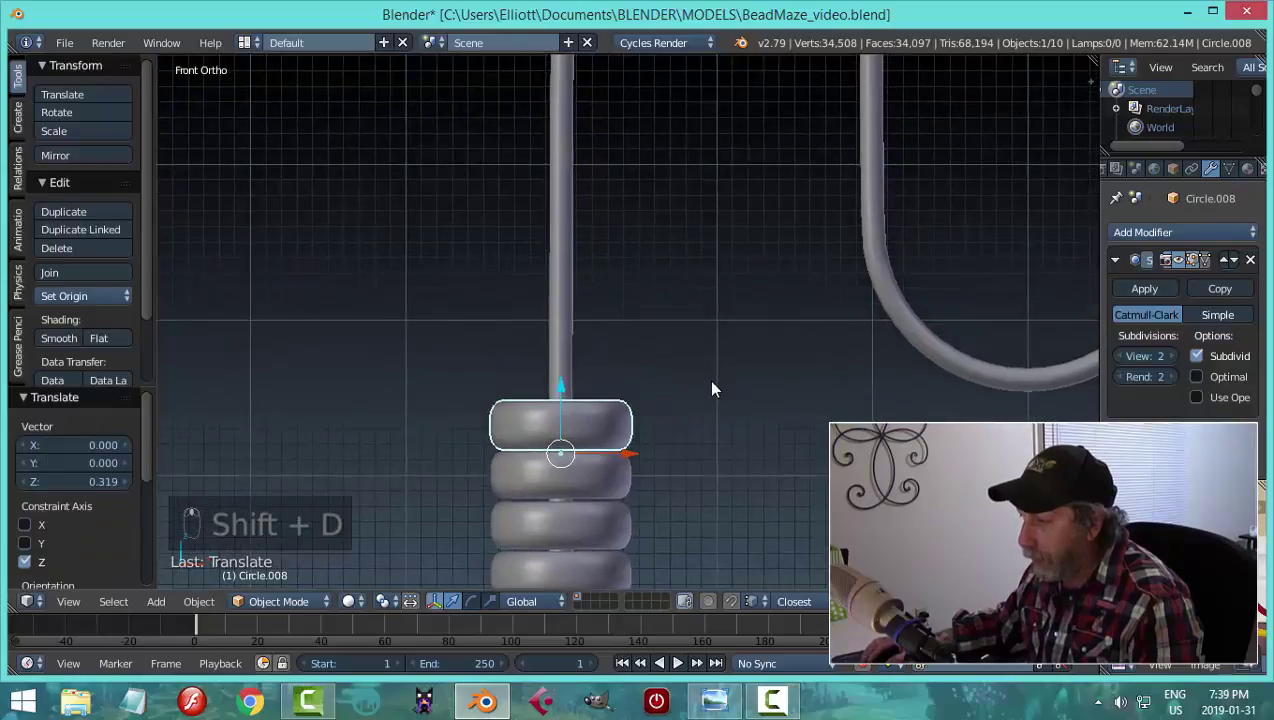
- Duplicate the top bead twice more along Z to stack the fifth and sixth copies, spaced about 0.319 apart
{"action": "key", "text": "shift+d"}
{"action": "key", "text": "z"}
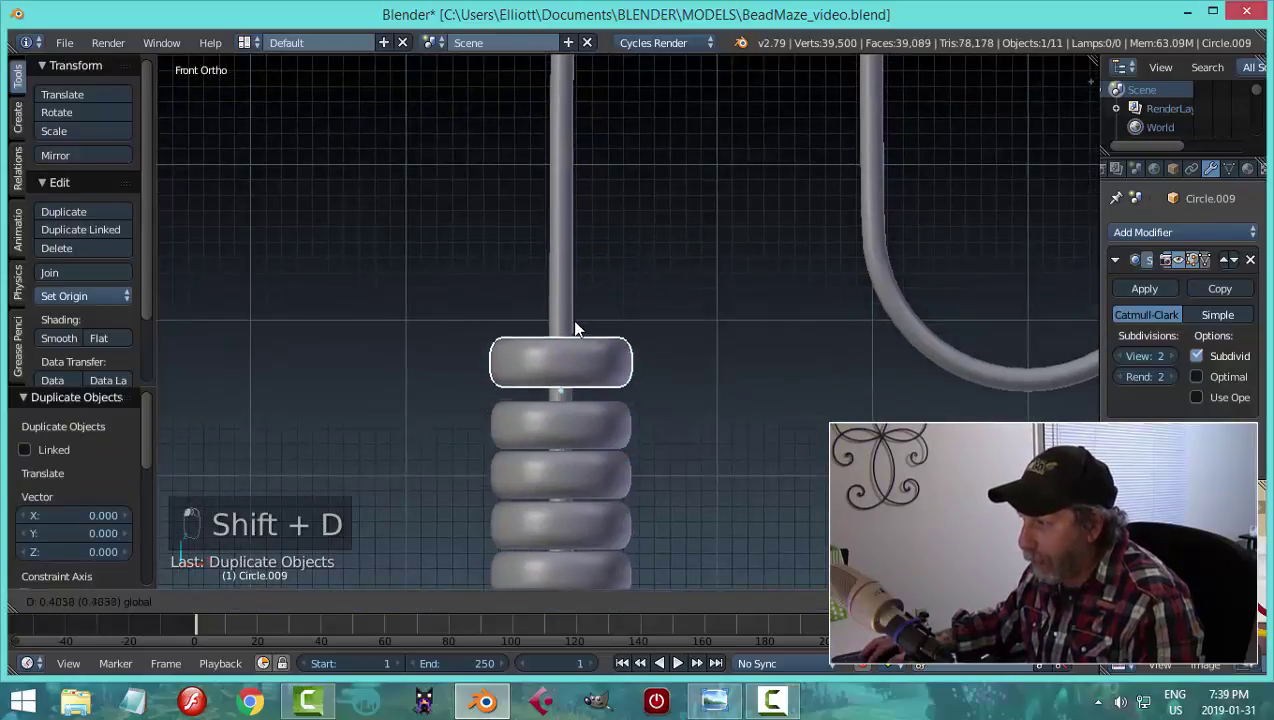
{"action": "left_click", "coordinate": [572, 330]}
{"action": "middle_click_drag", "start_coordinate": [700, 362], "coordinate": [717, 392], "text": "shift"}
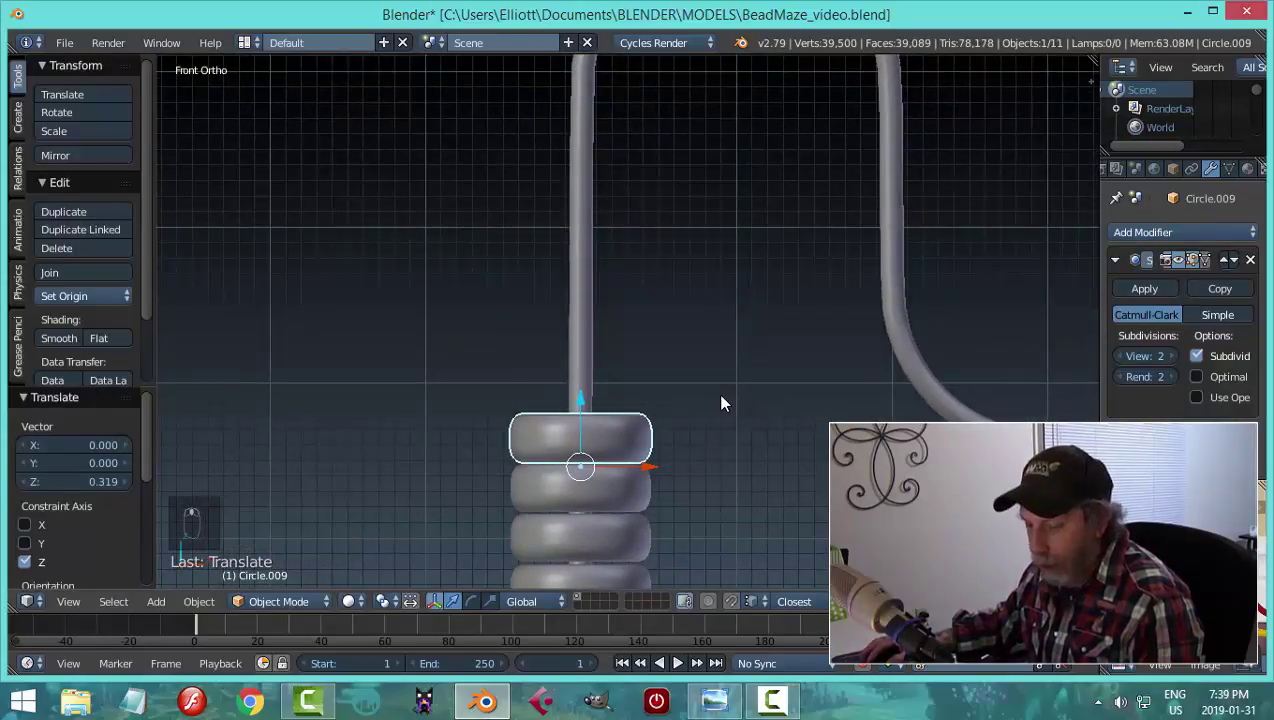
{"action": "key", "text": "shift+d"}
{"action": "key", "text": "z"}
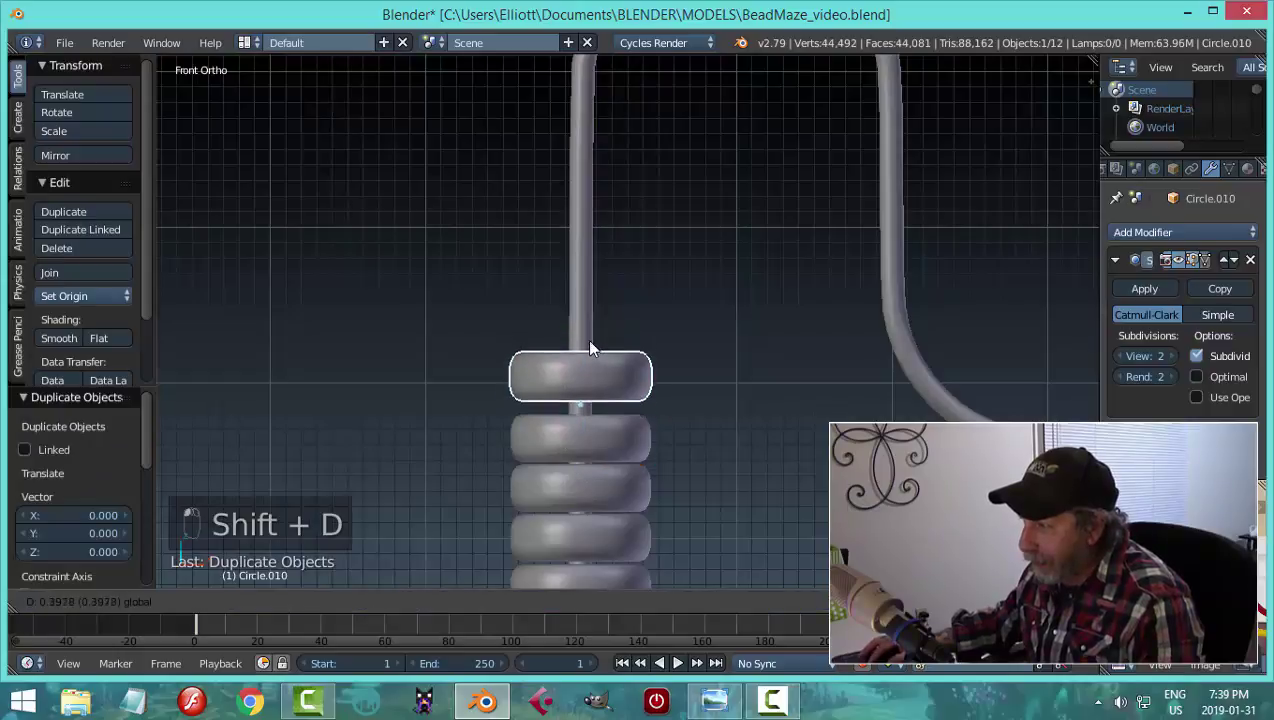
{"action": "left_click", "coordinate": [588, 348]}
{"action": "scroll", "coordinate": [680, 343], "scroll_direction": "down", "scroll_amount": 4}
- Add the seventh and eighth bead copies on top of the stack, moving the last one about 0.314 up in Z
{"action": "middle_click_drag", "start_coordinate": [767, 354], "coordinate": [762, 287]}
{"action": "scroll", "coordinate": [743, 373], "scroll_direction": "up", "scroll_amount": 4}
{"action": "key", "text": "shift+d"}
{"action": "key", "text": "z"}
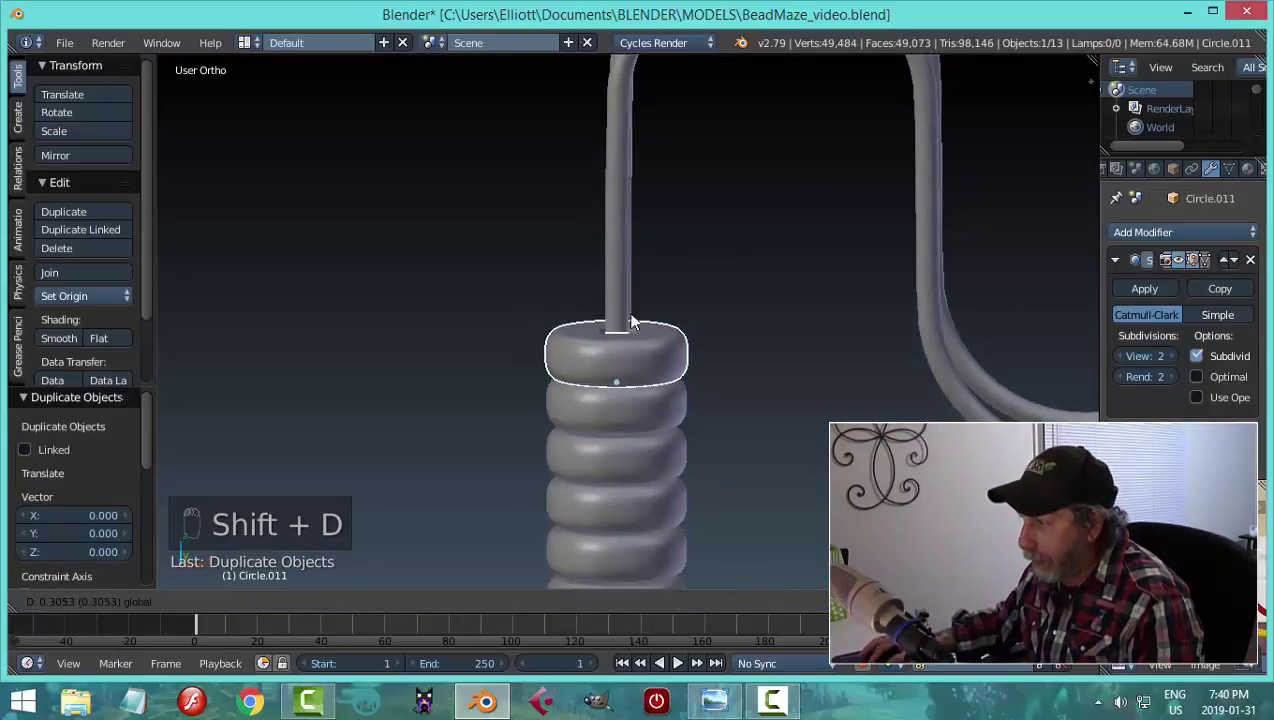
{"action": "left_click", "coordinate": [620, 322]}
{"action": "key", "text": "shift+d"}
{"action": "right_click", "coordinate": [742, 331]}
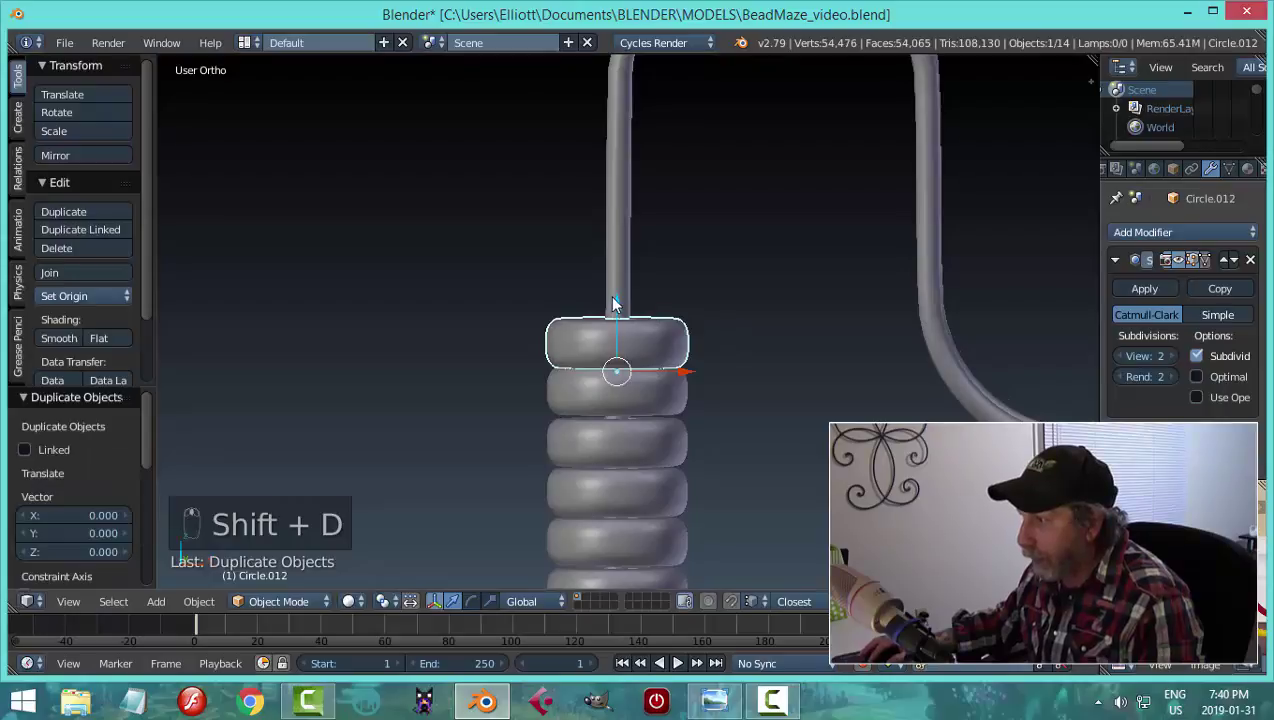
{"action": "left_click_drag", "start_coordinate": [617, 313], "coordinate": [618, 252]}
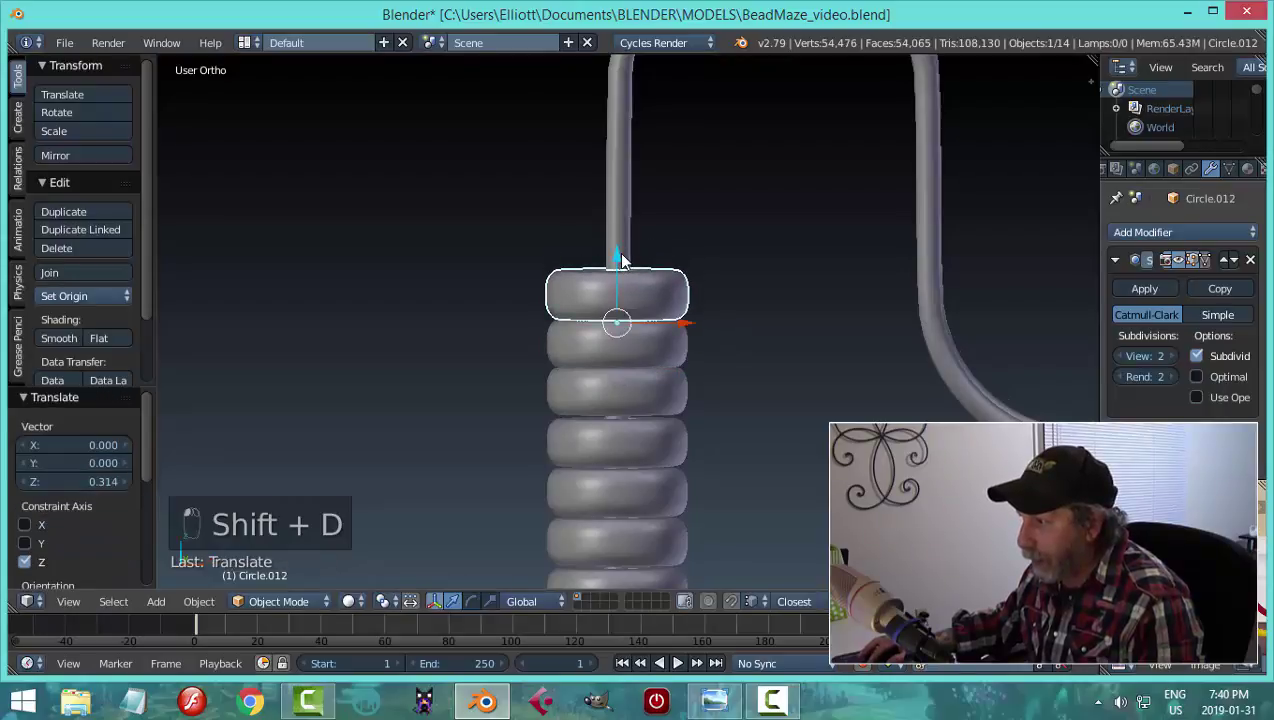
- Duplicate the top bead once more along Z to complete a stack of ten beads, then deselect everything
{"action": "middle_click_drag", "start_coordinate": [756, 250], "coordinate": [749, 305], "text": "shift"}
{"action": "key", "text": "shift+d"}
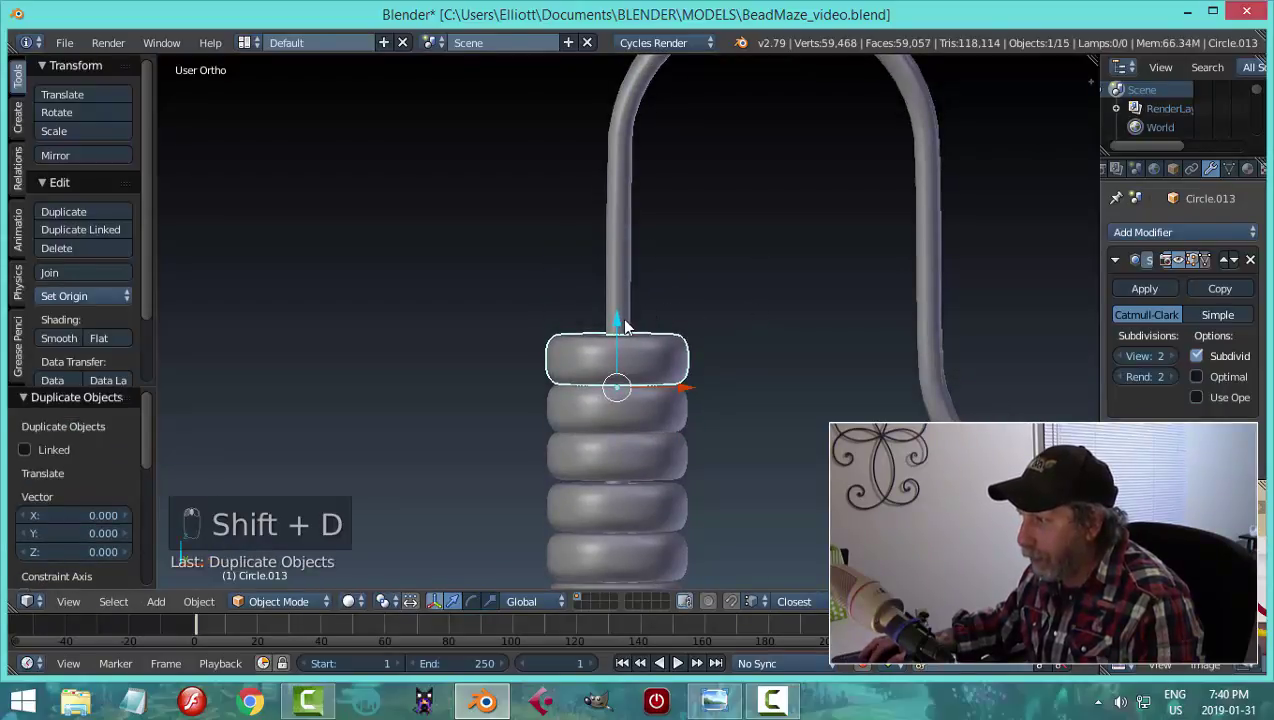
{"action": "key", "text": "z"}
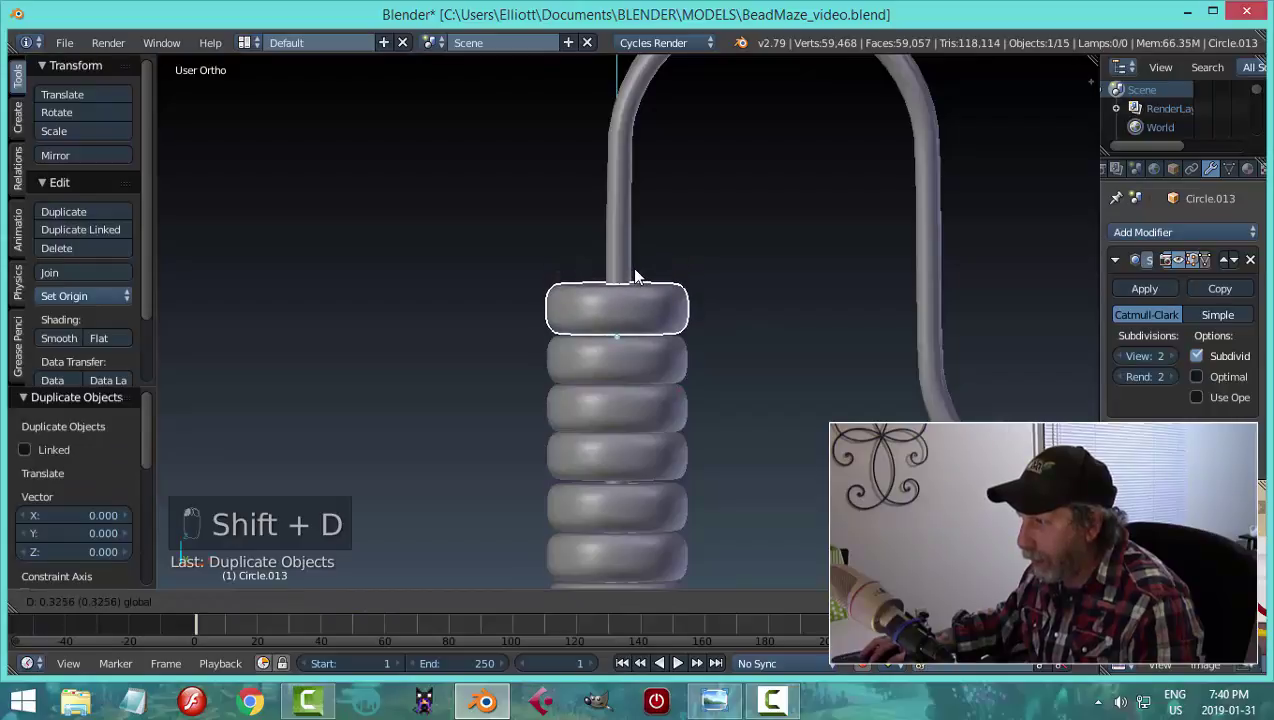
{"action": "left_click", "coordinate": [631, 267]}
{"action": "key", "text": "a"}
- Save the scene over the existing BeadMaze_video.blend file
{"action": "scroll", "coordinate": [784, 341], "scroll_direction": "down", "scroll_amount": 3}
{"action": "middle_click_drag", "start_coordinate": [779, 364], "coordinate": [697, 364]}
{"action": "key", "text": "ctrl+s"}
{"action": "left_click", "coordinate": [745, 298]}
- Select the top bead of the stack and give it a new material with a Principled BSDF surface
{"action": "scroll", "coordinate": [810, 296], "scroll_direction": "up", "scroll_amount": 4}
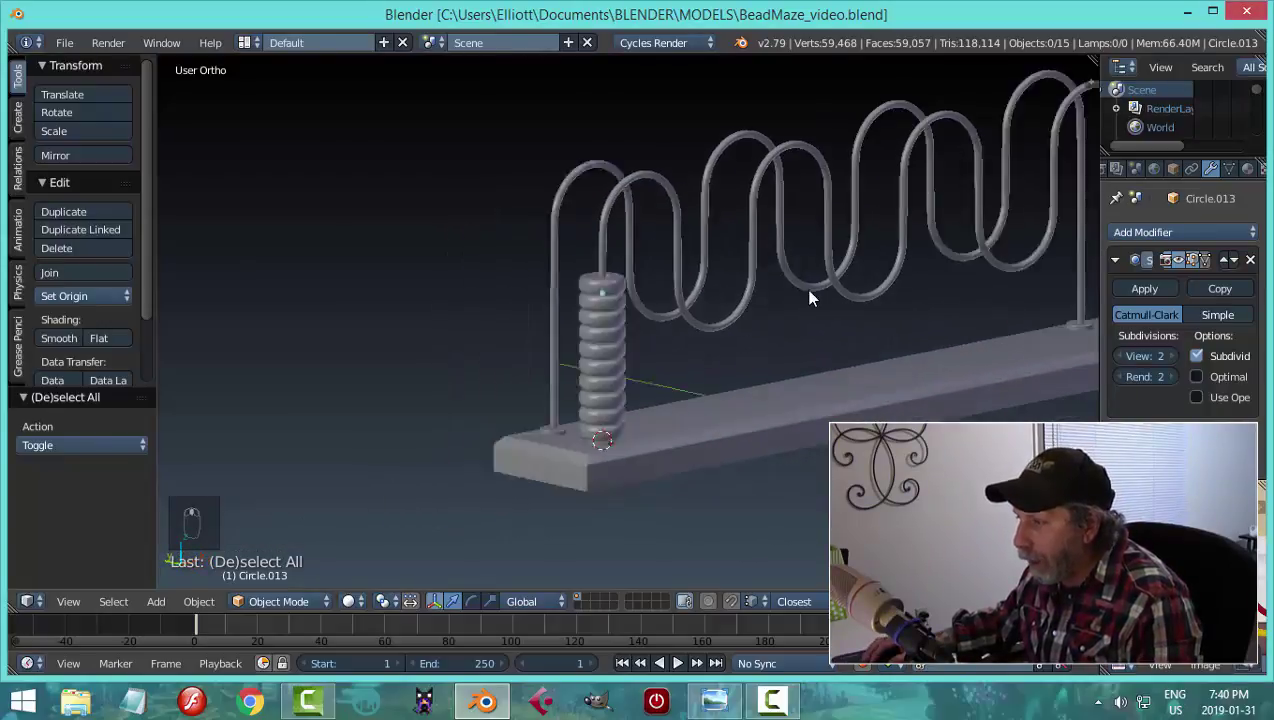
{"action": "middle_click_drag", "start_coordinate": [788, 334], "coordinate": [601, 314]}
{"action": "right_click", "coordinate": [458, 255]}
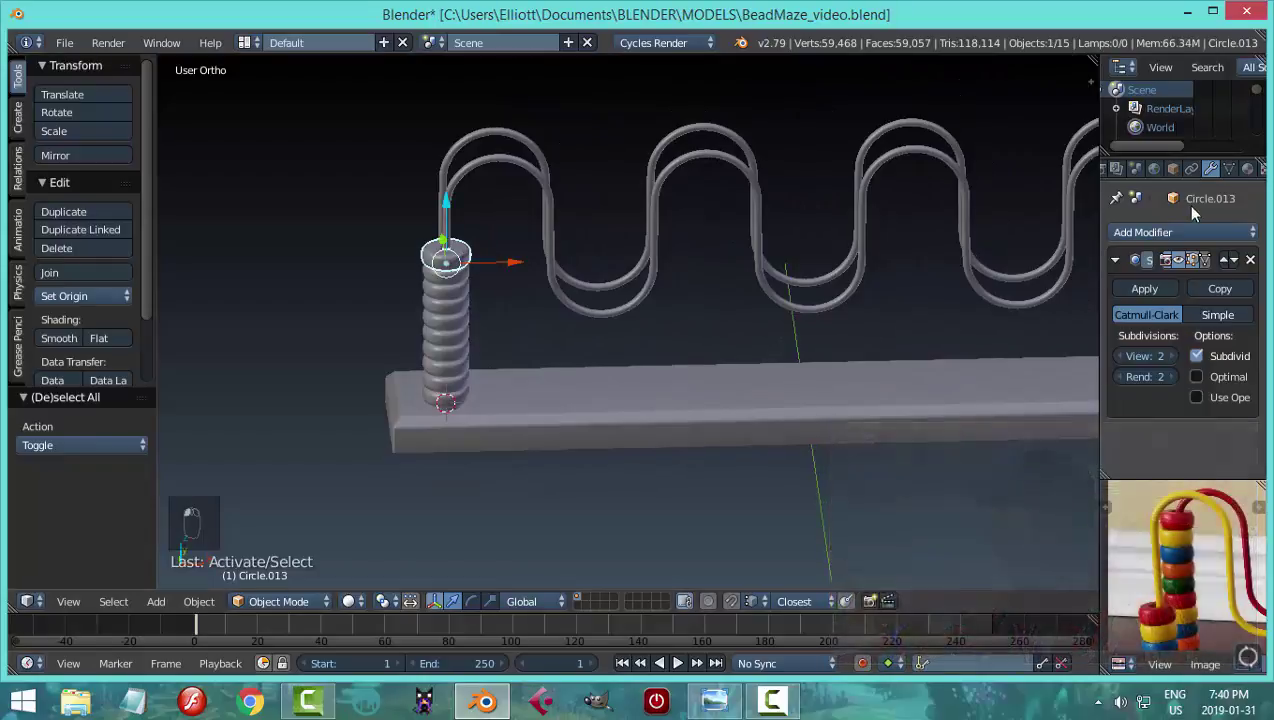
{"action": "left_click", "coordinate": [1245, 169]}
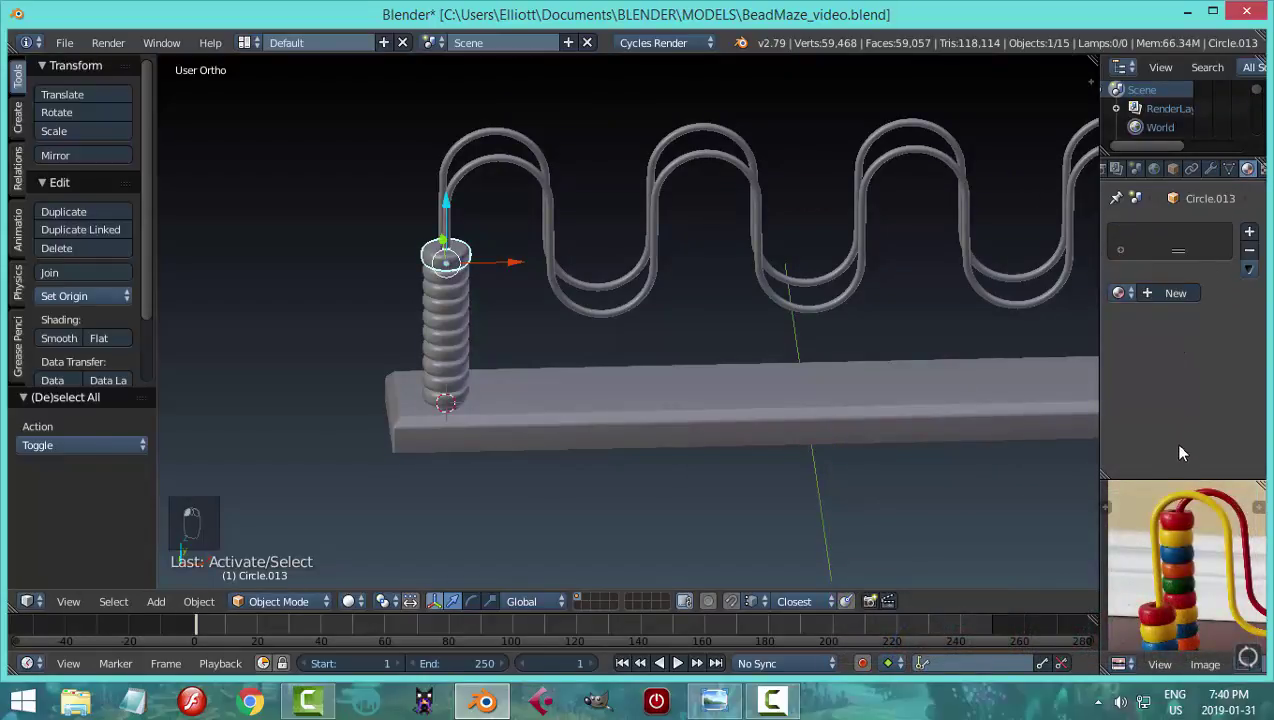
{"action": "left_click", "coordinate": [1170, 293]}
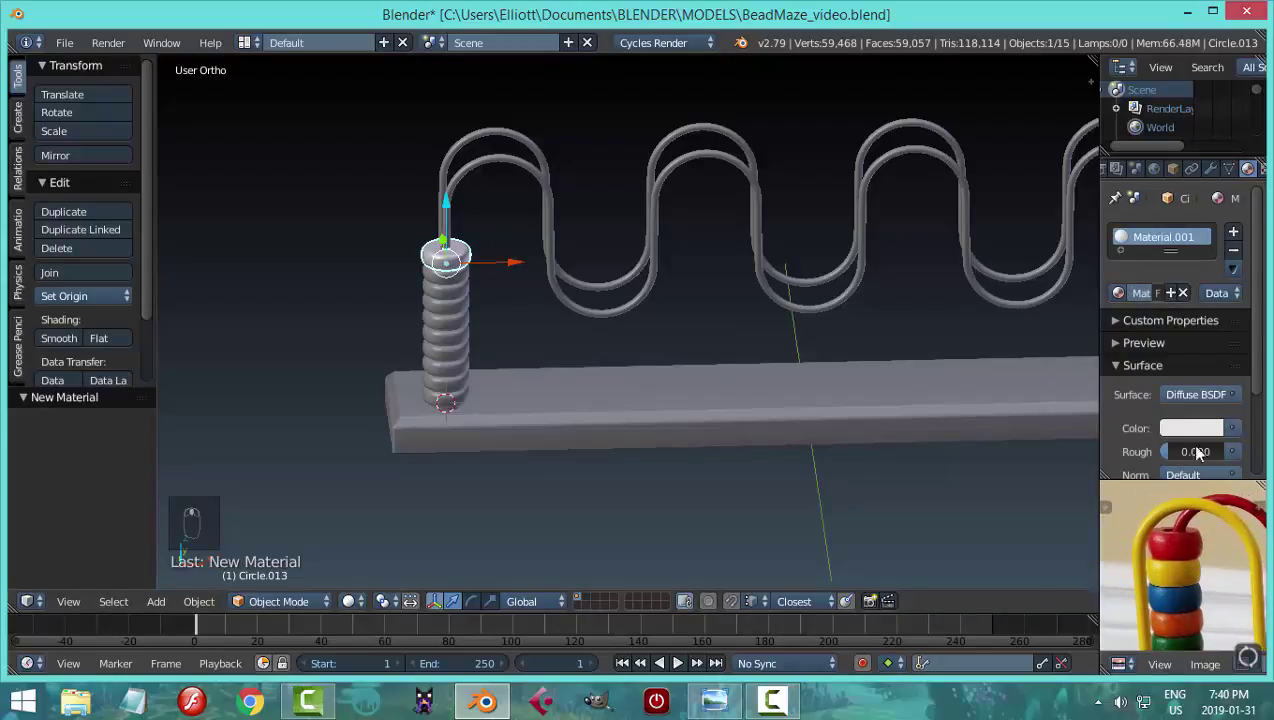
{"action": "scroll", "coordinate": [1257, 356], "scroll_direction": "down", "scroll_amount": 2}
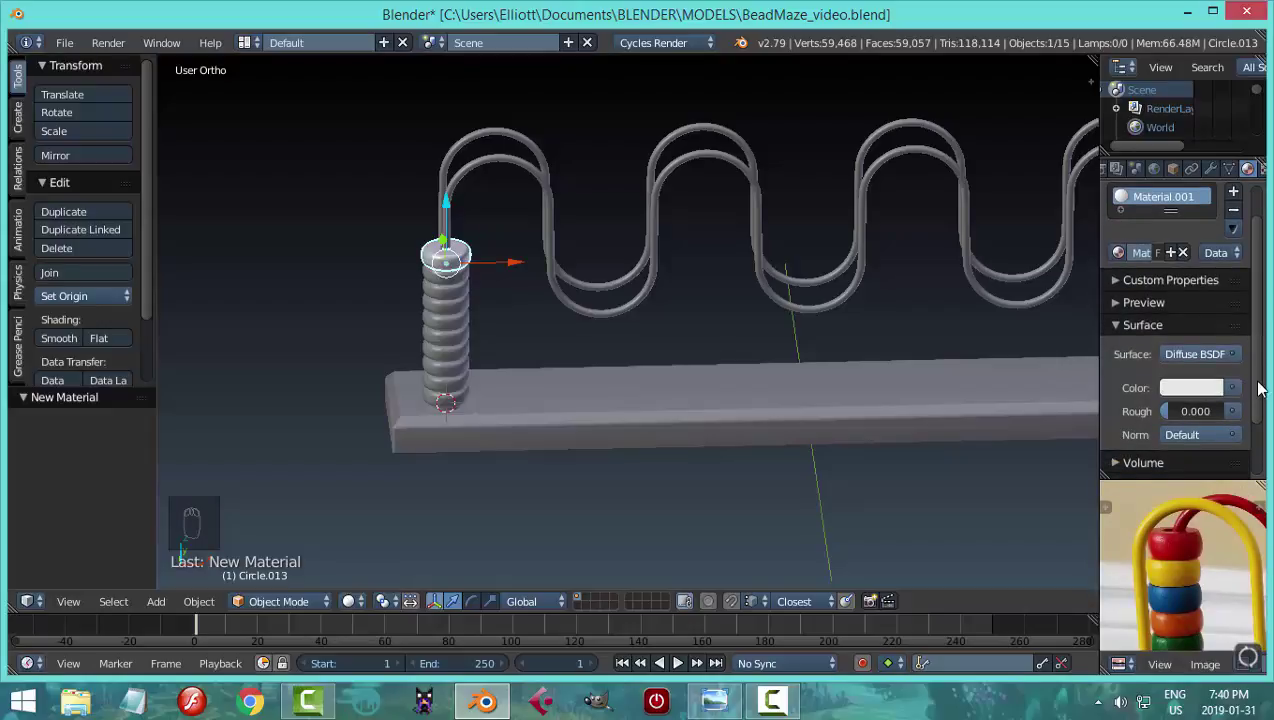
{"action": "left_click", "coordinate": [1210, 357]}
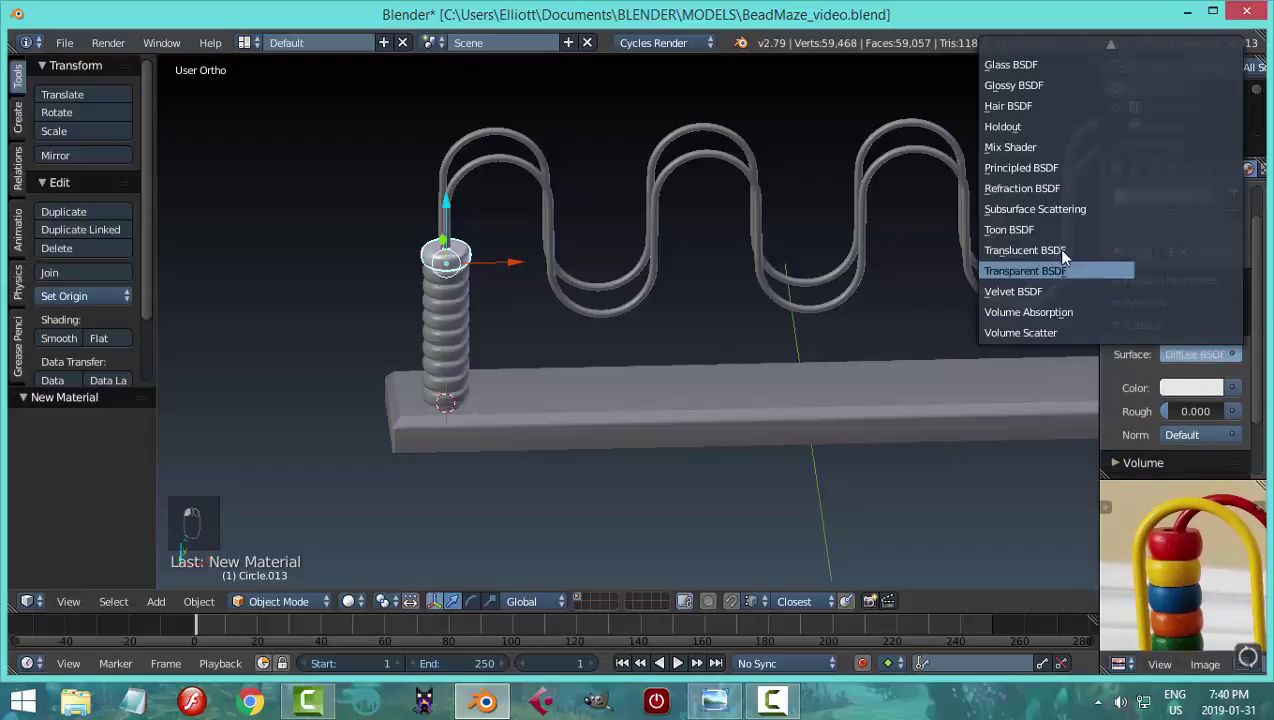
{"action": "left_click", "coordinate": [1054, 168]}
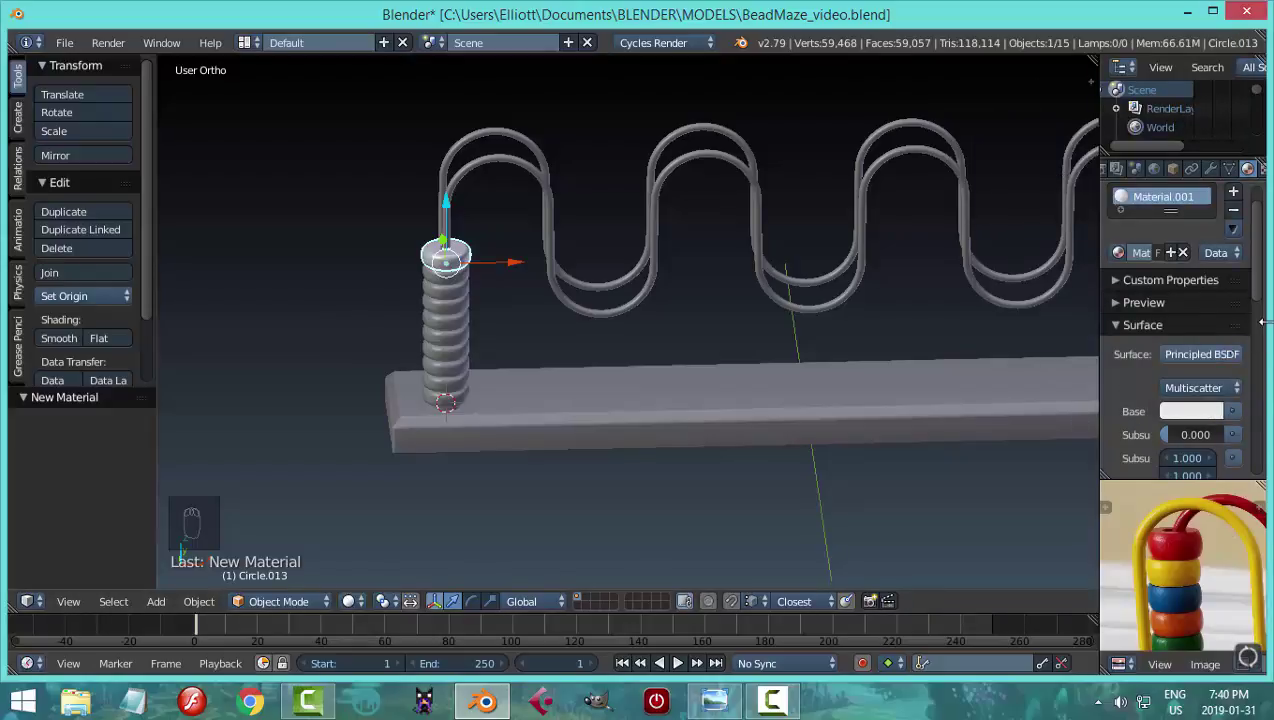
- Set the top bead's base colour to the red sampled from the top bead in the reference photo
{"action": "scroll", "coordinate": [1261, 311], "scroll_direction": "down", "scroll_amount": 5}
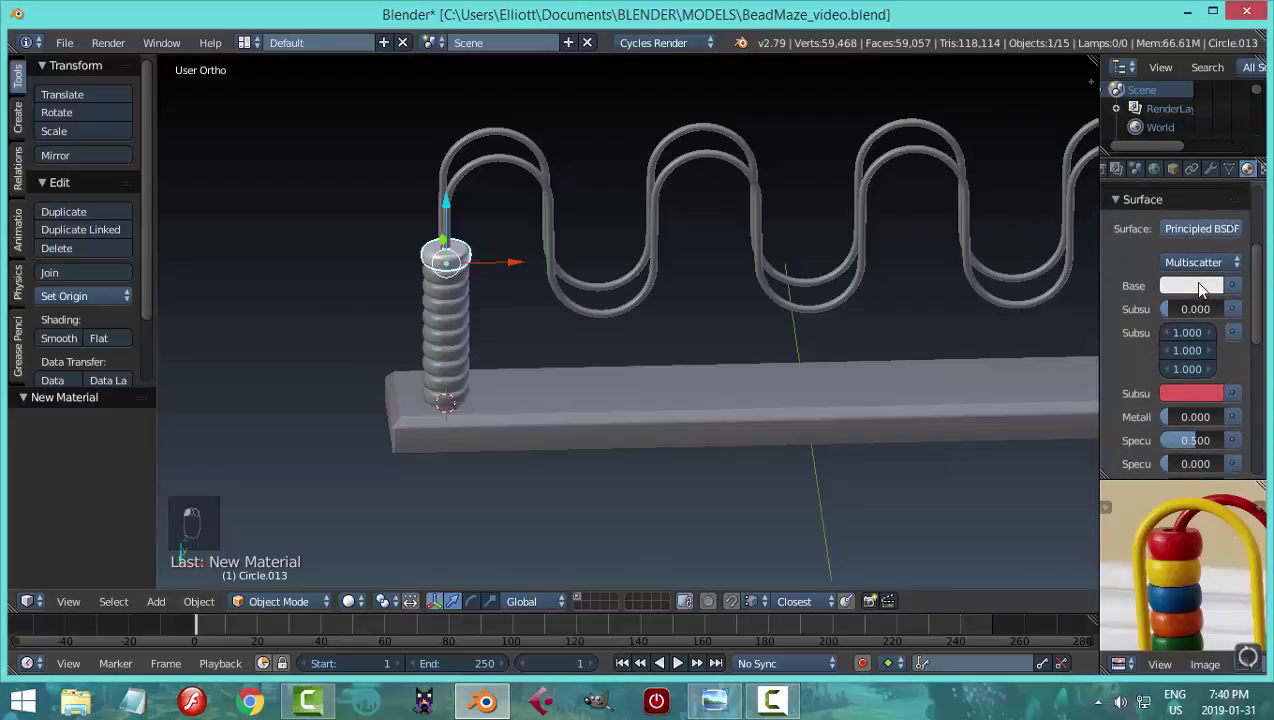
{"action": "left_click", "coordinate": [1201, 287]}
{"action": "left_click", "coordinate": [1208, 494]}
{"action": "left_click", "coordinate": [1185, 540]}
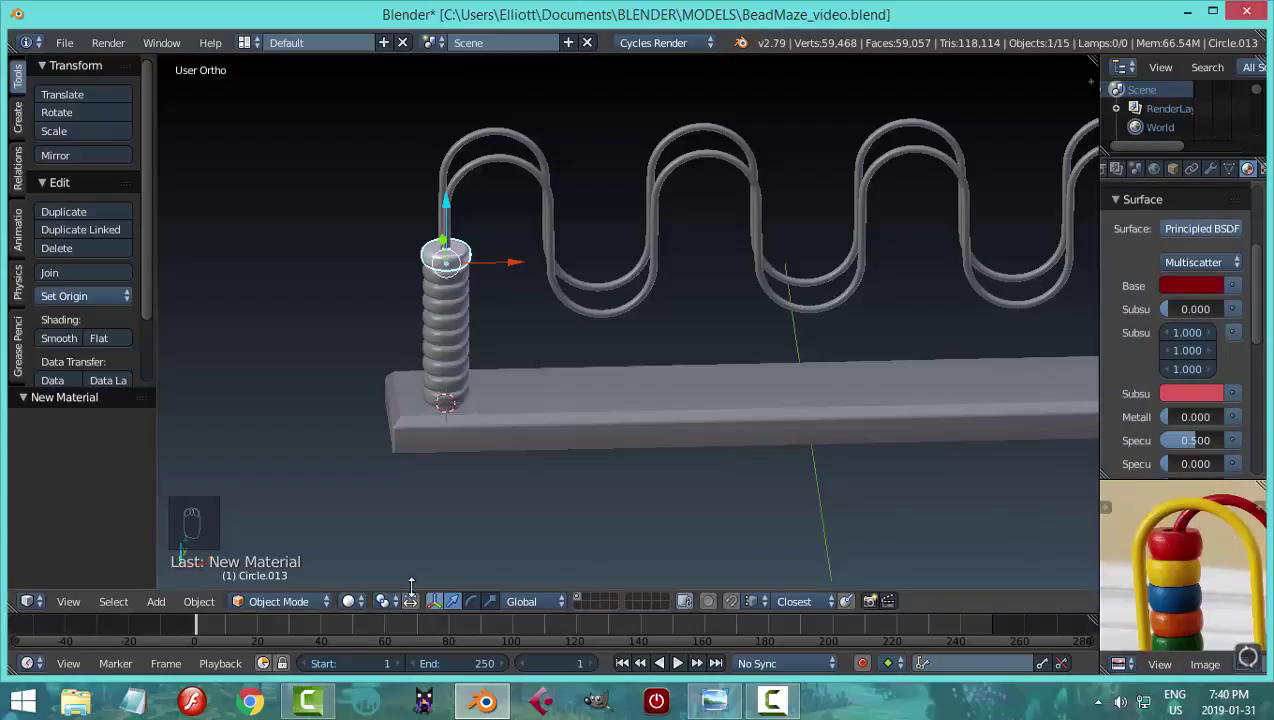
- Switch the viewport shading to Material and view the bead stack up close
{"action": "left_click", "coordinate": [360, 602]}
{"action": "left_click", "coordinate": [380, 493]}
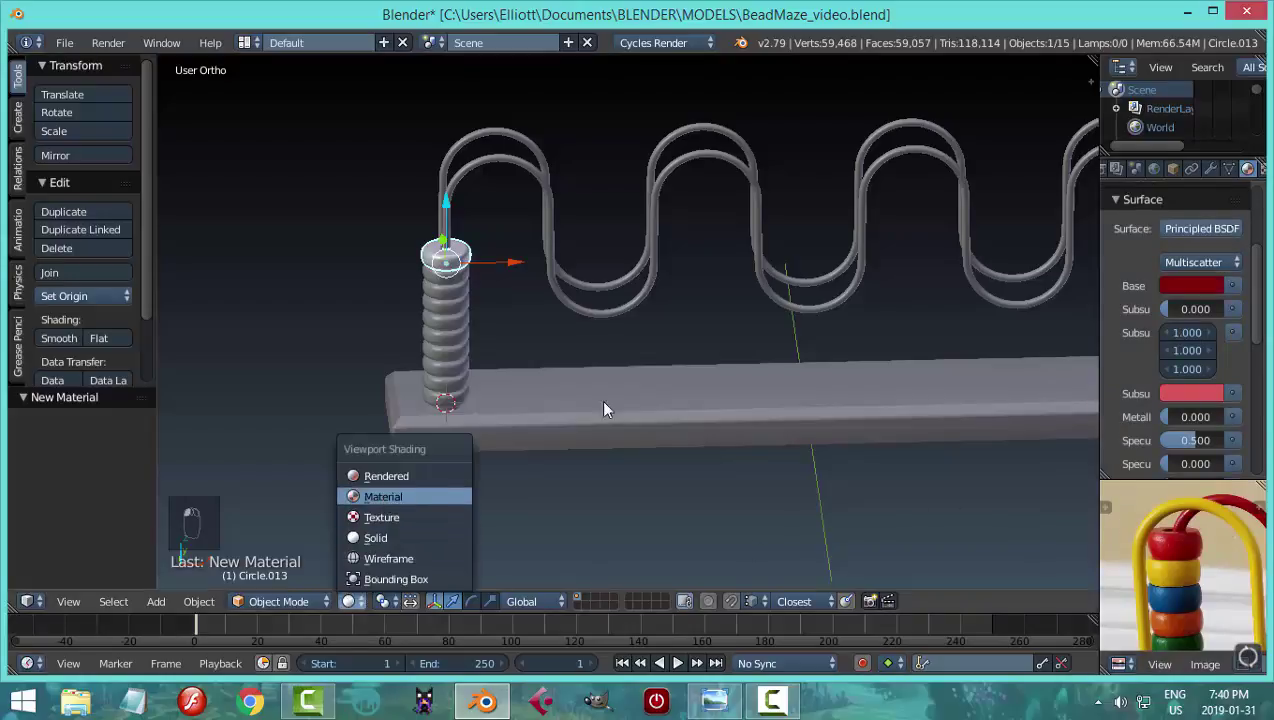
{"action": "middle_click_drag", "start_coordinate": [556, 360], "coordinate": [543, 356]}
{"action": "scroll", "coordinate": [543, 356], "scroll_direction": "up", "scroll_amount": 3}
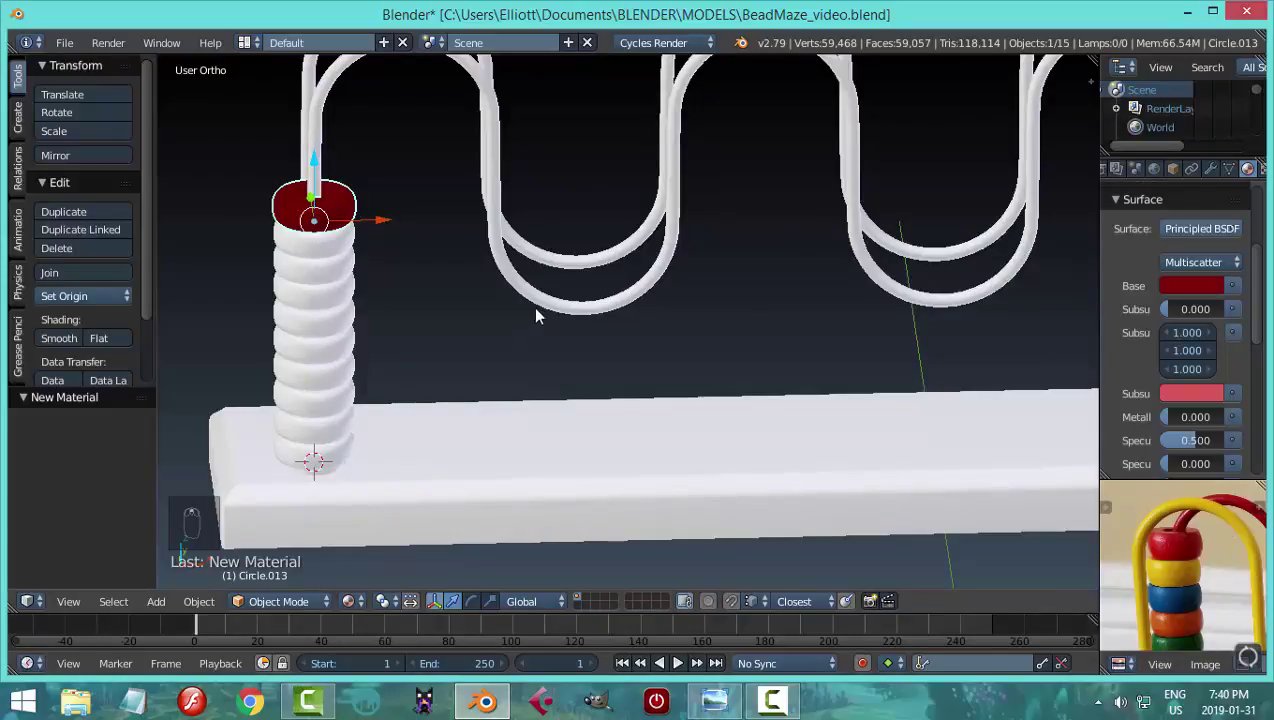
{"action": "middle_click_drag", "start_coordinate": [535, 313], "coordinate": [720, 315]}
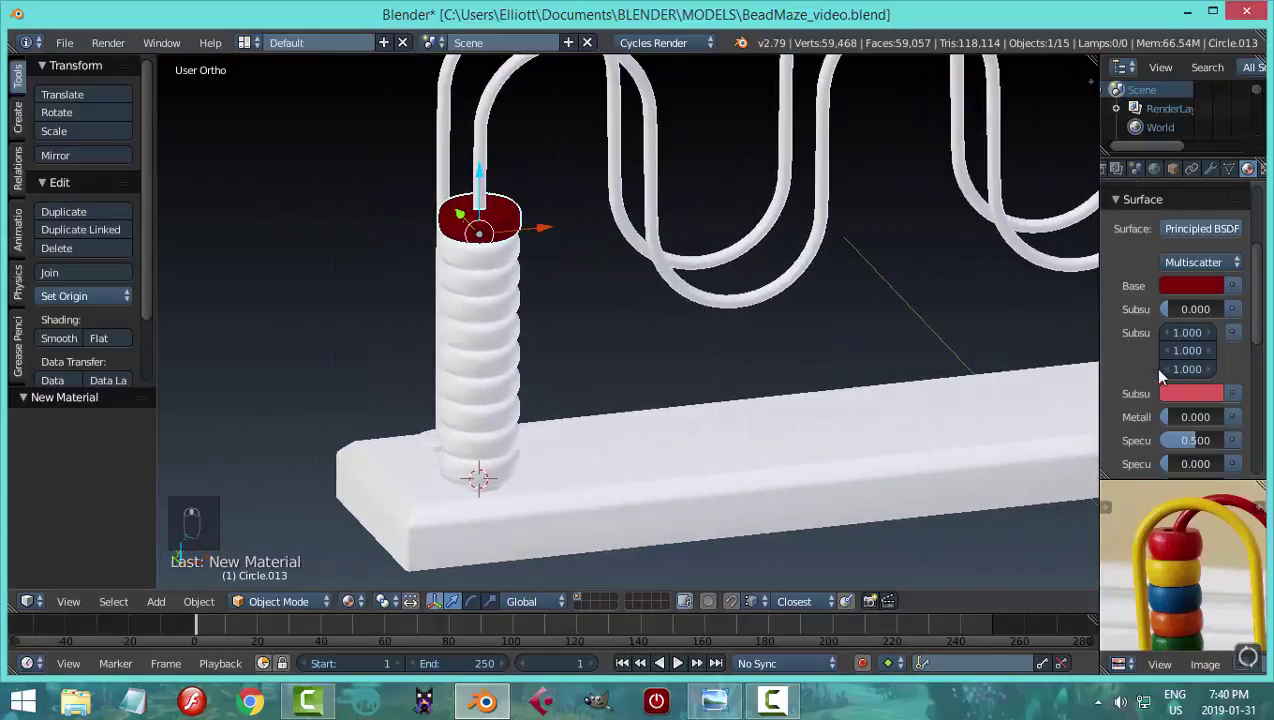
- Set the red bead material's metallic value to 0.200 and its roughness to 0.400
{"action": "left_click_drag", "start_coordinate": [1256, 313], "coordinate": [1258, 333]}
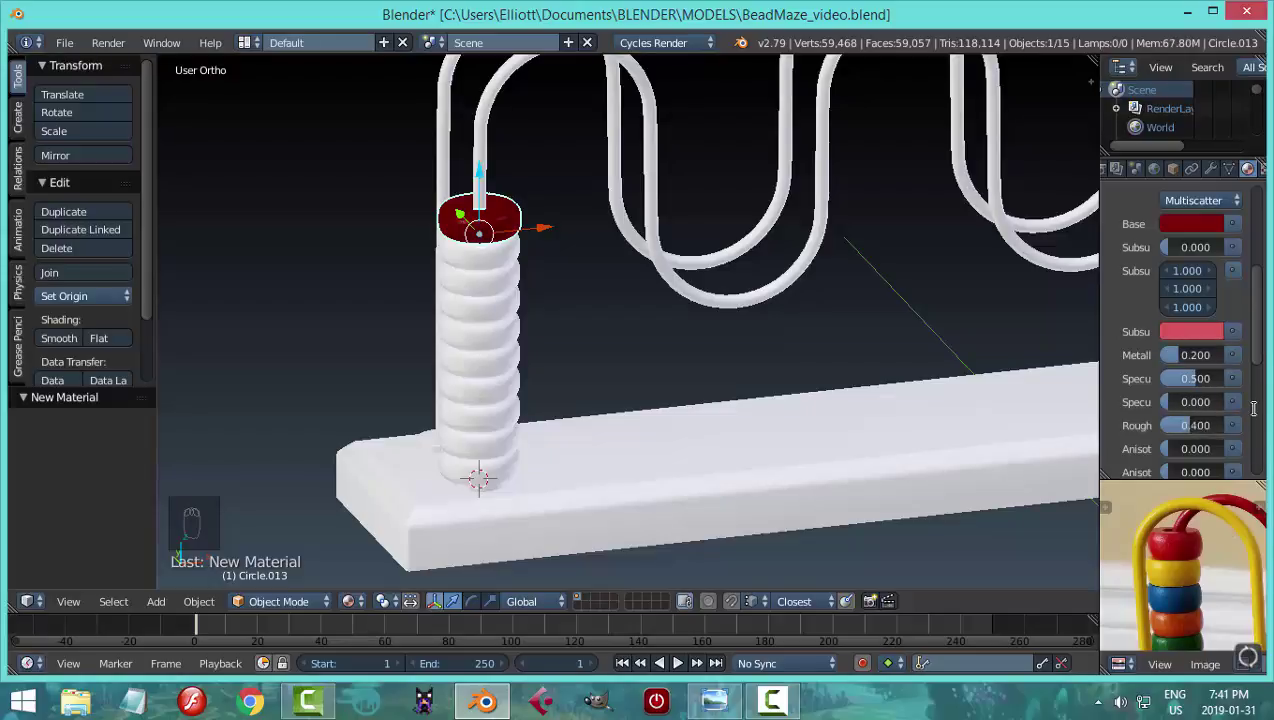
{"action": "scroll", "coordinate": [557, 283], "scroll_direction": "up", "scroll_amount": 1}
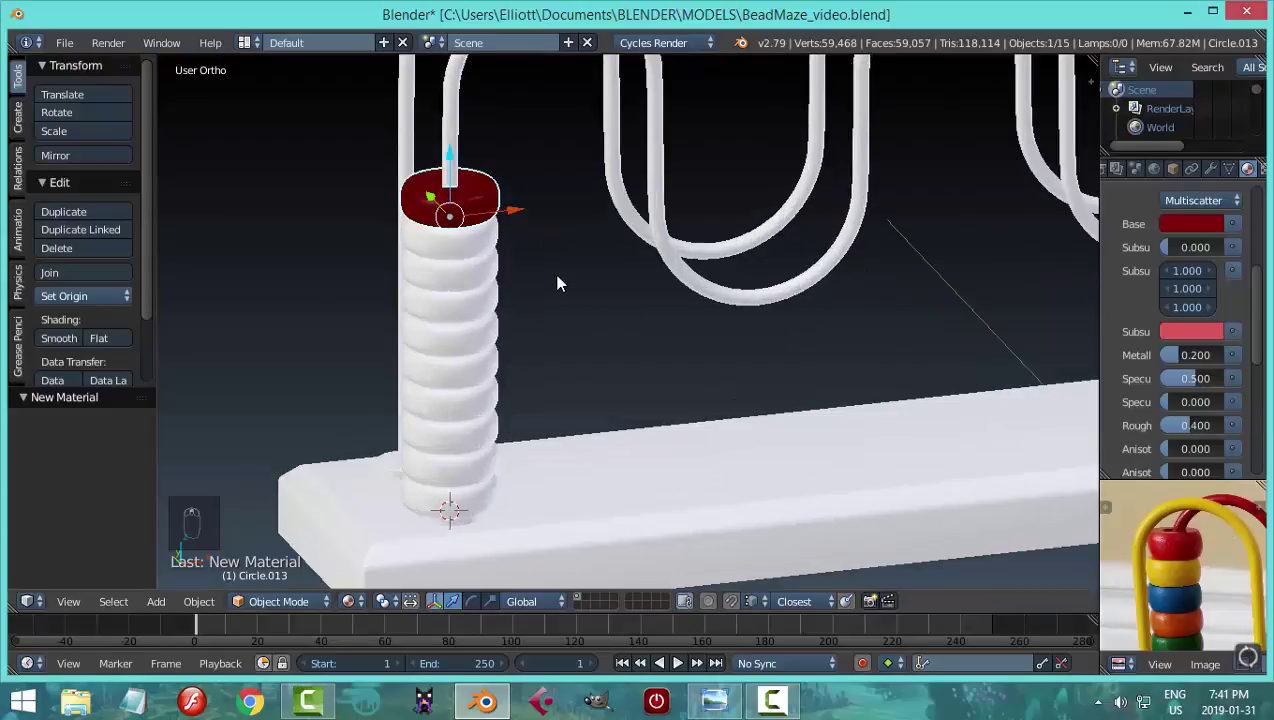
{"action": "key", "text": "a"}
{"action": "middle_click_drag", "start_coordinate": [620, 267], "coordinate": [588, 282]}
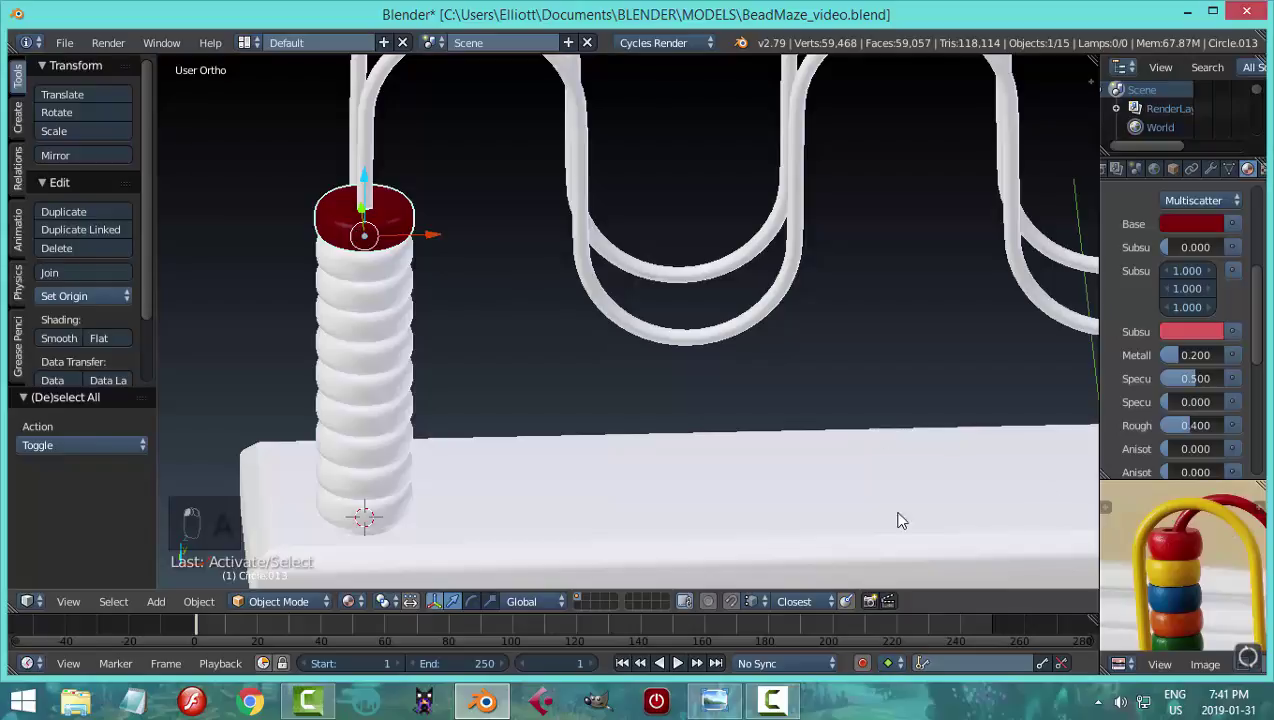
- Brighten the top bead's base colour to a lighter red and deselect everything
{"action": "left_click", "coordinate": [1210, 231]}
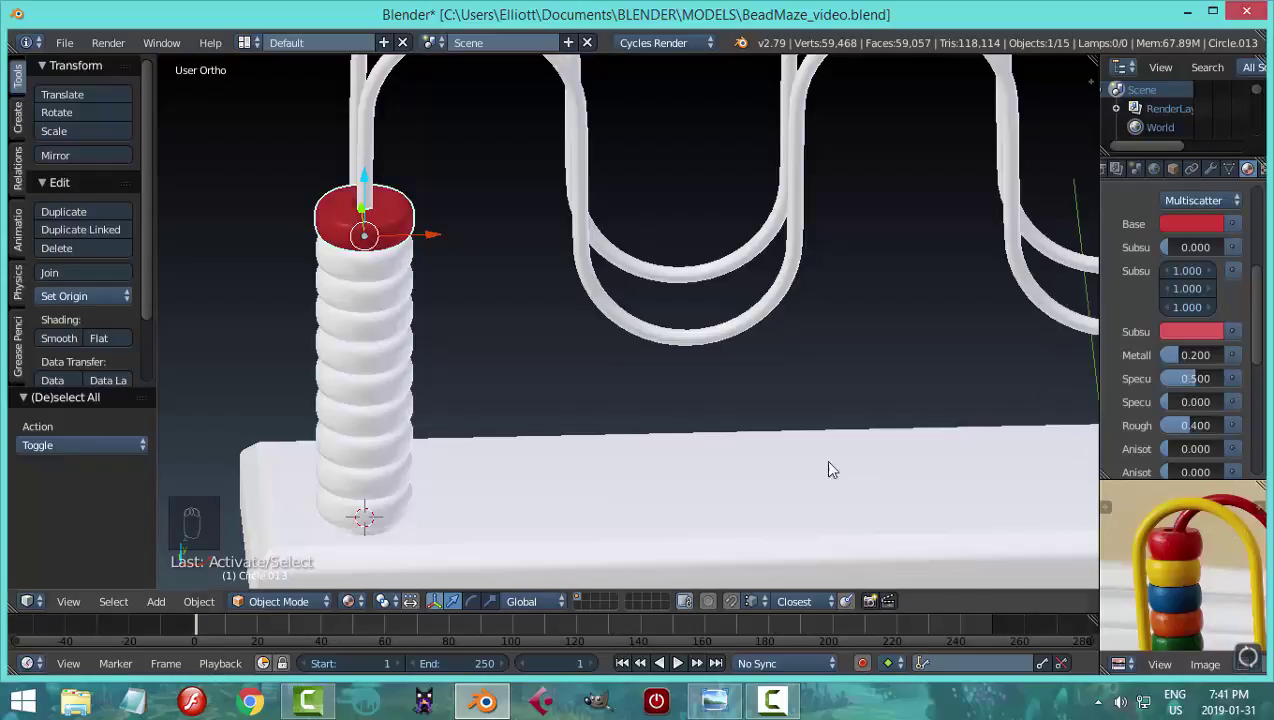
{"action": "key", "text": "a"}
{"action": "middle_click_drag", "start_coordinate": [628, 348], "coordinate": [604, 318]}
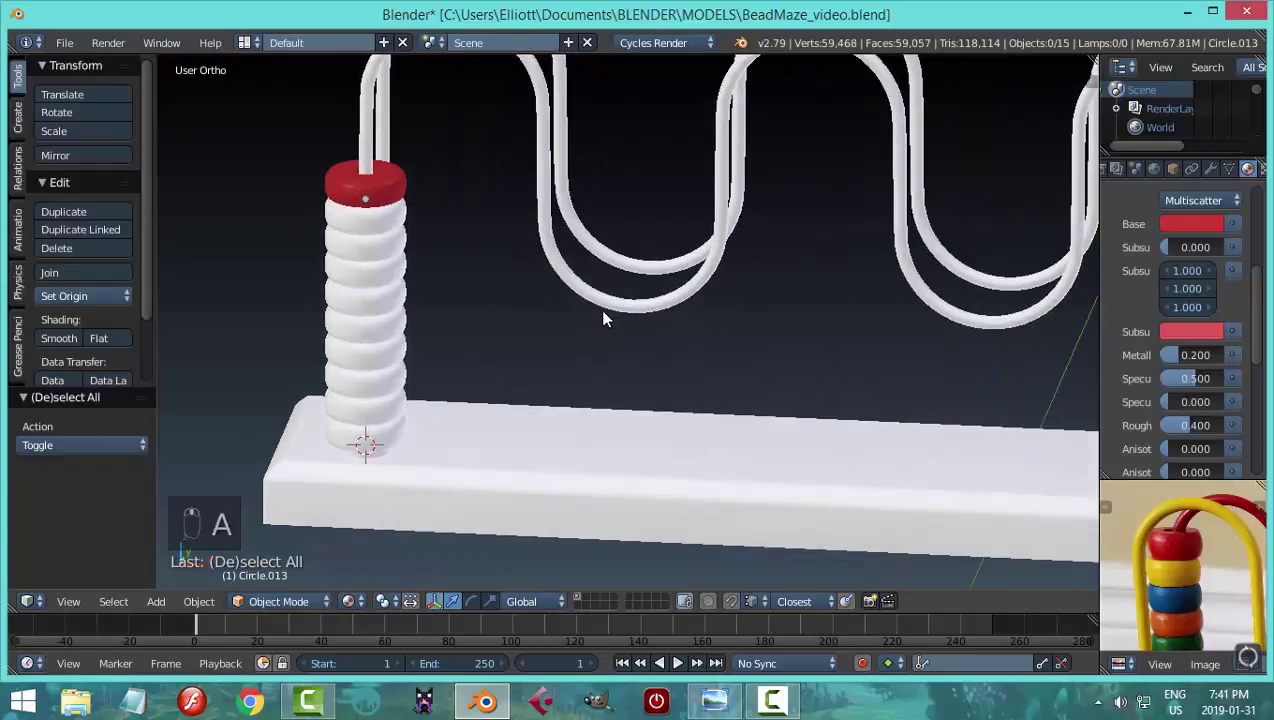
- Give the second bead from the top a new material coloured with the yellow sampled from the reference photo
{"action": "scroll", "coordinate": [1160, 260], "scroll_direction": "up", "scroll_amount": 6}
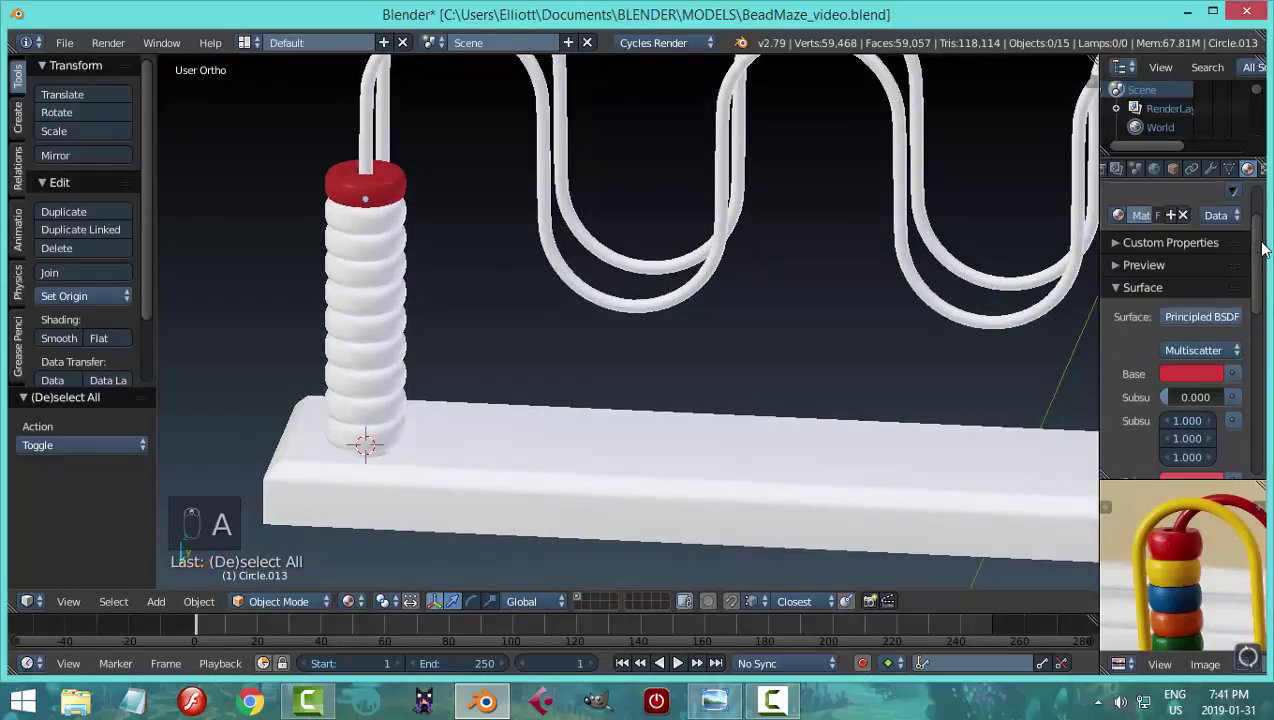
{"action": "right_click", "coordinate": [356, 216]}
{"action": "left_click", "coordinate": [1162, 292]}
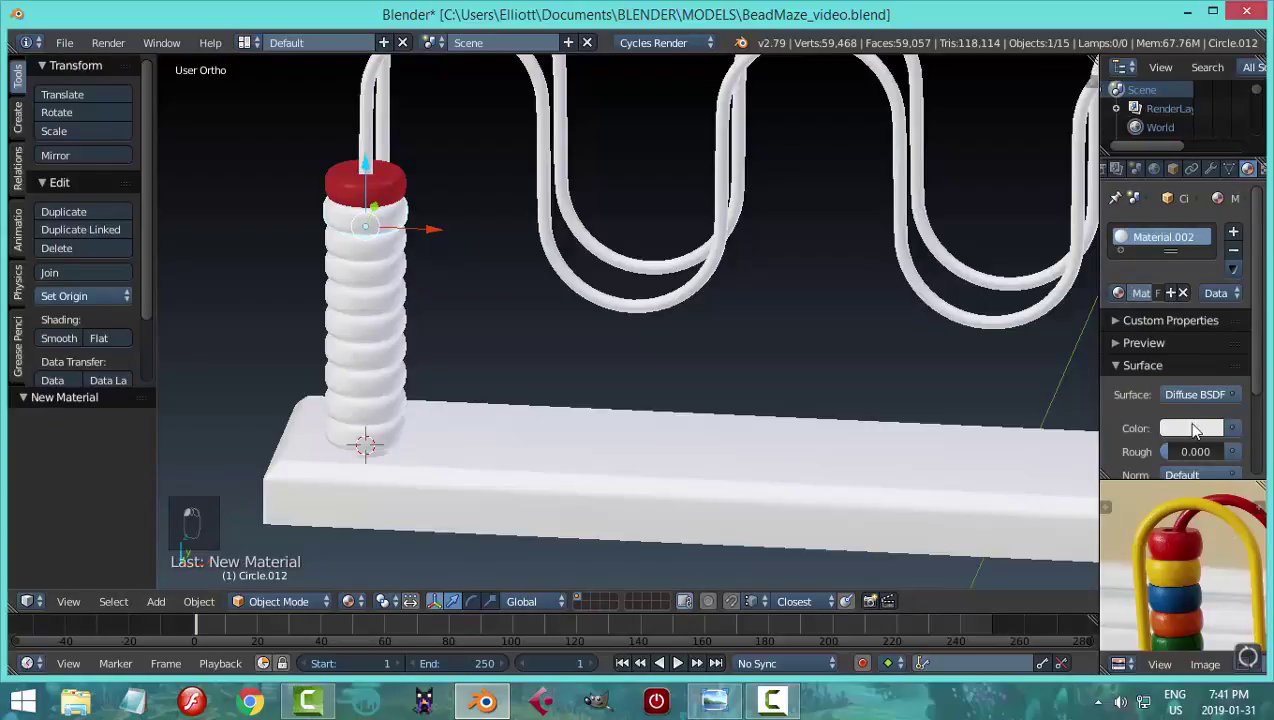
{"action": "left_click", "coordinate": [1185, 430]}
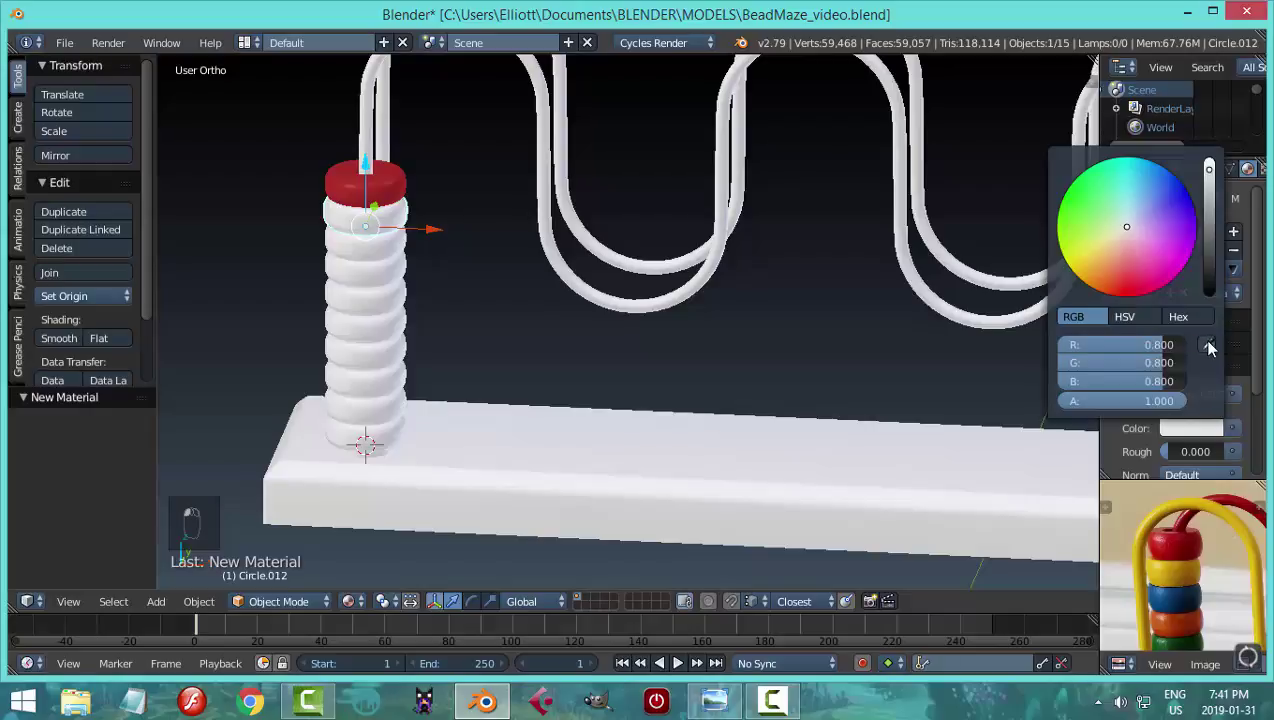
{"action": "left_click", "coordinate": [1166, 567]}
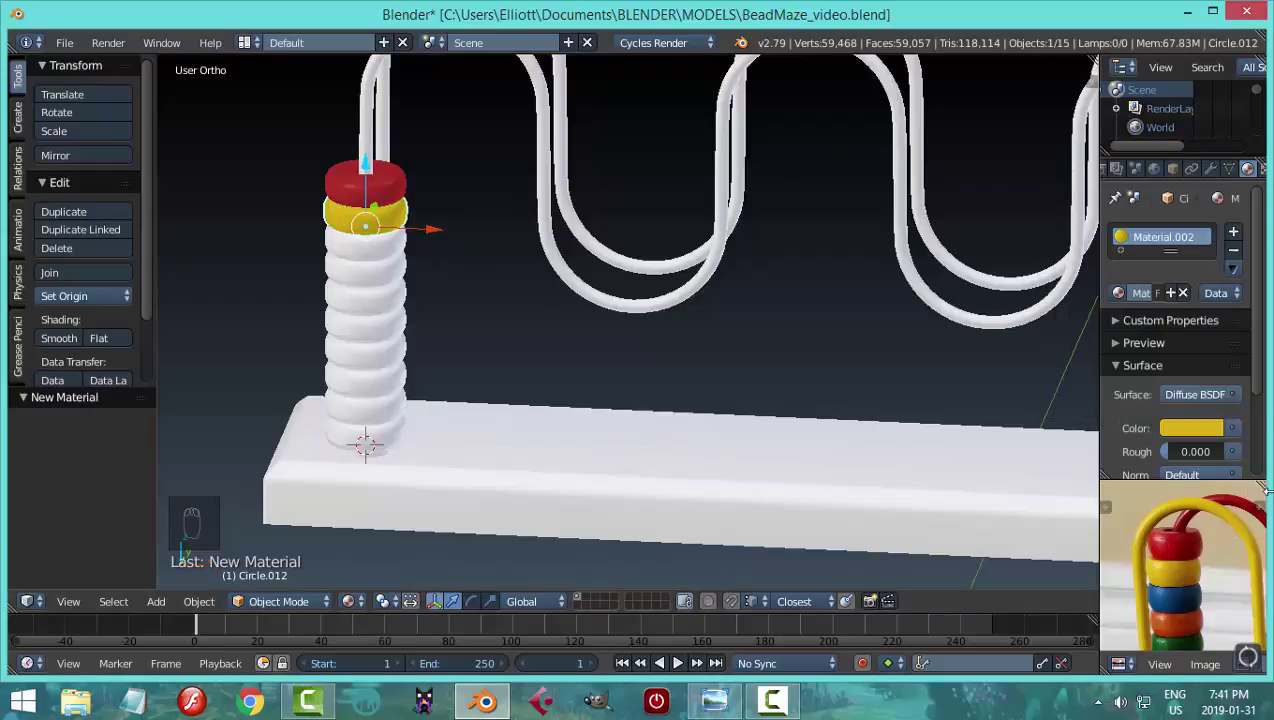
- Change the second bead's surface to Principled BSDF and resample the photo's yellow as its base colour
{"action": "scroll", "coordinate": [1250, 348], "scroll_direction": "down", "scroll_amount": 4}
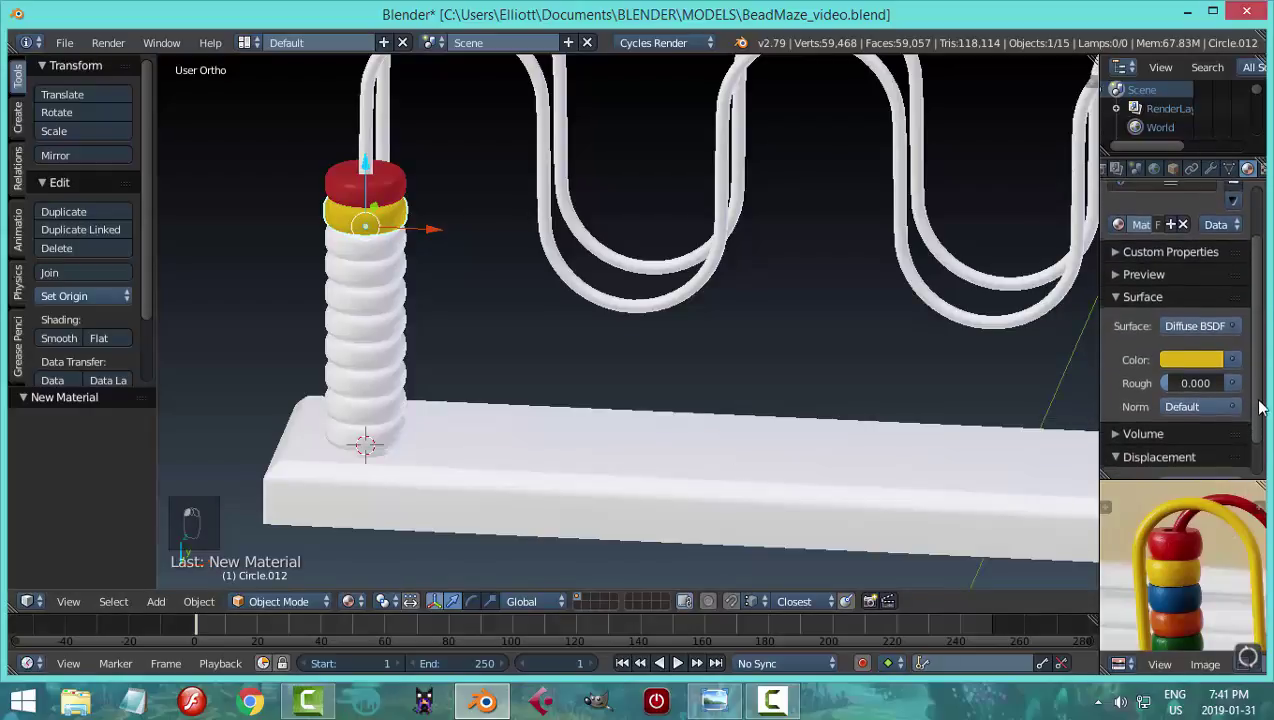
{"action": "left_click", "coordinate": [1205, 329]}
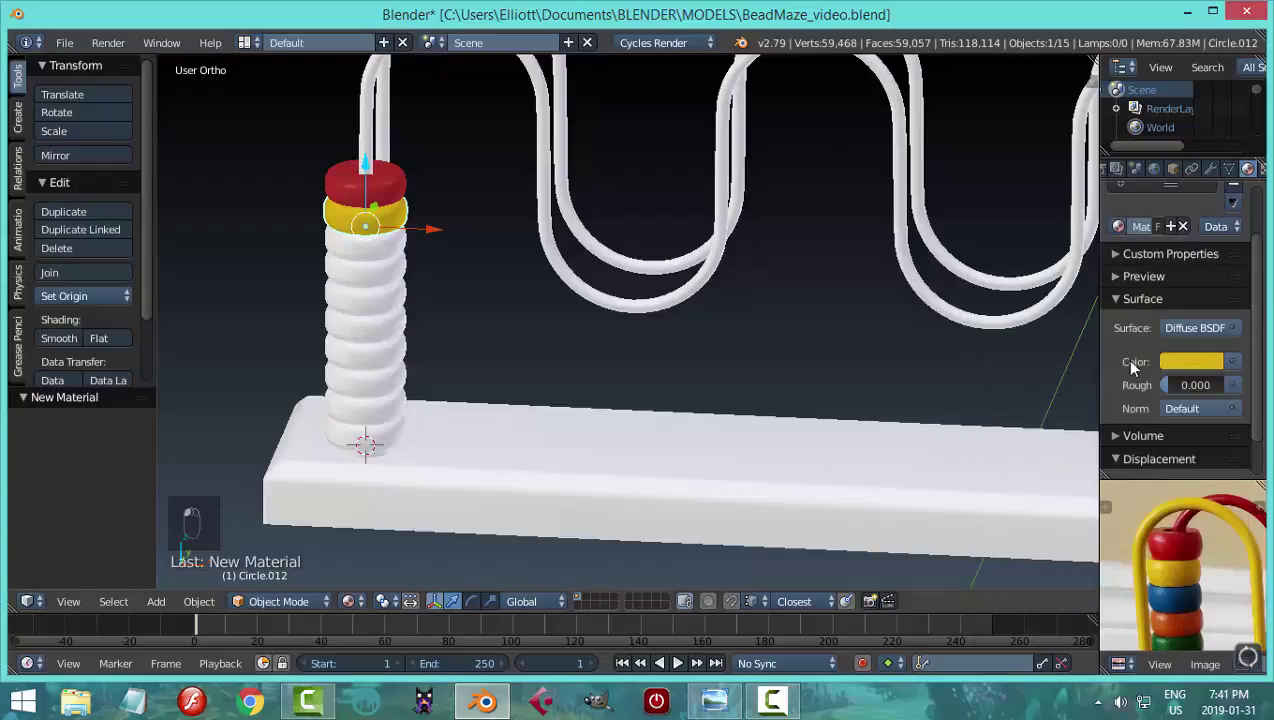
{"action": "left_click", "coordinate": [1205, 329]}
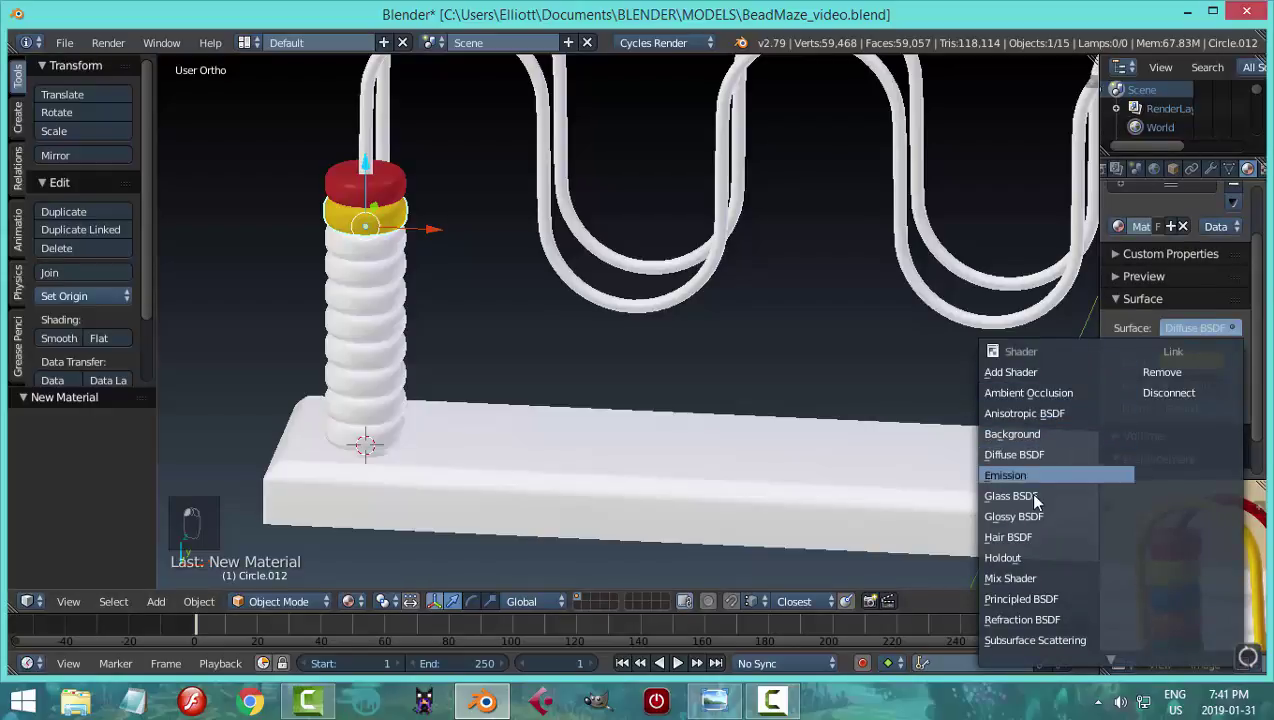
{"action": "left_click", "coordinate": [1025, 599]}
{"action": "left_click", "coordinate": [1190, 386]}
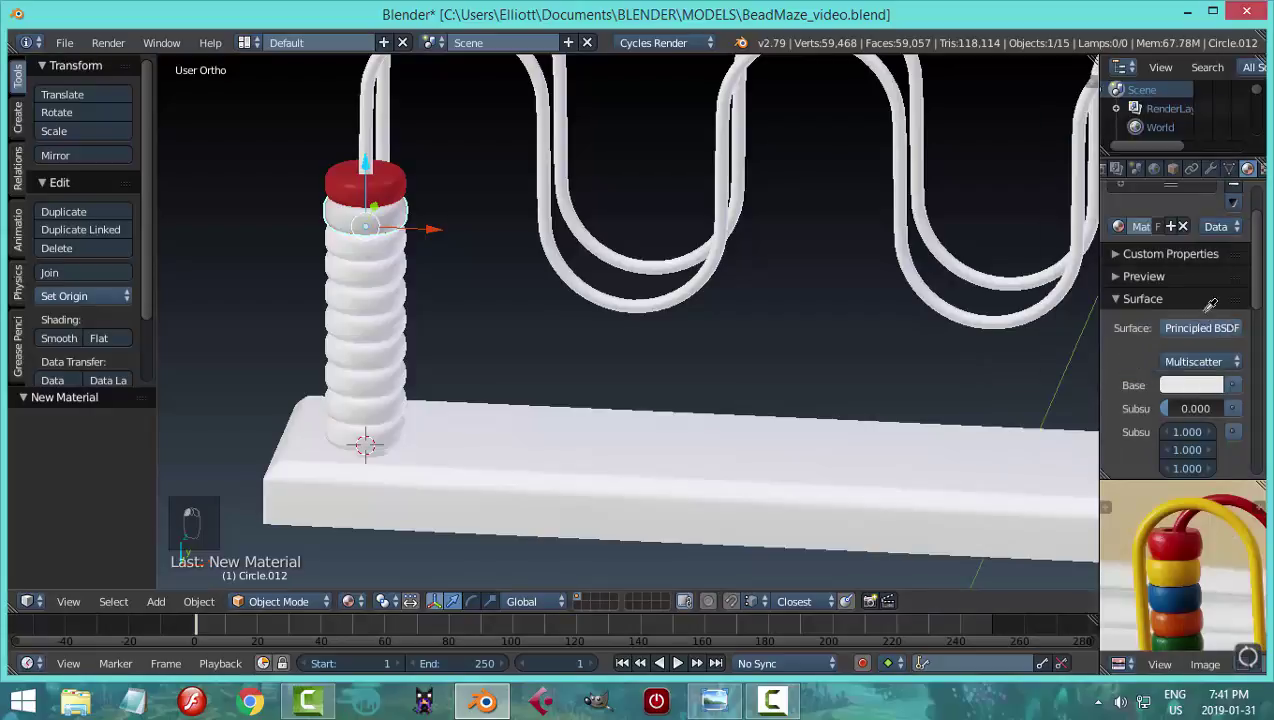
{"action": "left_click", "coordinate": [1160, 580]}
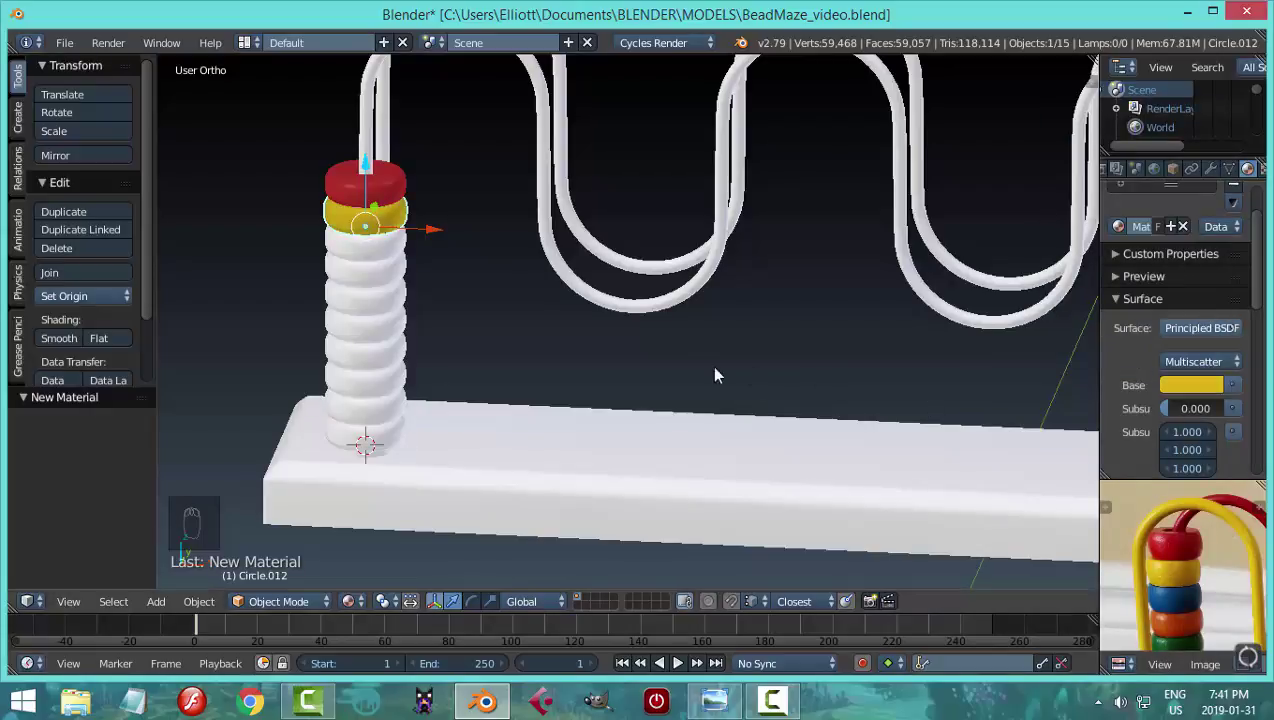
- Give the third bead from the top a new Principled BSDF material with the blue sampled from the reference photo
{"action": "right_click", "coordinate": [368, 255]}
{"action": "left_click", "coordinate": [1165, 230]}
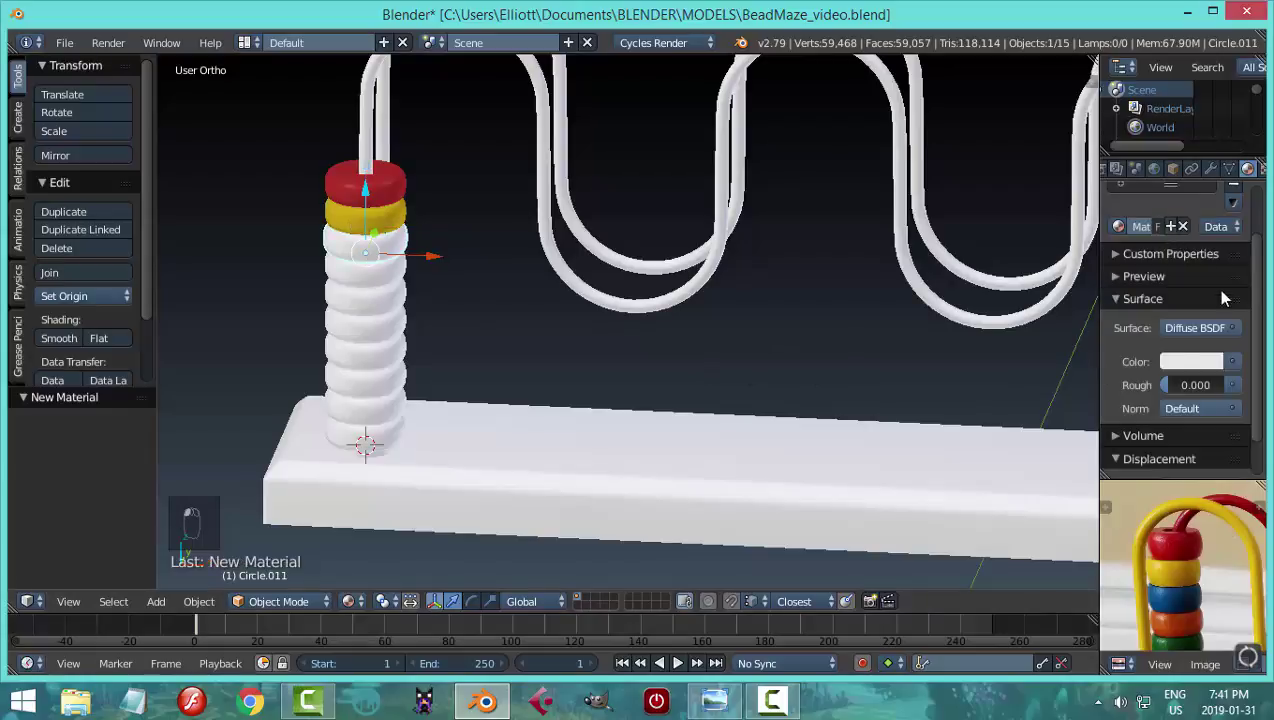
{"action": "left_click", "coordinate": [1183, 330]}
{"action": "left_click", "coordinate": [1060, 596]}
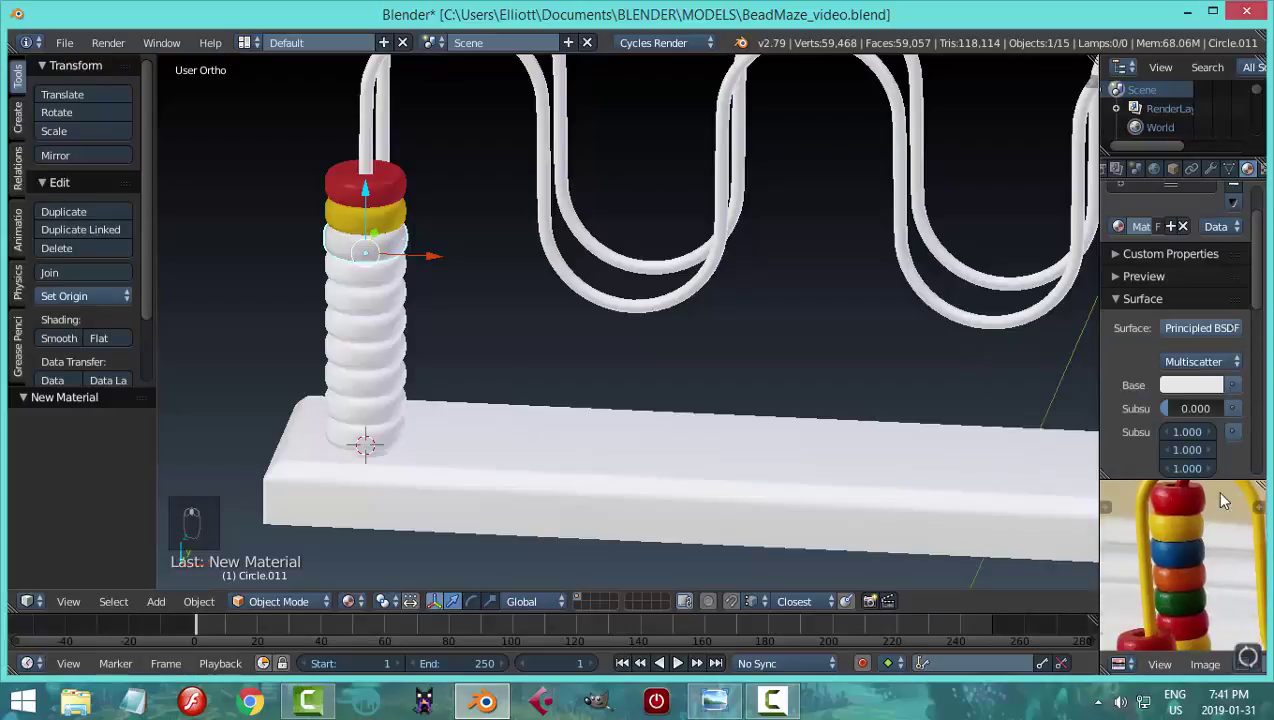
{"action": "left_click", "coordinate": [1207, 384]}
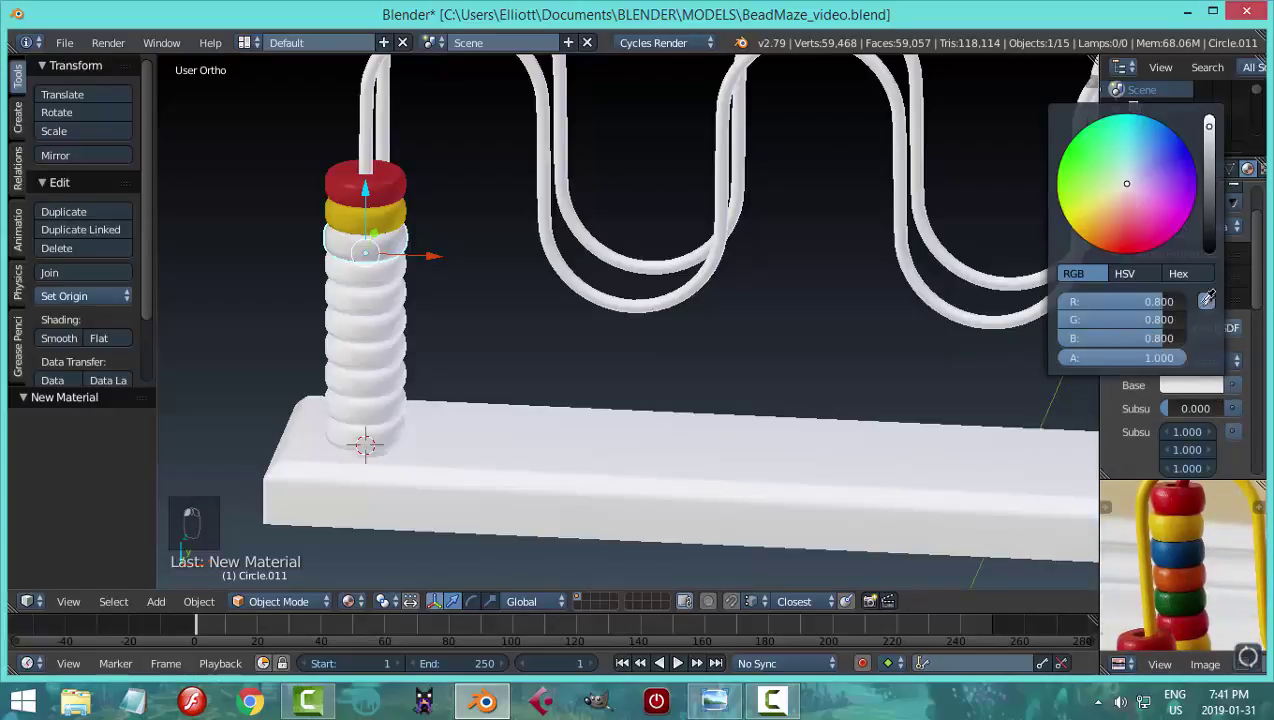
{"action": "left_click", "coordinate": [1207, 298]}
{"action": "left_click", "coordinate": [1168, 547]}
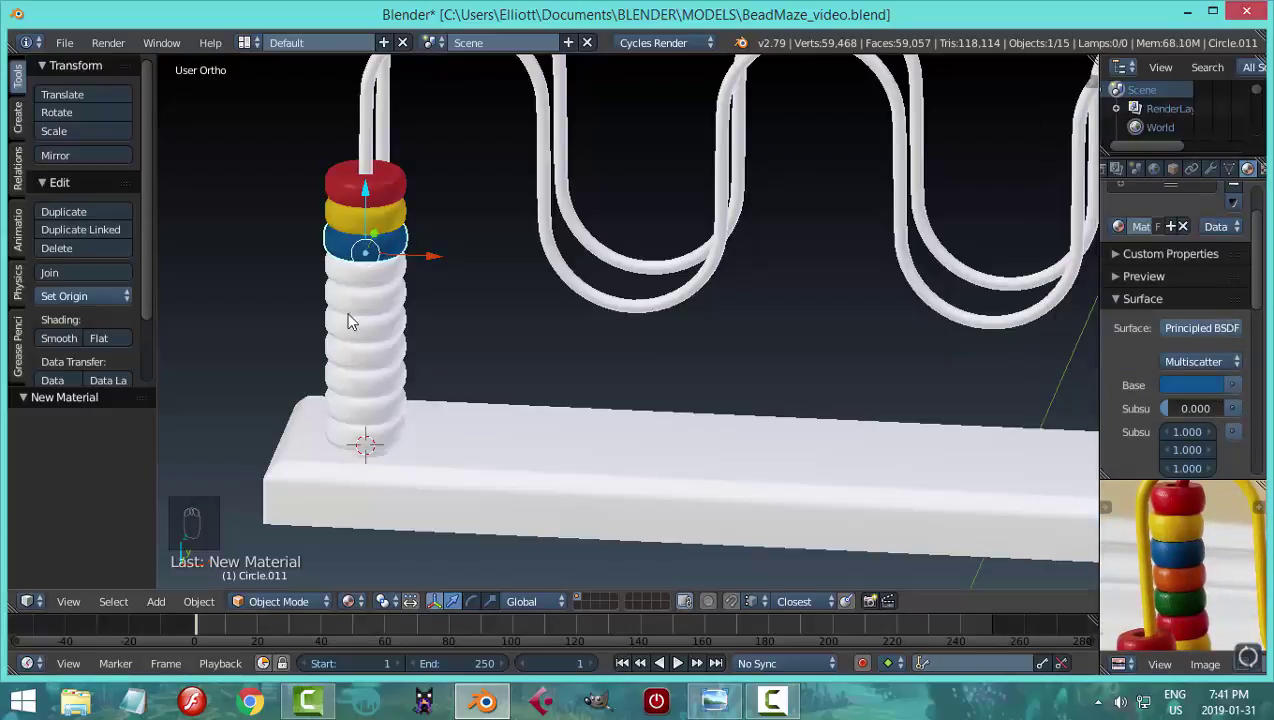
- Give the fourth bead from the top a new Principled BSDF material with the photo's orange as base colour, lightened slightly
{"action": "left_click", "coordinate": [366, 271]}
{"action": "right_click", "coordinate": [400, 280]}
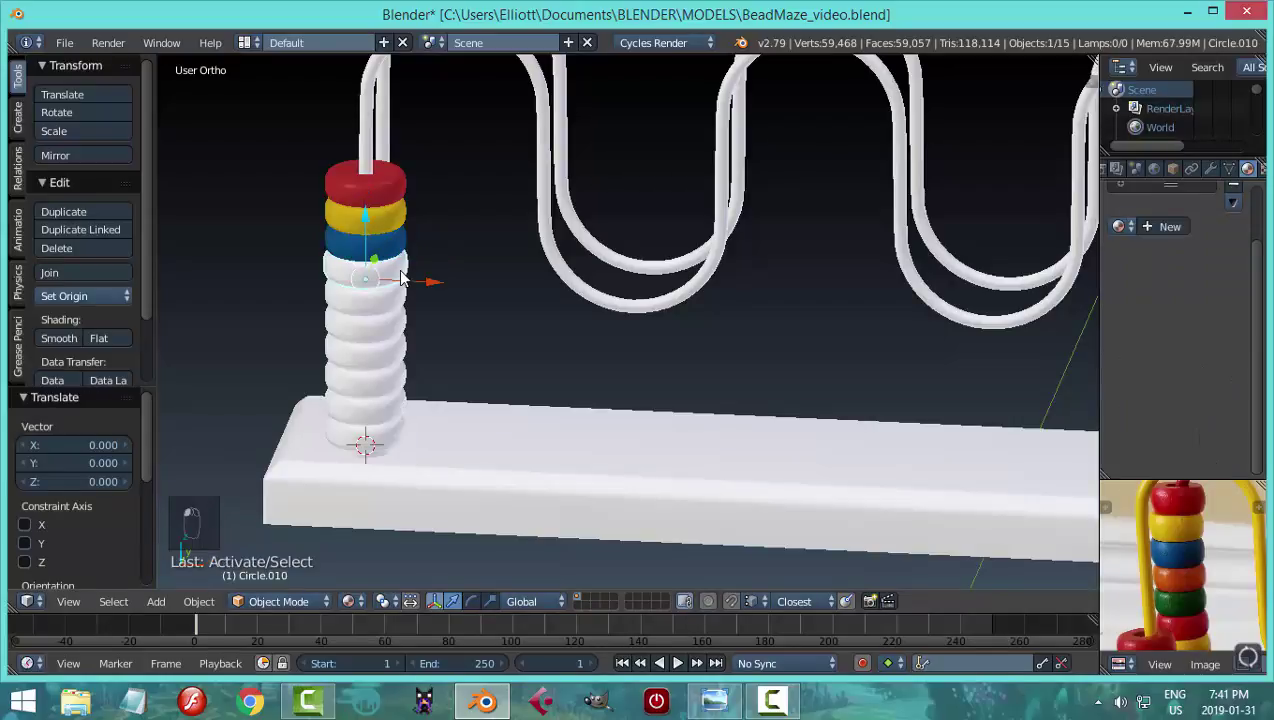
{"action": "left_click", "coordinate": [1160, 226]}
{"action": "left_click", "coordinate": [1195, 328]}
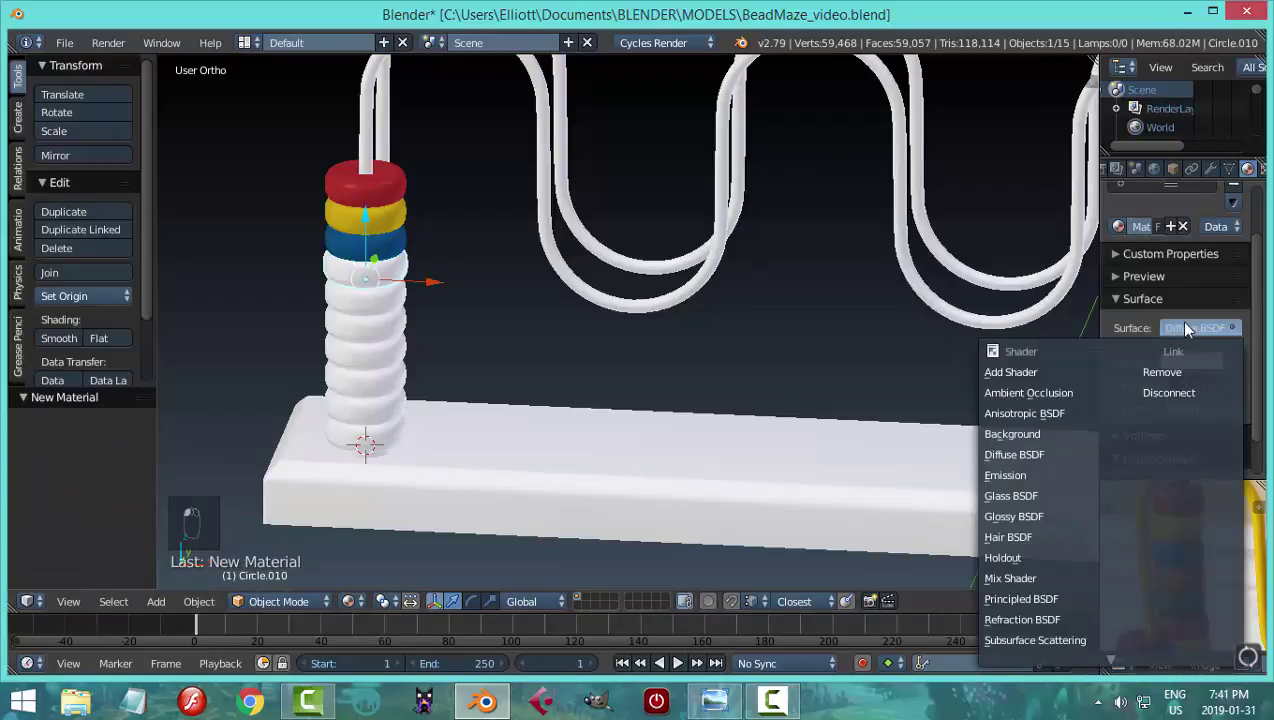
{"action": "left_click", "coordinate": [1024, 597]}
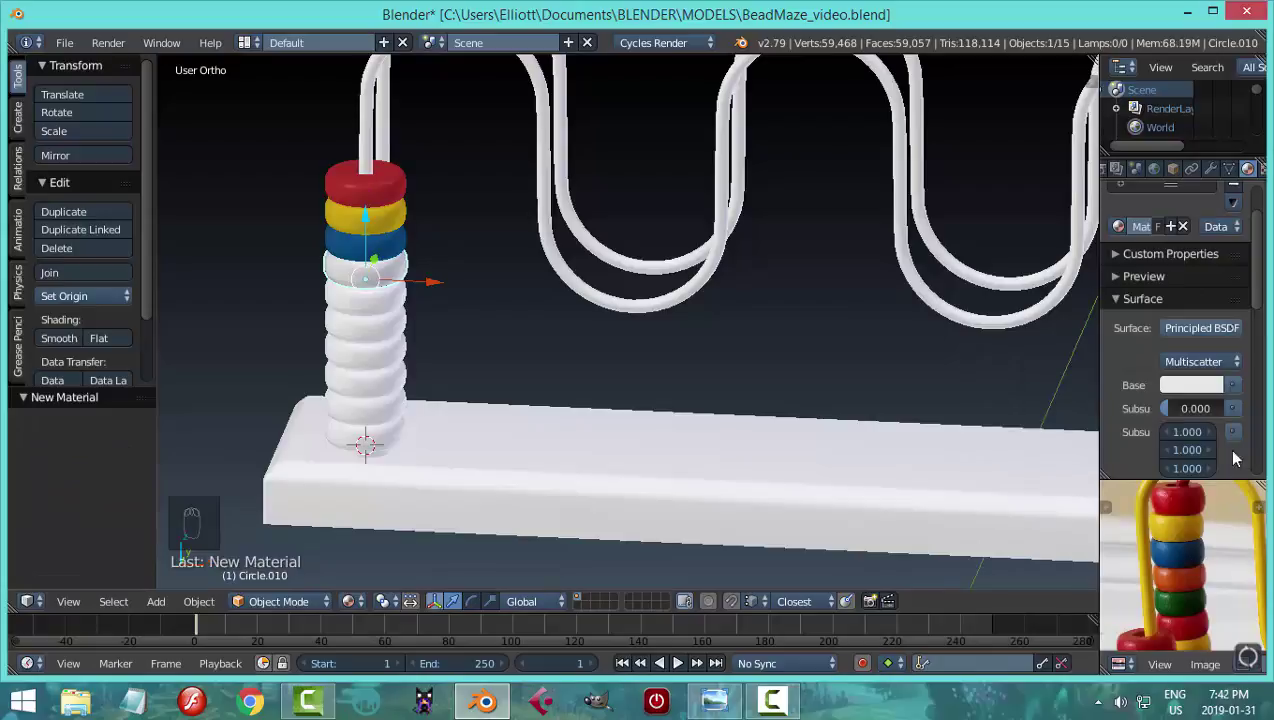
{"action": "left_click", "coordinate": [1214, 386]}
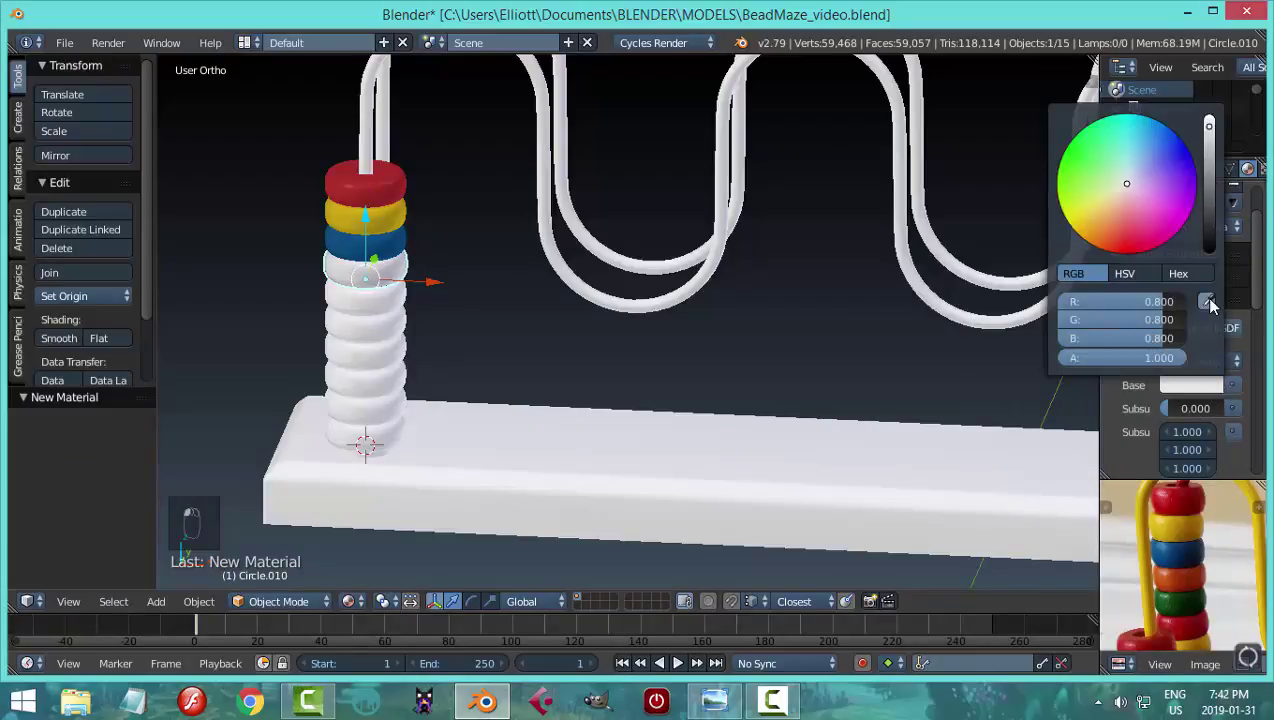
{"action": "left_click", "coordinate": [1163, 588]}
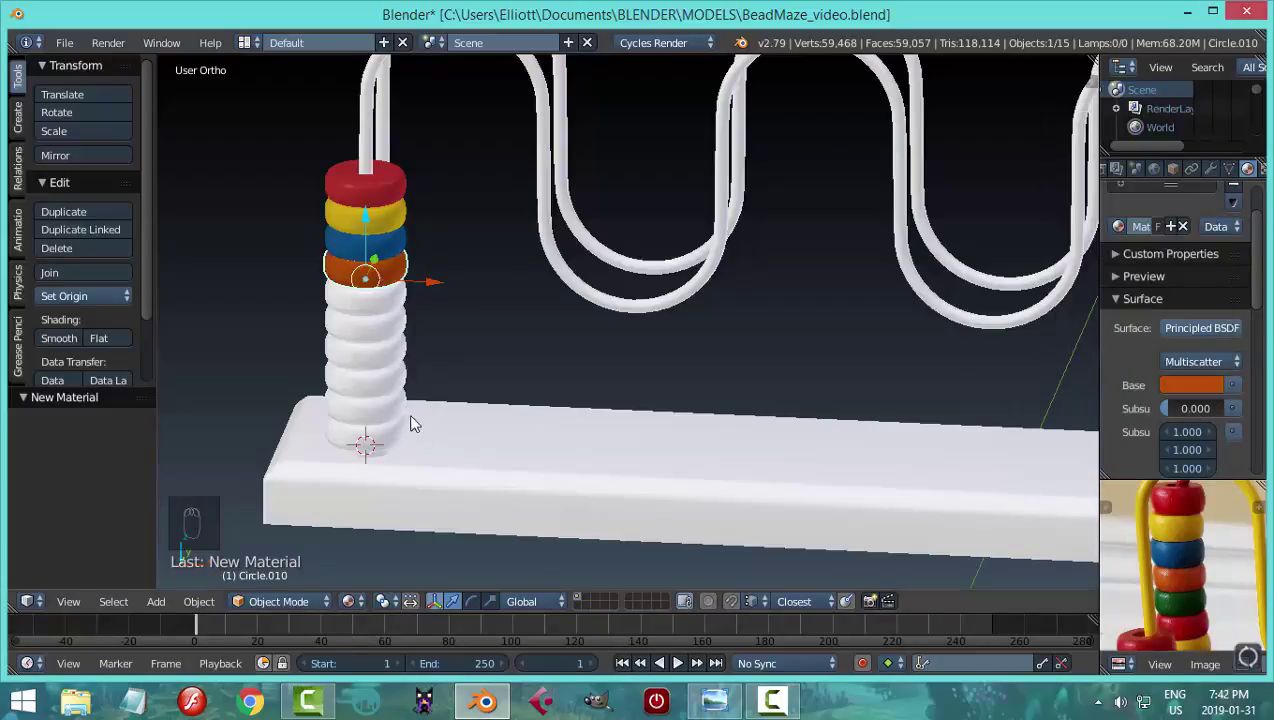
{"action": "left_click", "coordinate": [1193, 388]}
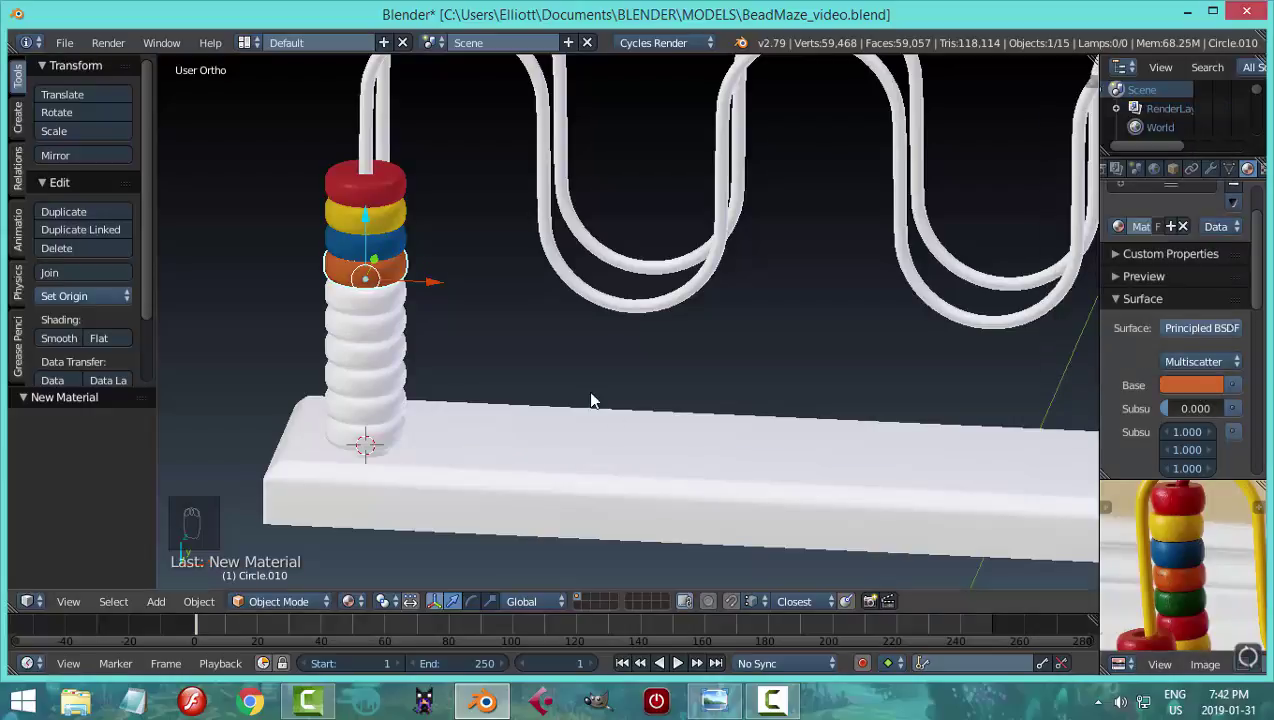
- Give the fifth bead from the top a new Principled BSDF material with the green sampled from the reference photo
{"action": "right_click", "coordinate": [393, 314]}
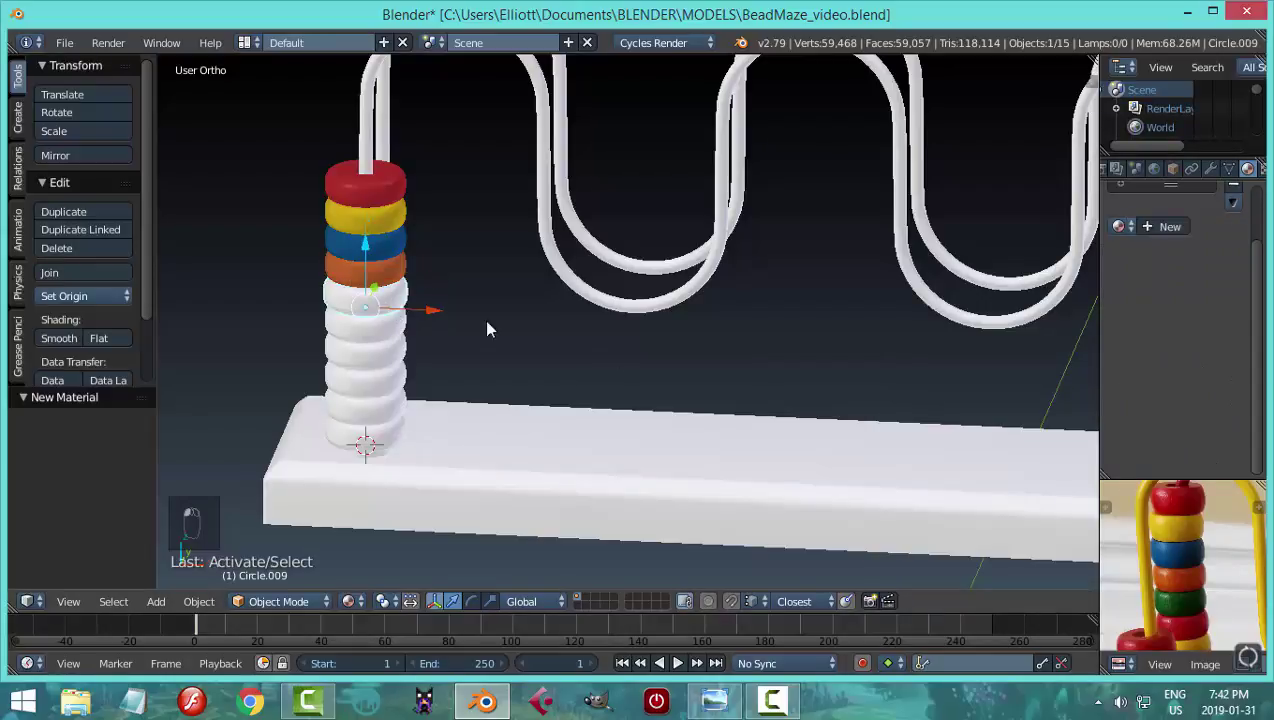
{"action": "left_click", "coordinate": [1165, 226]}
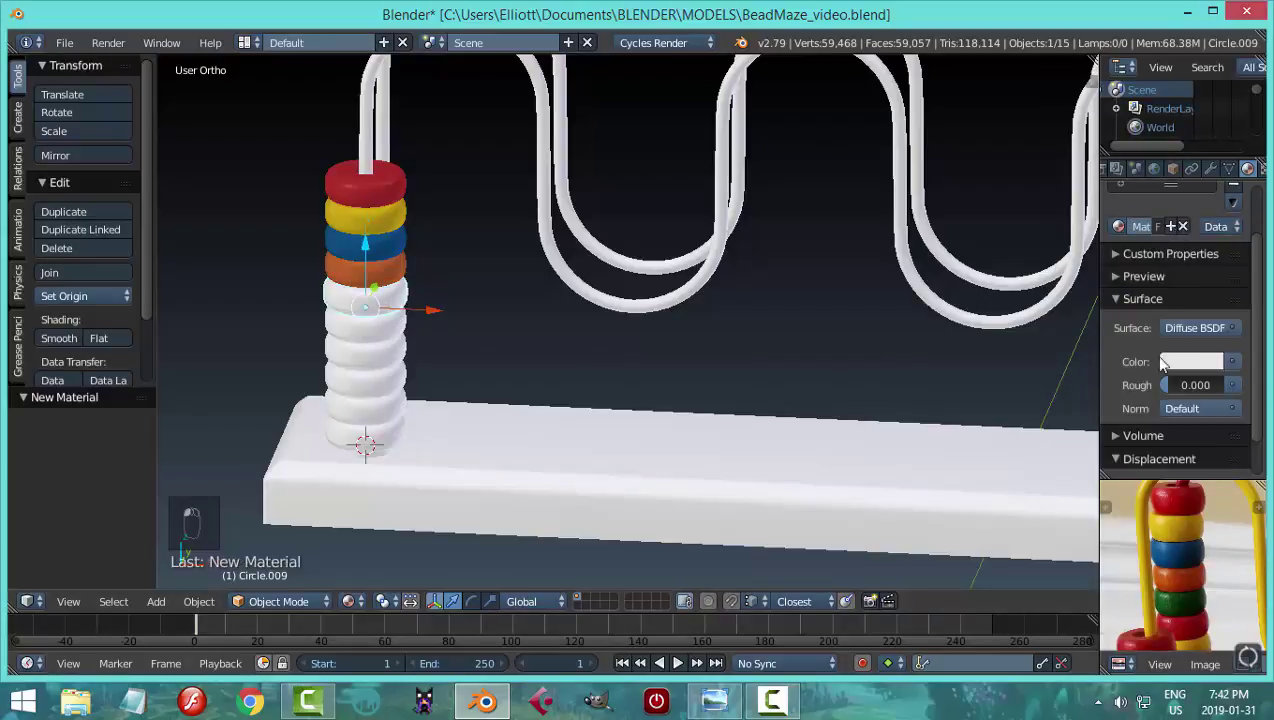
{"action": "left_click", "coordinate": [1195, 328]}
{"action": "left_click", "coordinate": [1021, 599]}
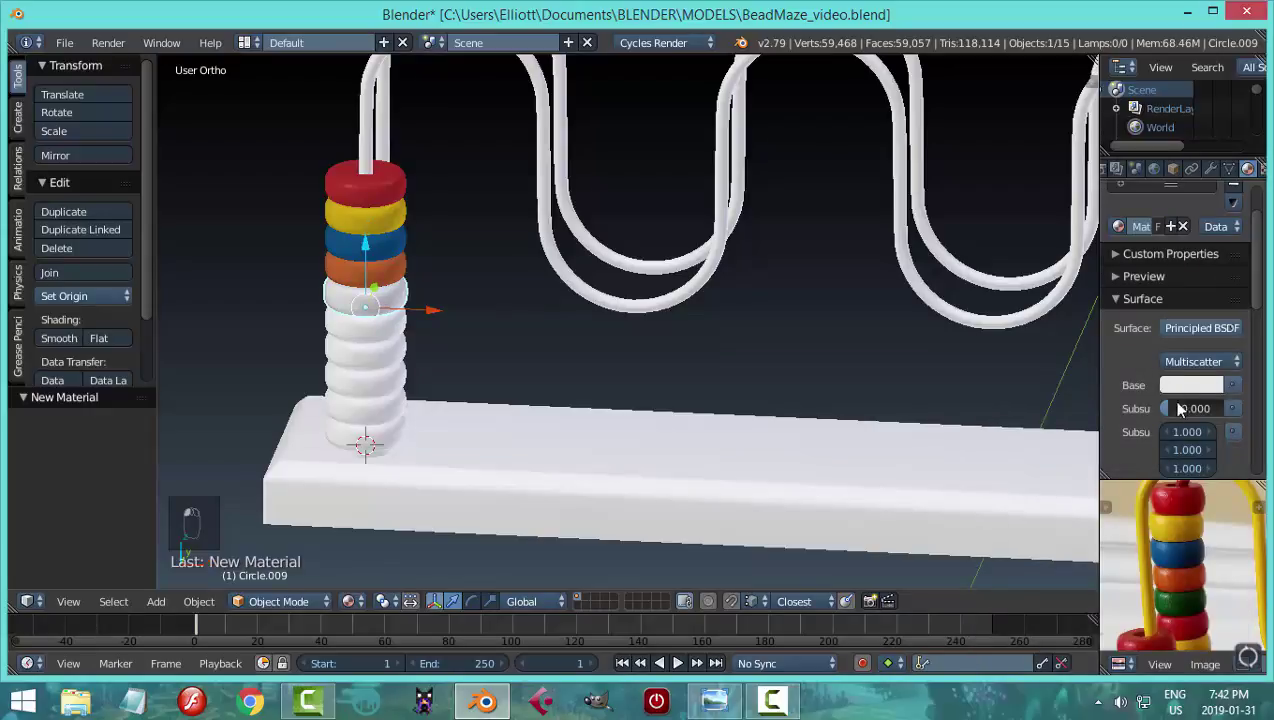
{"action": "left_click", "coordinate": [1190, 388]}
{"action": "left_click", "coordinate": [1207, 301]}
{"action": "left_click", "coordinate": [1163, 612]}
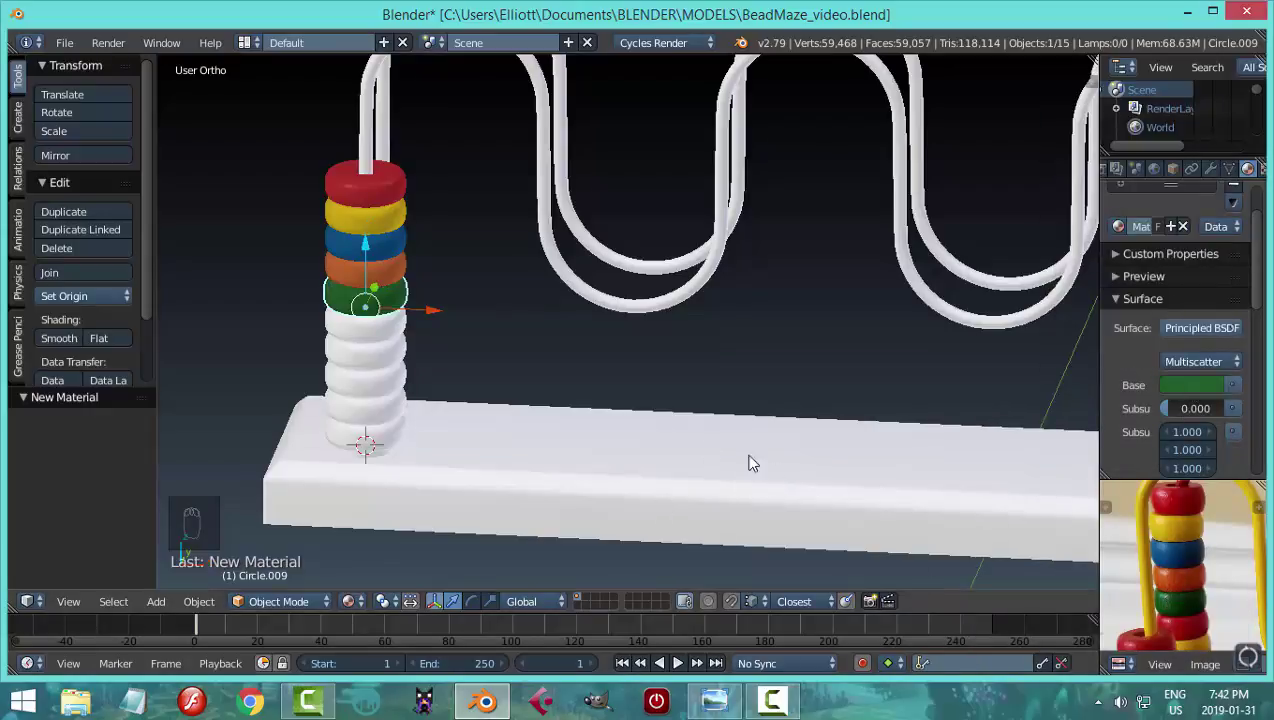
{"action": "right_click", "coordinate": [397, 337]}
{"action": "left_click", "coordinate": [1176, 228]}
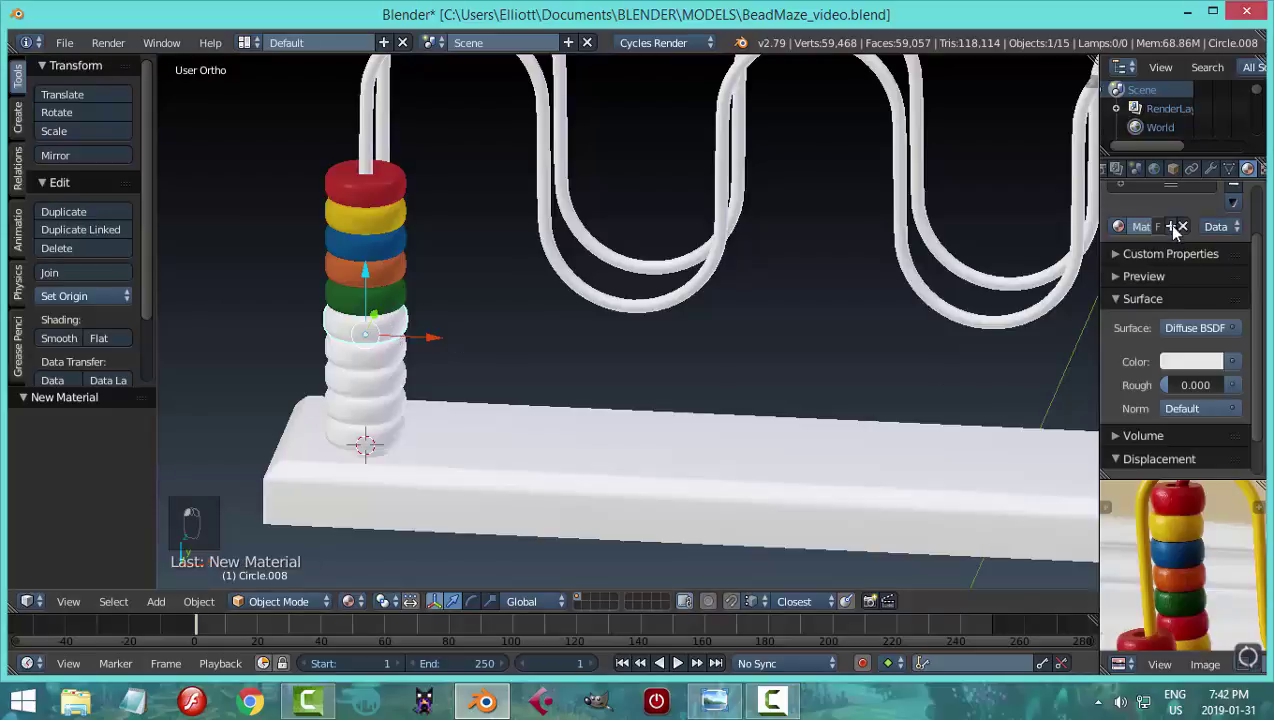
{"action": "left_click", "coordinate": [1190, 328]}
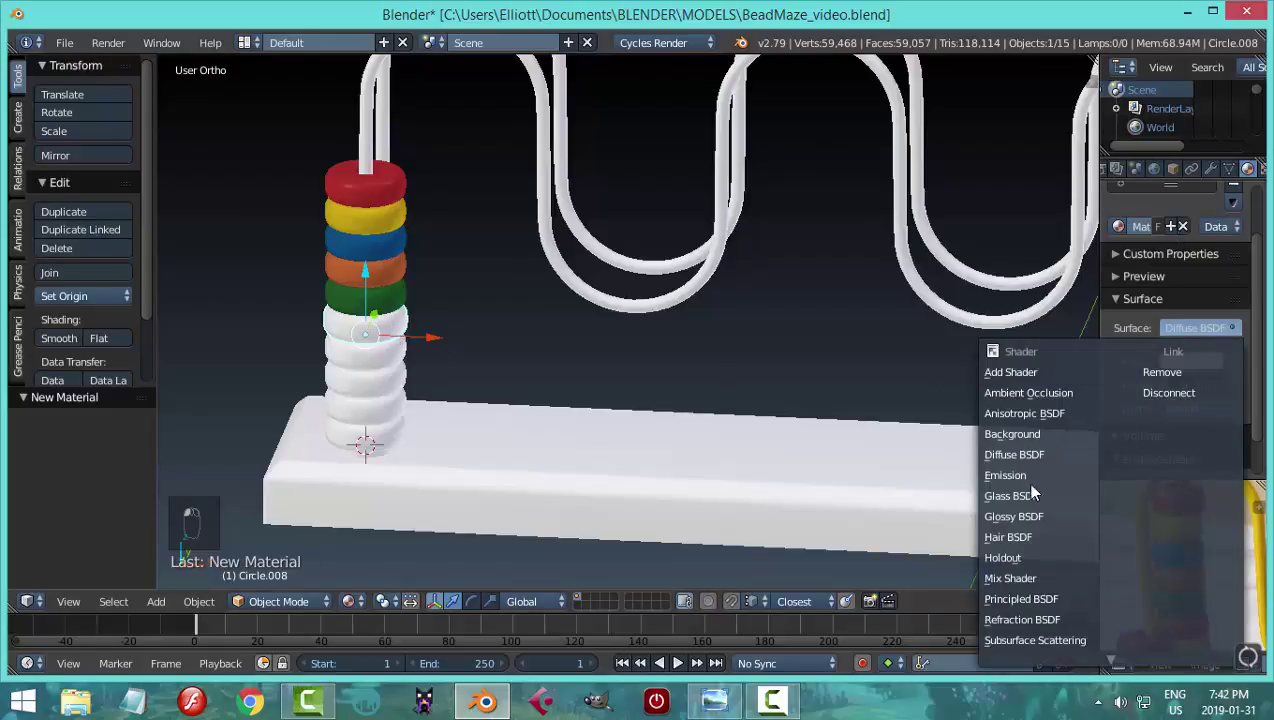
{"action": "left_click", "coordinate": [1020, 598]}
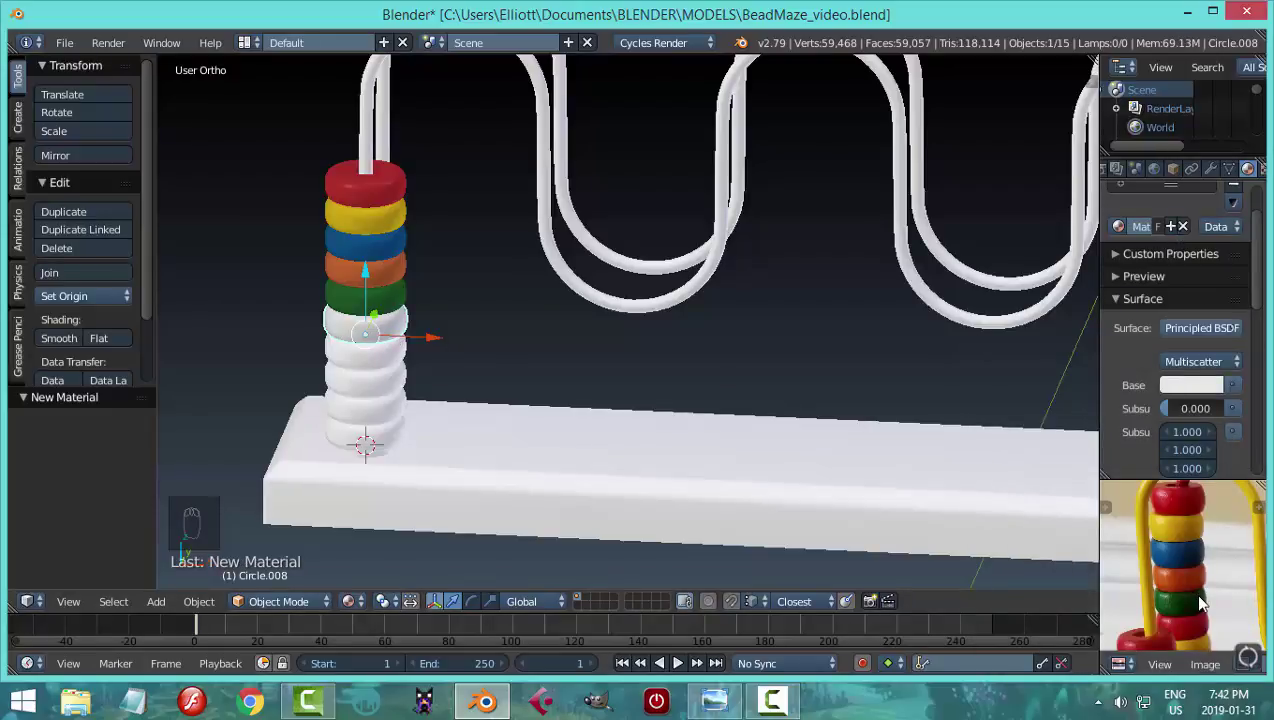
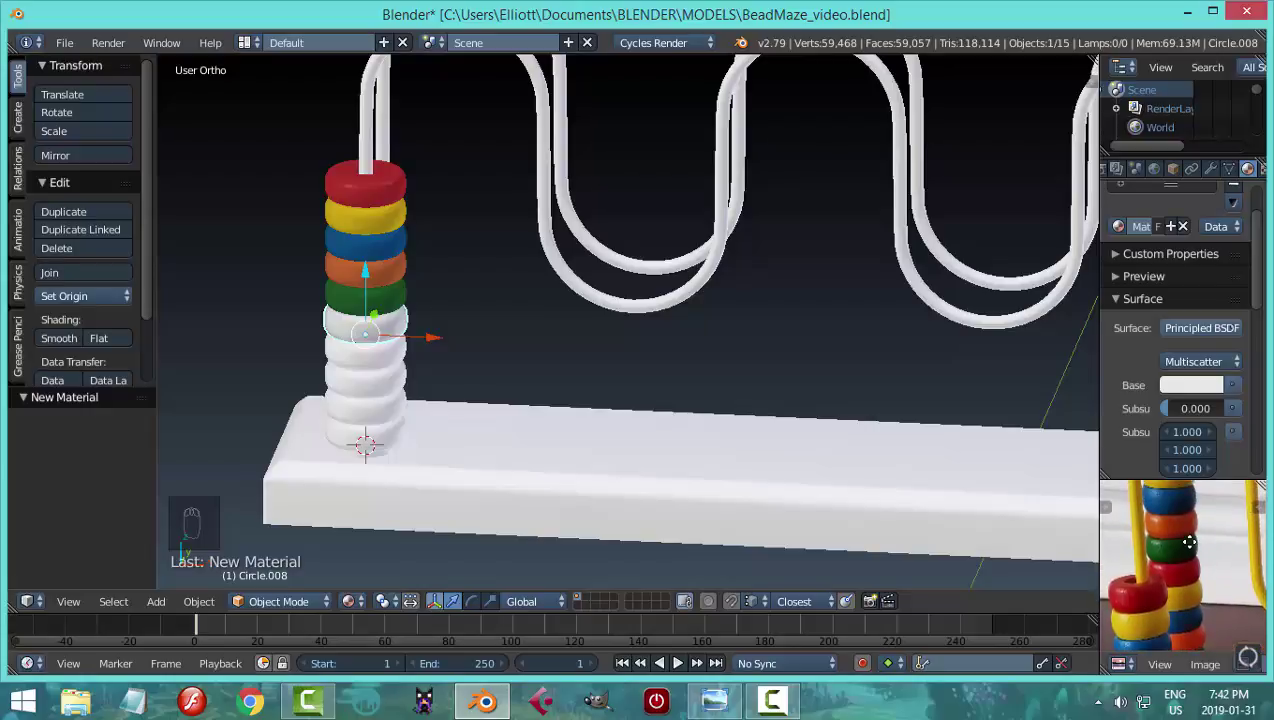
{"action": "scroll", "coordinate": [1260, 268], "scroll_direction": "up", "scroll_amount": 3}
{"action": "left_click", "coordinate": [1249, 250]}
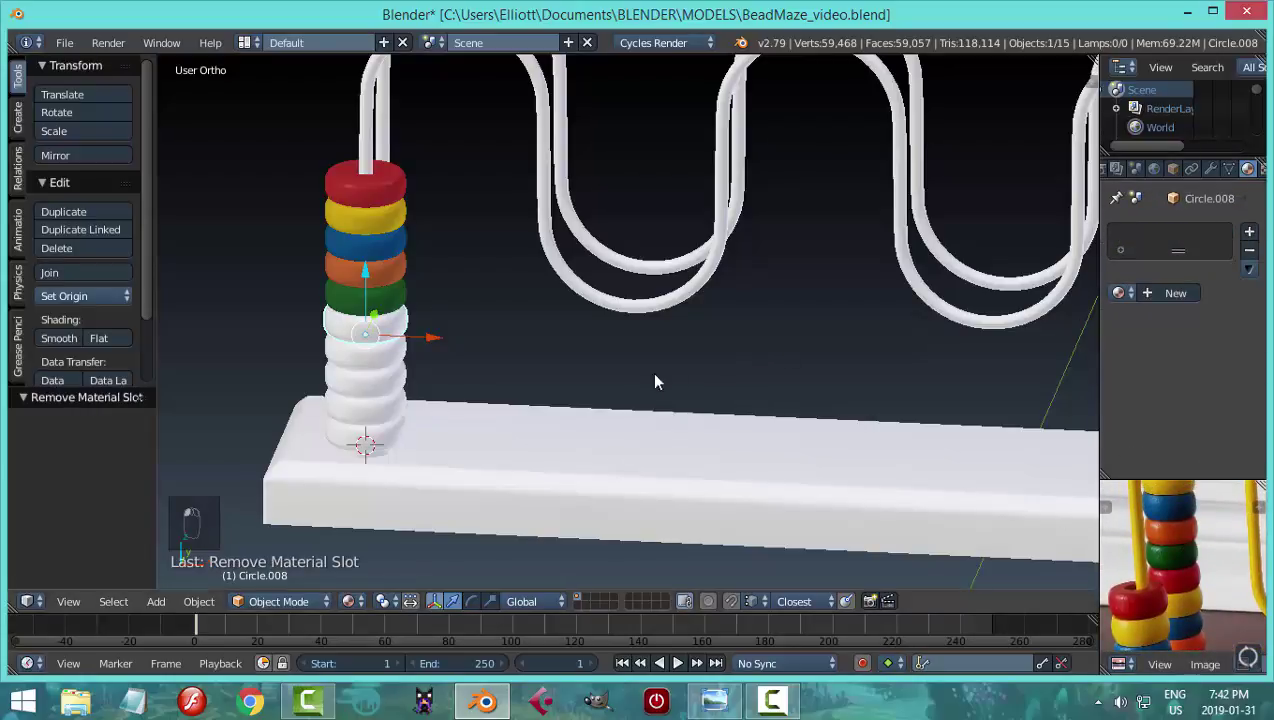
- Assign the existing red Material.001 to the sixth bead from the top and yellow Material.002 to the seventh
{"action": "left_click", "coordinate": [1121, 292]}
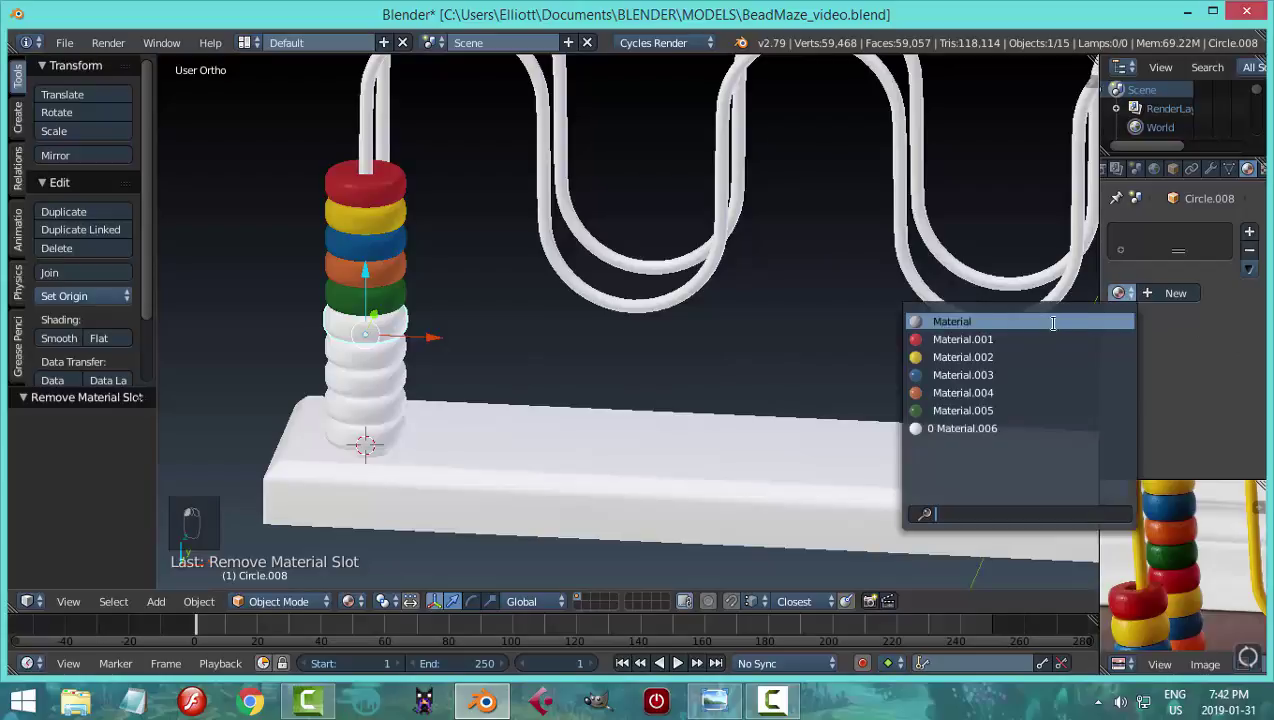
{"action": "left_click", "coordinate": [962, 339]}
{"action": "right_click", "coordinate": [390, 361]}
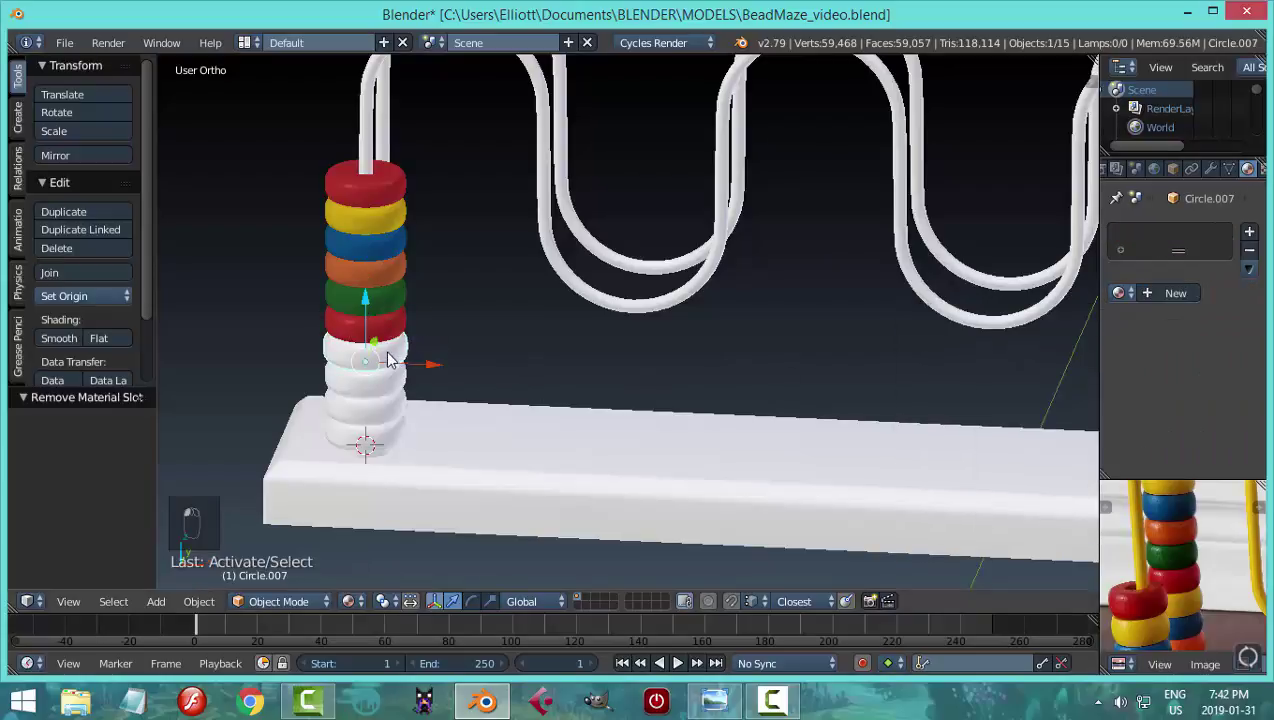
{"action": "left_click", "coordinate": [1121, 292]}
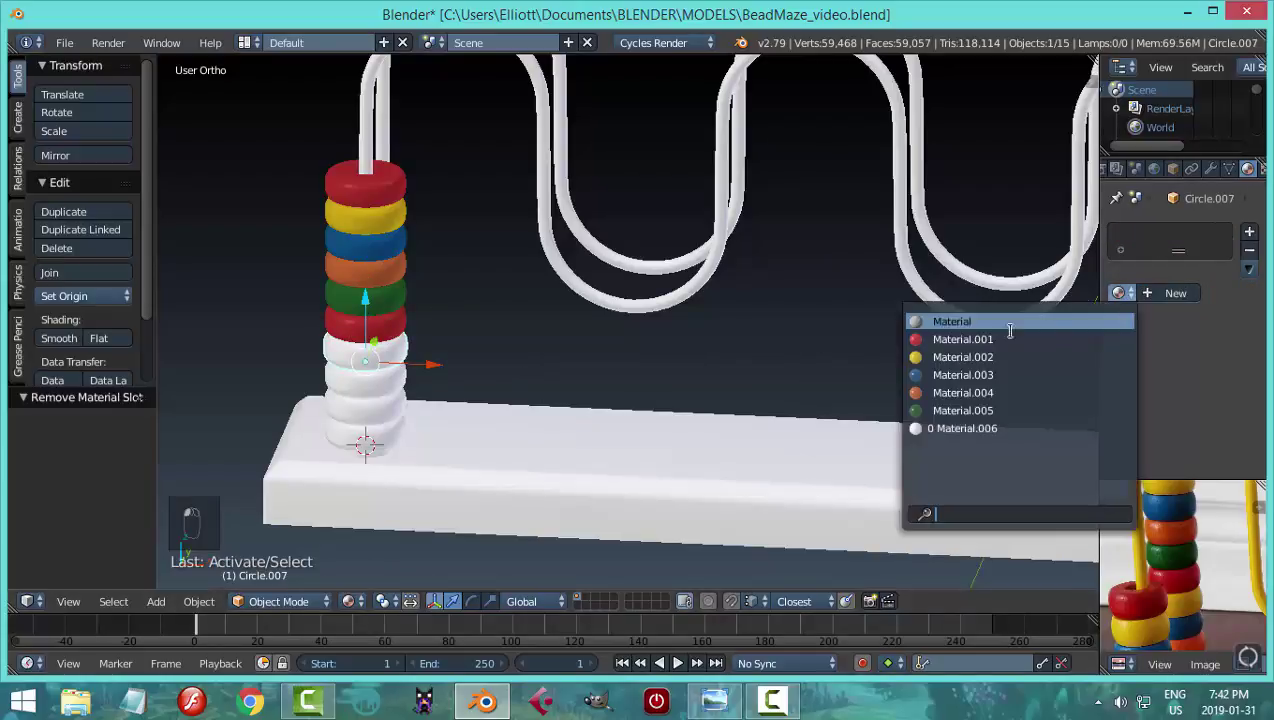
{"action": "left_click", "coordinate": [950, 358]}
- Assign Material.003 to the eighth bead from the top, replacing it with the existing orange Material.004
{"action": "right_click", "coordinate": [385, 388]}
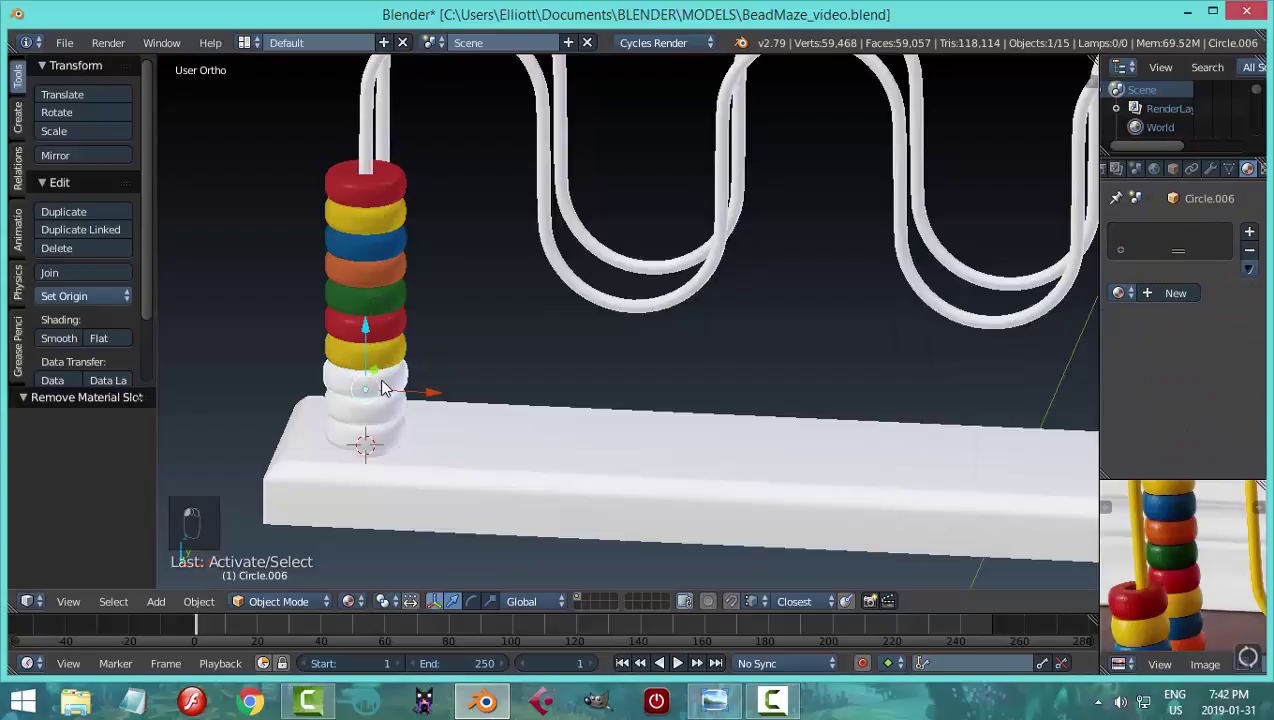
{"action": "left_click", "coordinate": [1121, 292]}
{"action": "left_click", "coordinate": [975, 374]}
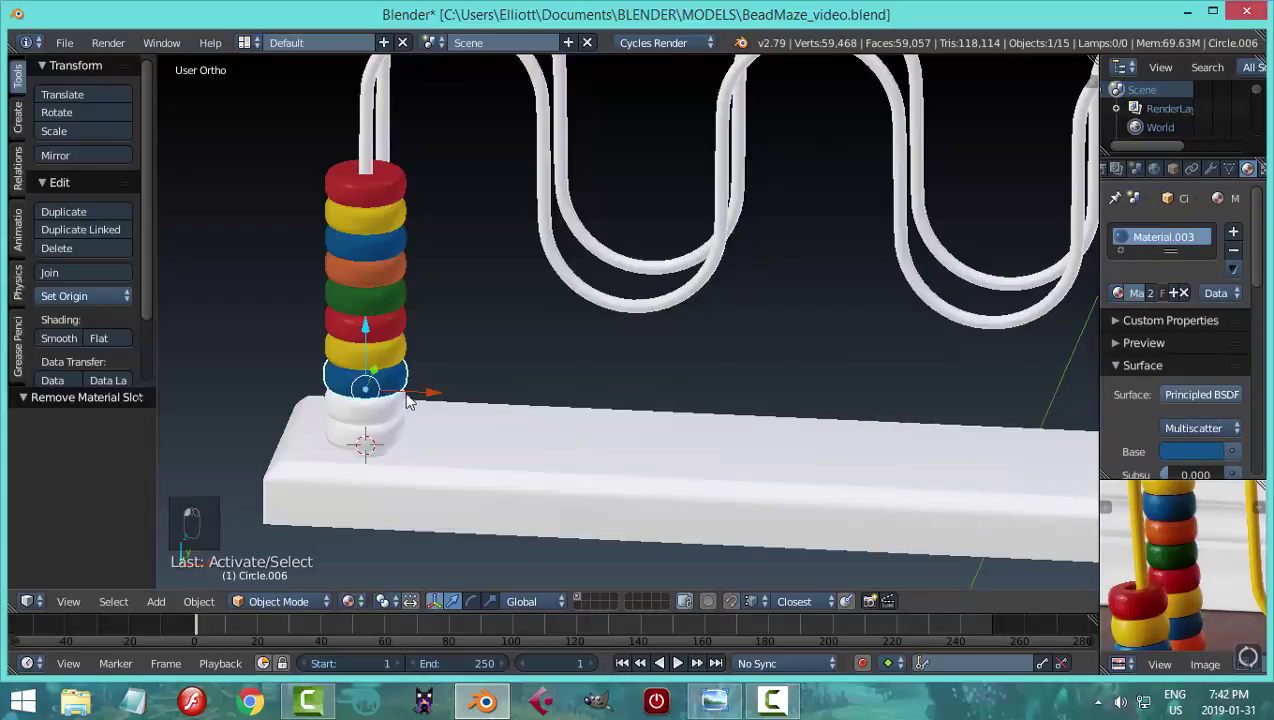
{"action": "left_click", "coordinate": [368, 398]}
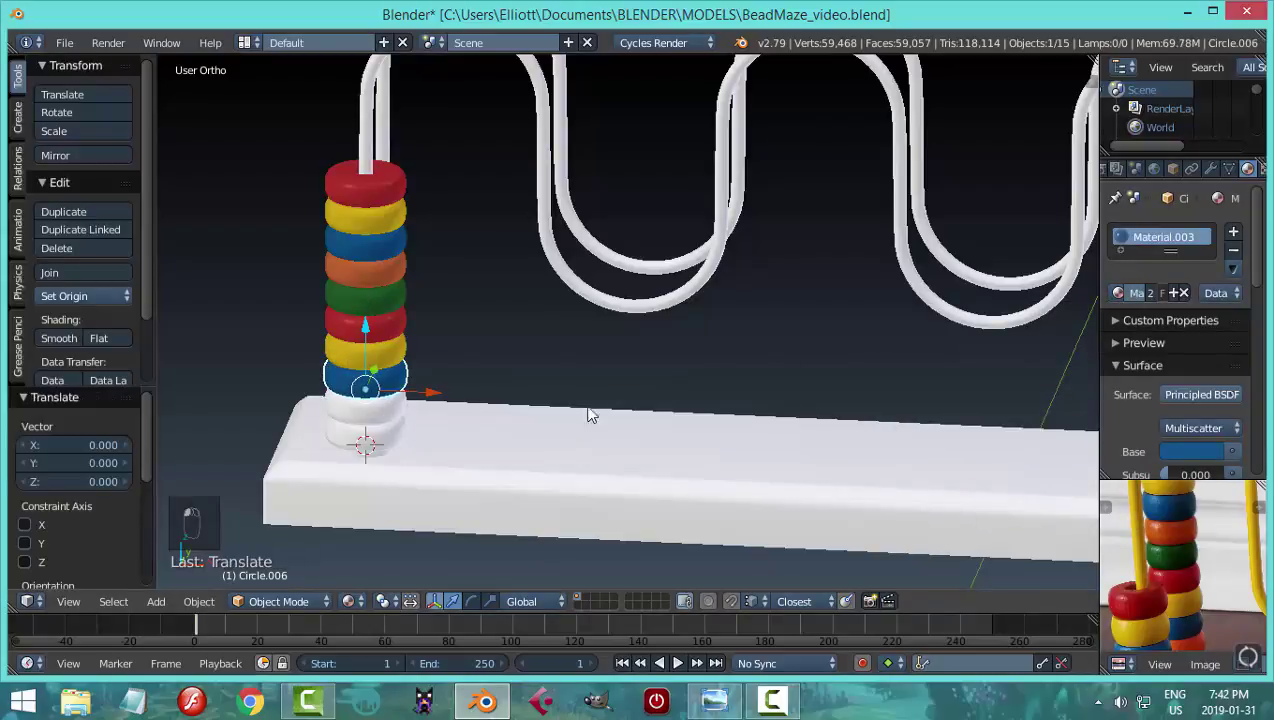
{"action": "left_click", "coordinate": [1119, 292]}
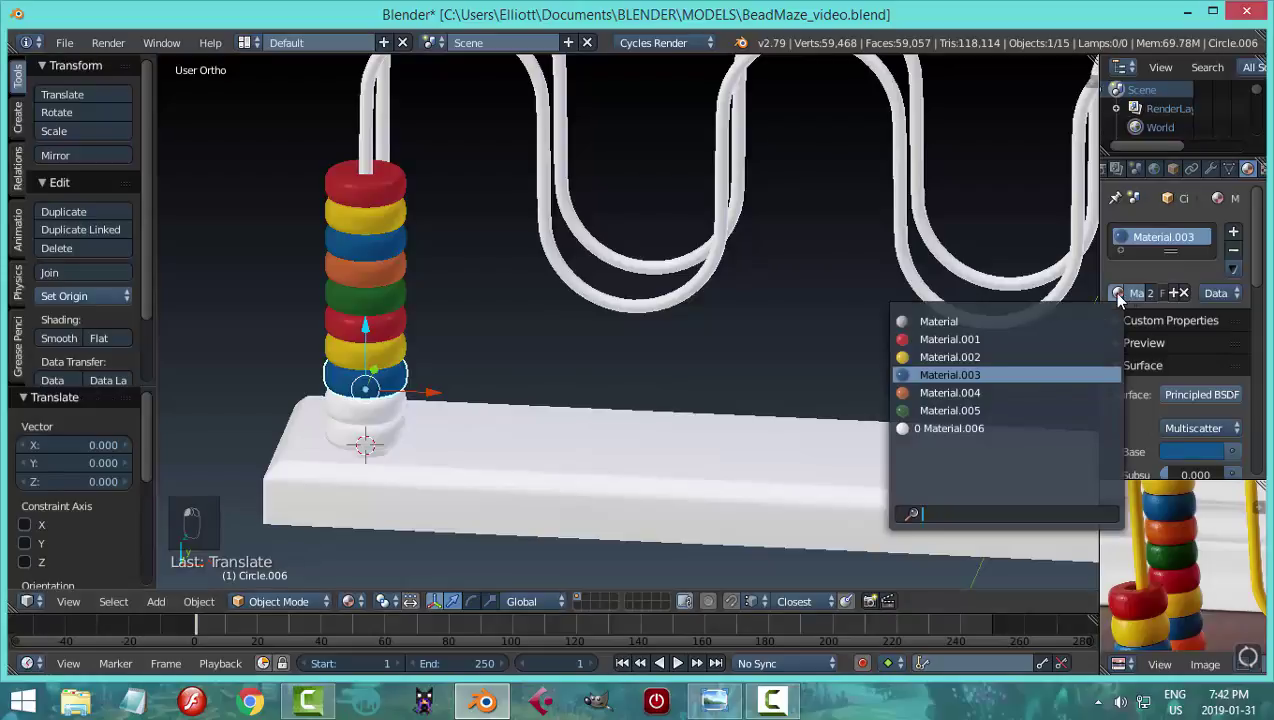
{"action": "left_click", "coordinate": [1010, 392]}
- Assign the existing green Material.005 to the ninth bead from the top and red Material.001 to the lowest bead
{"action": "left_click", "coordinate": [391, 418]}
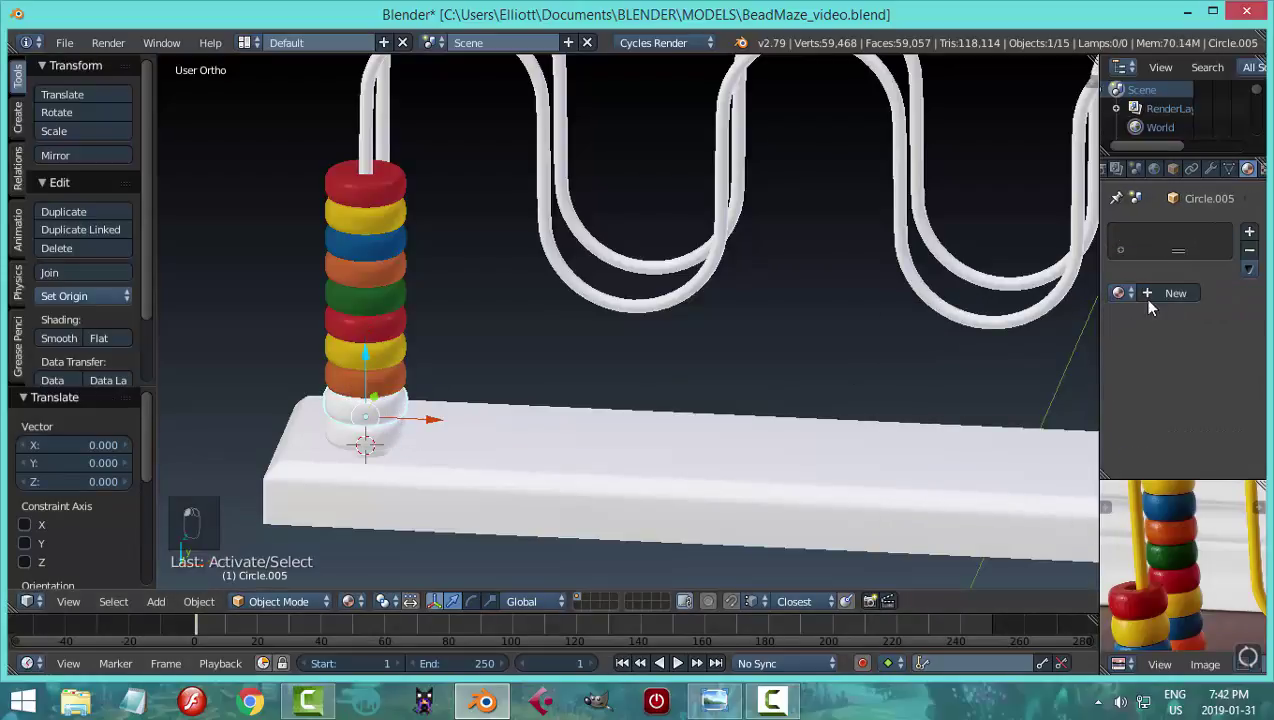
{"action": "left_click", "coordinate": [1119, 292]}
{"action": "left_click", "coordinate": [962, 410]}
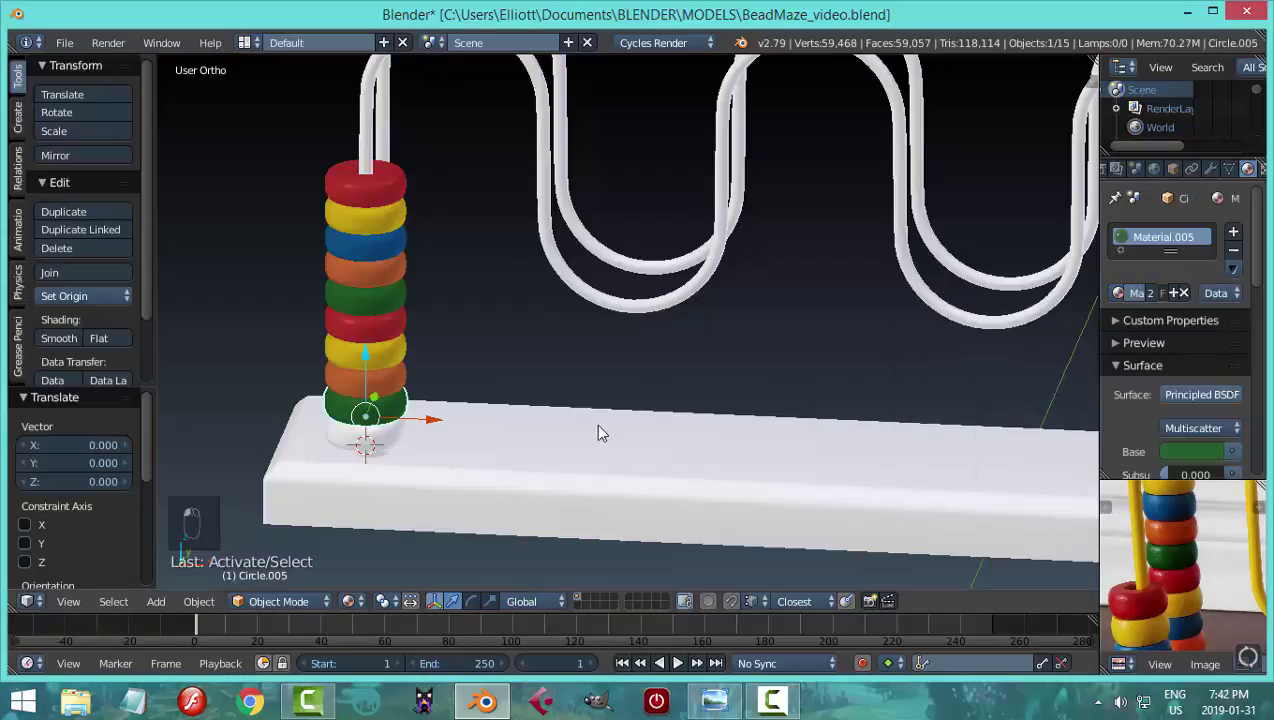
{"action": "left_click", "coordinate": [380, 440]}
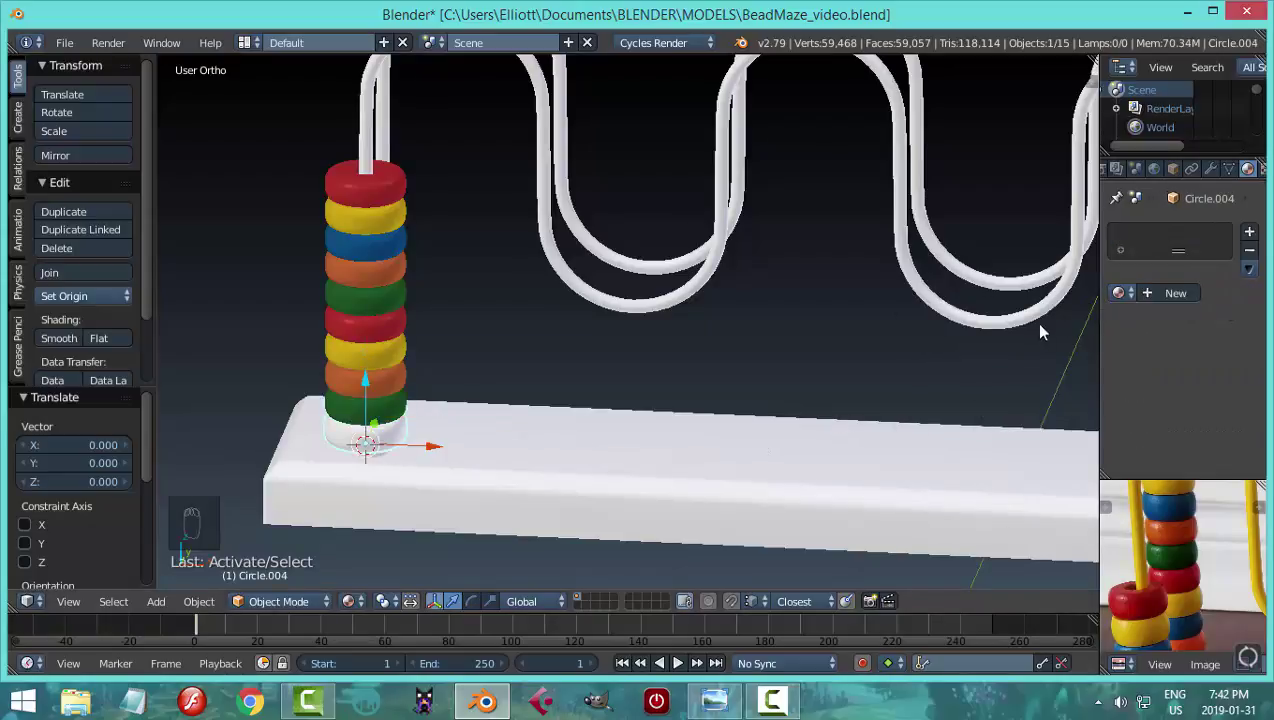
{"action": "left_click", "coordinate": [1120, 292]}
{"action": "left_click", "coordinate": [990, 333]}
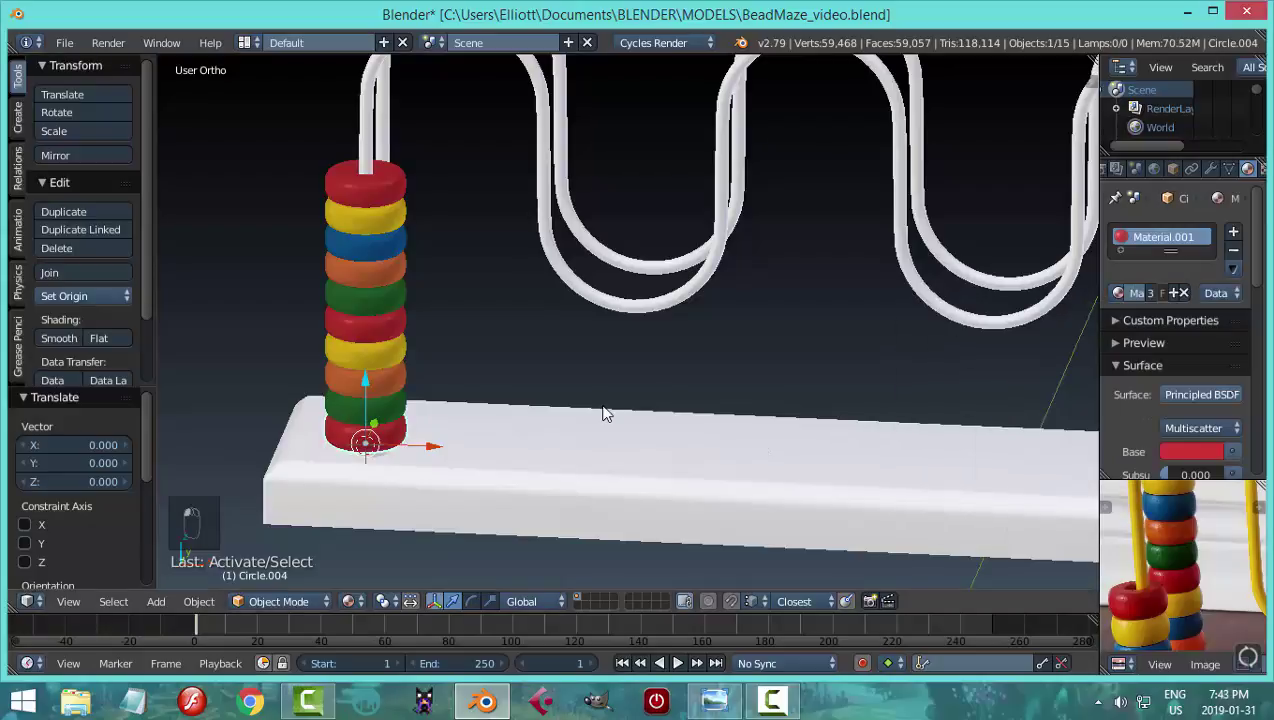
- Give the front wavy wire a new Principled BSDF material with the yellow sampled from the wire in the reference photo
{"action": "key", "text": "a"}
{"action": "scroll", "coordinate": [563, 404], "scroll_direction": "down", "scroll_amount": 3}
{"action": "middle_click_drag", "start_coordinate": [563, 404], "coordinate": [648, 327]}
{"action": "scroll", "coordinate": [650, 358], "scroll_direction": "up", "scroll_amount": 2}
{"action": "right_click", "coordinate": [888, 312]}
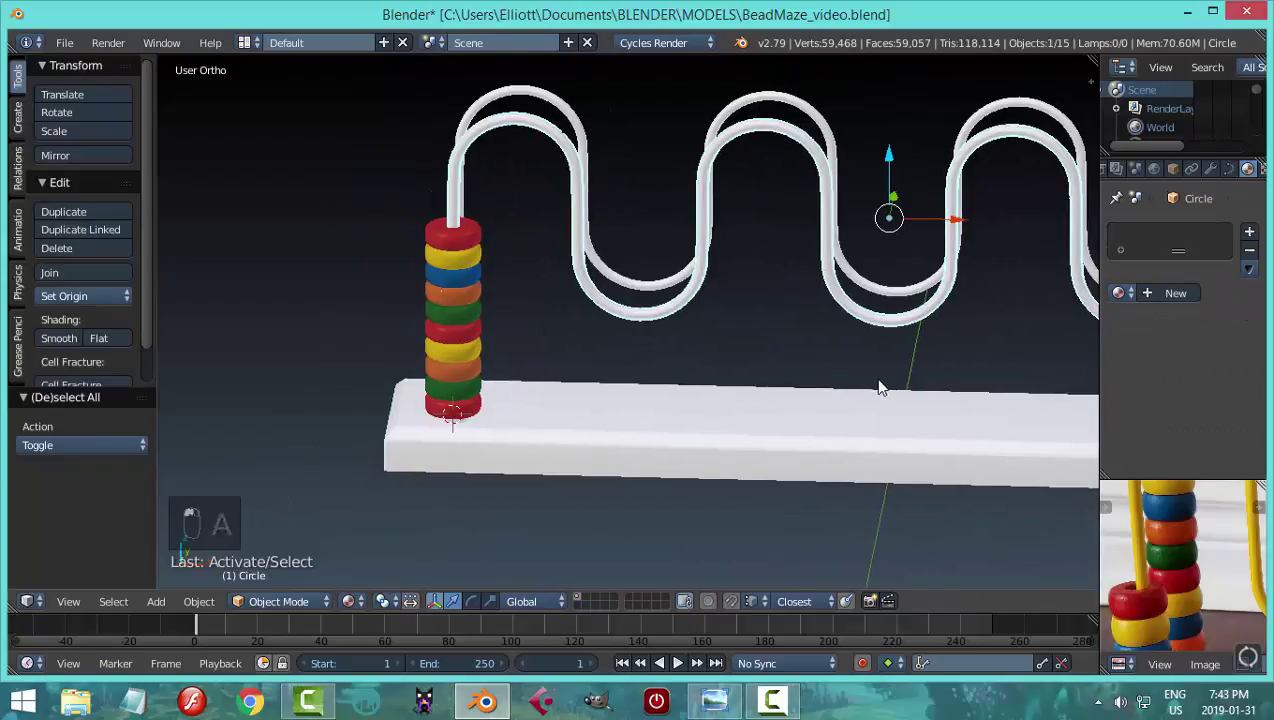
{"action": "middle_click_drag", "start_coordinate": [882, 384], "coordinate": [795, 382]}
{"action": "middle_click_drag", "start_coordinate": [1194, 545], "coordinate": [1189, 635]}
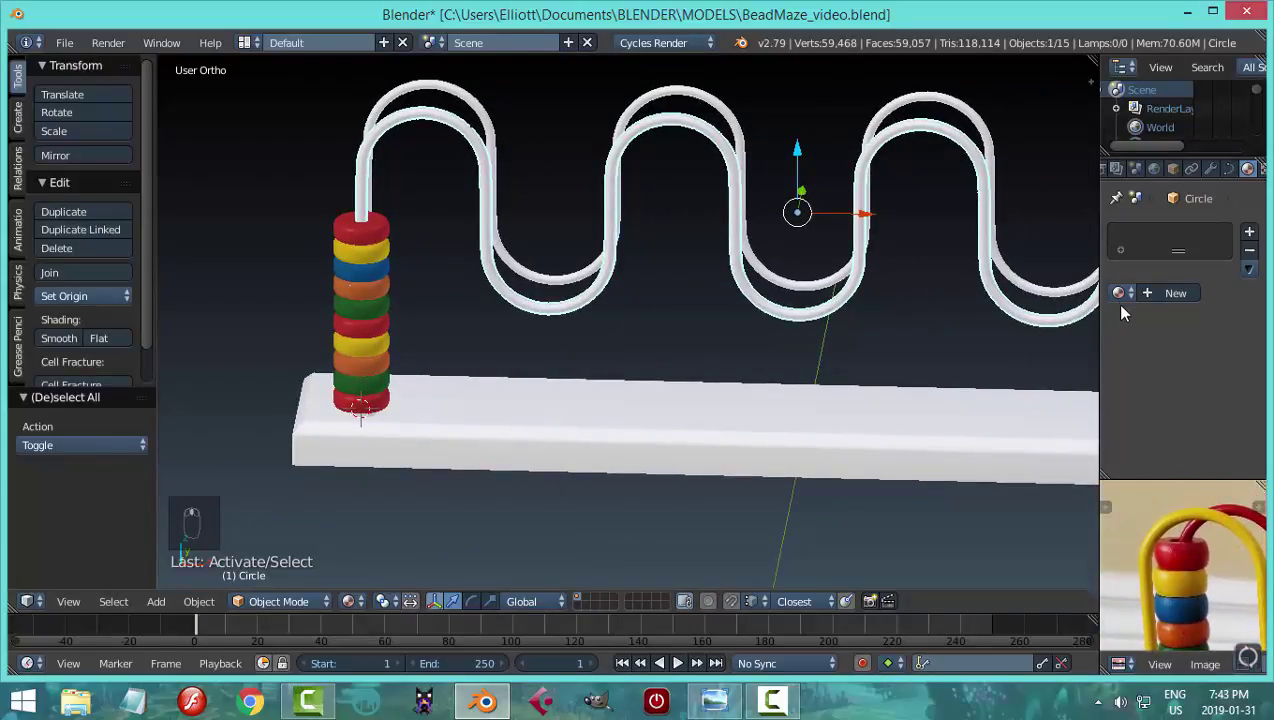
{"action": "left_click", "coordinate": [1183, 295]}
{"action": "left_click", "coordinate": [1190, 393]}
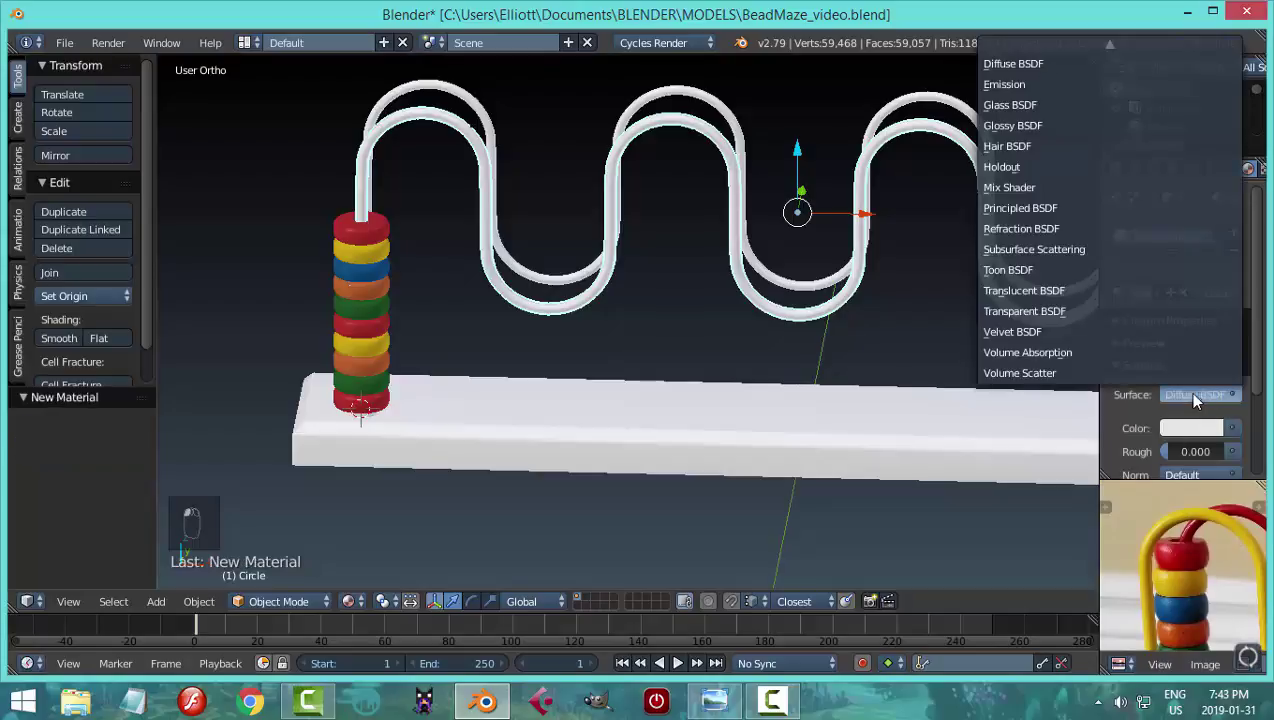
{"action": "left_click", "coordinate": [1059, 207]}
{"action": "left_click", "coordinate": [1192, 450]}
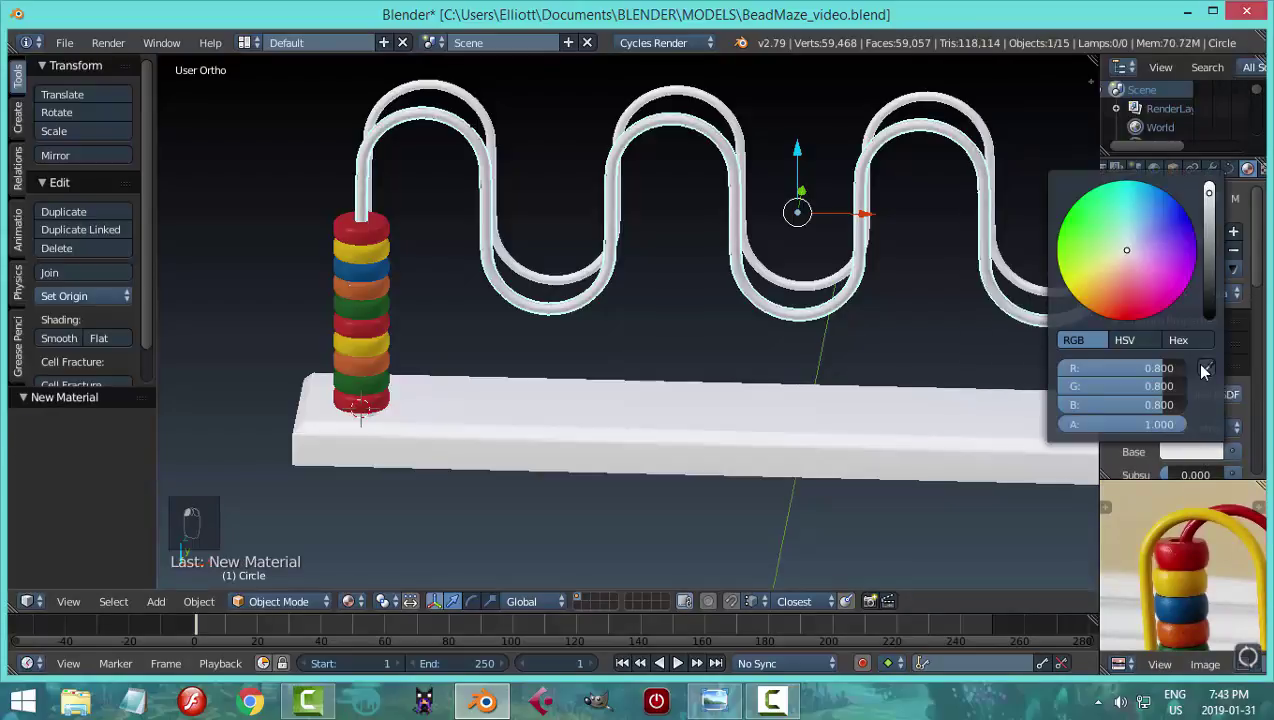
{"action": "left_click", "coordinate": [1171, 518]}
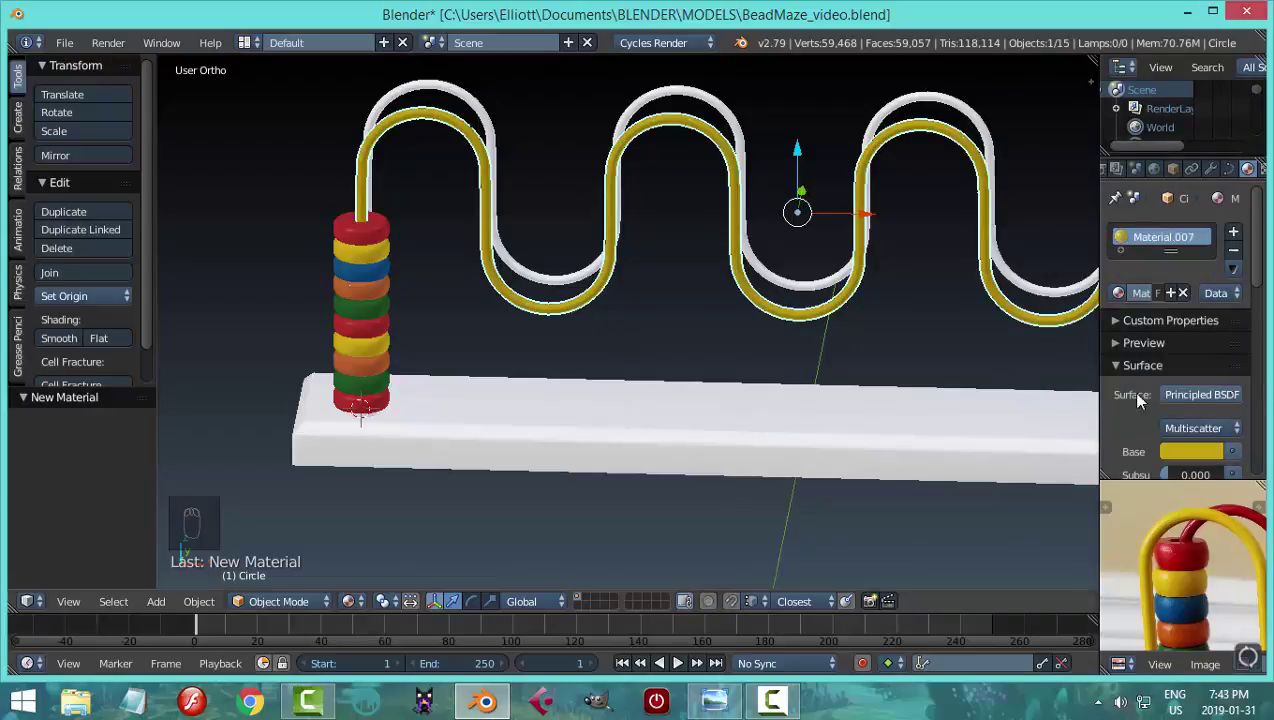
- Set the front wire material's metallic value to 0.4 and its roughness to 0.2
{"action": "left_click_drag", "start_coordinate": [1258, 272], "coordinate": [1258, 365]}
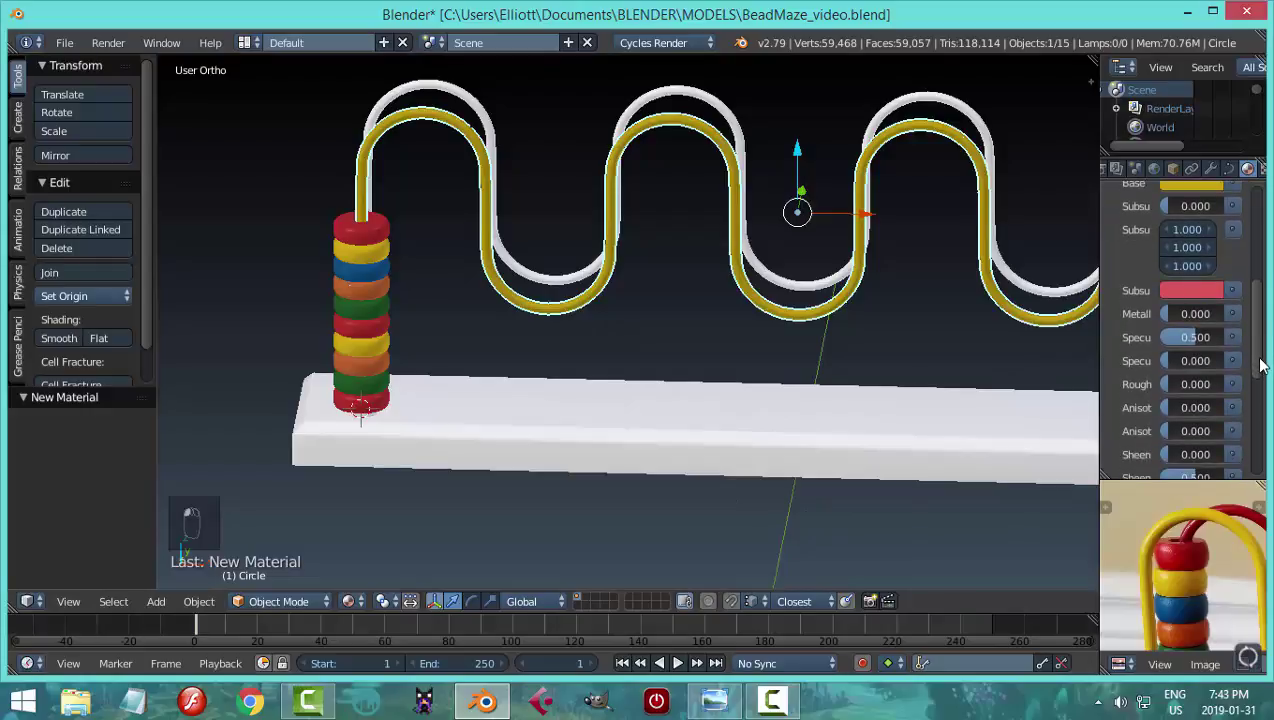
{"action": "left_click", "coordinate": [1210, 314]}
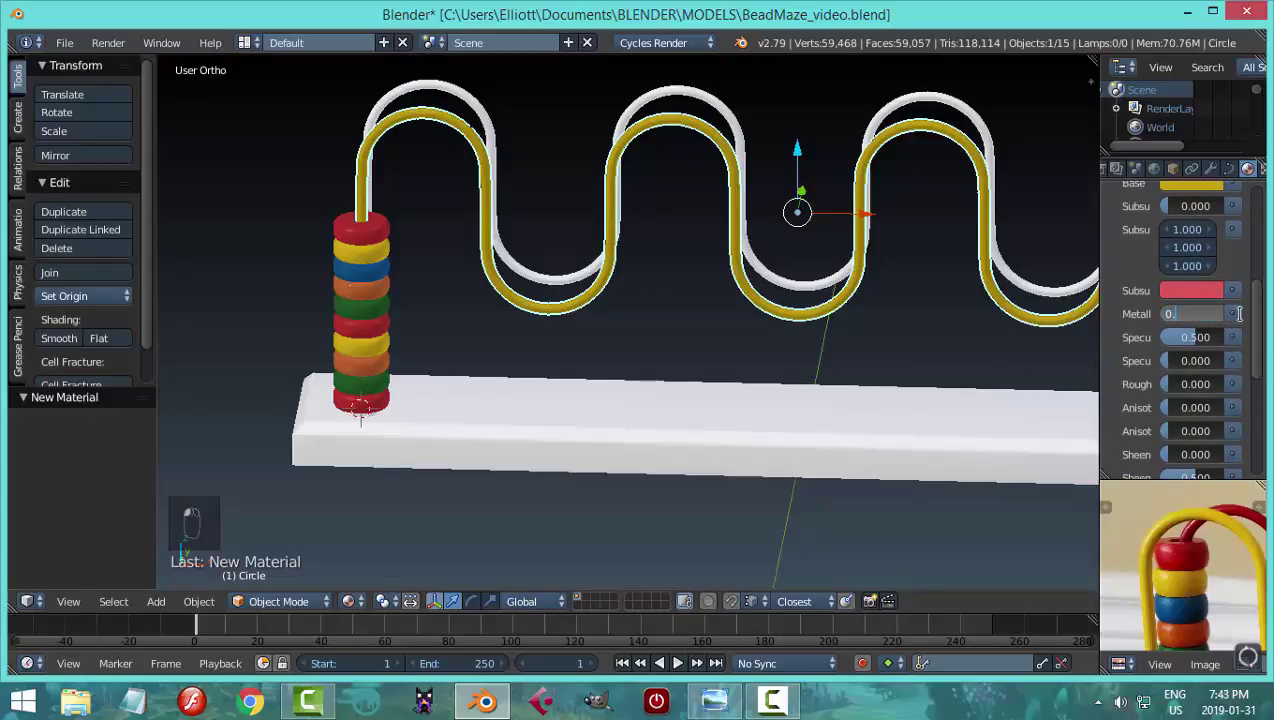
{"action": "type", "text": "0.4"}
{"action": "key", "text": "Return"}
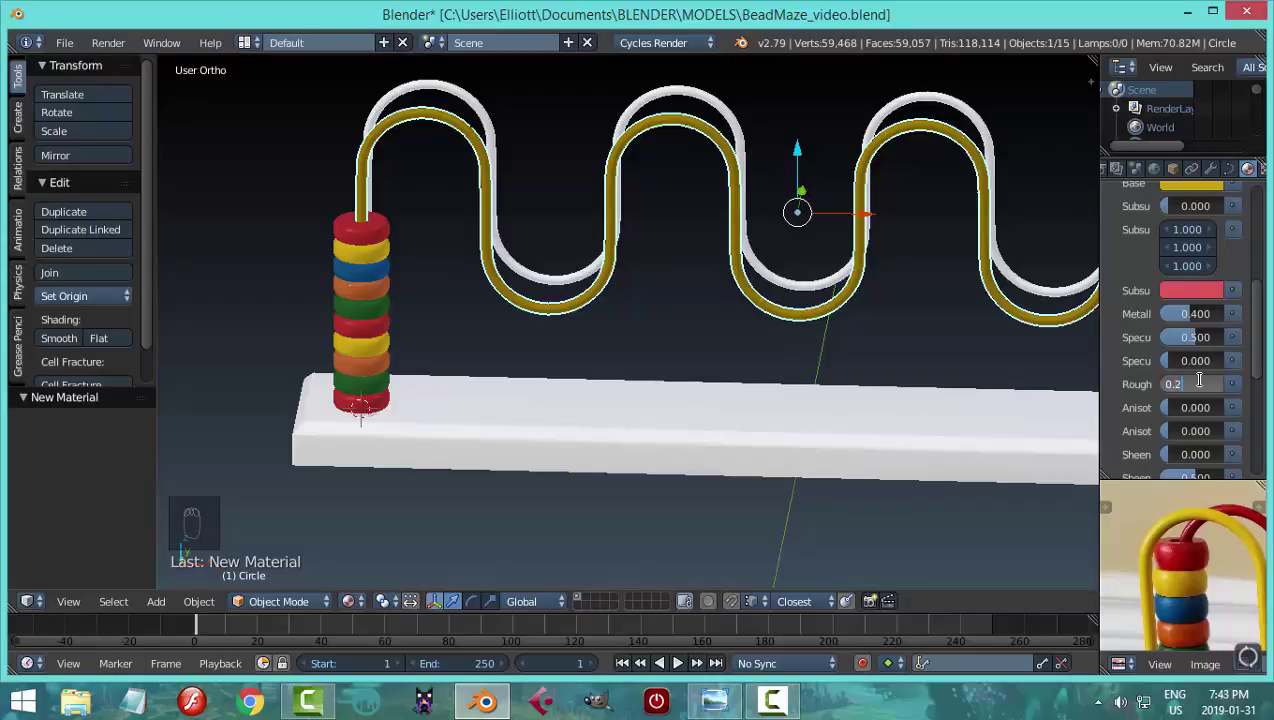
{"action": "left_click", "coordinate": [1199, 380]}
{"action": "type", "text": "0.2"}
{"action": "key", "text": "Return"}
- Deselect everything and save the scene over BeadMaze_video.blend
{"action": "key", "text": "a"}
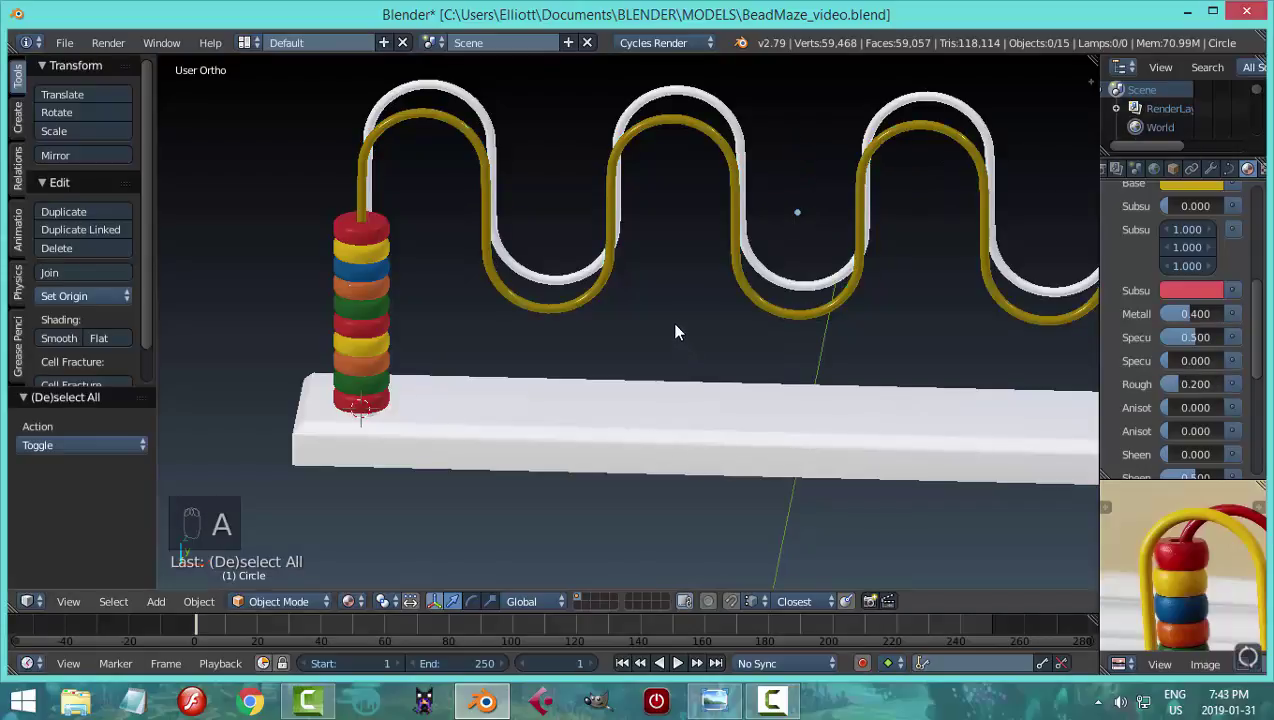
{"action": "middle_click_drag", "start_coordinate": [677, 333], "coordinate": [615, 335]}
{"action": "key", "text": "ctrl+s"}
{"action": "left_click", "coordinate": [619, 340]}
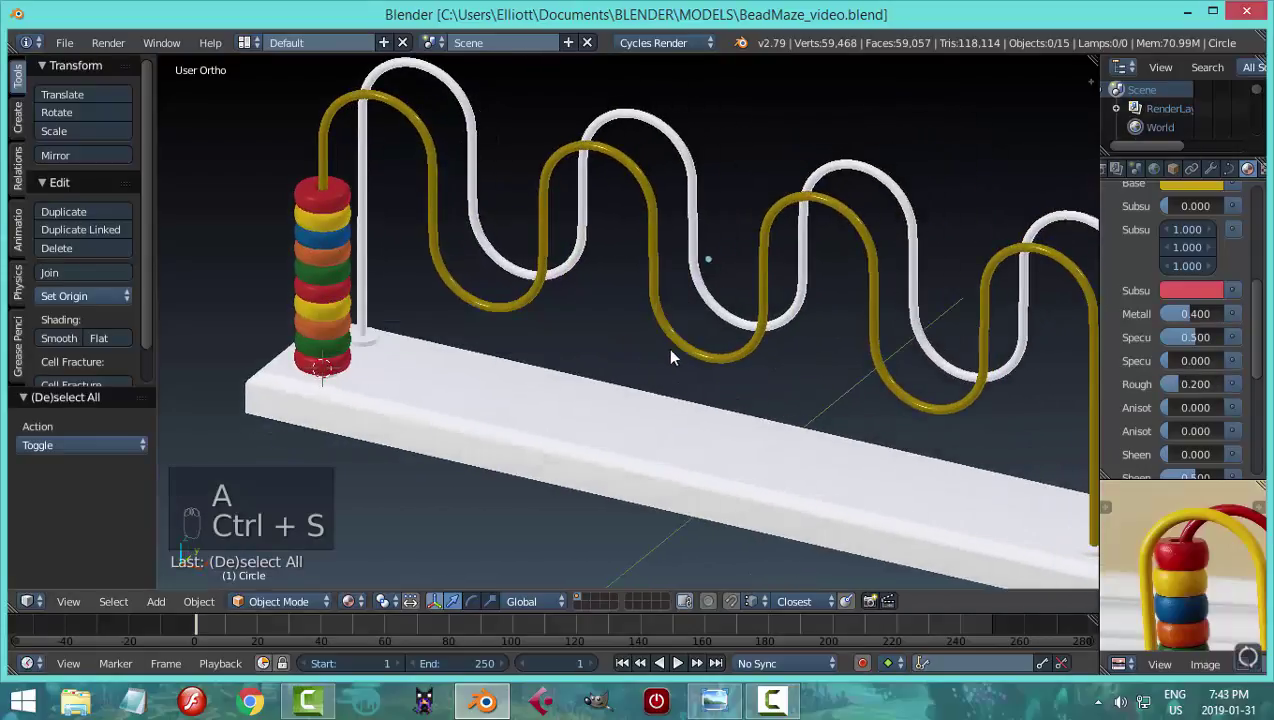
- Shift the front wire's base colour to a slightly more saturated, brighter yellow and save over the existing file
{"action": "right_click", "coordinate": [678, 350]}
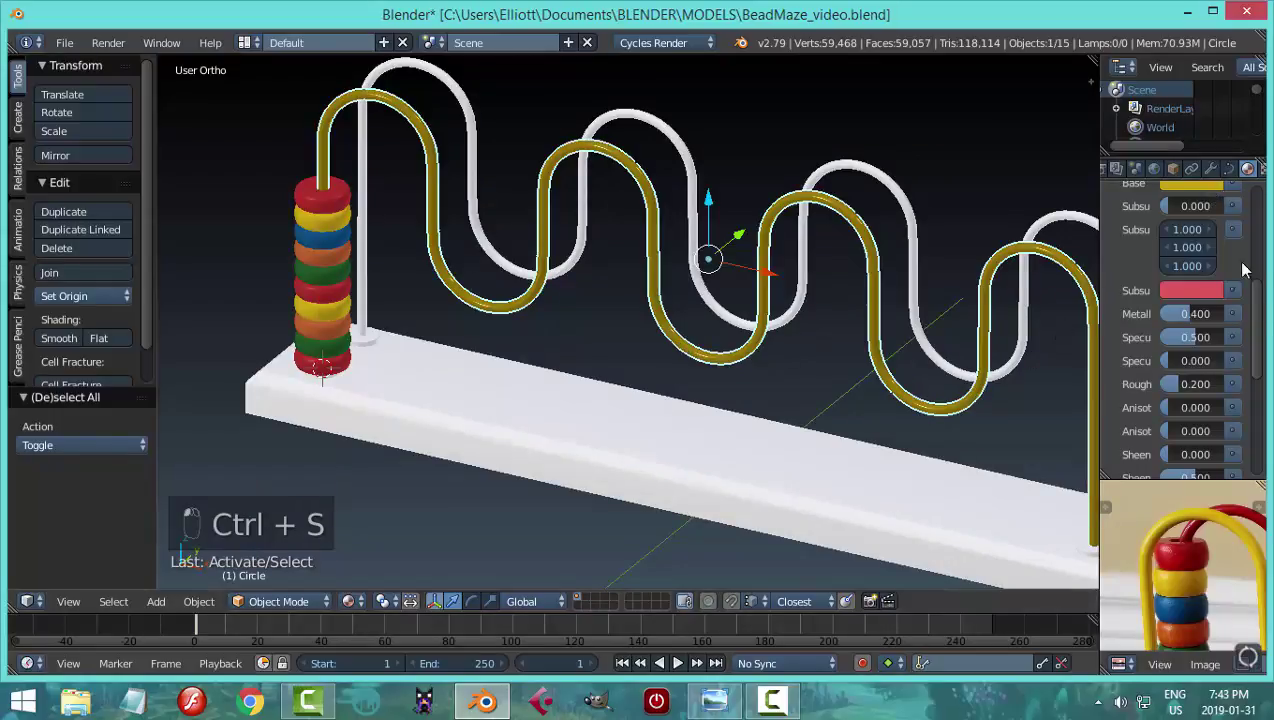
{"action": "scroll", "coordinate": [1259, 316], "scroll_direction": "up", "scroll_amount": 3}
{"action": "left_click", "coordinate": [1200, 306]}
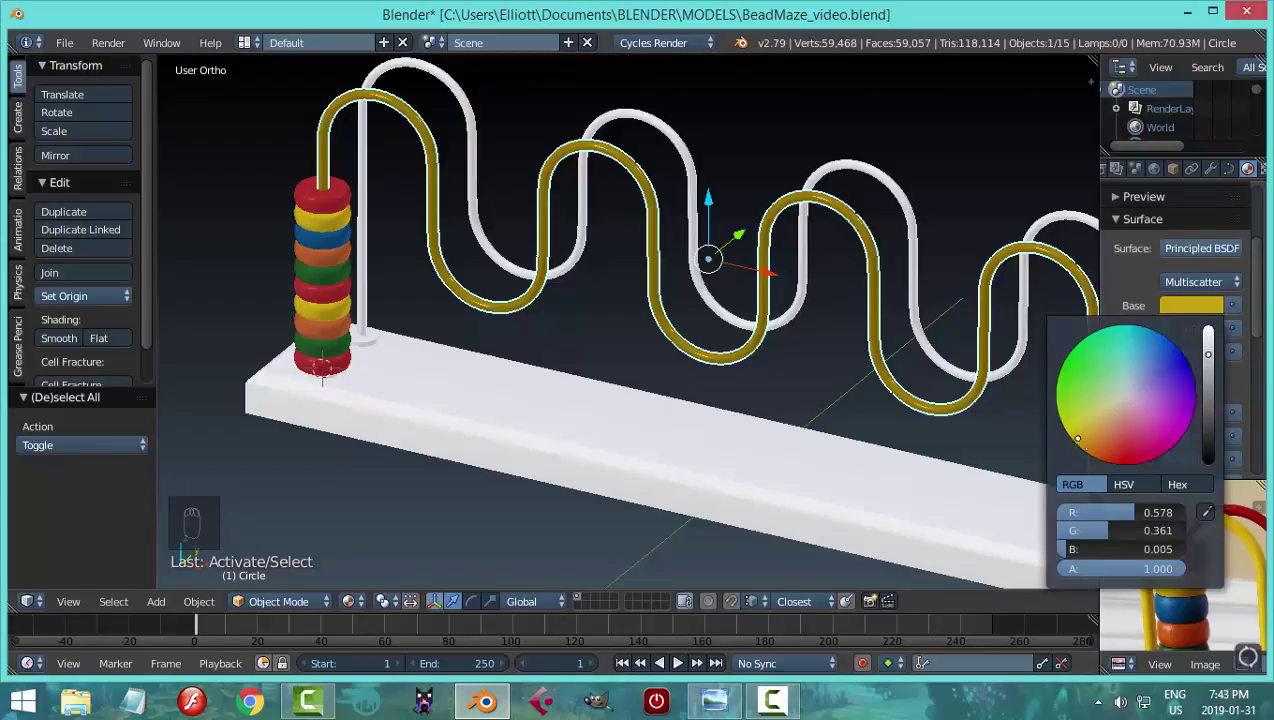
{"action": "left_click_drag", "start_coordinate": [1077, 438], "coordinate": [1072, 435]}
{"action": "left_click_drag", "start_coordinate": [1211, 357], "coordinate": [1208, 347]}
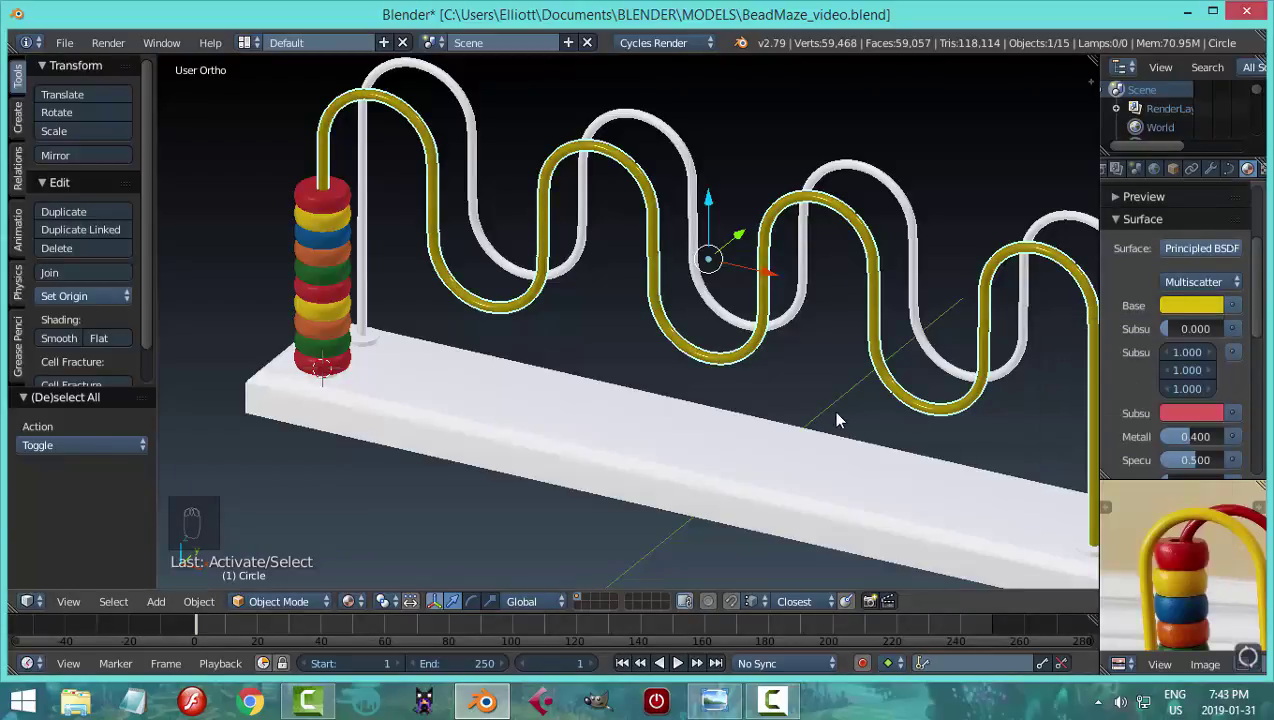
{"action": "key", "text": "a"}
{"action": "key", "text": "ctrl+s"}
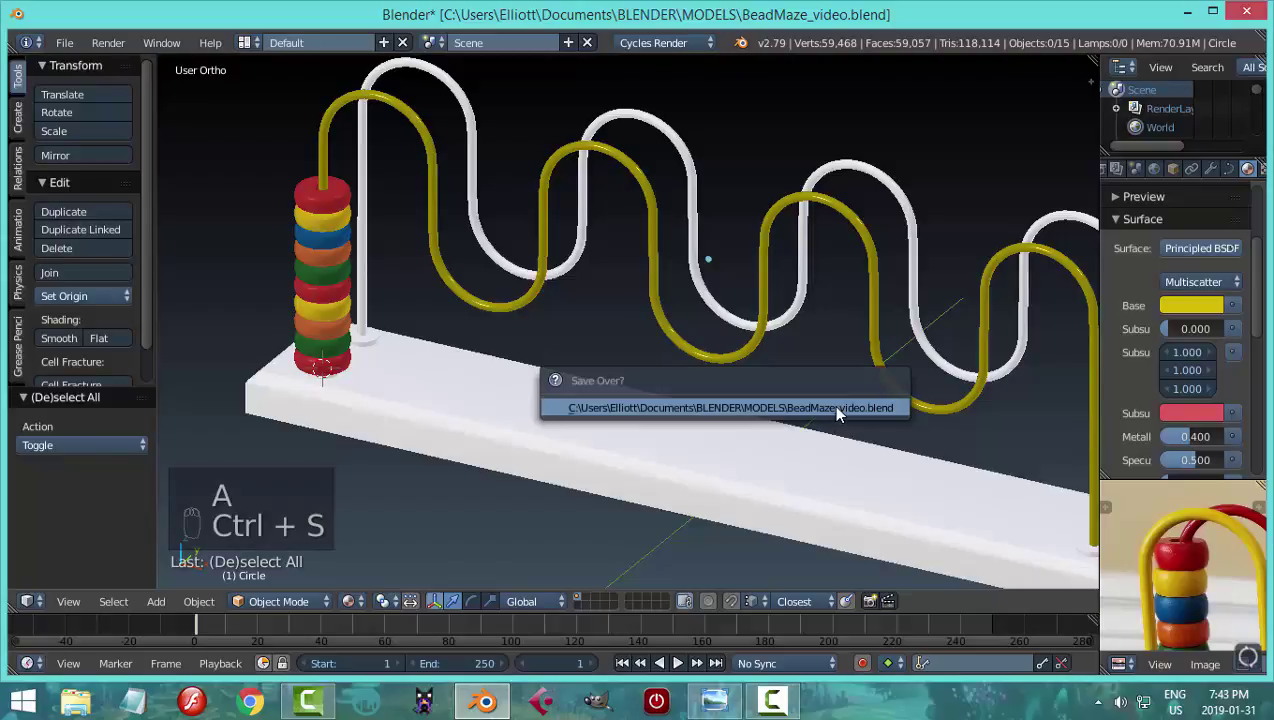
{"action": "left_click", "coordinate": [836, 412]}
- Give the rear wavy wire a new Principled BSDF material with the red sampled from the reference photo, brightened slightly
{"action": "middle_click_drag", "start_coordinate": [705, 407], "coordinate": [734, 412]}
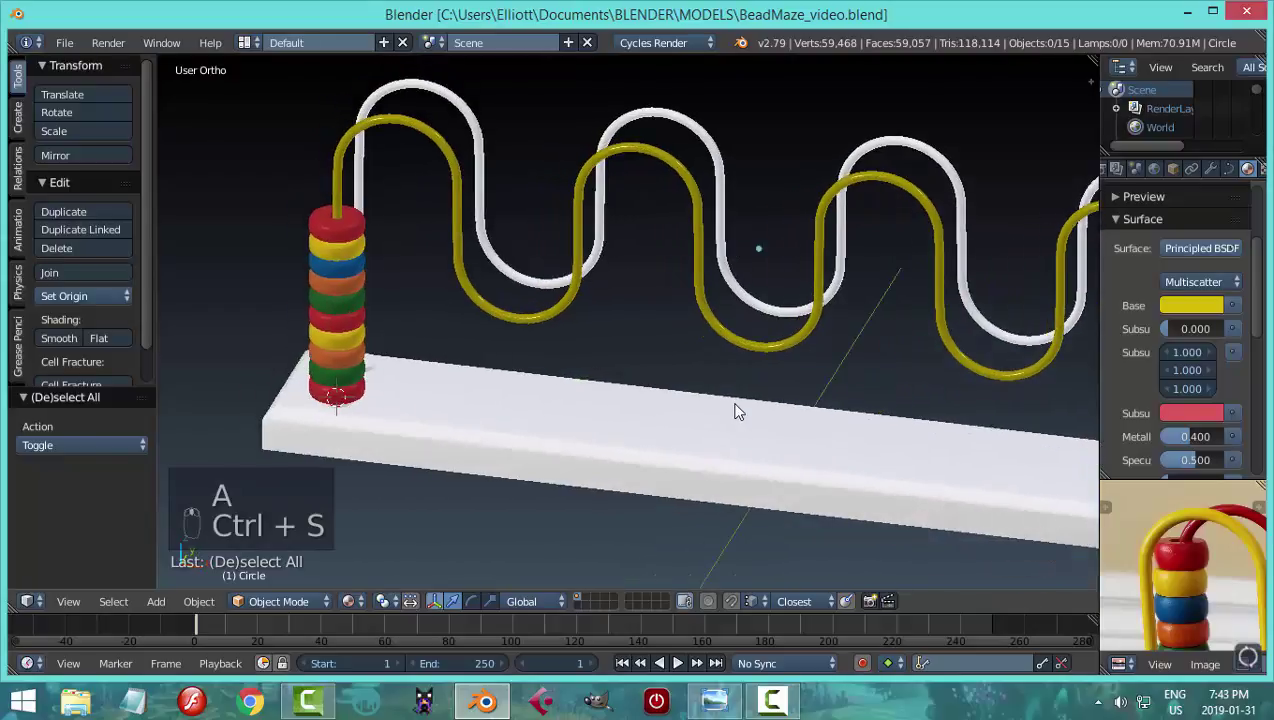
{"action": "right_click", "coordinate": [873, 150]}
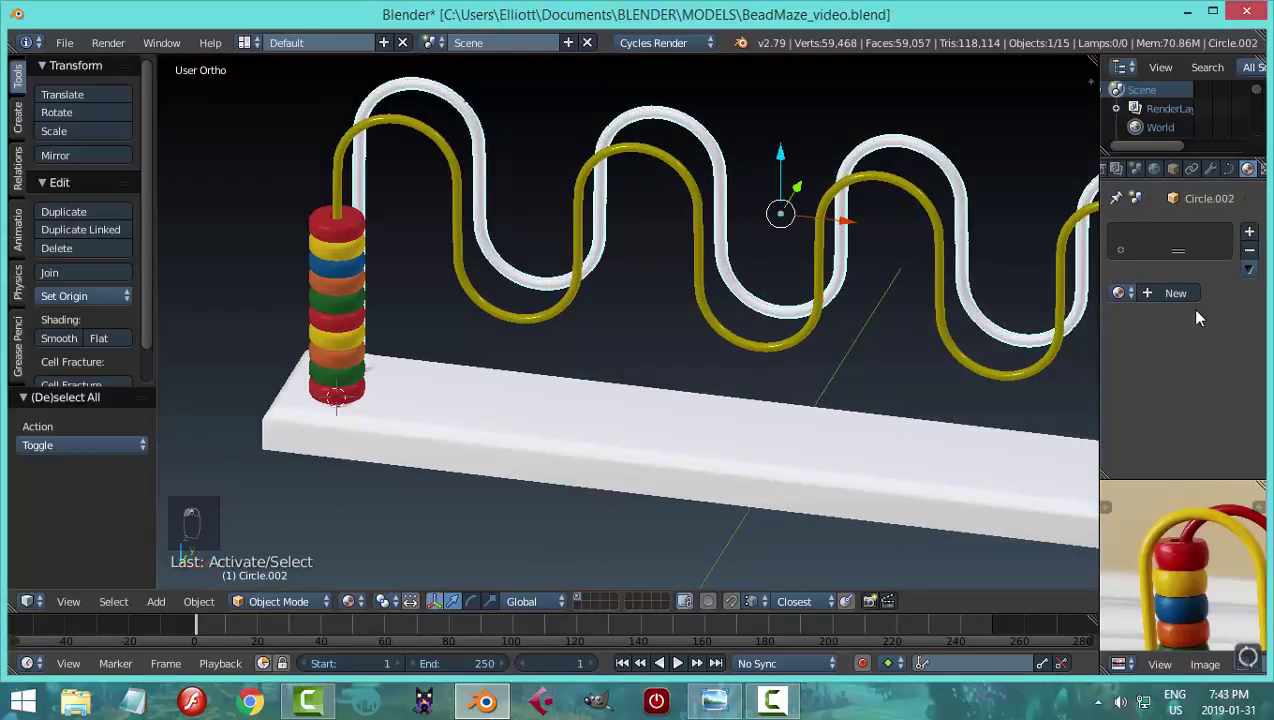
{"action": "left_click", "coordinate": [1186, 292]}
{"action": "left_click", "coordinate": [1183, 389]}
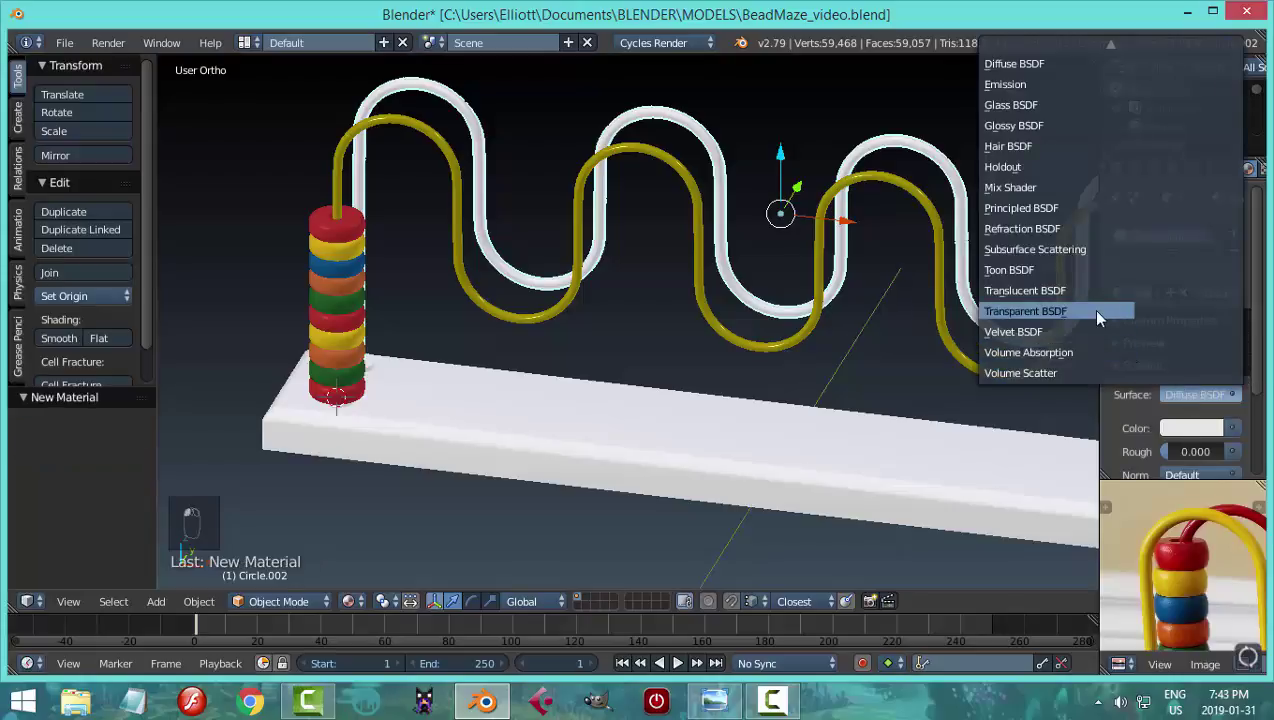
{"action": "left_click", "coordinate": [1080, 209]}
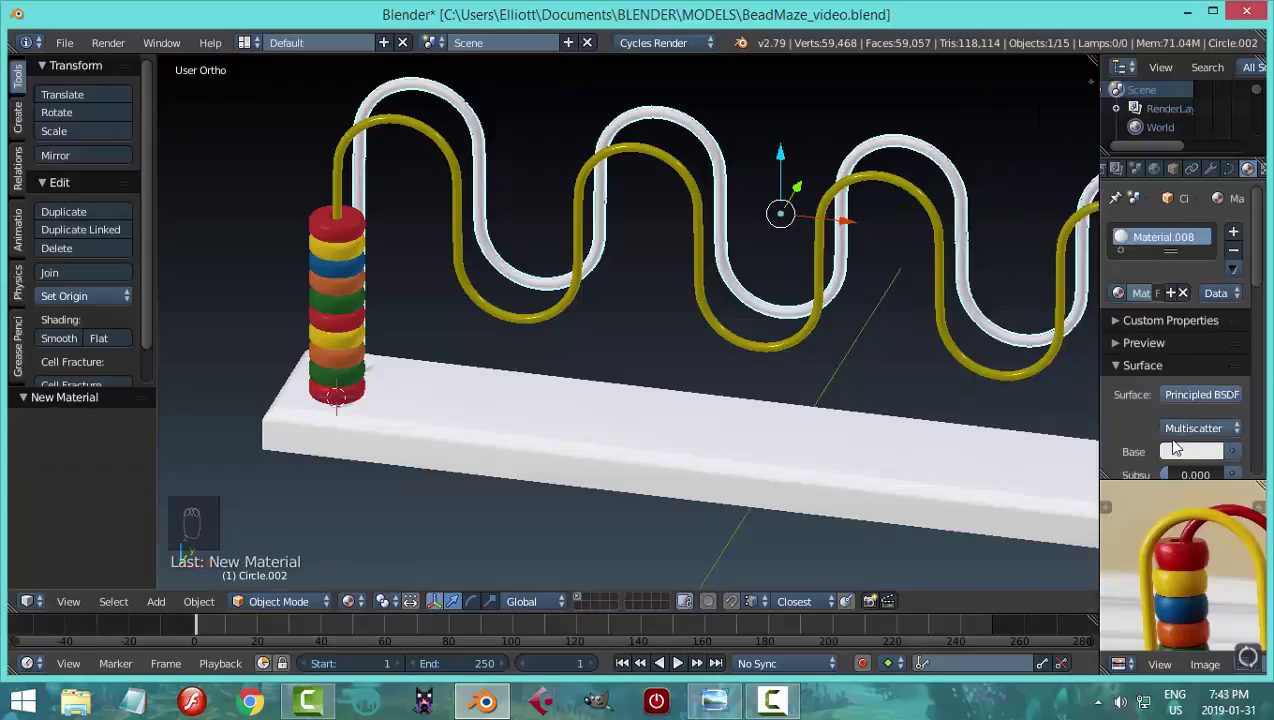
{"action": "left_click", "coordinate": [1191, 453]}
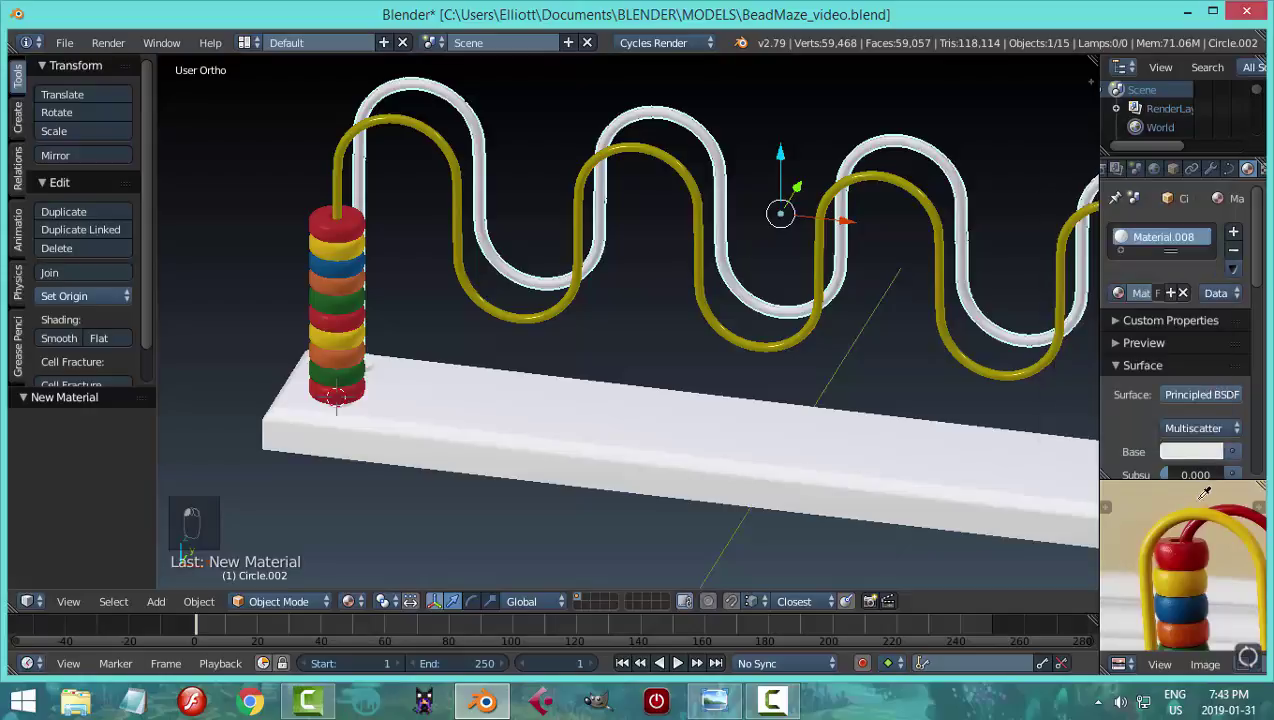
{"action": "left_click", "coordinate": [1186, 532]}
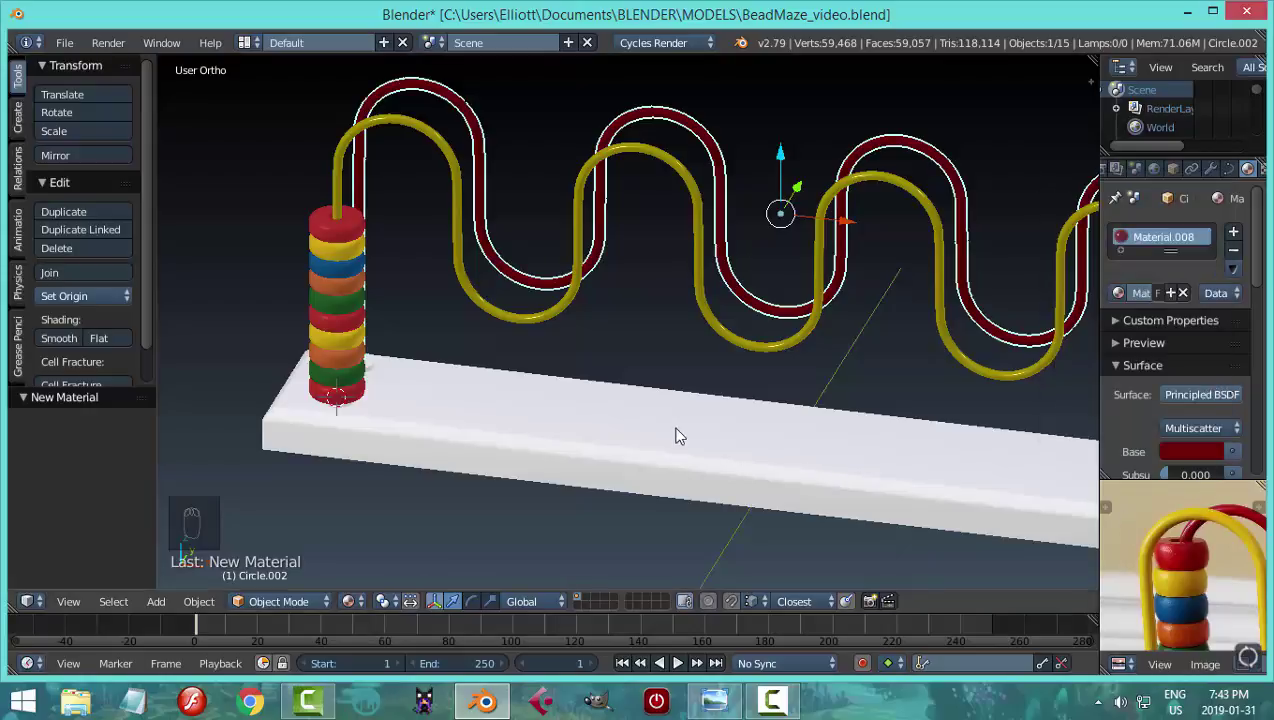
{"action": "left_click", "coordinate": [1188, 451]}
{"action": "left_click_drag", "start_coordinate": [1207, 263], "coordinate": [1208, 230]}
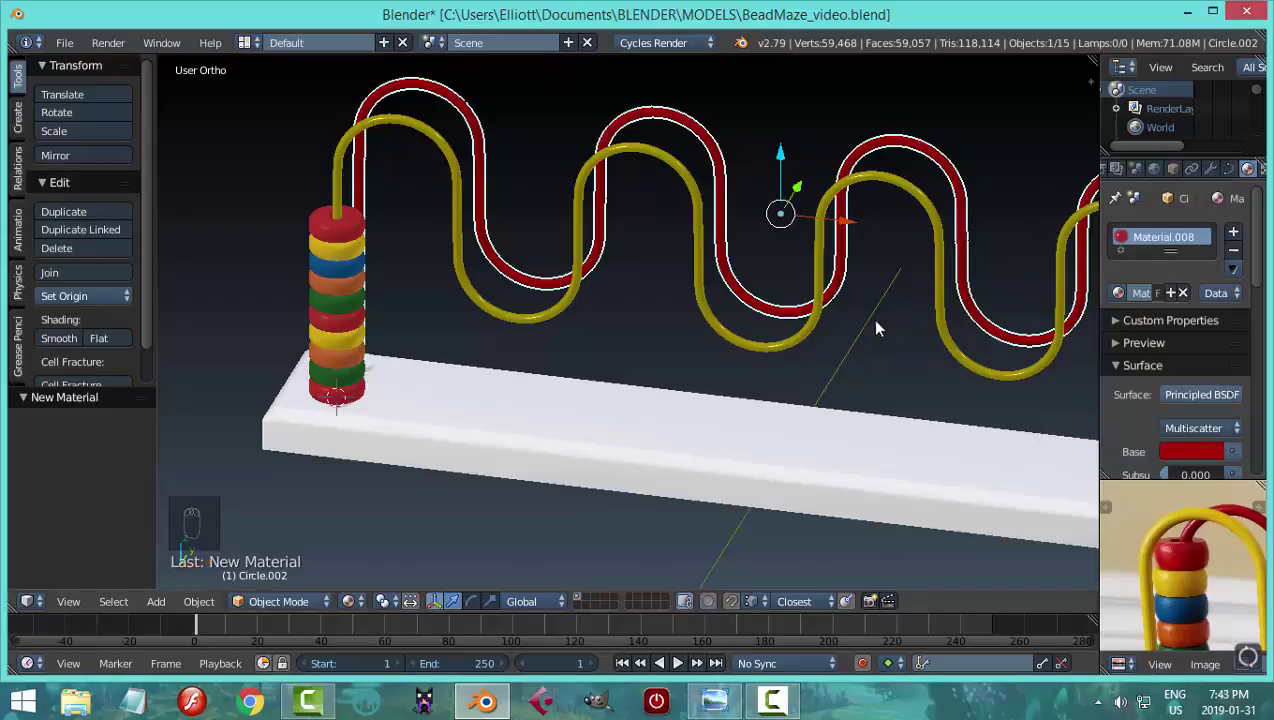
- Set the rear wire material's metallic value to 0.4 and its roughness to 0.2
{"action": "scroll", "coordinate": [1230, 330], "scroll_direction": "down", "scroll_amount": 6}
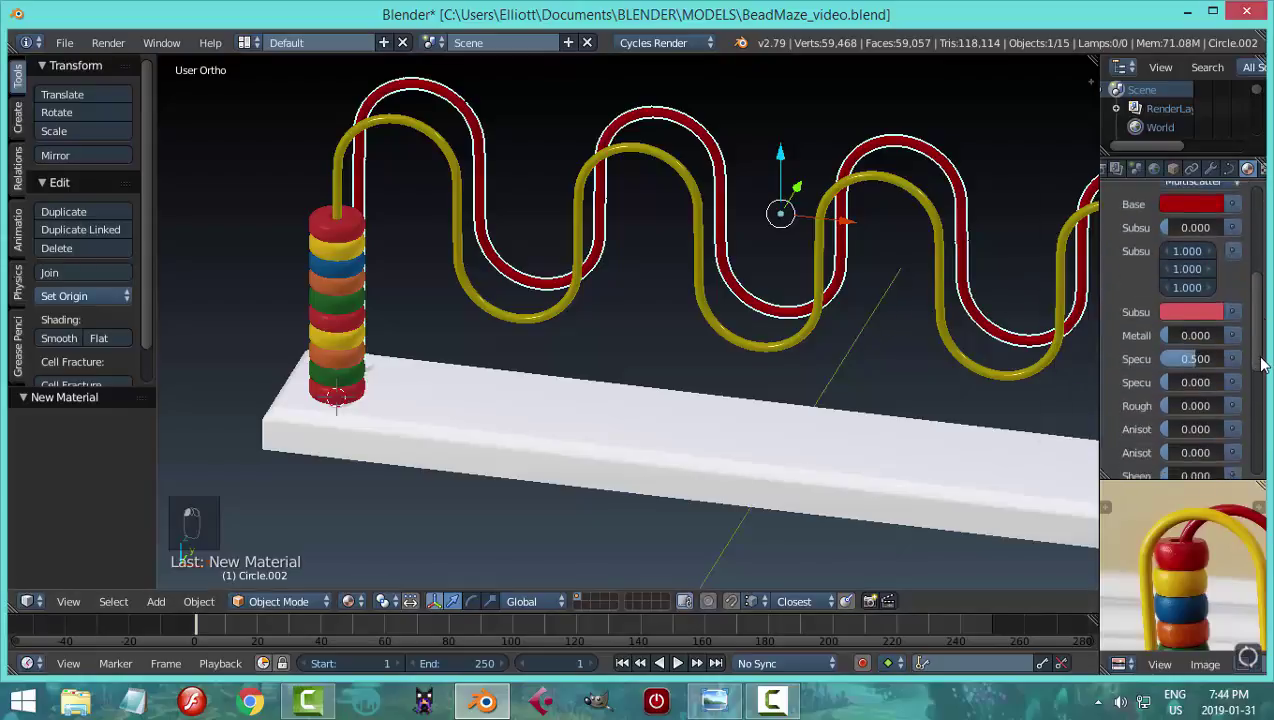
{"action": "left_click", "coordinate": [1195, 284]}
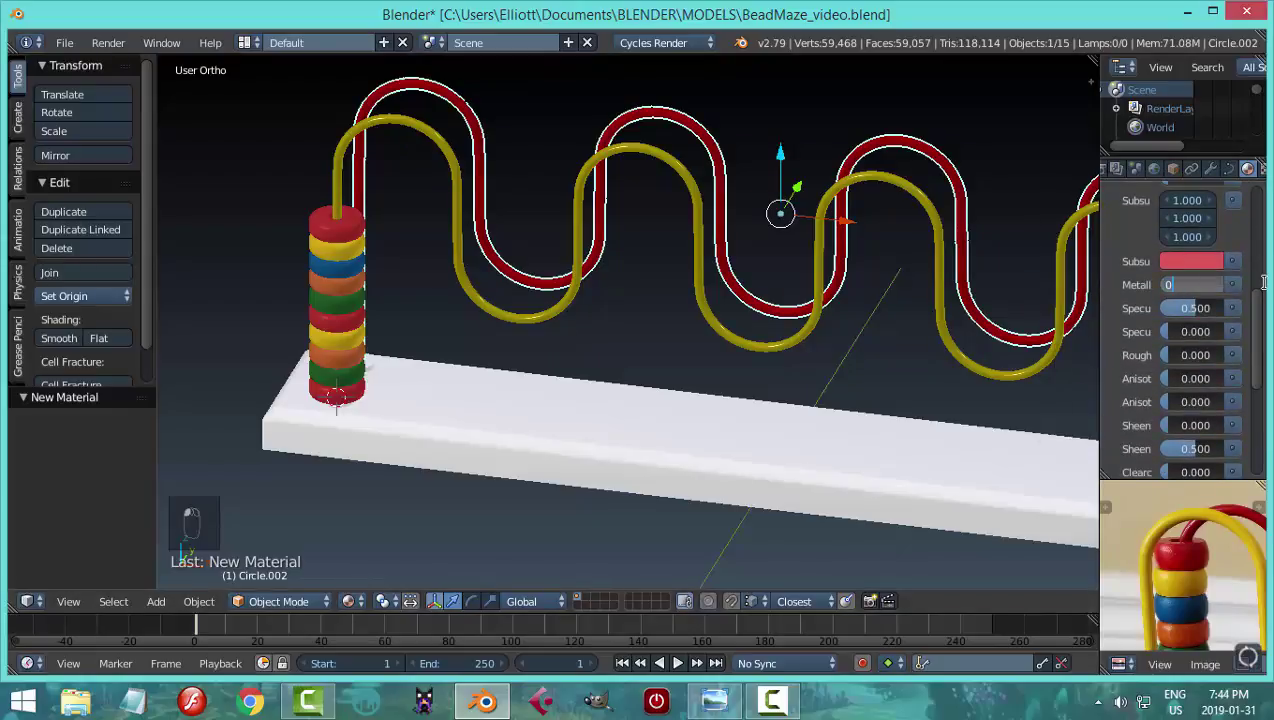
{"action": "type", "text": "4"}
{"action": "key", "text": "Return"}
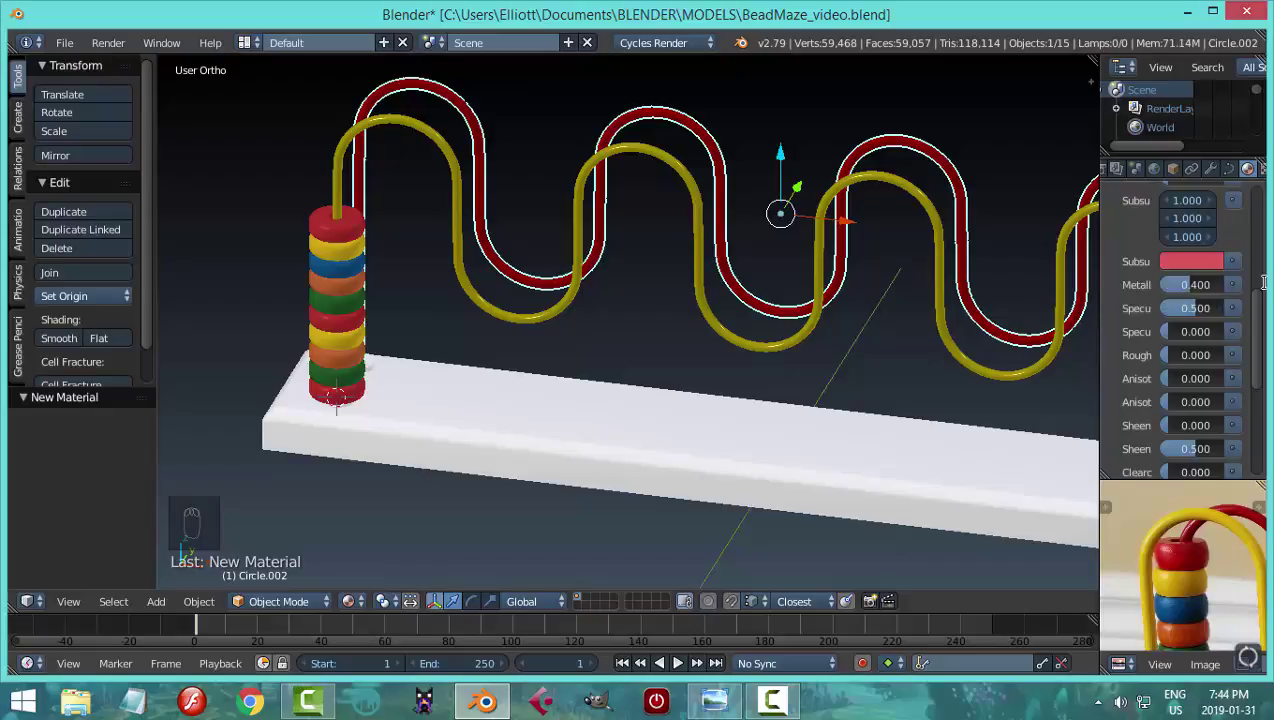
{"action": "left_click", "coordinate": [1190, 355]}
{"action": "type", "text": "0.2"}
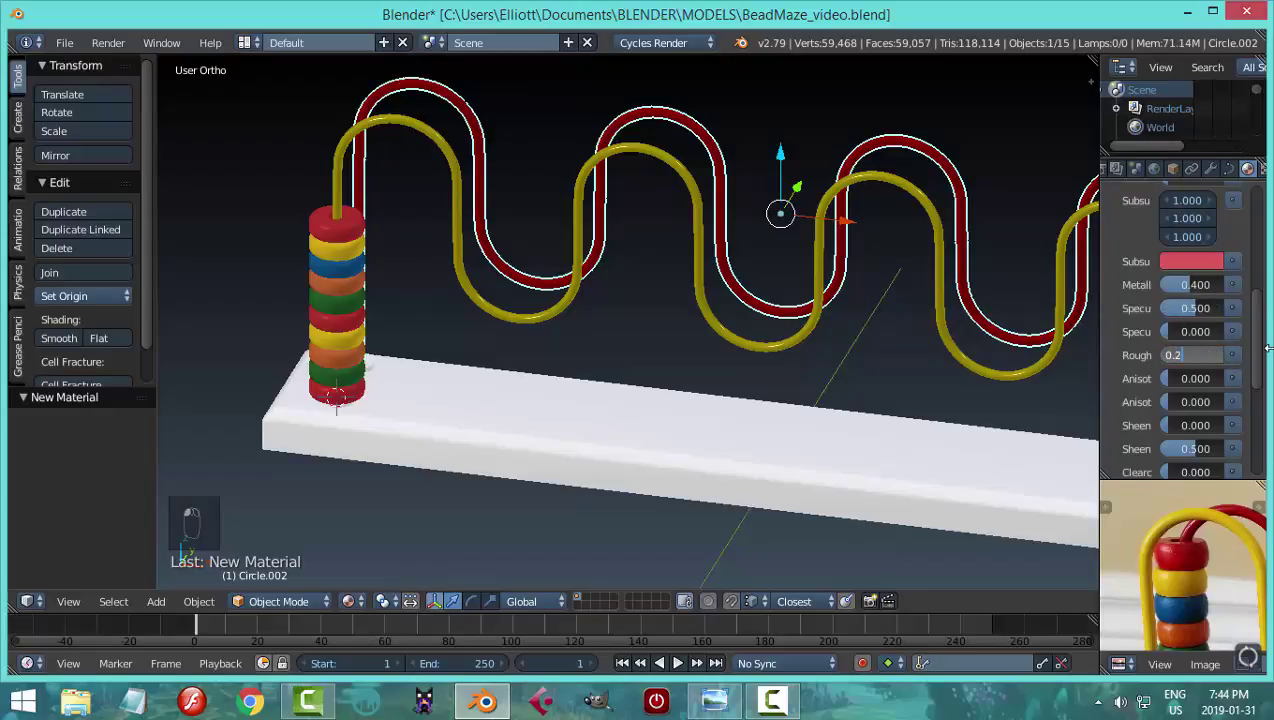
{"action": "key", "text": "Return"}
- Deselect everything and save the scene over BeadMaze_video.blend
{"action": "key", "text": "a"}
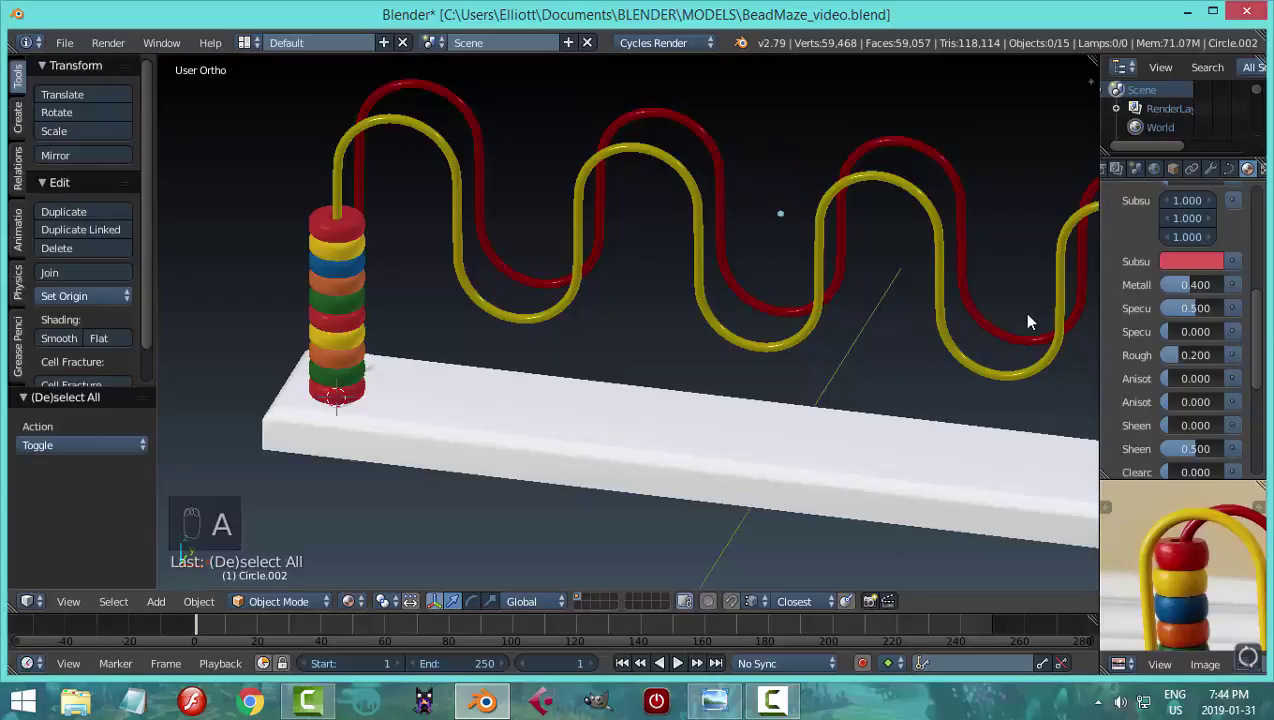
{"action": "key", "text": "ctrl+s"}
{"action": "left_click", "coordinate": [1022, 312]}
- Give the base board a new Principled BSDF material and name it wood
{"action": "right_click", "coordinate": [916, 429]}
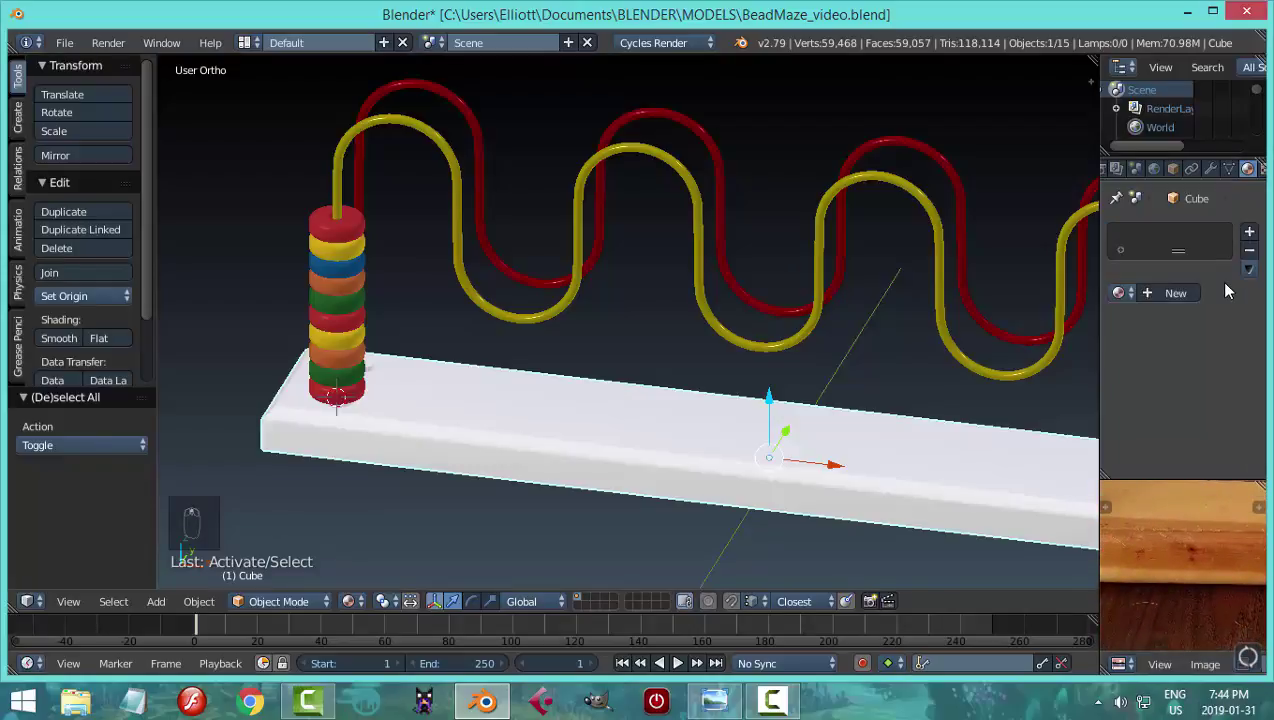
{"action": "left_click", "coordinate": [1155, 293]}
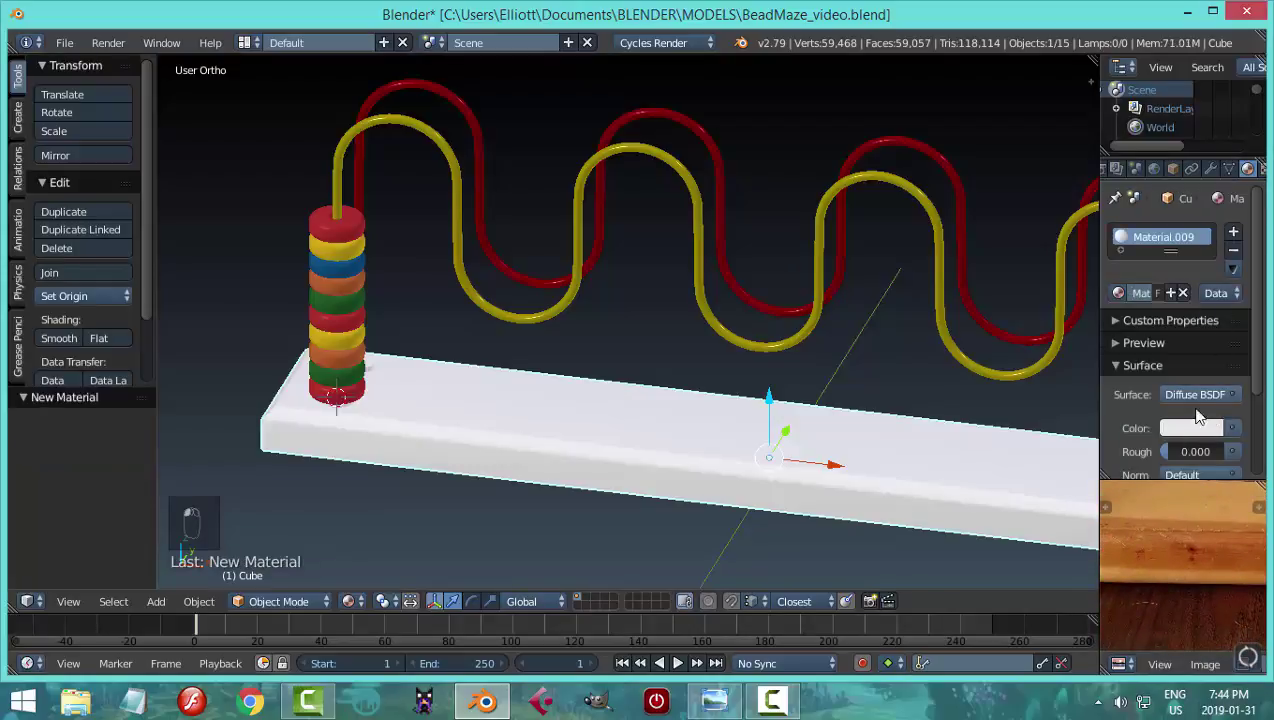
{"action": "left_click", "coordinate": [1197, 396]}
{"action": "left_click", "coordinate": [1066, 206]}
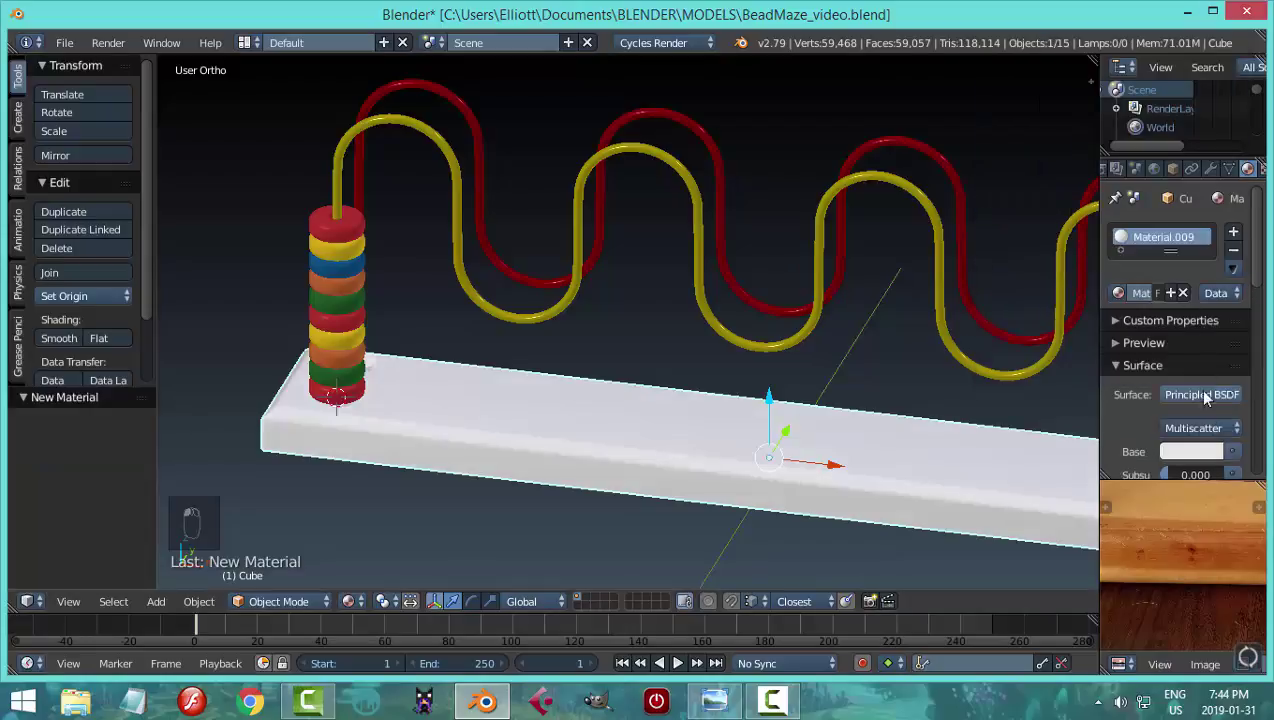
{"action": "type", "text": "wood"}
{"action": "key", "text": "Return"}
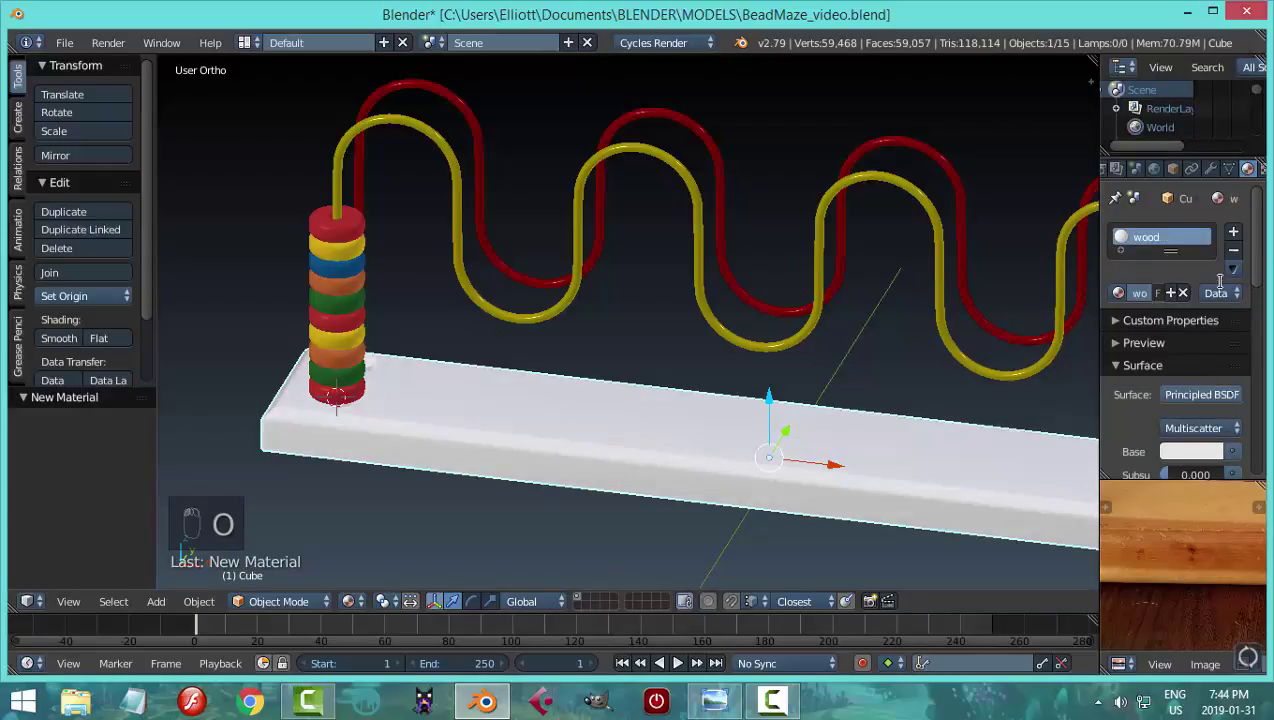
- Set the wood material's base colour by sampling the brown wooden edge in the reference photo, and deselect the board
{"action": "left_click", "coordinate": [1204, 451]}
{"action": "left_click", "coordinate": [1207, 369]}
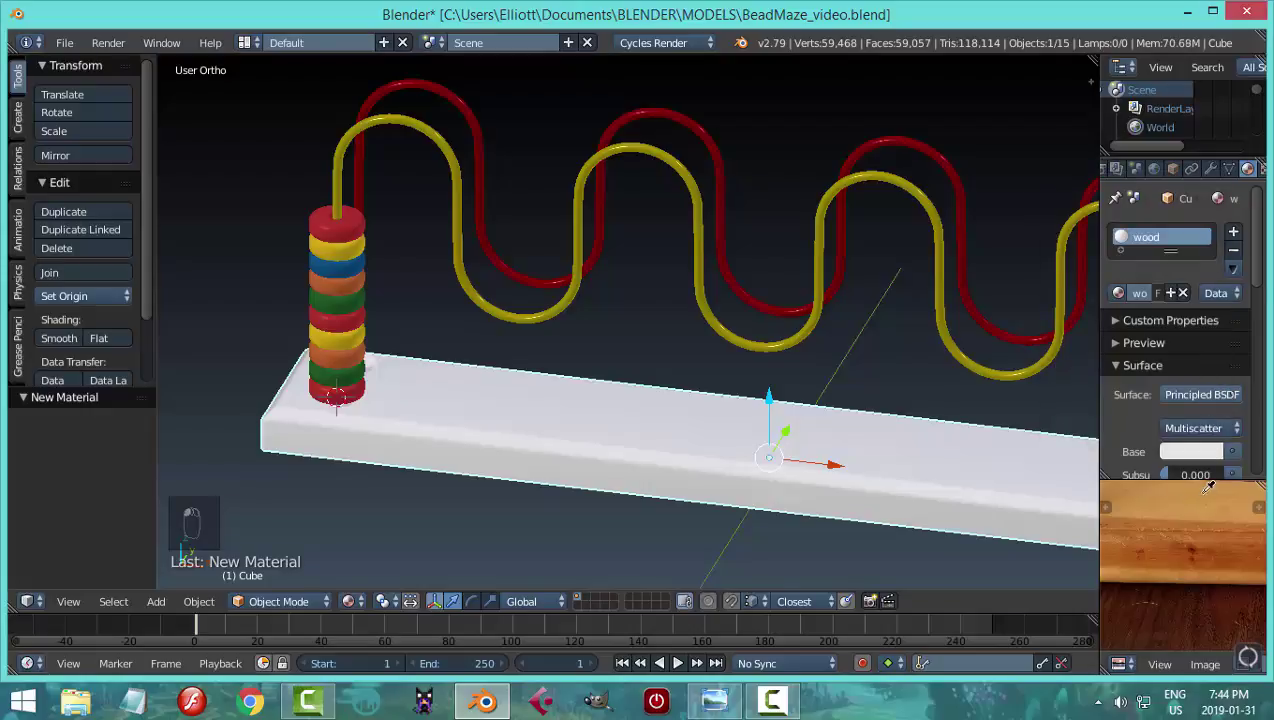
{"action": "left_click", "coordinate": [1207, 545]}
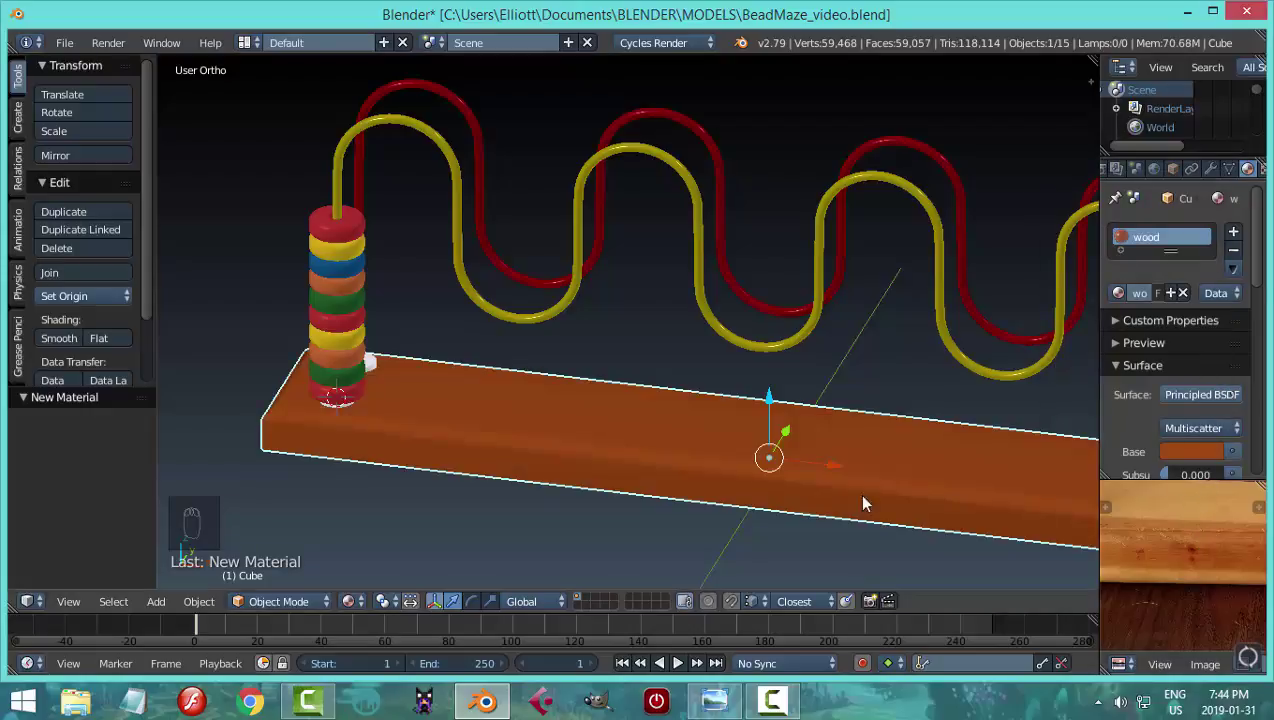
{"action": "key", "text": "a"}
- Give the round end caps of the rear wire a new Principled BSDF material with a near-black base colour, RGB 0.006
{"action": "middle_click_drag", "start_coordinate": [725, 392], "coordinate": [422, 362]}
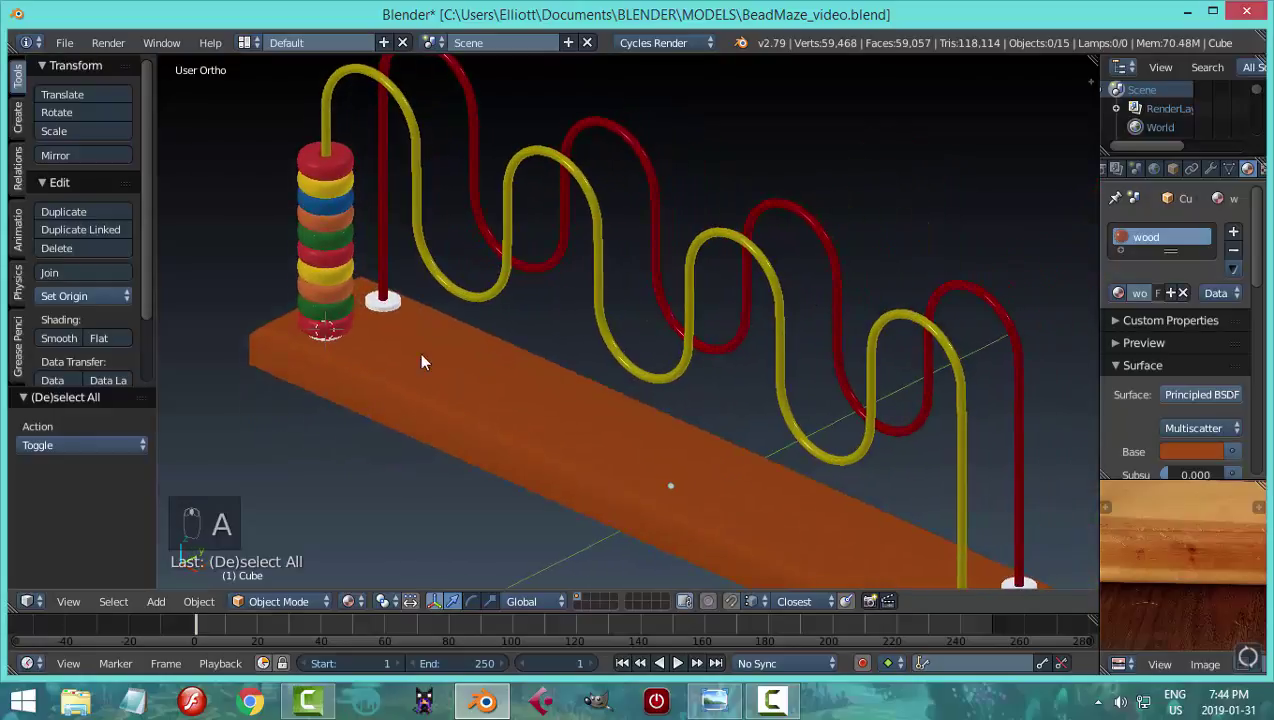
{"action": "right_click", "coordinate": [1018, 372]}
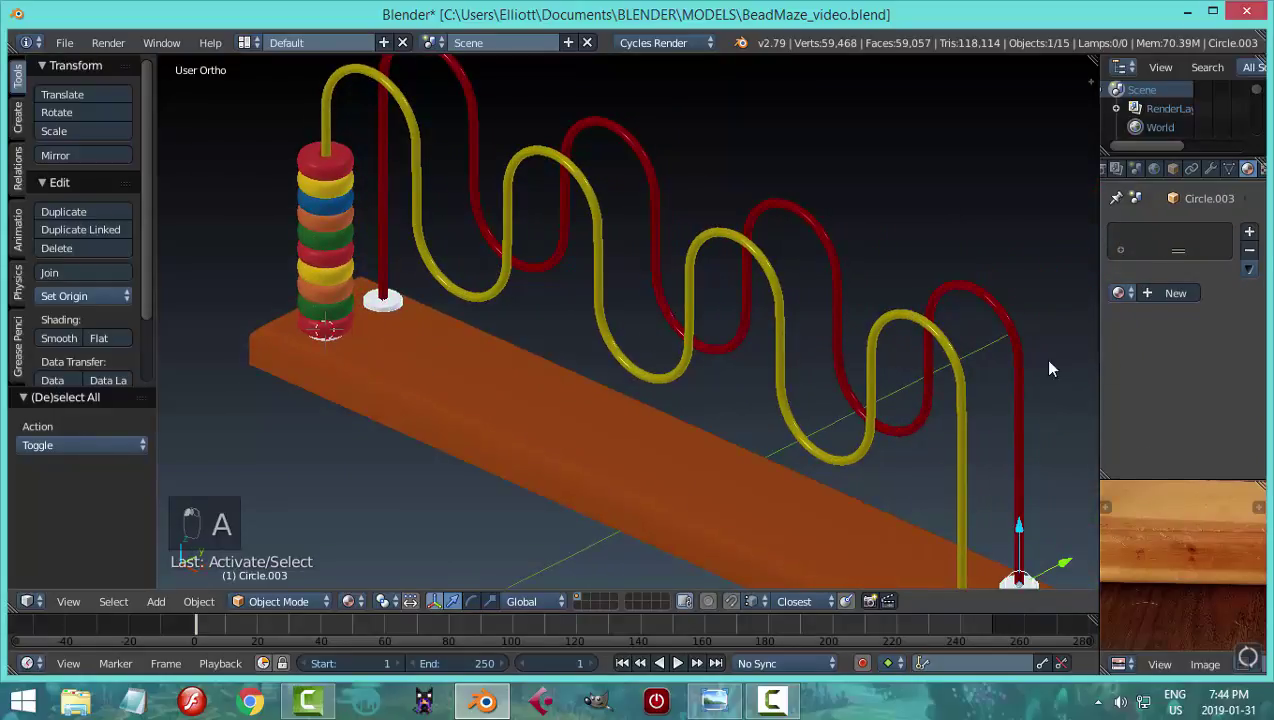
{"action": "left_click", "coordinate": [1147, 293]}
{"action": "left_click", "coordinate": [1192, 395]}
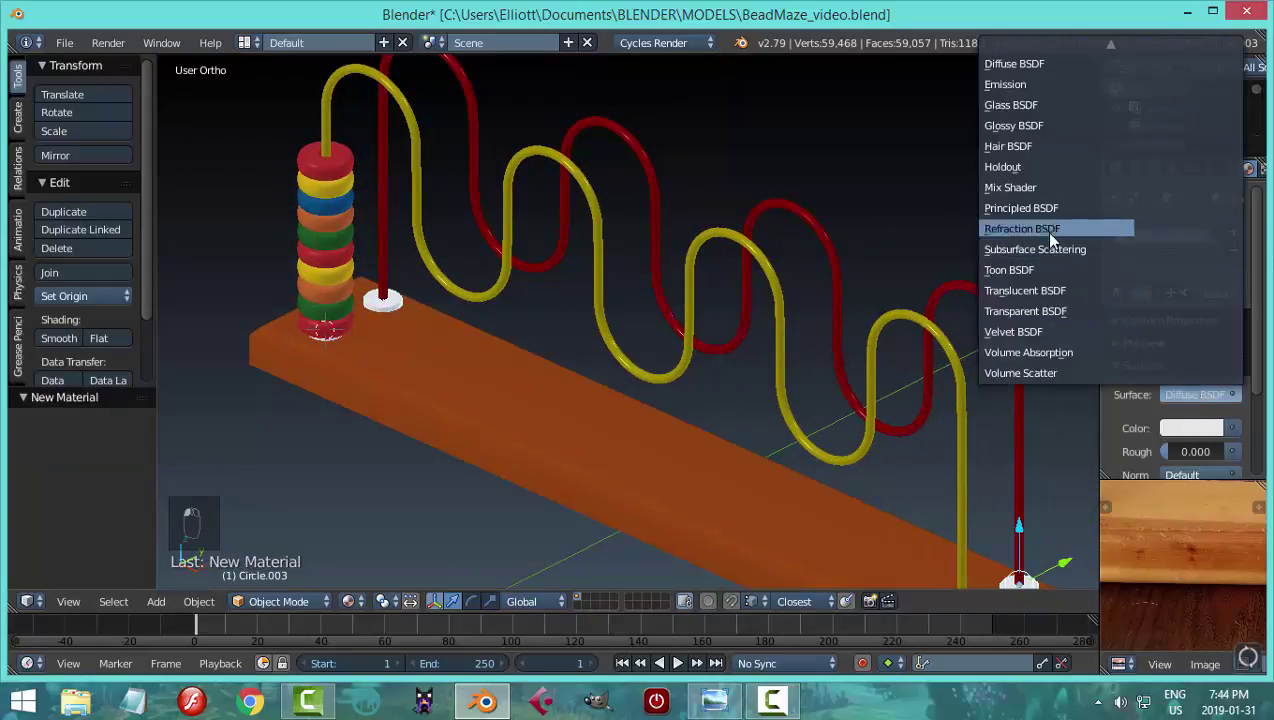
{"action": "left_click", "coordinate": [1048, 207]}
{"action": "left_click", "coordinate": [1190, 452]}
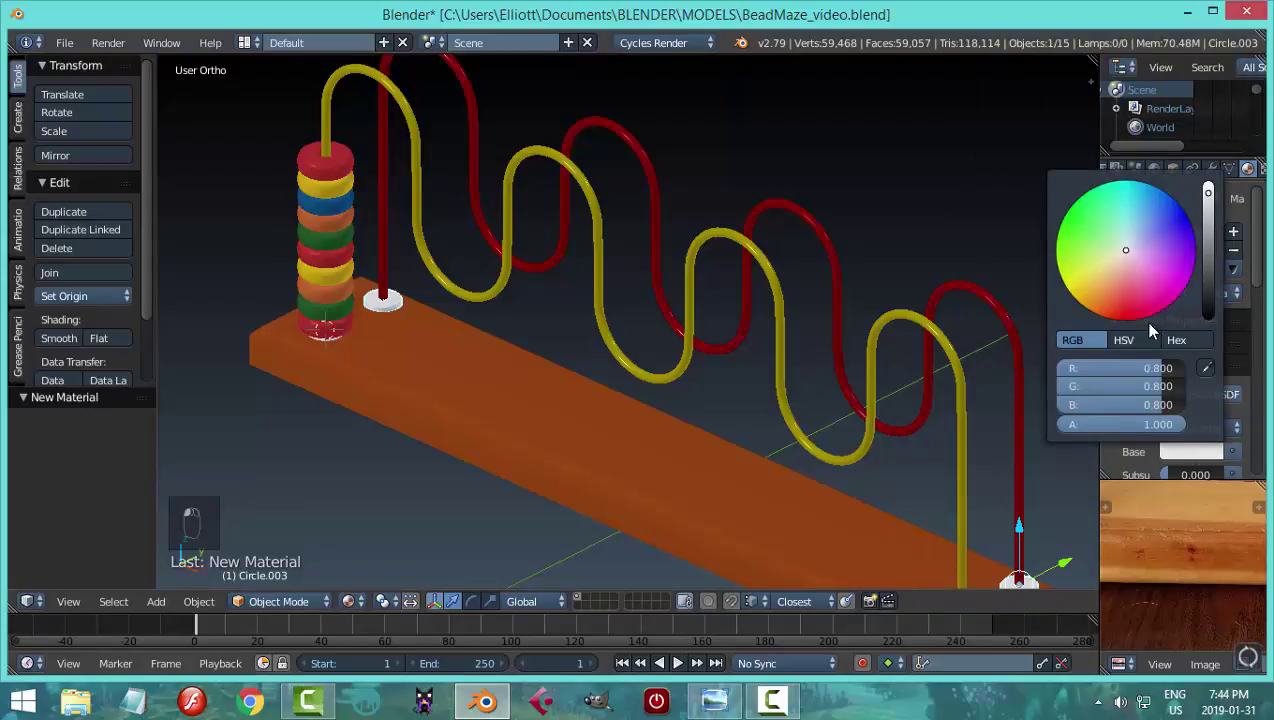
{"action": "left_click", "coordinate": [1207, 313]}
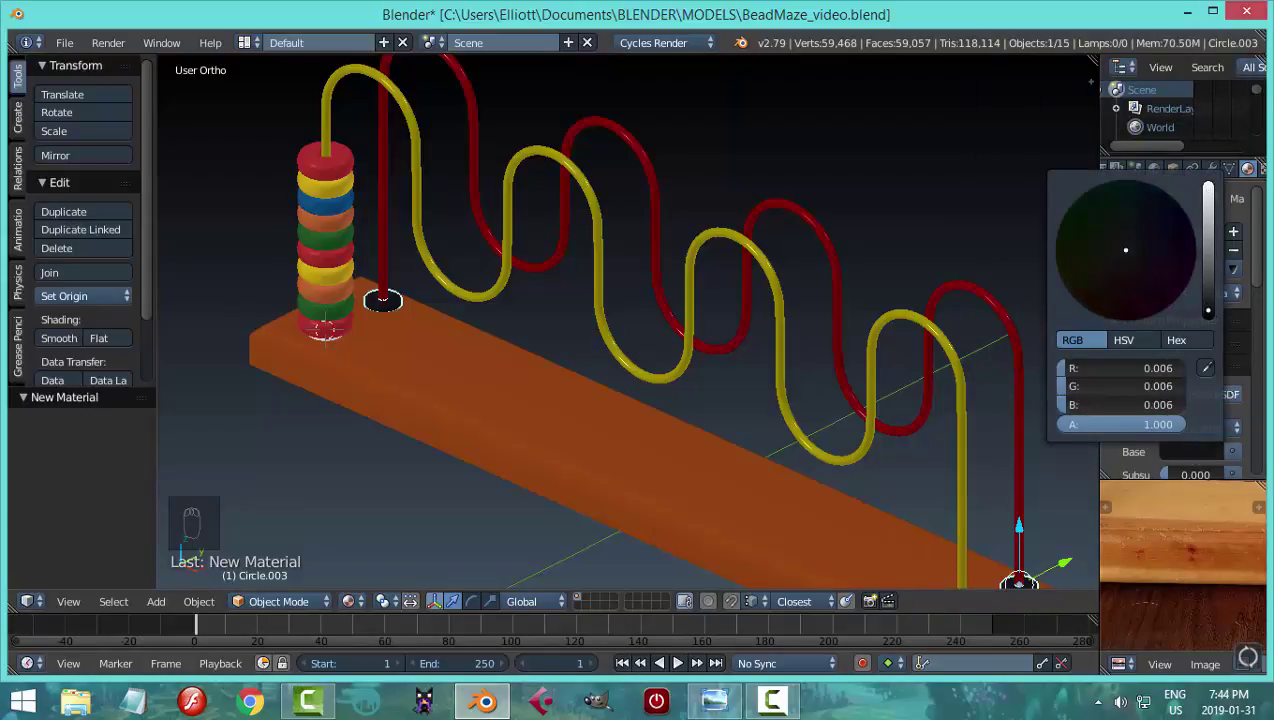
- Set the black end cap material's metallic value to 0.4 and roughness to 0.2, and deselect the caps
{"action": "scroll", "coordinate": [1258, 352], "scroll_direction": "down", "scroll_amount": 5}
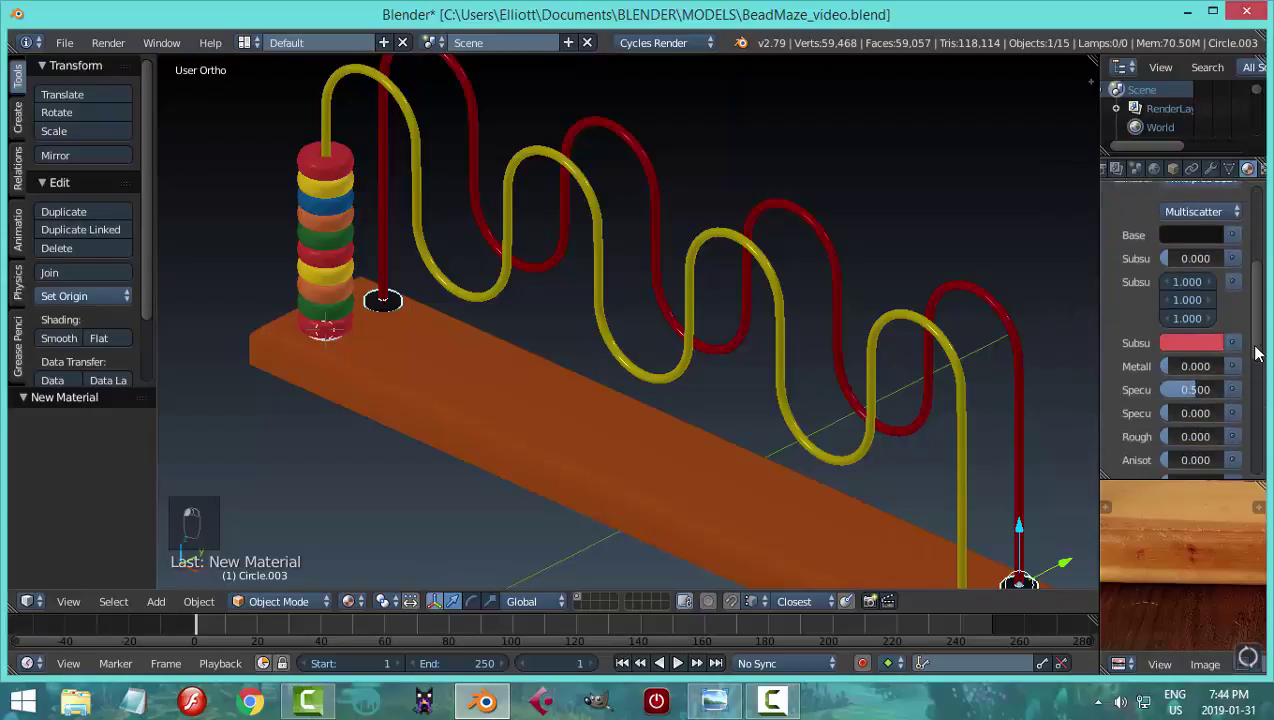
{"action": "scroll", "coordinate": [1258, 352], "scroll_direction": "down", "scroll_amount": 3}
{"action": "left_click", "coordinate": [1188, 292]}
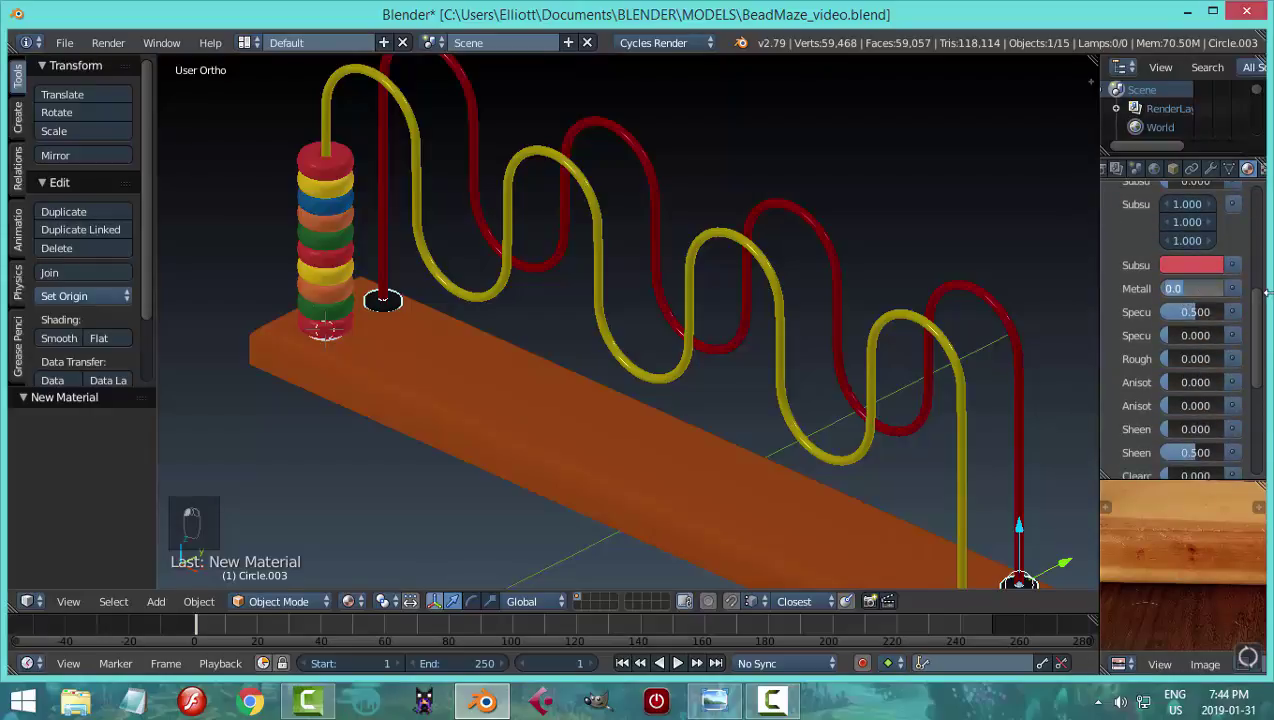
{"action": "type", "text": "0.4"}
{"action": "key", "text": "Return"}
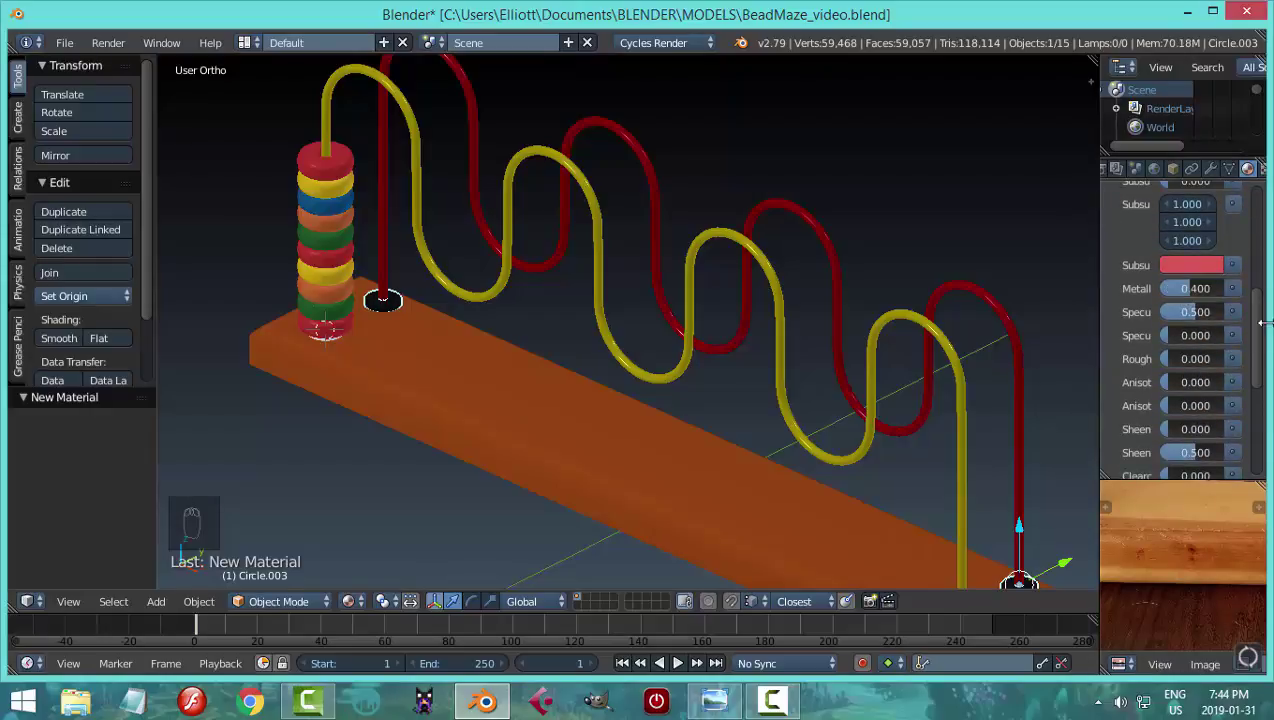
{"action": "left_click", "coordinate": [1178, 360]}
{"action": "type", "text": "0.2"}
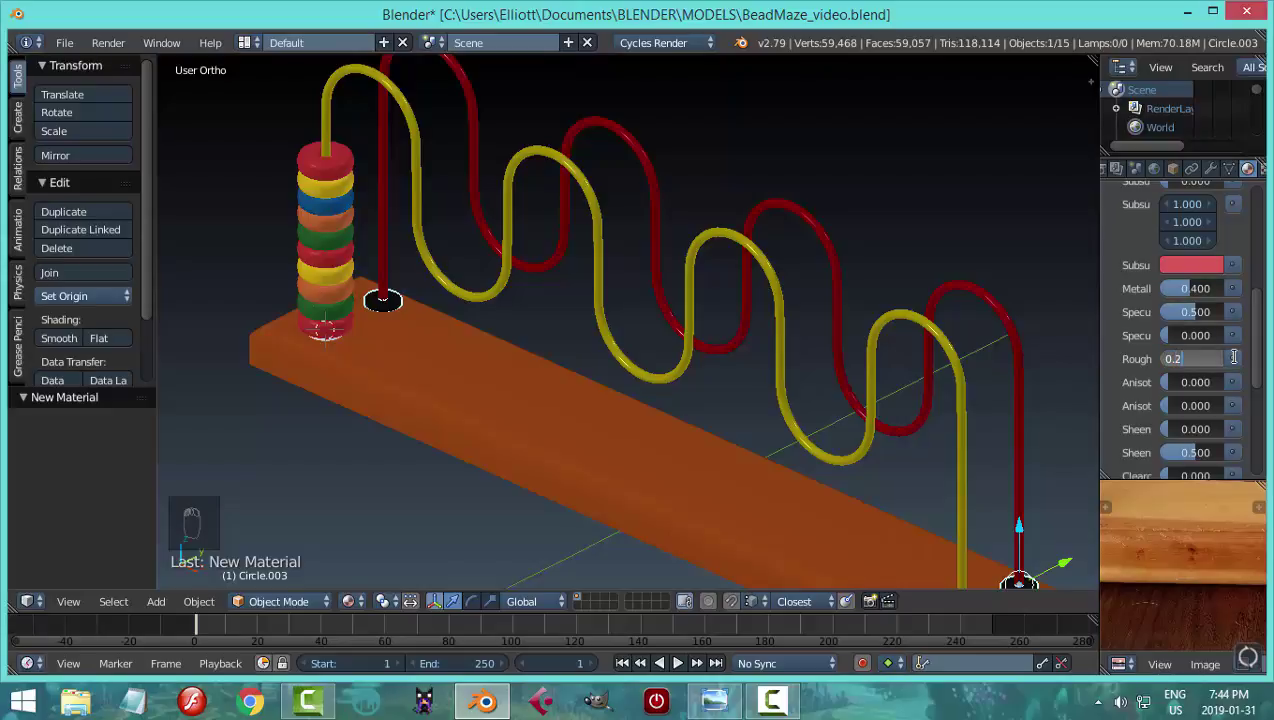
{"action": "key", "text": "Return"}
{"action": "key", "text": "a"}
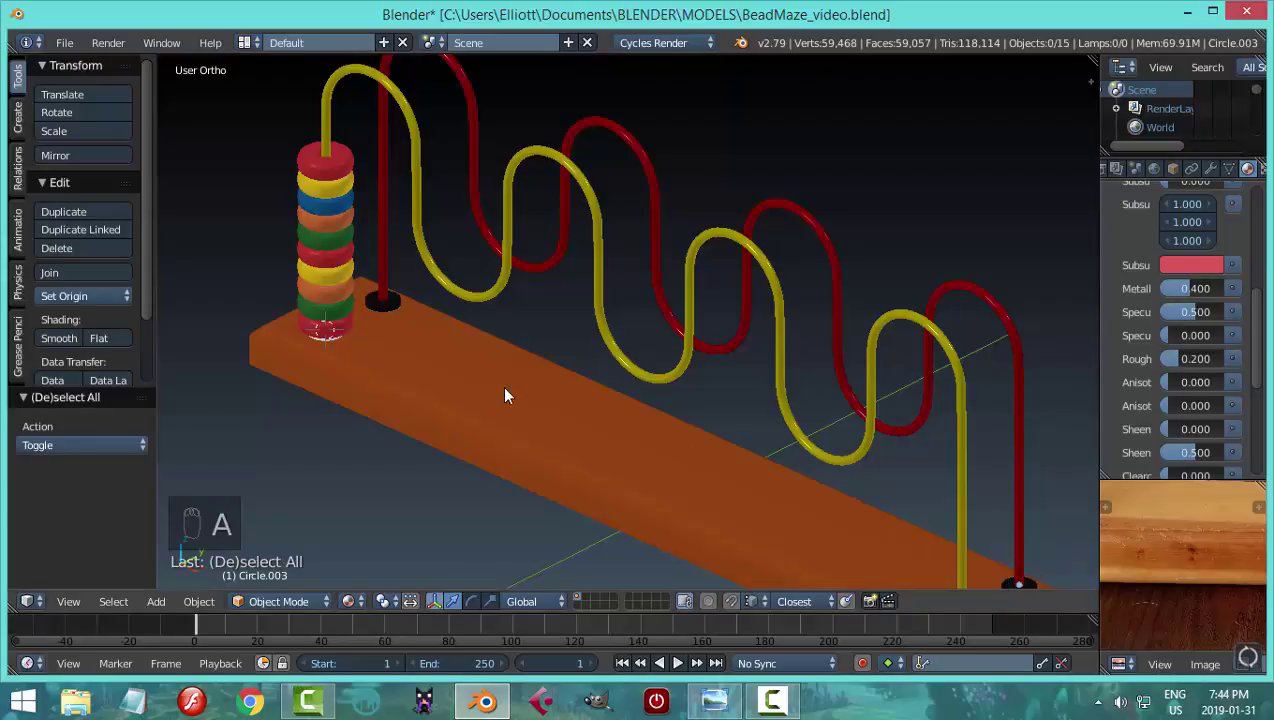
- Assign the existing black Material.009 to the white end caps of the front wire, under the bead stack
{"action": "scroll", "coordinate": [503, 390], "scroll_direction": "up", "scroll_amount": 4}
{"action": "scroll", "coordinate": [503, 390], "scroll_direction": "down", "scroll_amount": 4}
{"action": "middle_click_drag", "start_coordinate": [441, 390], "coordinate": [728, 341], "text": "shift"}
{"action": "scroll", "coordinate": [631, 398], "scroll_direction": "up", "scroll_amount": 5}
{"action": "scroll", "coordinate": [600, 310], "scroll_direction": "up", "scroll_amount": 3}
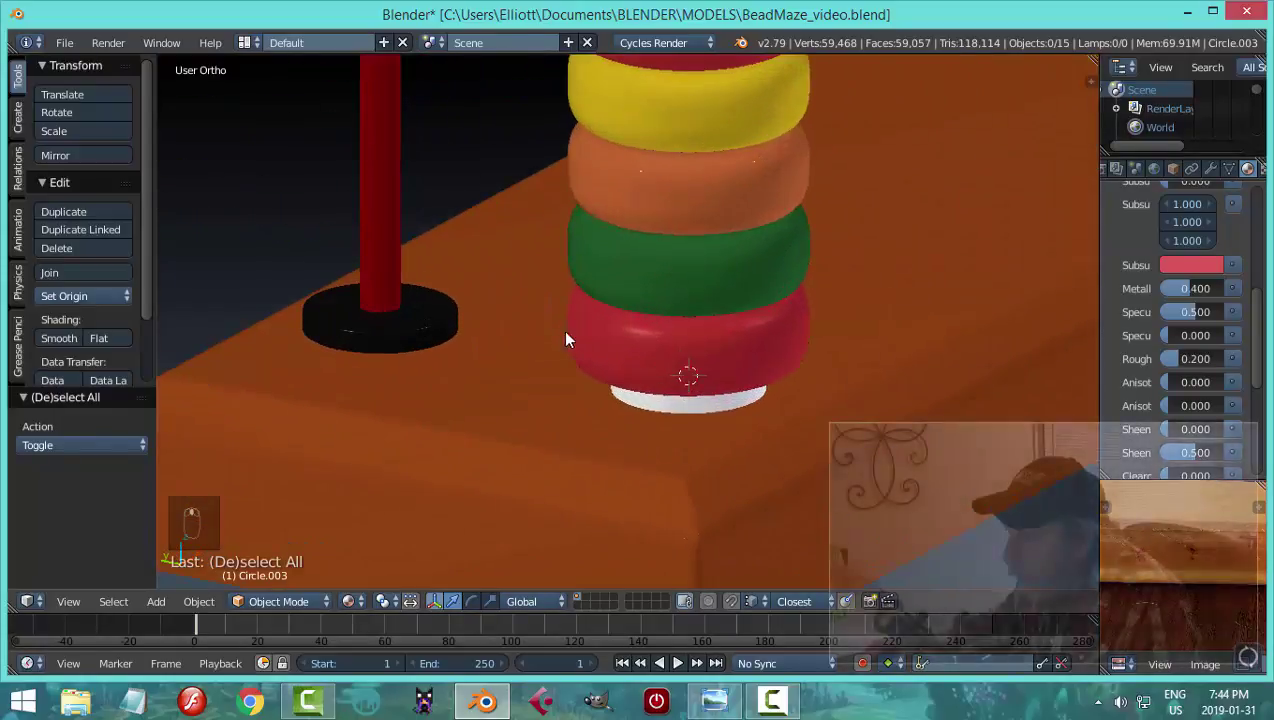
{"action": "middle_click_drag", "start_coordinate": [498, 342], "coordinate": [490, 337], "text": "shift"}
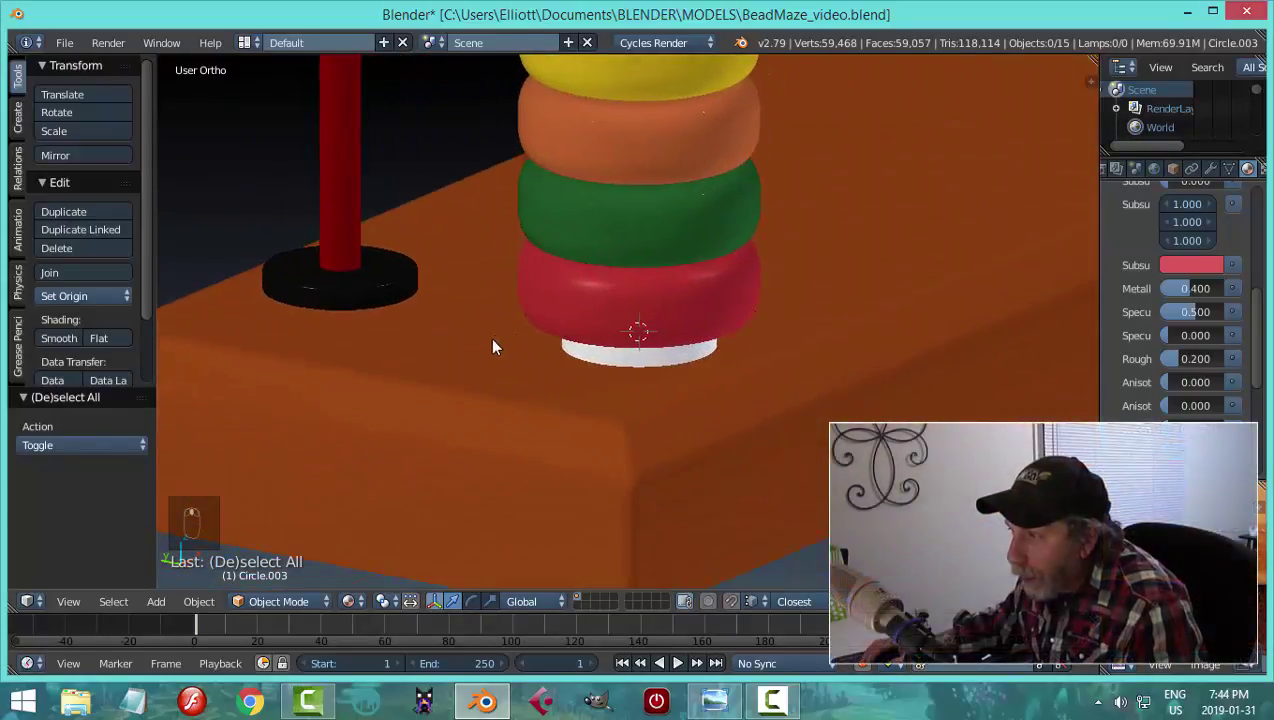
{"action": "right_click", "coordinate": [596, 360]}
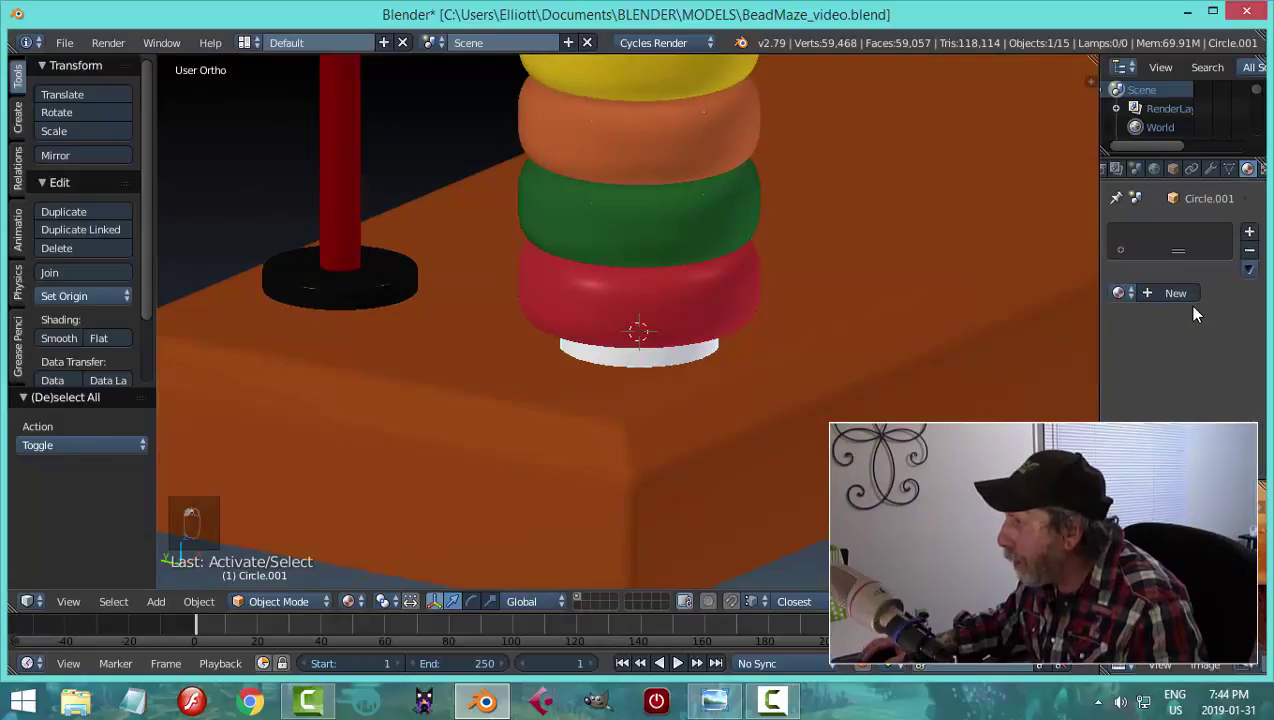
{"action": "left_click", "coordinate": [1119, 292]}
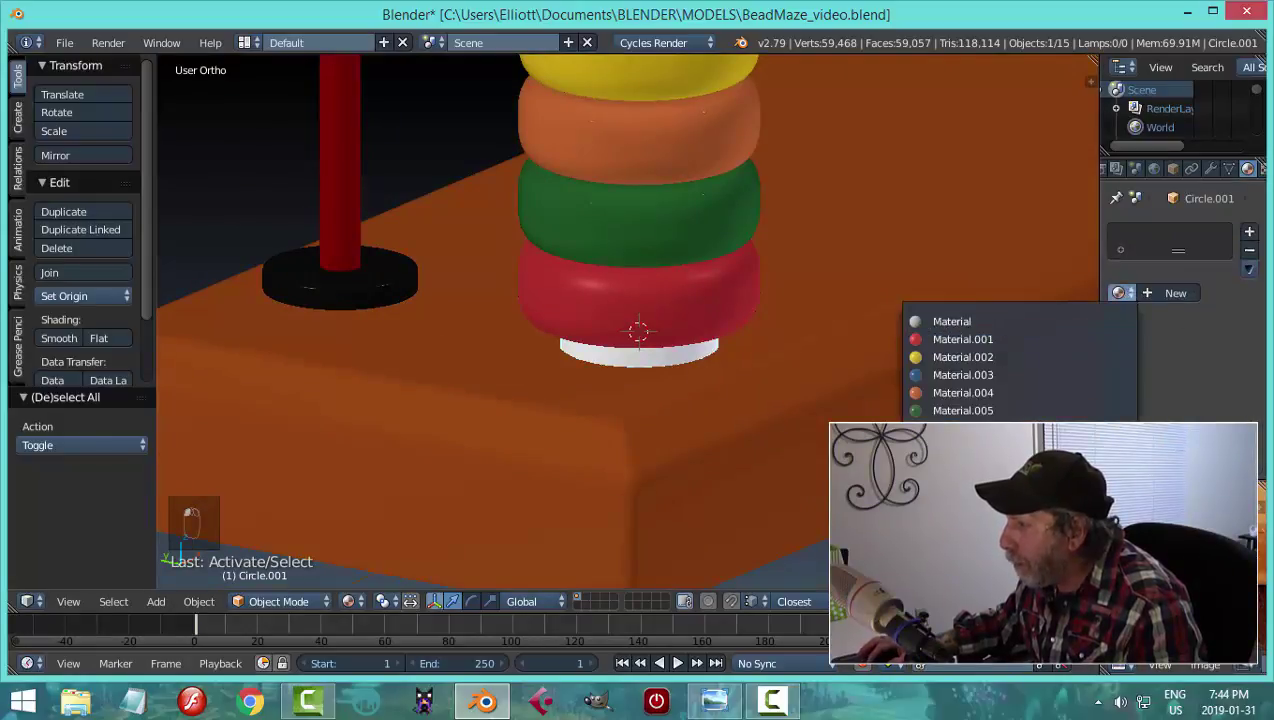
{"action": "left_click", "coordinate": [963, 482]}
- Check the front wire's end caps along the board, deselect everything and save over the existing blend file
{"action": "scroll", "coordinate": [904, 341], "scroll_direction": "down", "scroll_amount": 3}
{"action": "middle_click_drag", "start_coordinate": [939, 279], "coordinate": [833, 336], "text": "shift"}
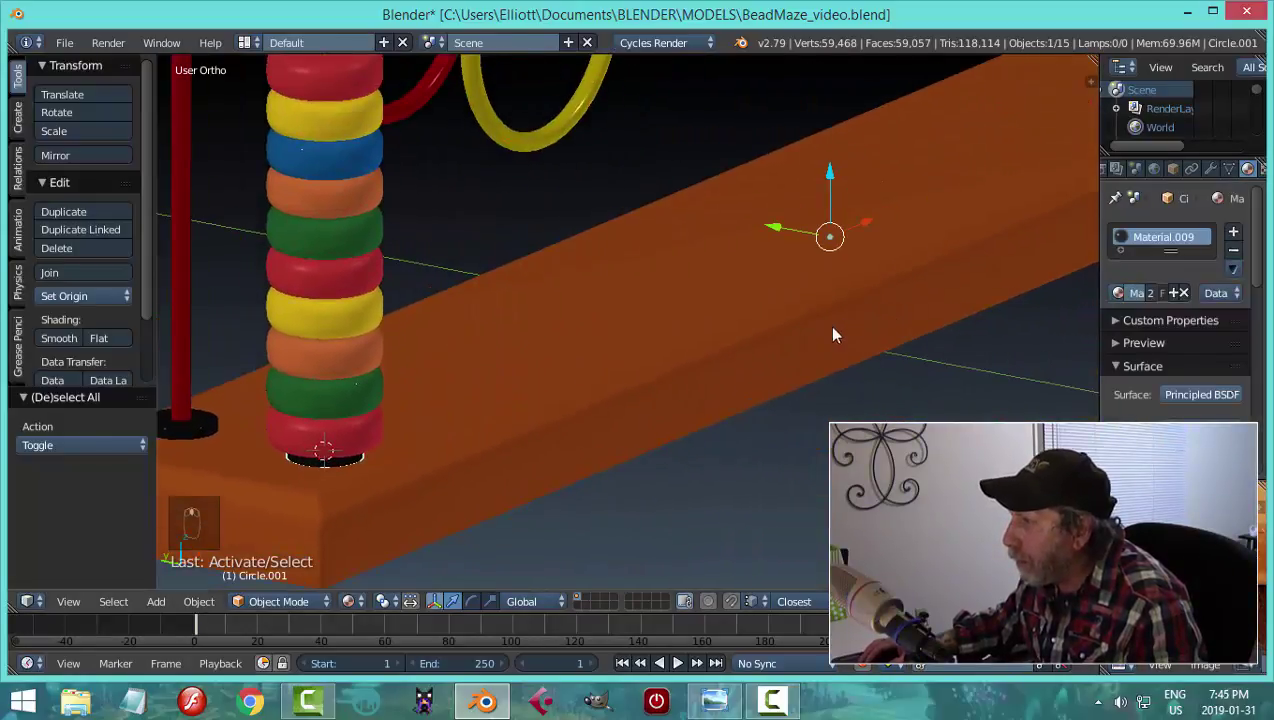
{"action": "scroll", "coordinate": [588, 339], "scroll_direction": "up", "scroll_amount": 4}
{"action": "middle_click_drag", "start_coordinate": [711, 378], "coordinate": [626, 276], "text": "shift"}
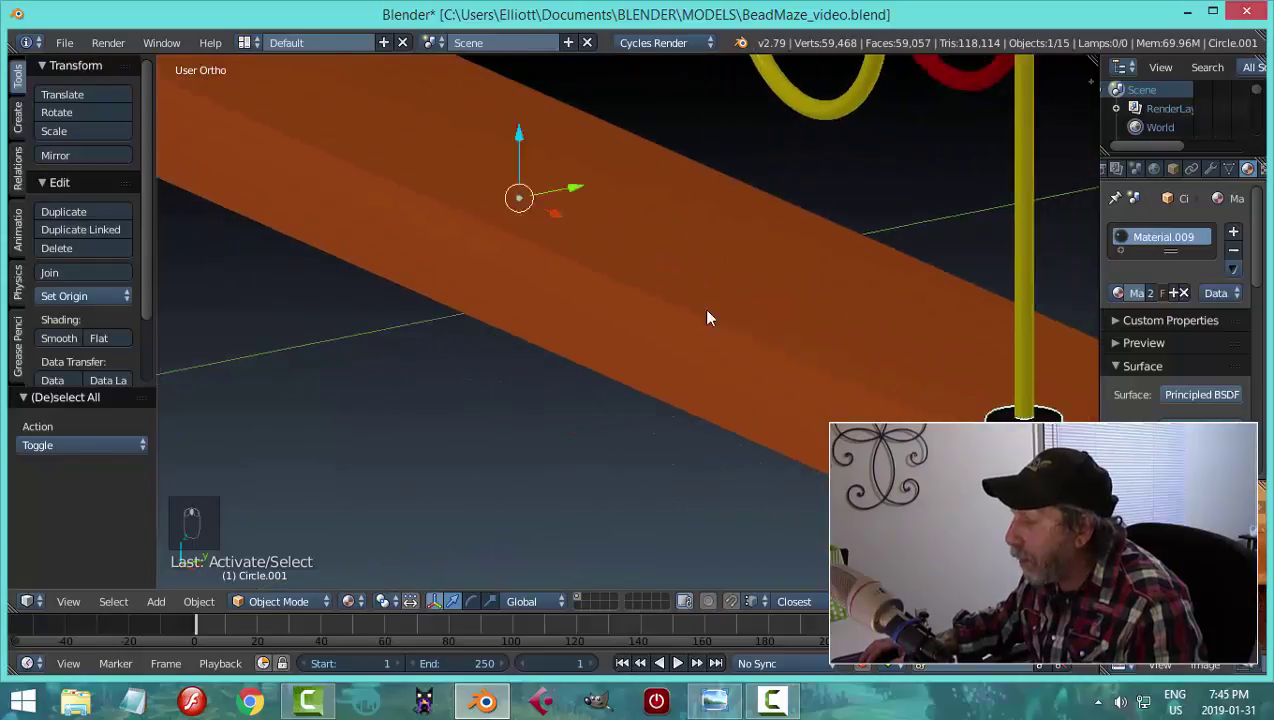
{"action": "middle_click_drag", "start_coordinate": [720, 304], "coordinate": [688, 314], "text": "shift"}
{"action": "key", "text": "a"}
{"action": "scroll", "coordinate": [682, 305], "scroll_direction": "down", "scroll_amount": 3}
{"action": "middle_click_drag", "start_coordinate": [580, 250], "coordinate": [796, 341]}
{"action": "key", "text": "ctrl+s"}
{"action": "left_click", "coordinate": [698, 327]}
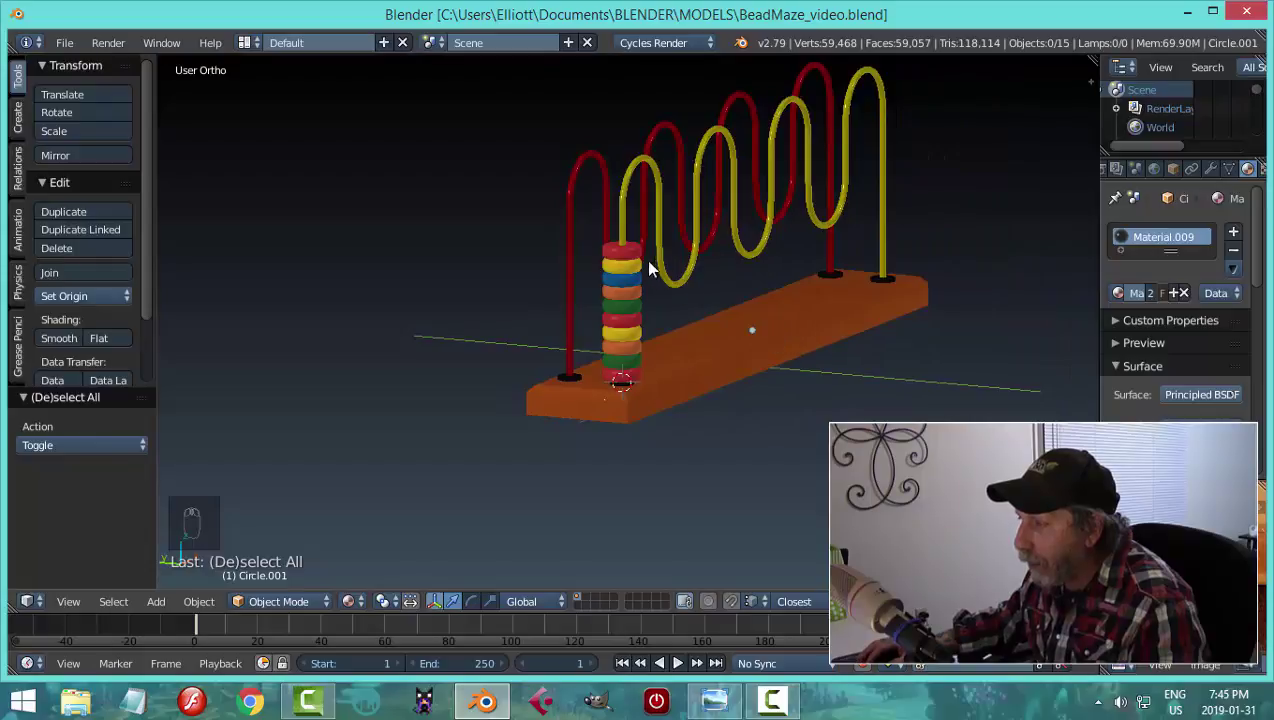
- Select all ten beads of the stack on the front wire, from the upper red bead down to the lowest red one
{"action": "scroll", "coordinate": [670, 320], "scroll_direction": "up", "scroll_amount": 3}
{"action": "right_click", "coordinate": [641, 180]}
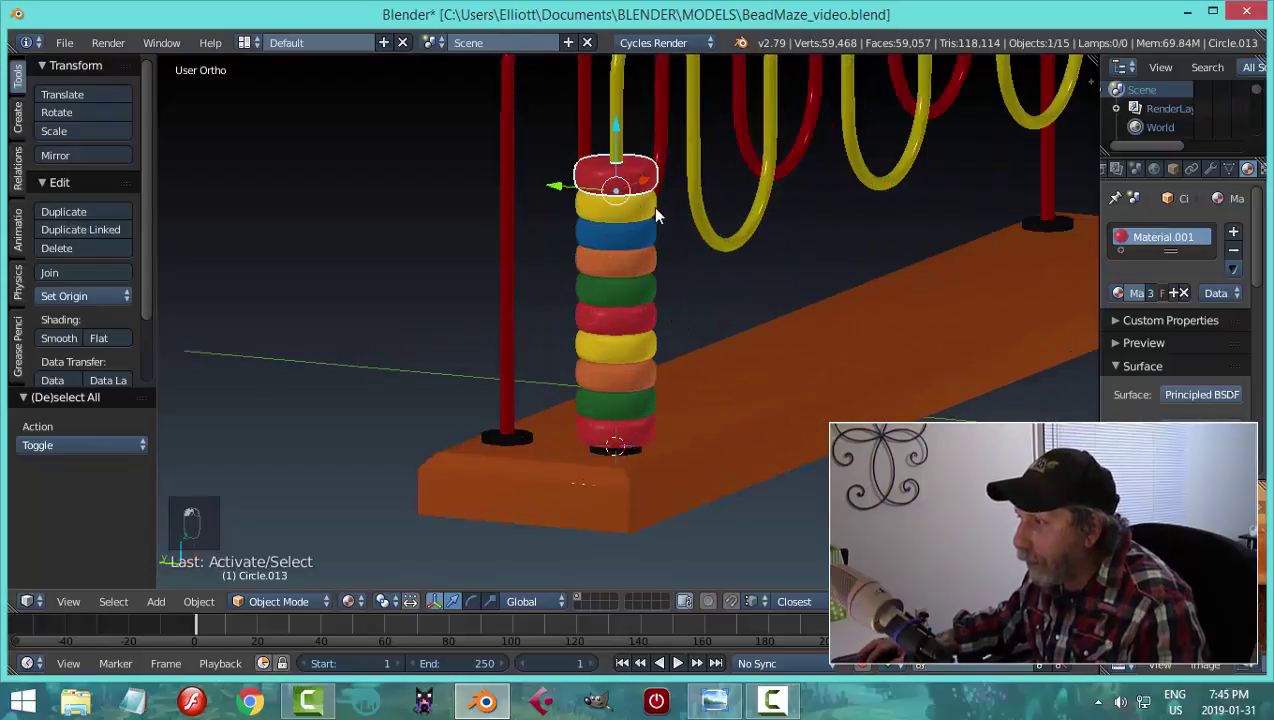
{"action": "right_click", "coordinate": [652, 206], "text": "shift"}
{"action": "right_click", "coordinate": [630, 236], "text": "shift"}
{"action": "right_click", "coordinate": [646, 264], "text": "shift"}
{"action": "right_click", "coordinate": [643, 292], "text": "shift"}
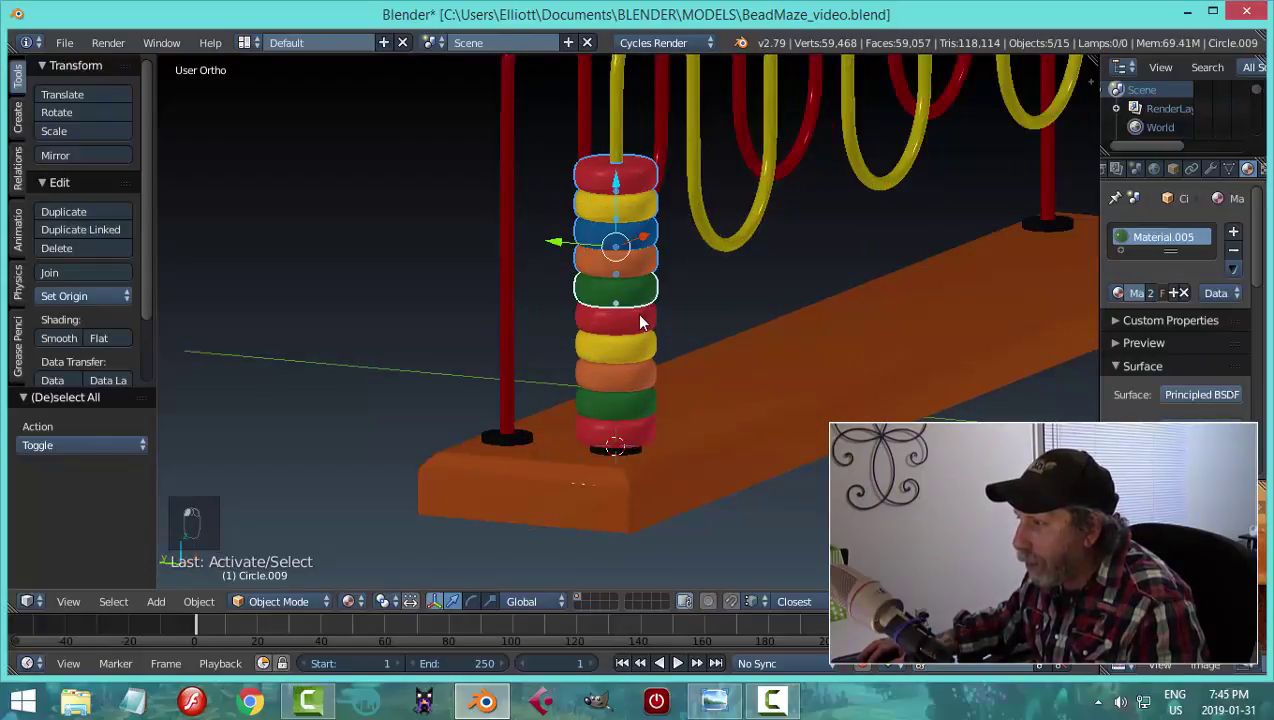
{"action": "right_click", "coordinate": [641, 320], "text": "shift"}
{"action": "right_click", "coordinate": [640, 347], "text": "shift"}
{"action": "right_click", "coordinate": [640, 384], "text": "shift"}
{"action": "right_click", "coordinate": [640, 407], "text": "shift"}
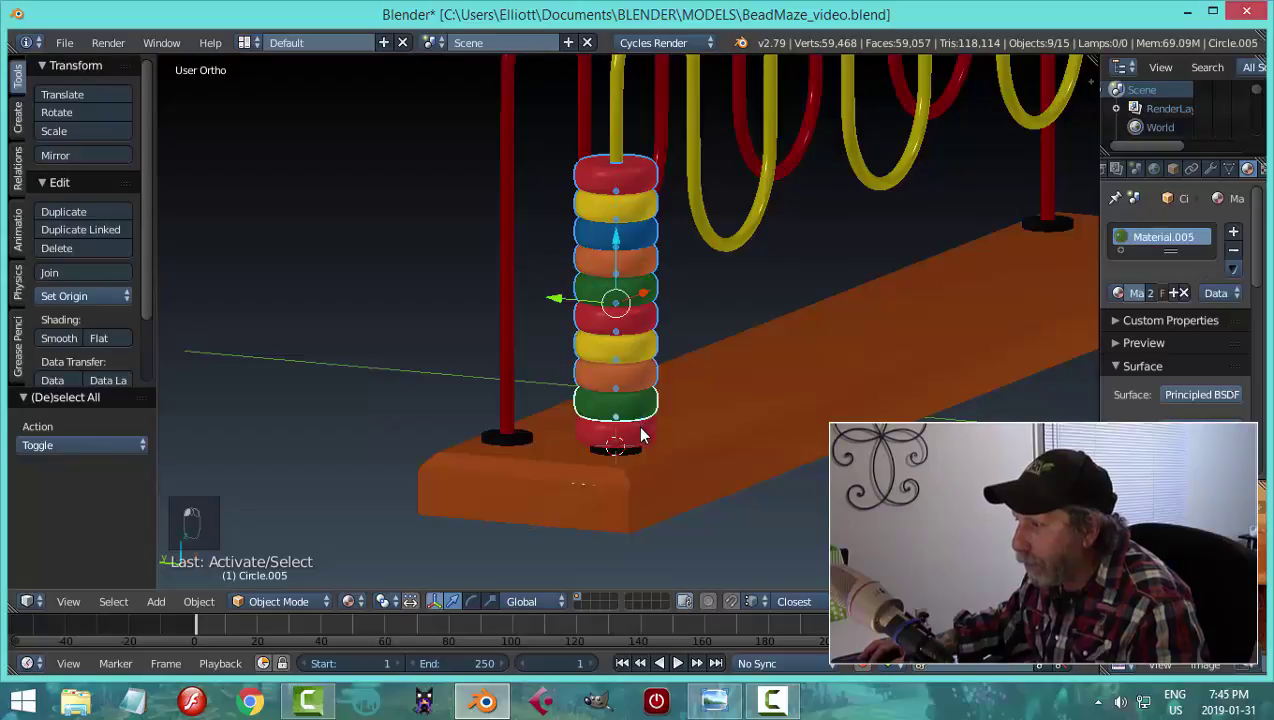
{"action": "right_click", "coordinate": [641, 435], "text": "shift"}
- Duplicate the bead stack in top view and move the copy about 14.03 in X and 1.38 in Y, onto the rear wire's opposite end
{"action": "scroll", "coordinate": [754, 371], "scroll_direction": "down", "scroll_amount": 5}
{"action": "middle_click_drag", "start_coordinate": [762, 340], "coordinate": [762, 335]}
{"action": "key", "text": "KP_7"}
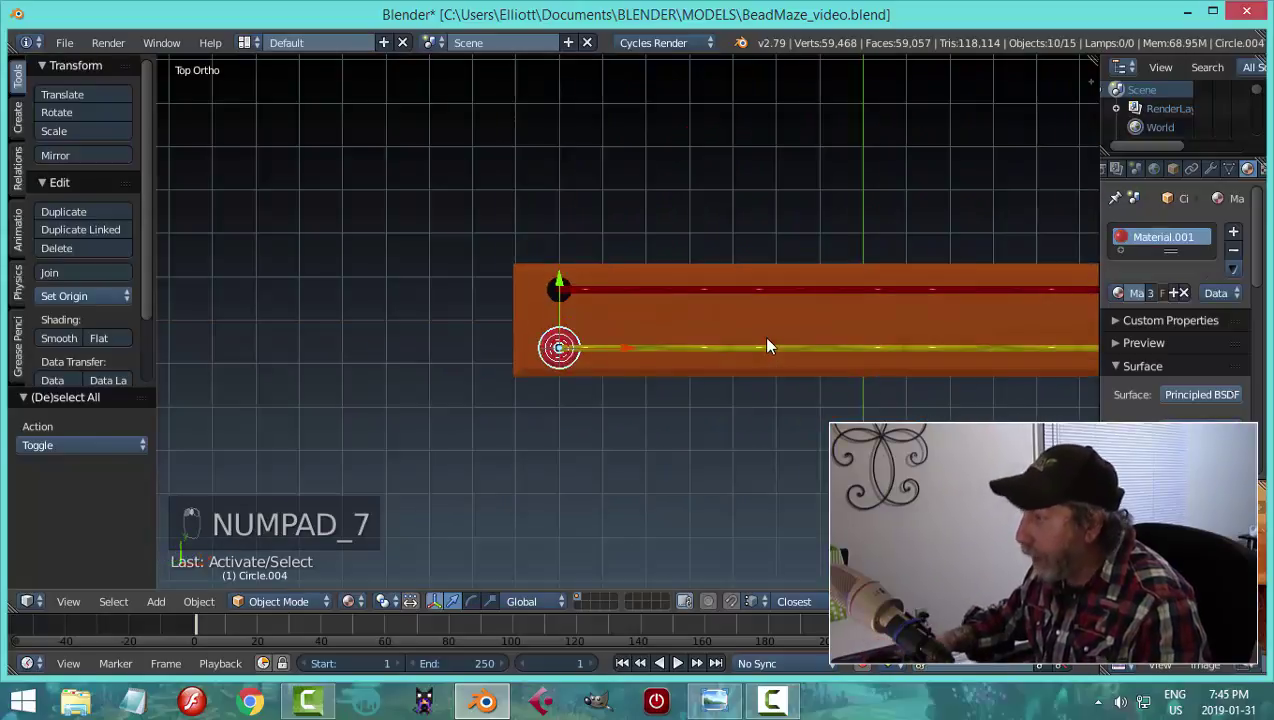
{"action": "scroll", "coordinate": [755, 352], "scroll_direction": "down", "scroll_amount": 3}
{"action": "middle_click_drag", "start_coordinate": [898, 353], "coordinate": [766, 374], "text": "shift"}
{"action": "key", "text": "shift+d"}
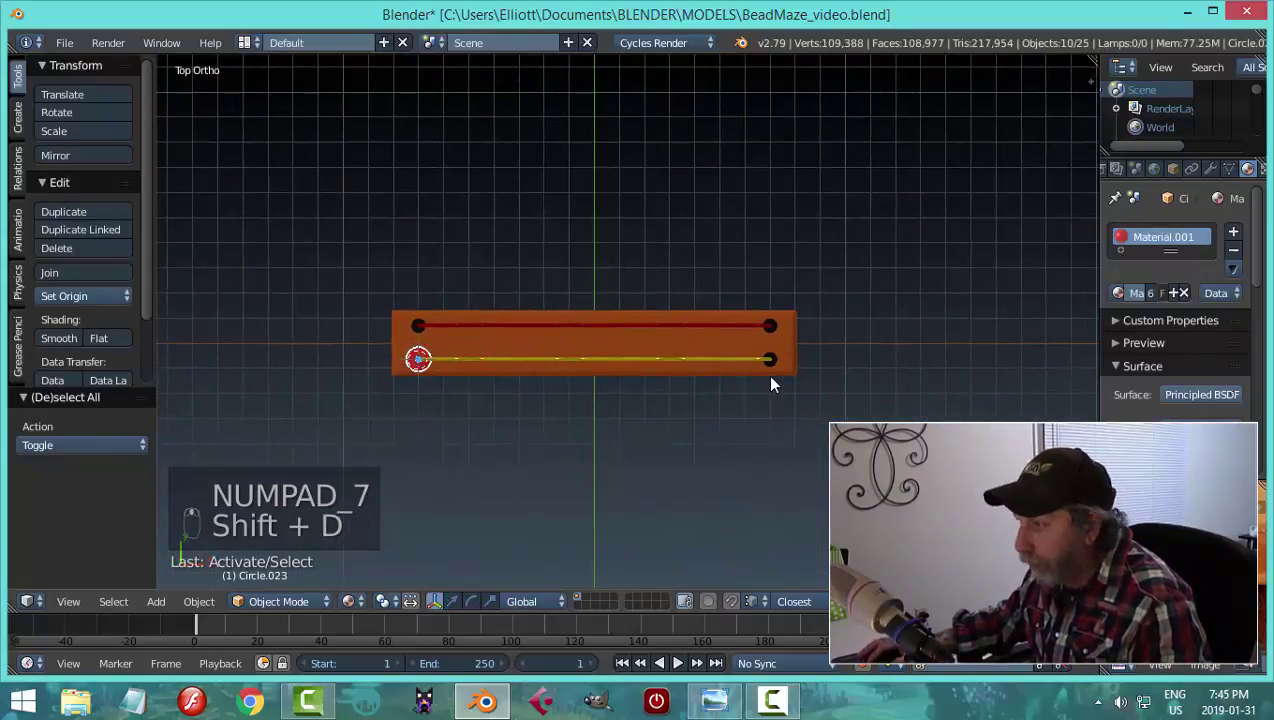
{"action": "right_click", "coordinate": [771, 377]}
{"action": "key", "text": "g"}
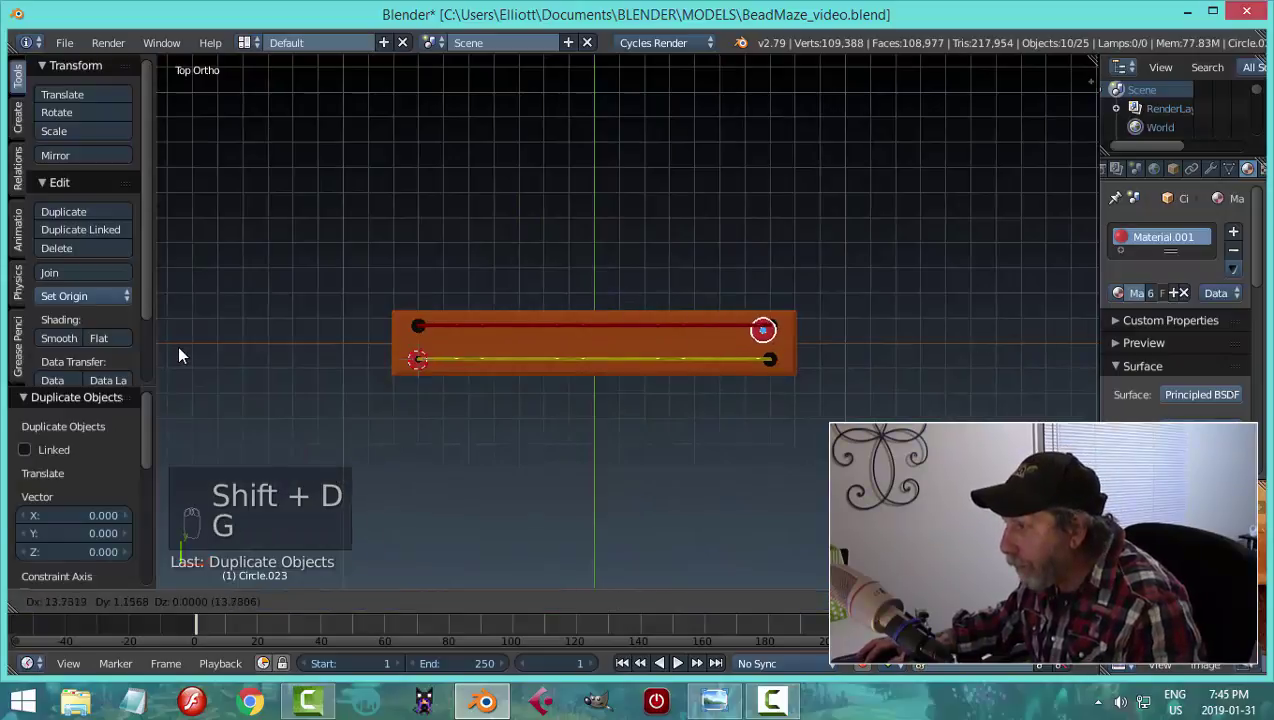
{"action": "left_click", "coordinate": [178, 352]}
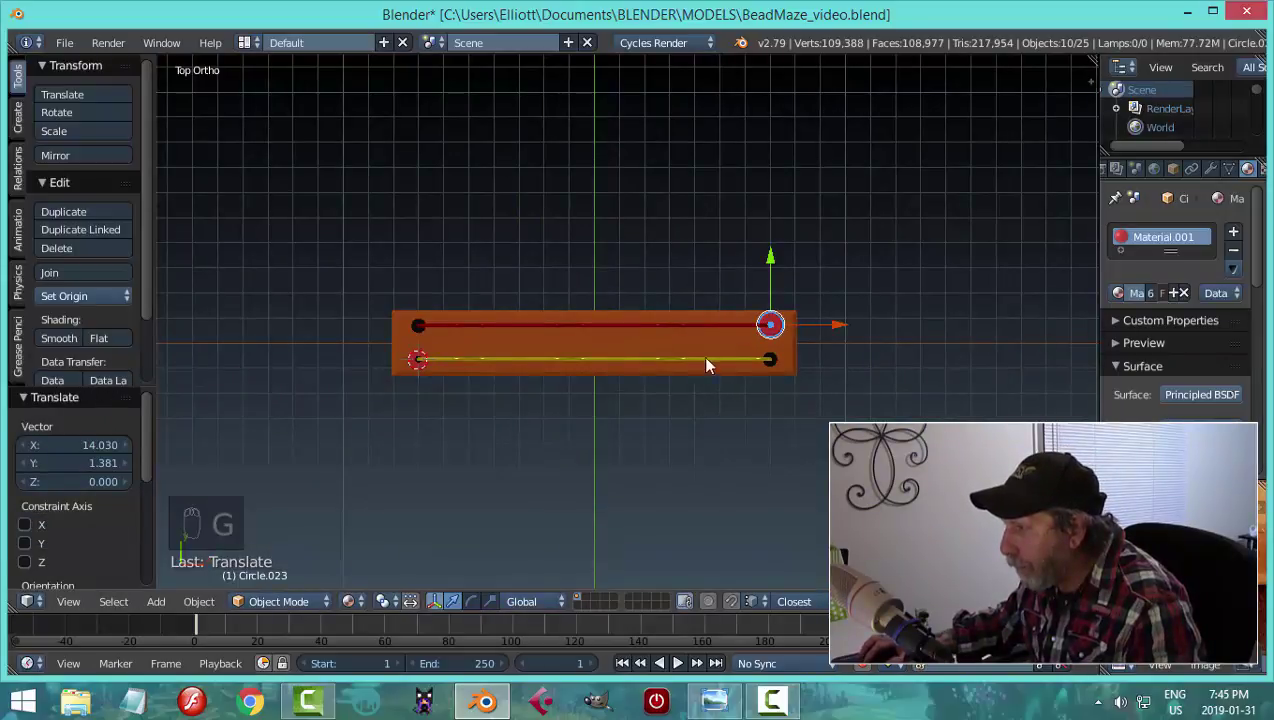
- Centre the copied bead stack on the red wire's end by shifting it about -0.021 in X and -0.046 in Y
{"action": "scroll", "coordinate": [706, 365], "scroll_direction": "up", "scroll_amount": 5}
{"action": "middle_click_drag", "start_coordinate": [879, 355], "coordinate": [520, 398], "text": "shift"}
{"action": "scroll", "coordinate": [608, 412], "scroll_direction": "up", "scroll_amount": 6}
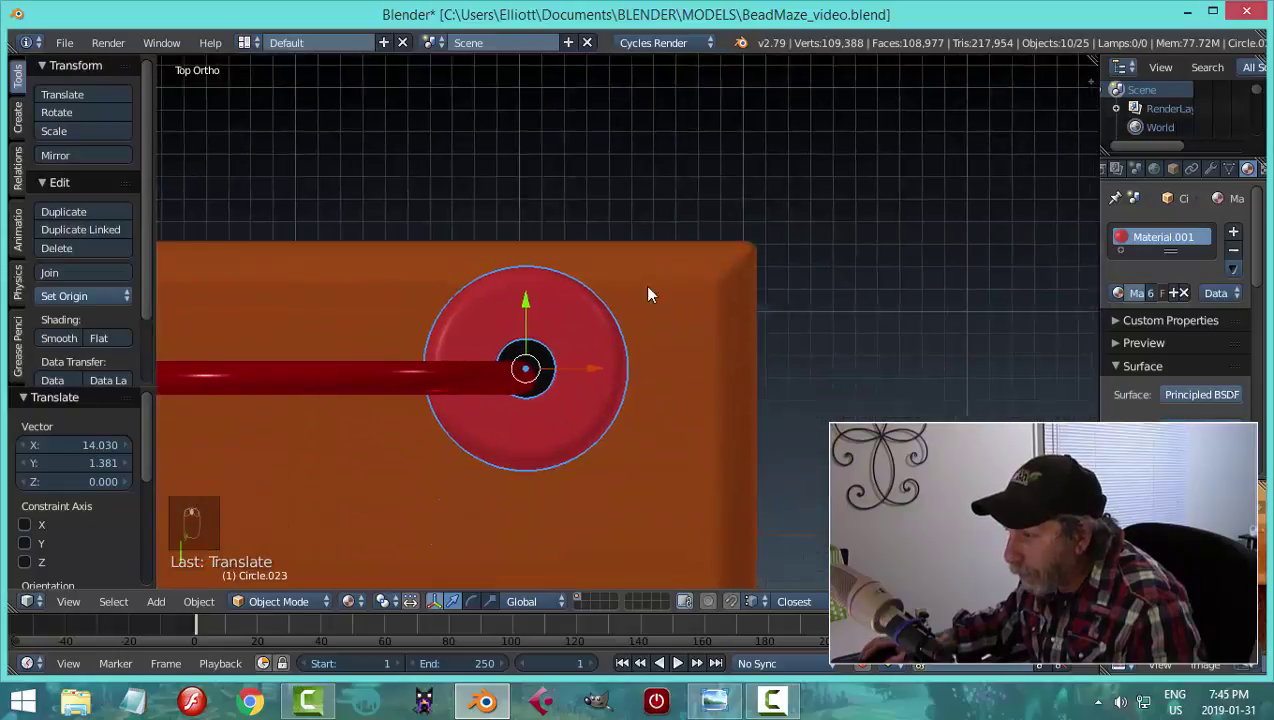
{"action": "scroll", "coordinate": [640, 305], "scroll_direction": "down", "scroll_amount": 2, "text": "shift"}
{"action": "key", "text": "g"}
{"action": "key", "text": "x"}
{"action": "left_click", "coordinate": [591, 327]}
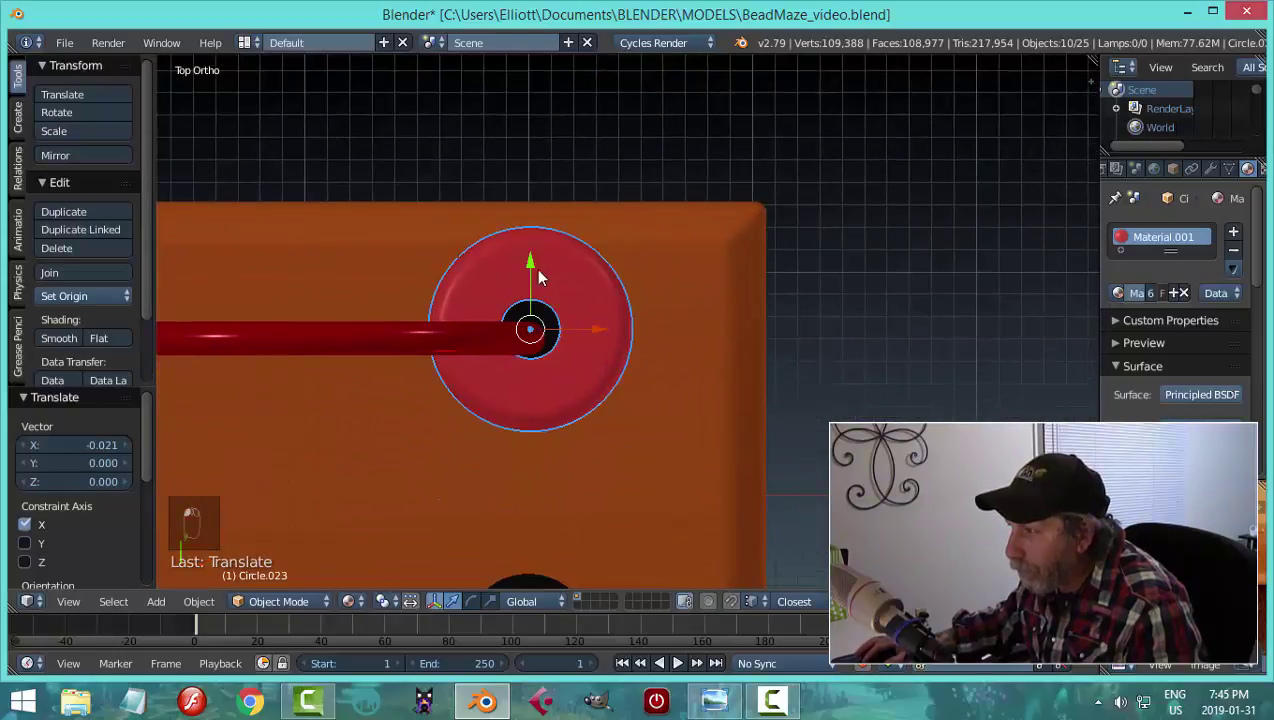
{"action": "key", "text": "g"}
{"action": "key", "text": "y"}
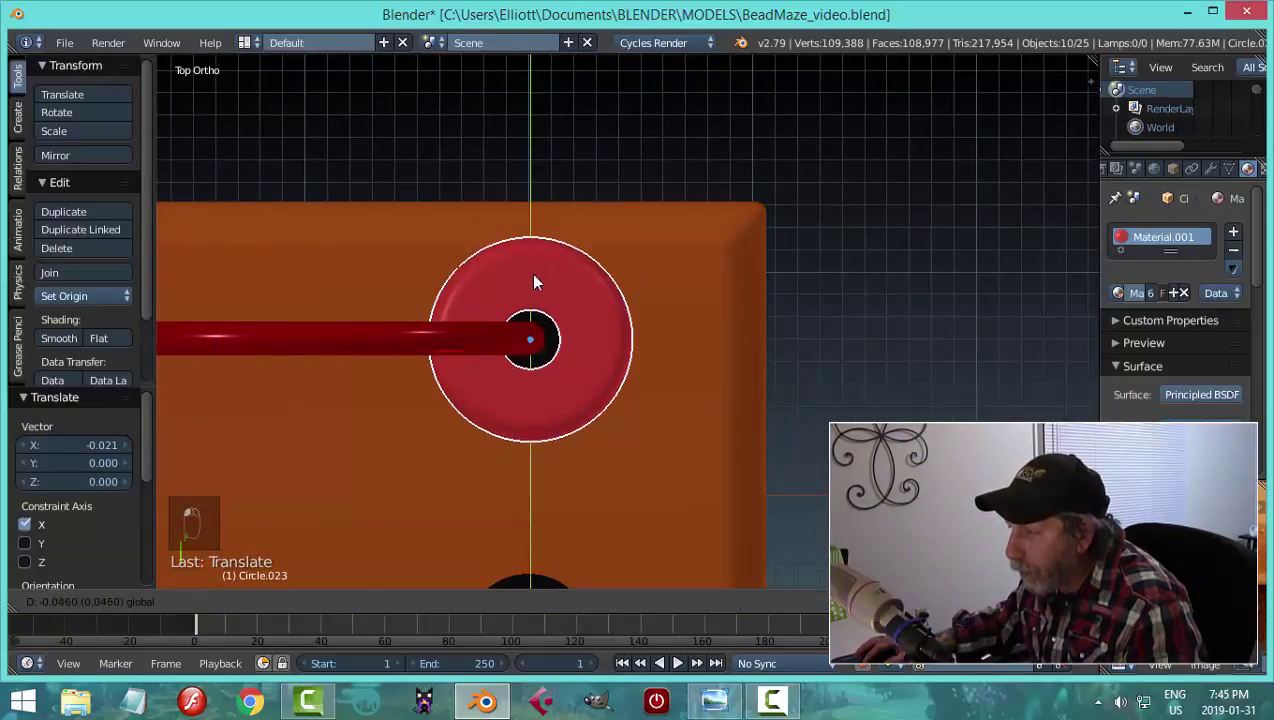
{"action": "left_click", "coordinate": [533, 280]}
- Deselect the copied beads, save the blend file and inspect the toy with both bead stacks
{"action": "middle_click_drag", "start_coordinate": [648, 375], "coordinate": [704, 352]}
{"action": "scroll", "coordinate": [638, 362], "scroll_direction": "down", "scroll_amount": 5}
{"action": "key", "text": "a"}
{"action": "key", "text": "ctrl+s"}
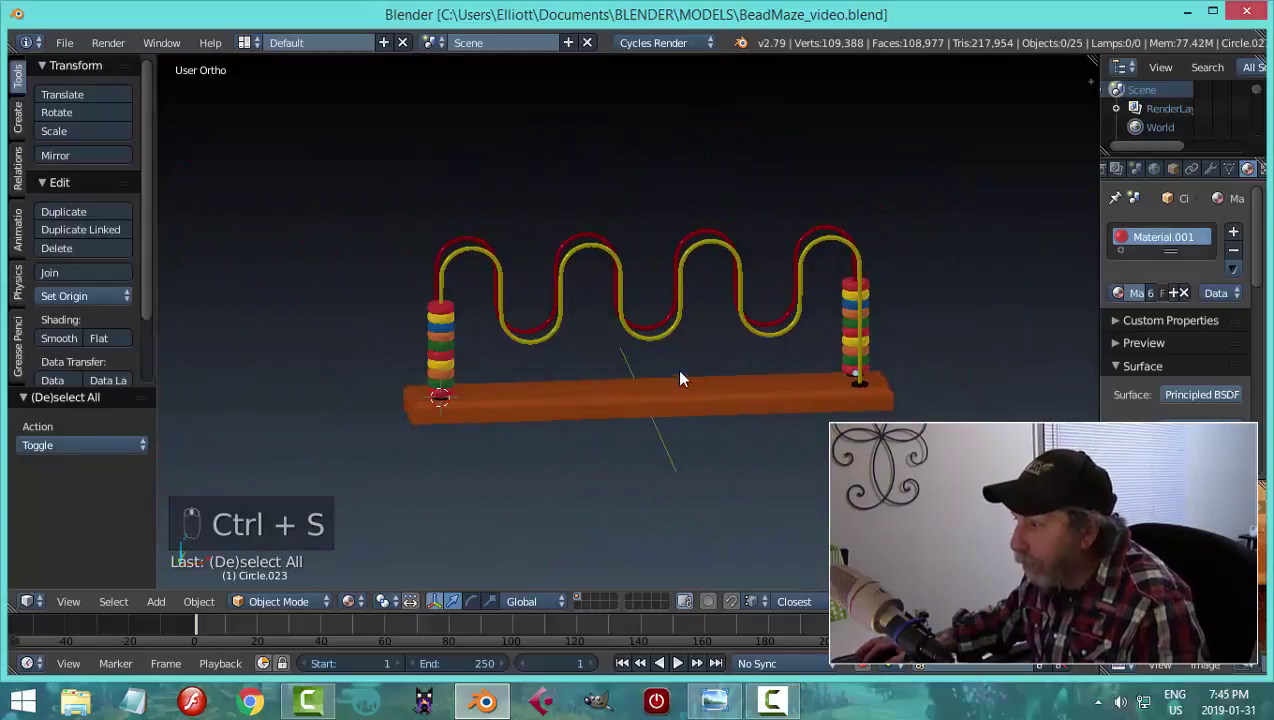
{"action": "scroll", "coordinate": [679, 378], "scroll_direction": "up", "scroll_amount": 3}
{"action": "middle_click_drag", "start_coordinate": [657, 392], "coordinate": [736, 360]}
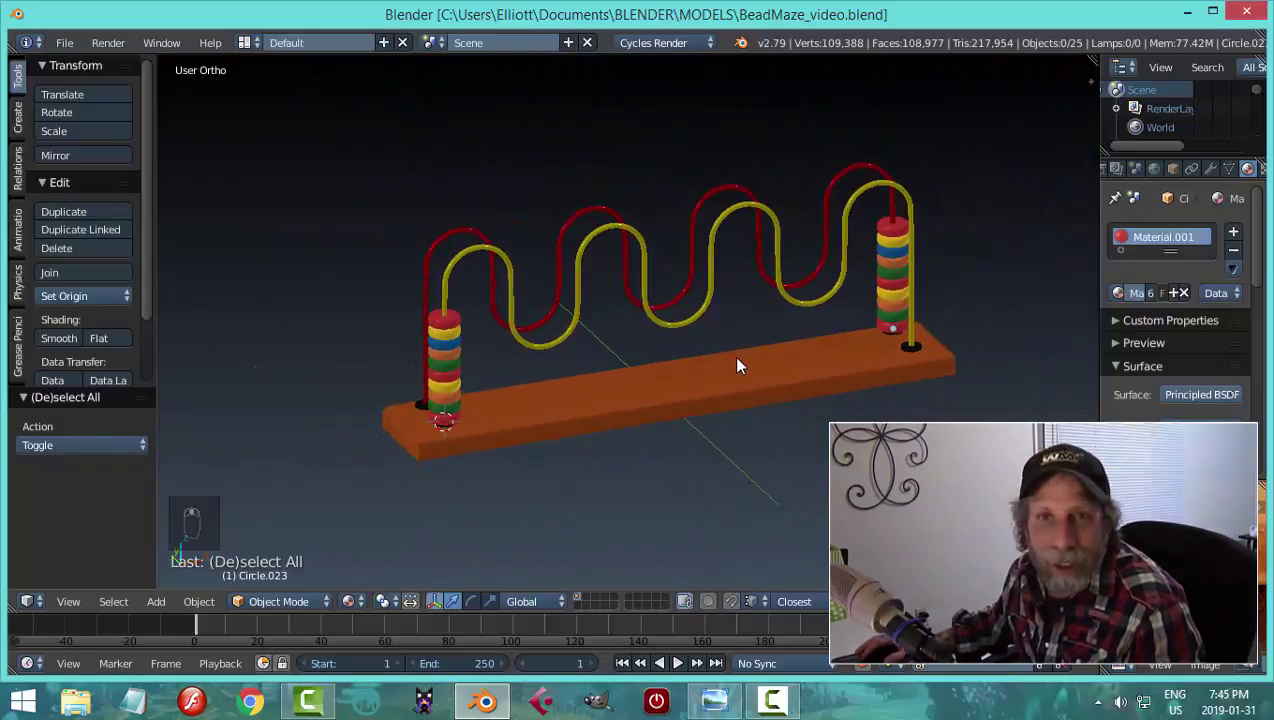